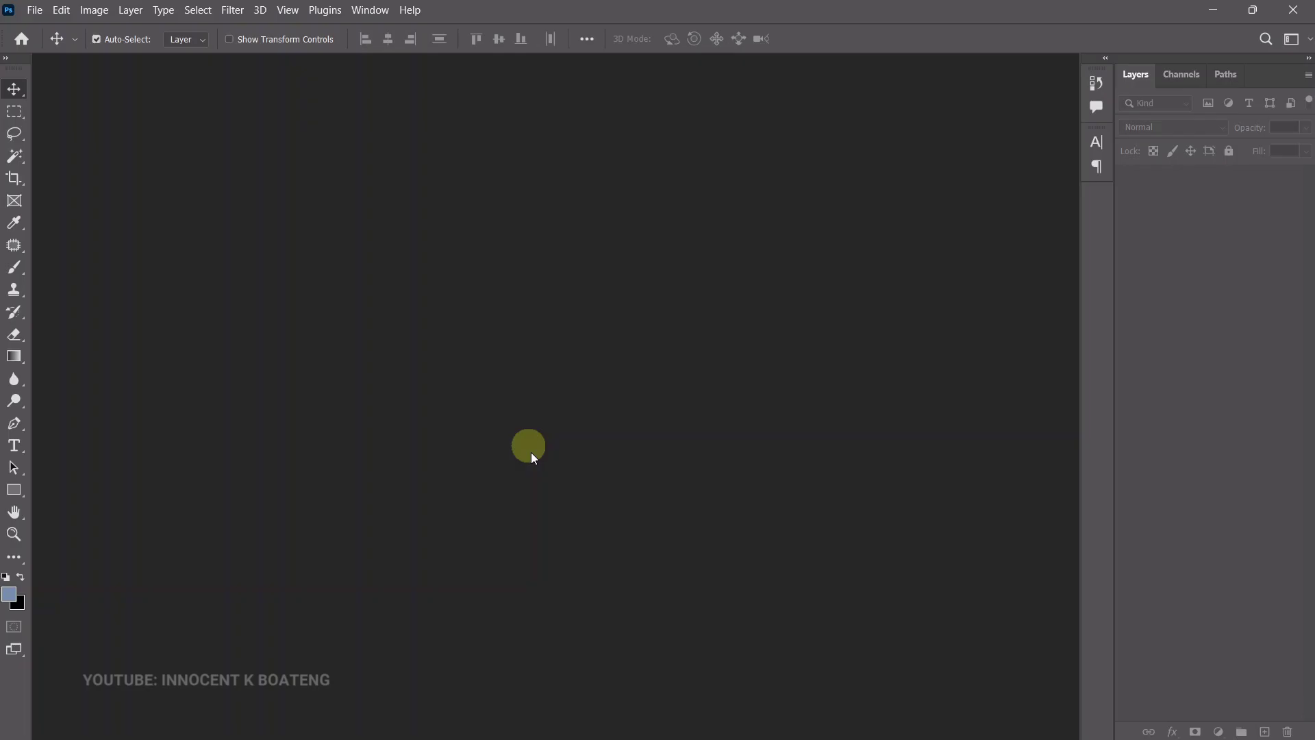
Create a new 4 x 4 inch document at 300 pixels/inch in RGB Color with a white background.
key("ctrl+n")
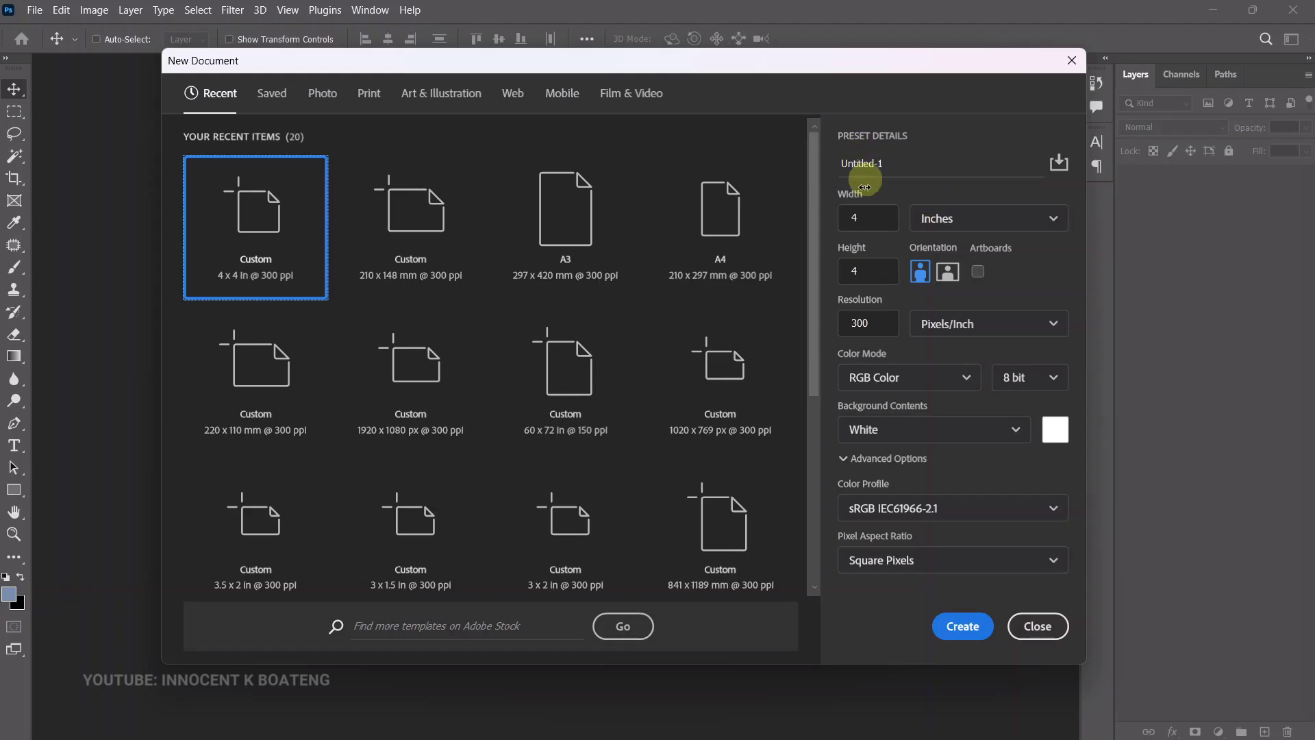
left_click(853, 217)
left_click(872, 278)
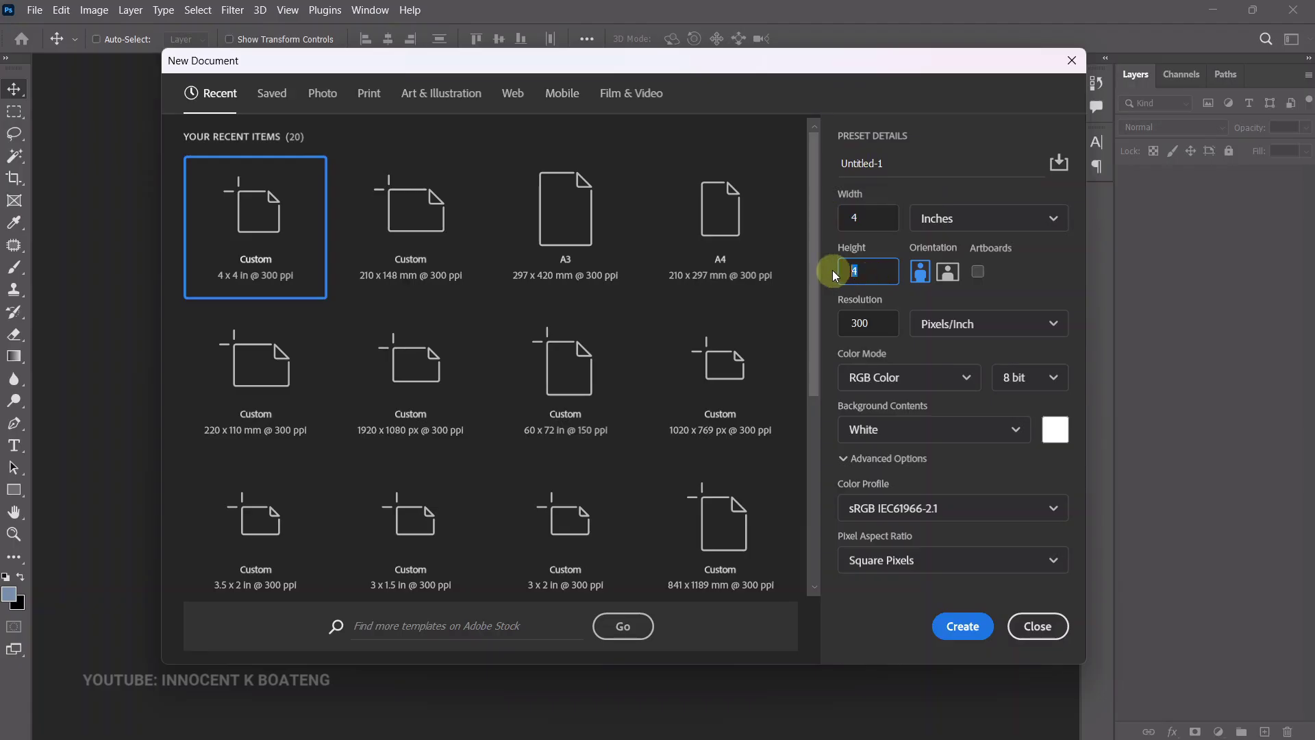
left_click(967, 634)
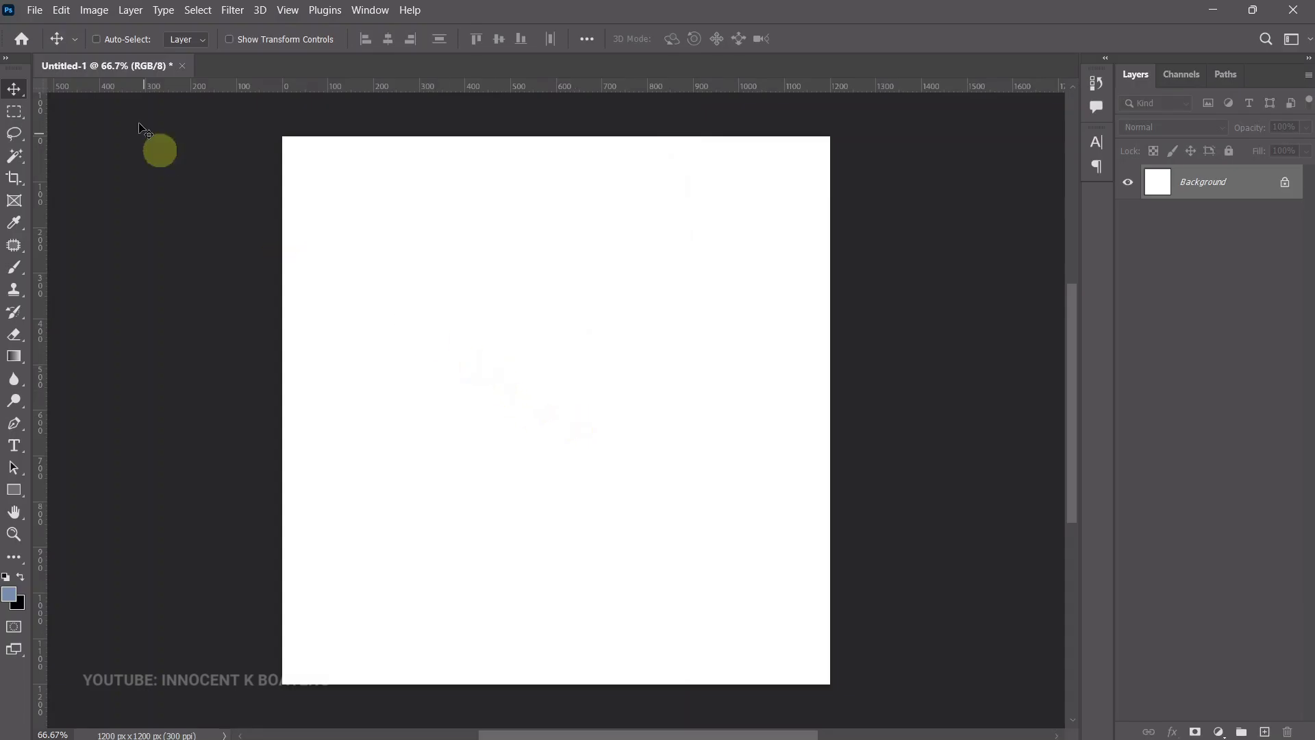
Place the blue-and-red light beam image, 2aeb2aa6236f915a97c3882ebb669929, as an embedded file.
left_click(35, 10)
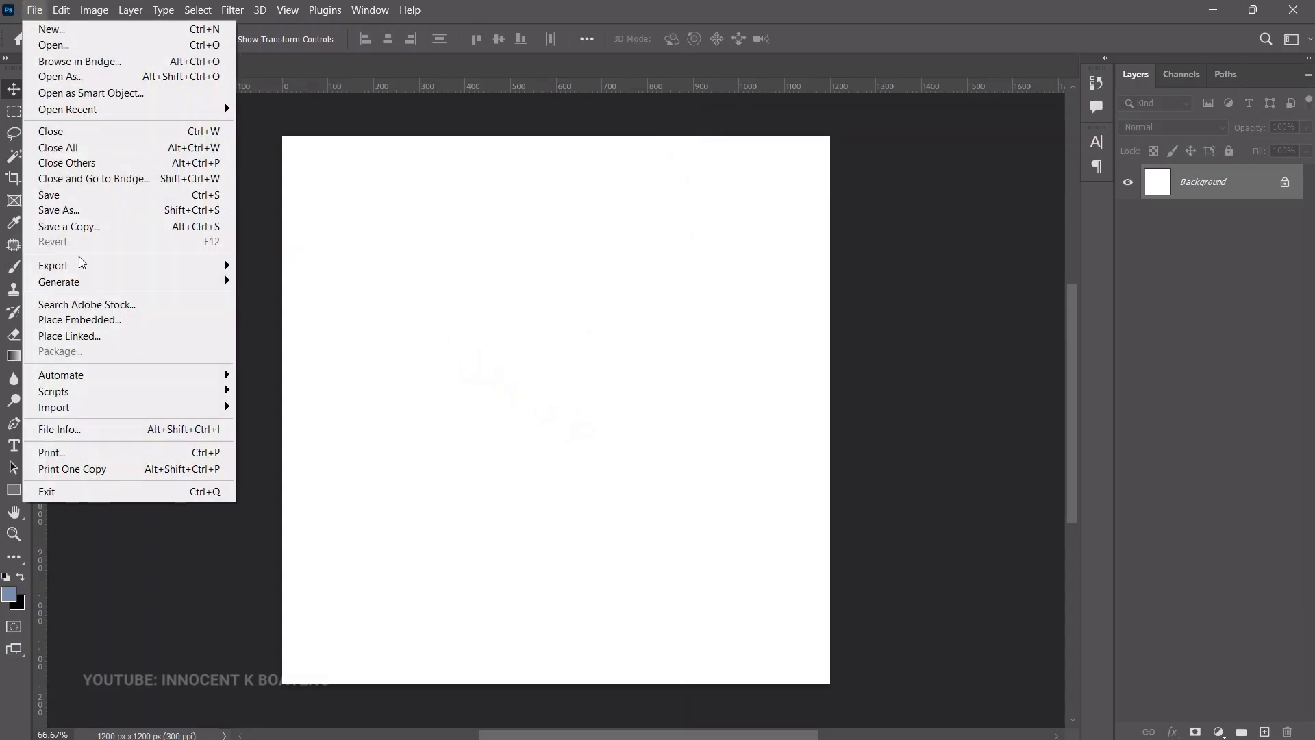
left_click(91, 325)
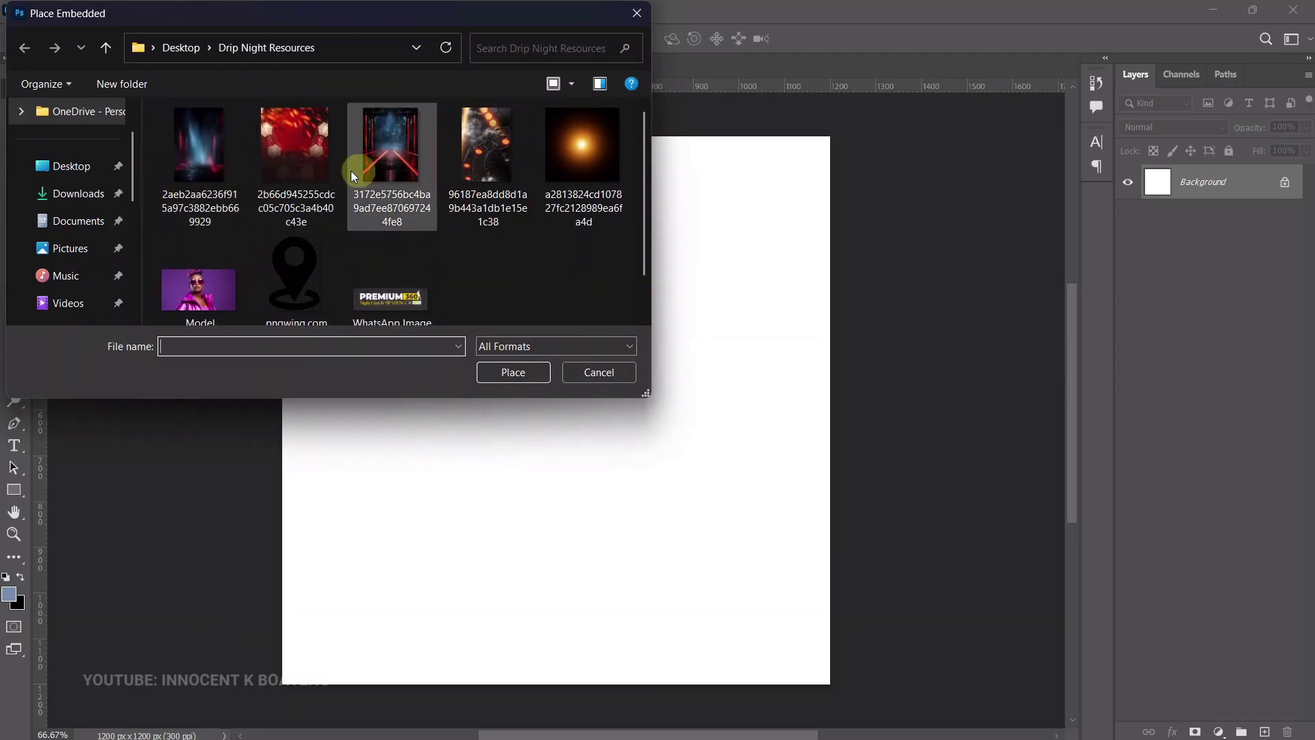
double_click(200, 154)
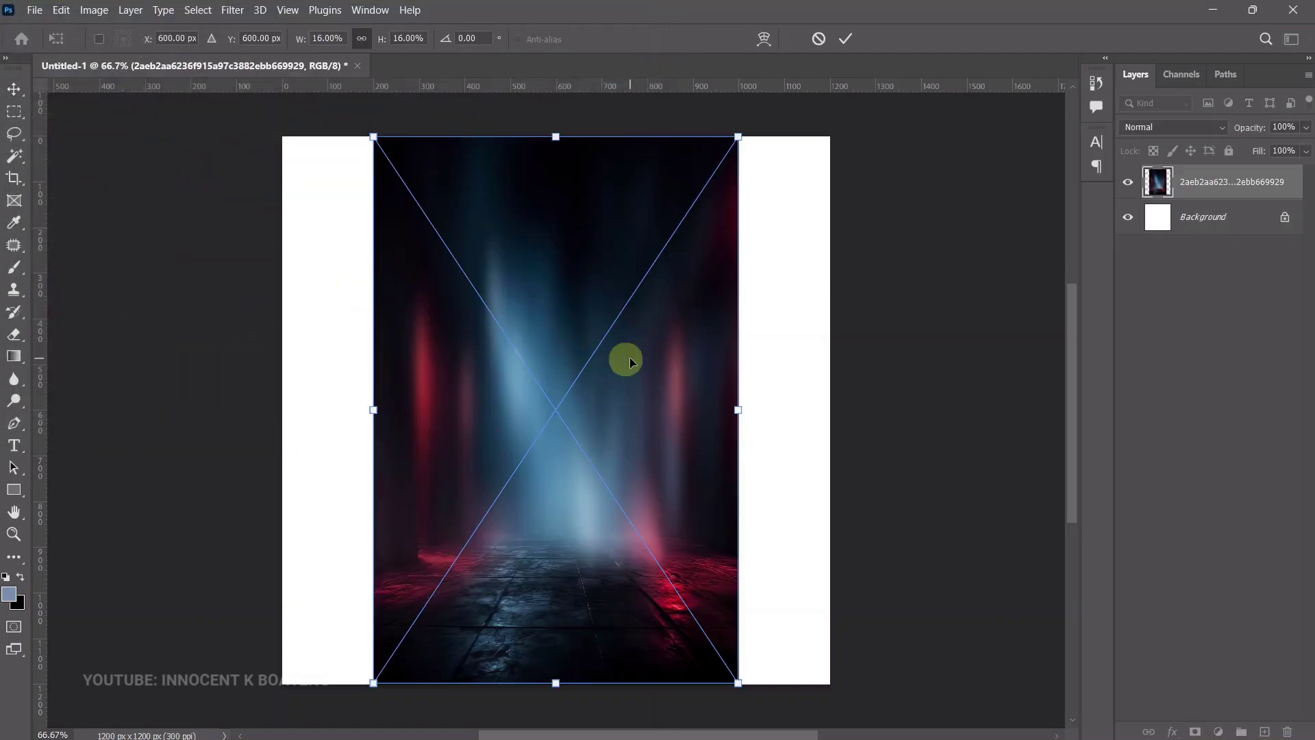
Enlarge the placed light beam image to about 25.44% so it covers the whole canvas, and commit the transform.
scroll(631, 359, "down", 1)
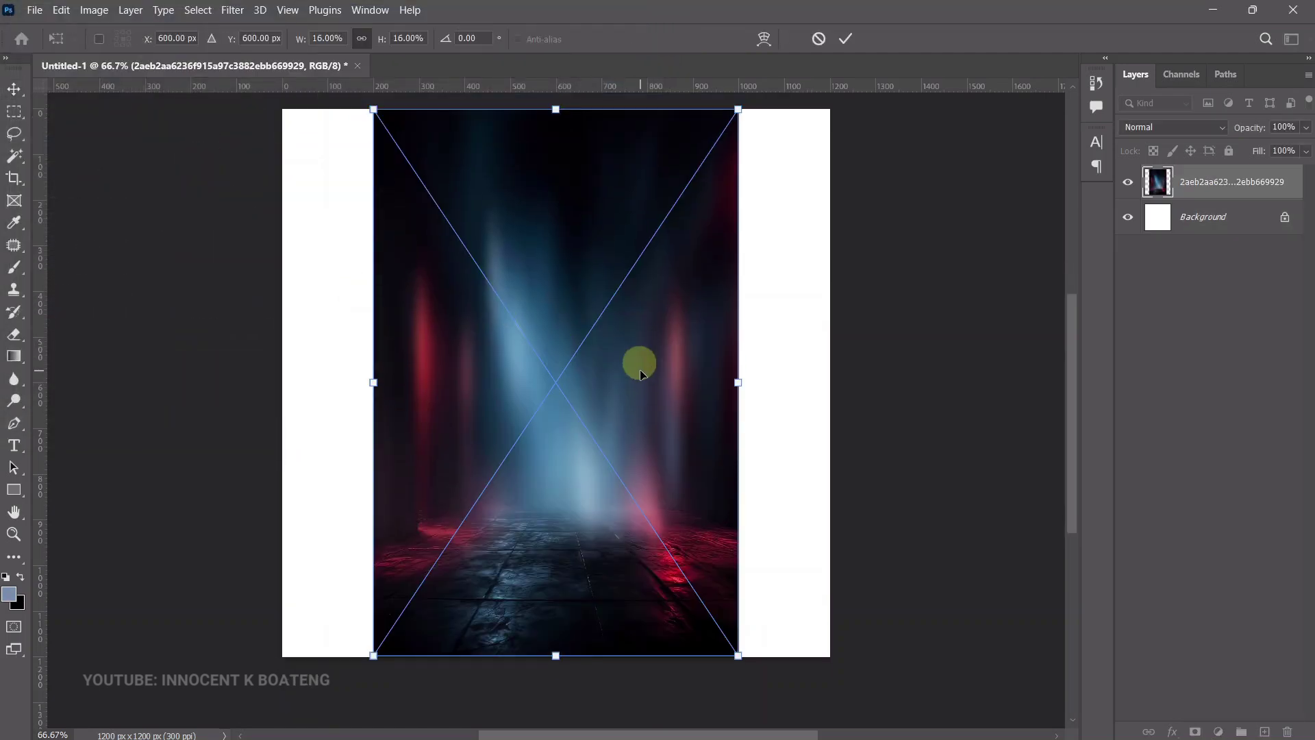
scroll(643, 372, "down", 2)
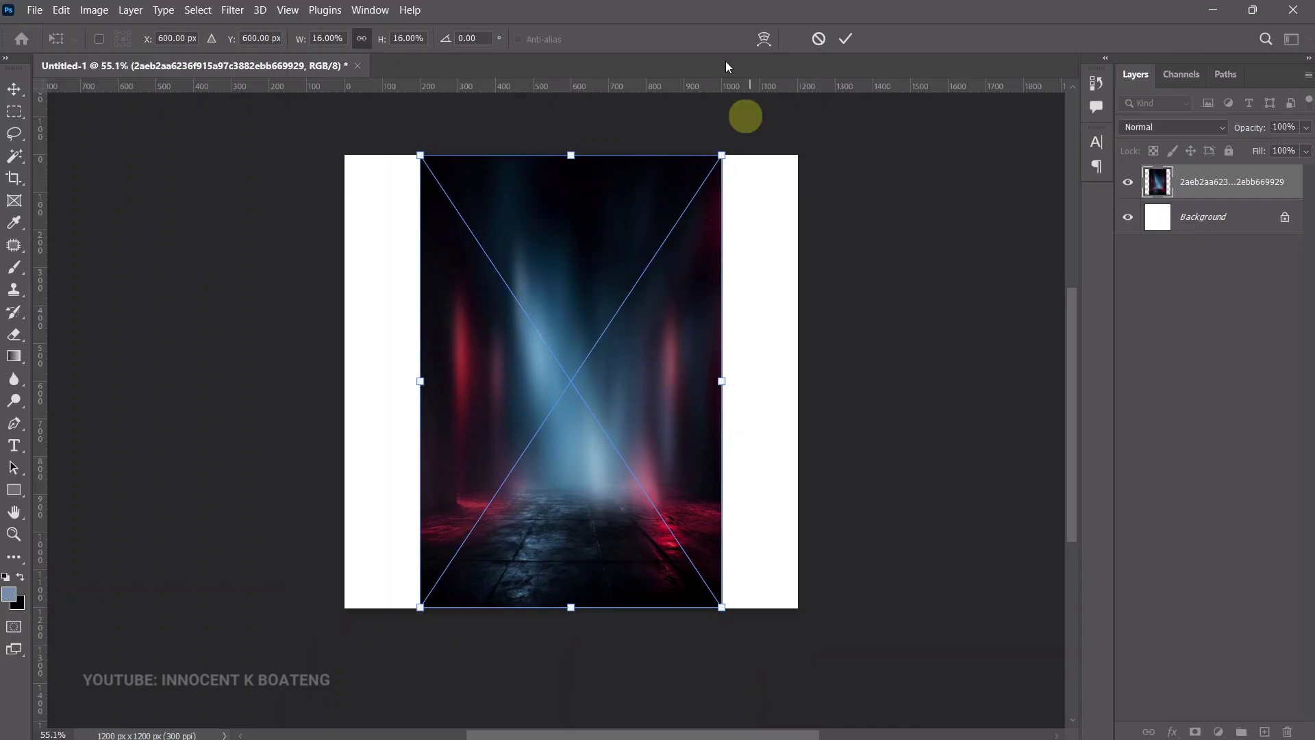
left_click_drag(727, 613, 851, 716)
left_click_drag(435, 149, 312, 118)
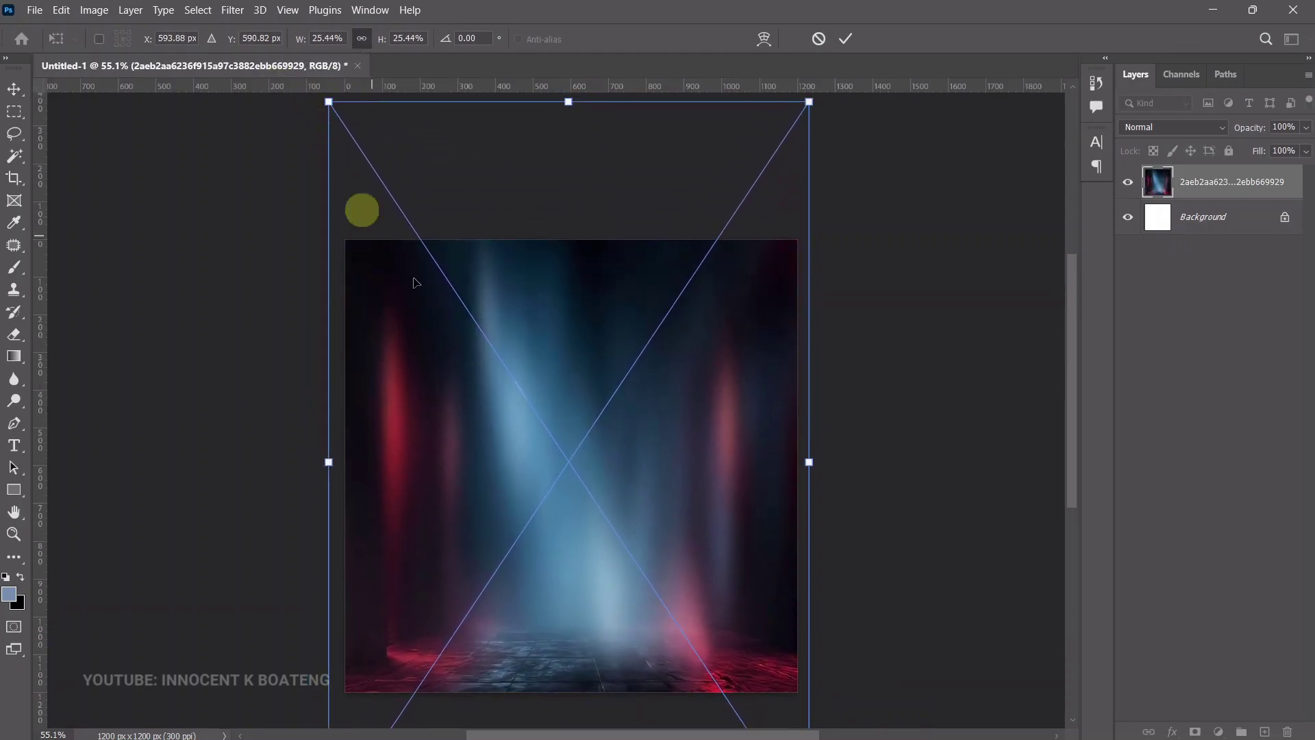
scroll(784, 384, "down", 3)
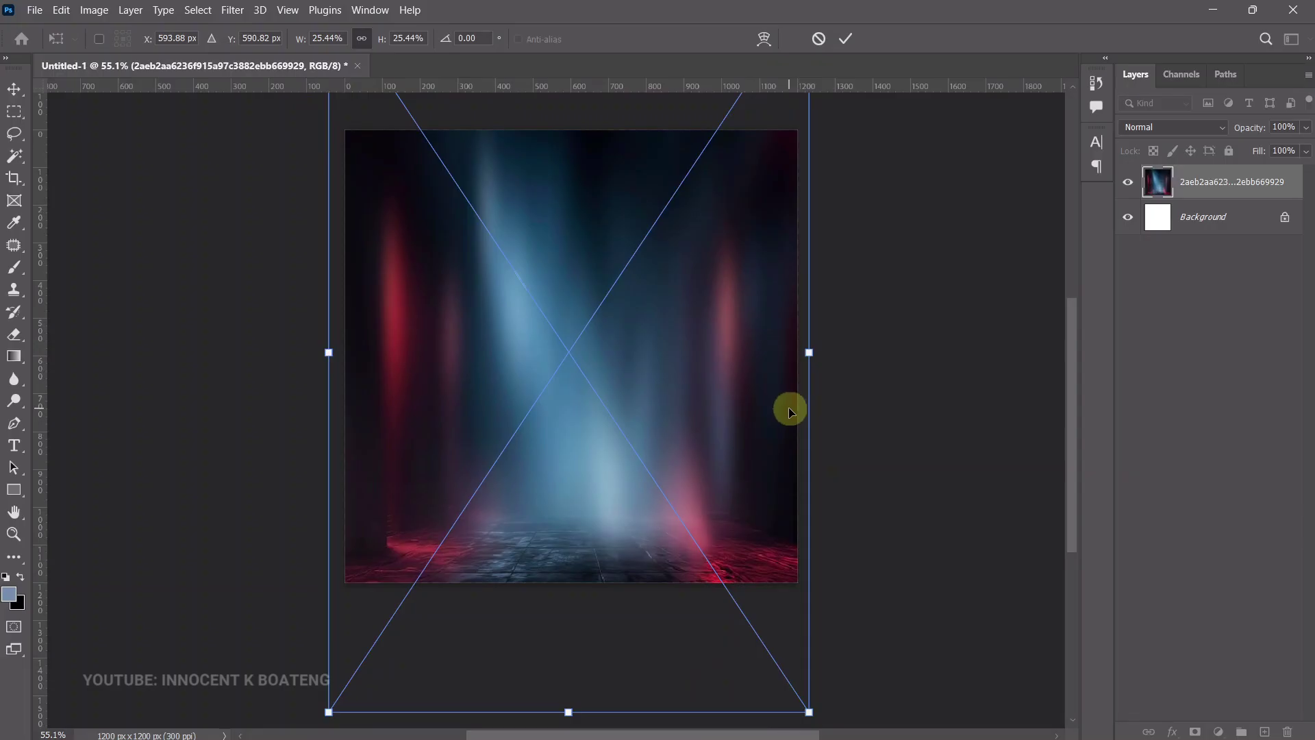
key("Return")
scroll(754, 415, "up", 1)
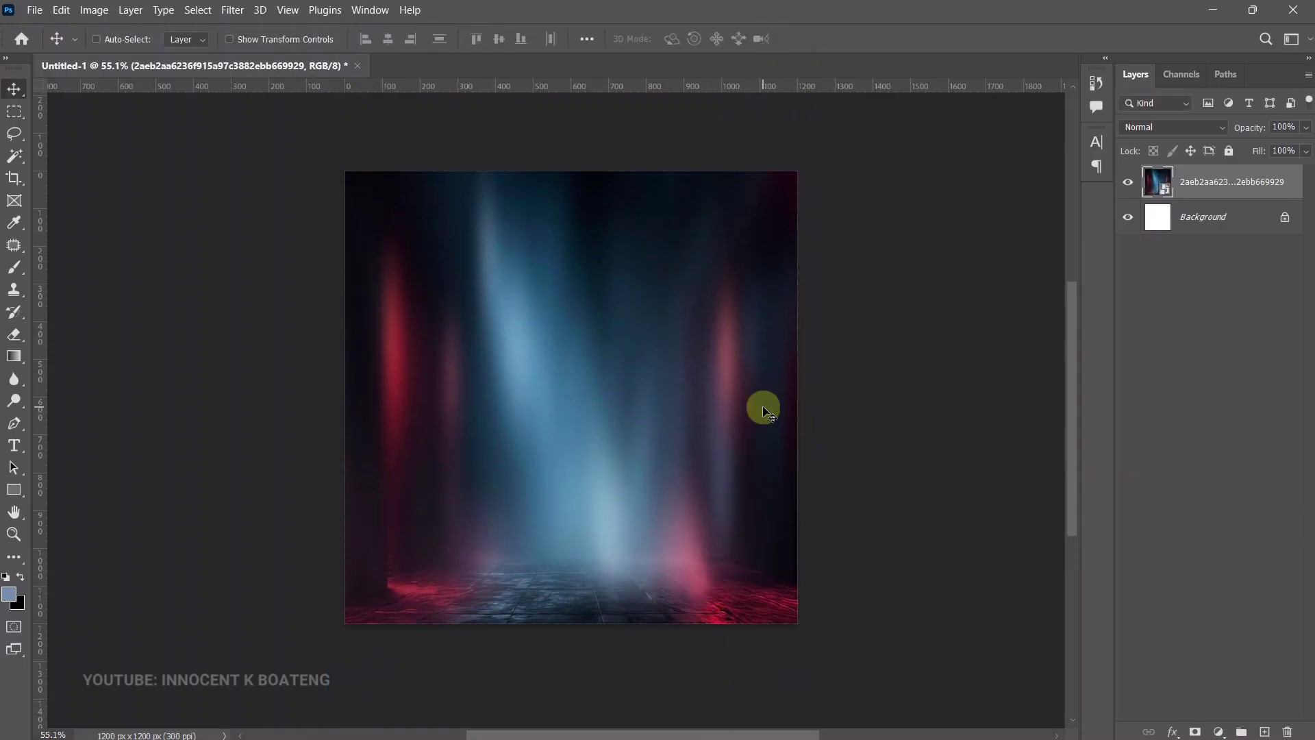
Rasterize the light beam layer and darken its shadows with Levels, setting the black input level to 9.
right_click(1198, 183)
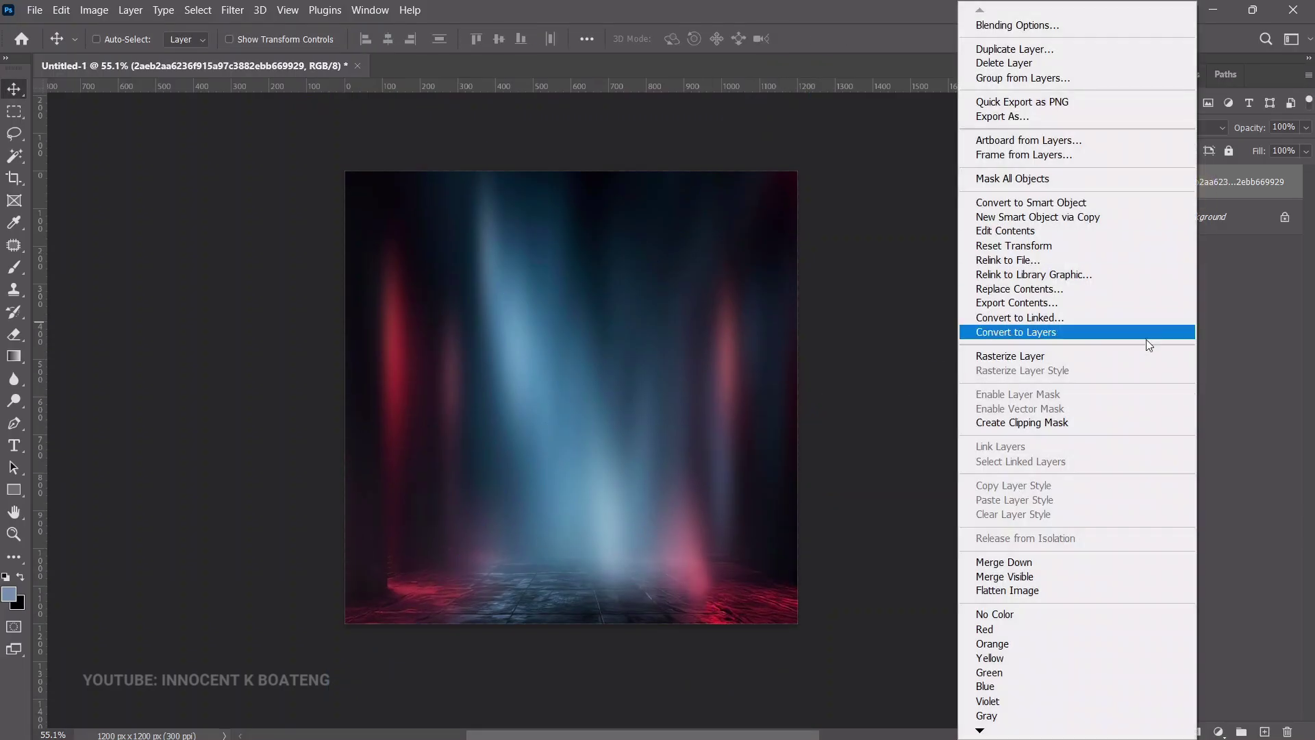
left_click(1056, 362)
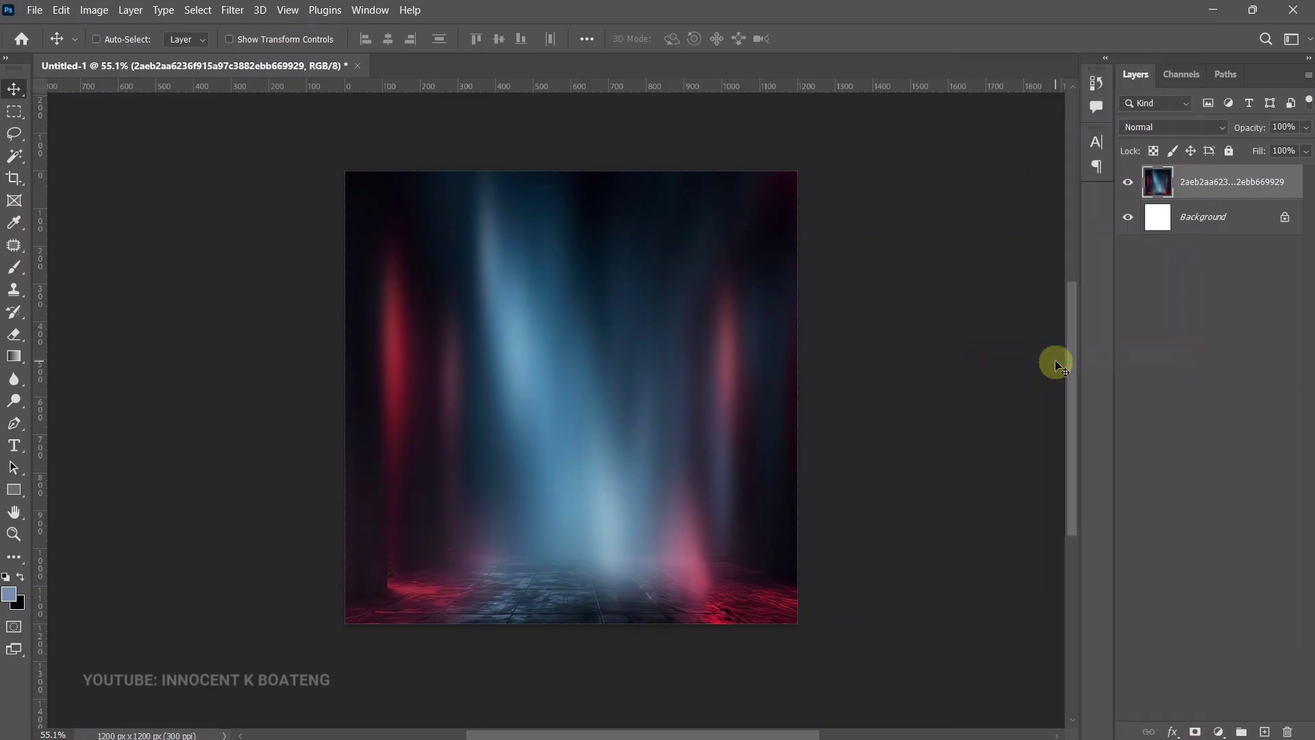
key("ctrl+l")
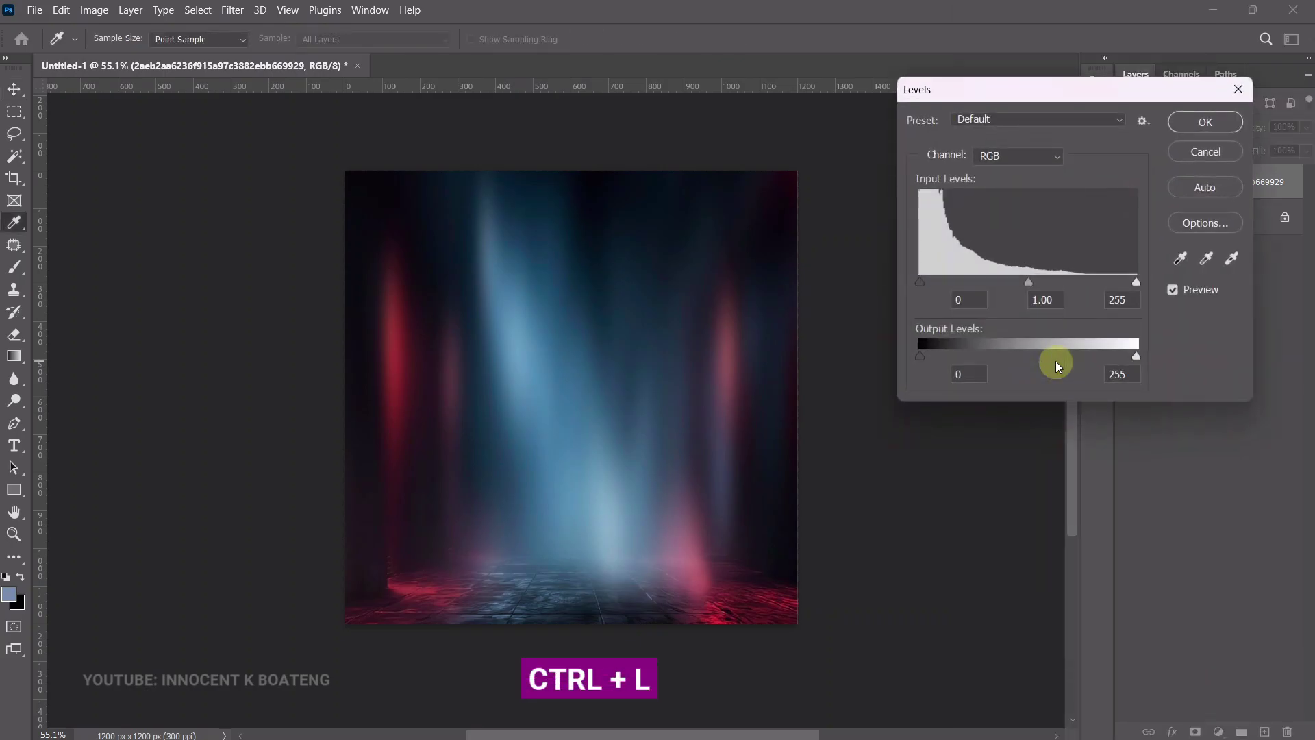
left_click_drag(926, 285, 925, 284)
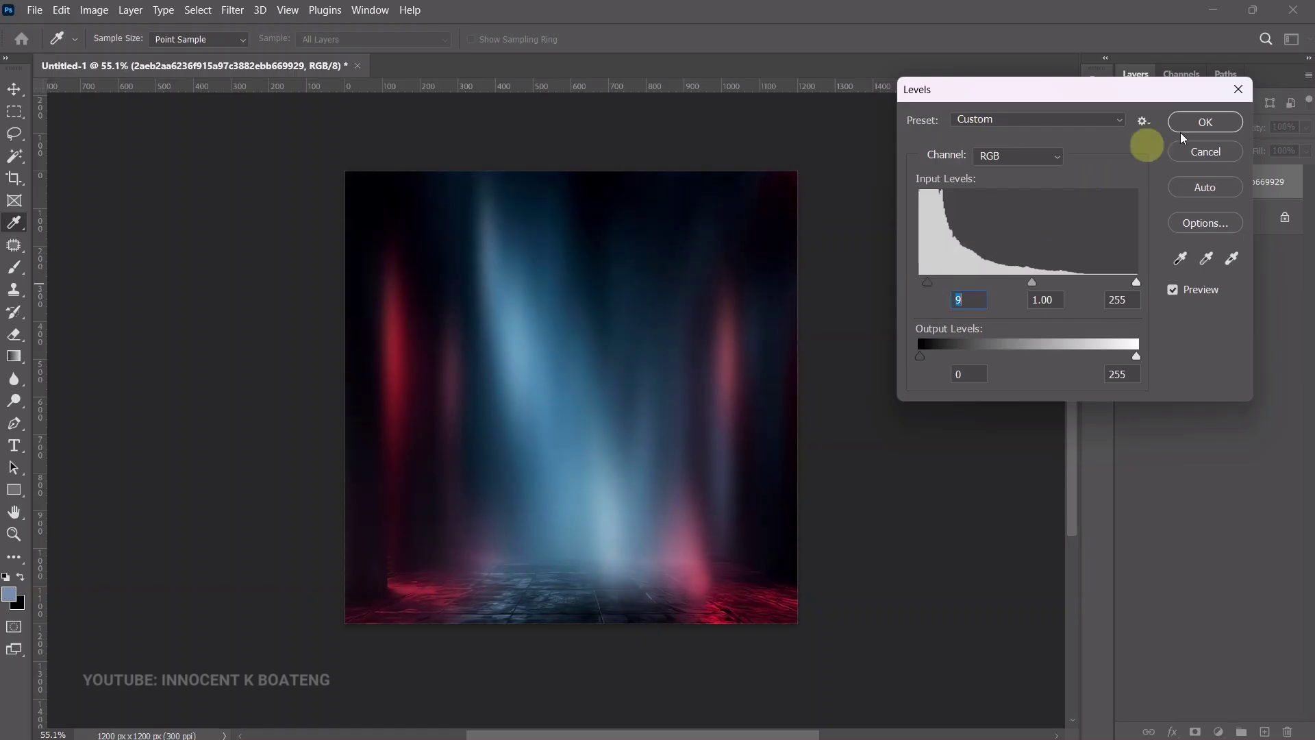
left_click(1198, 124)
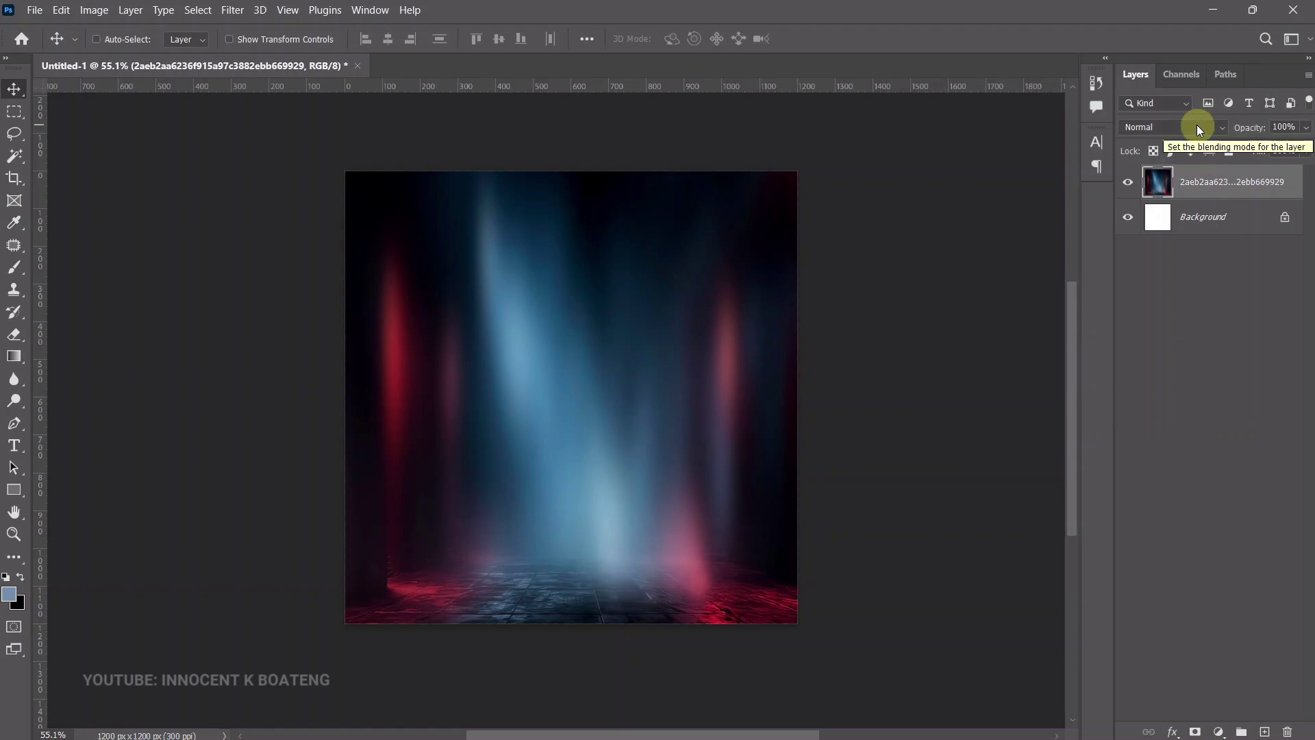
Apply a Gaussian Blur with a 4.0 pixel radius to the light beam layer.
key("z")
left_click_drag(751, 297, 714, 298)
key("ctrl+plus")
key("v")
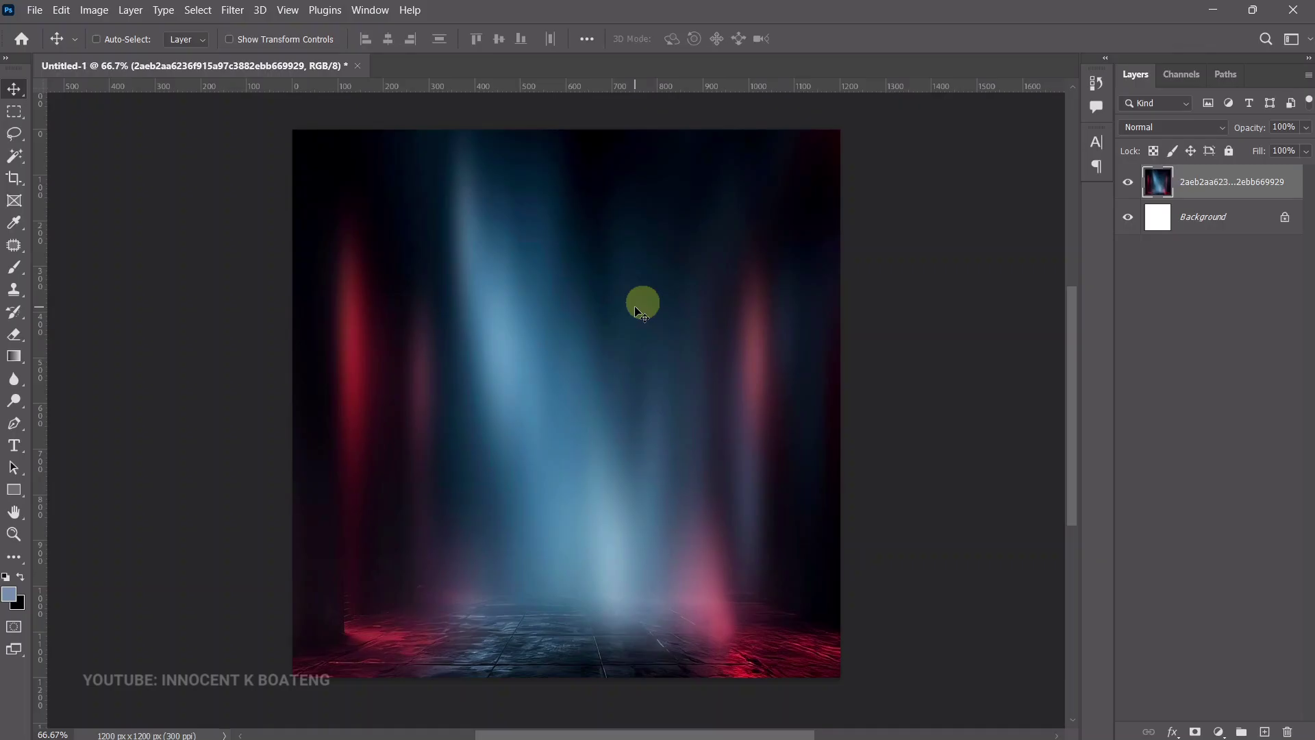
left_click(232, 10)
mouse_move(329, 218)
left_click(499, 289)
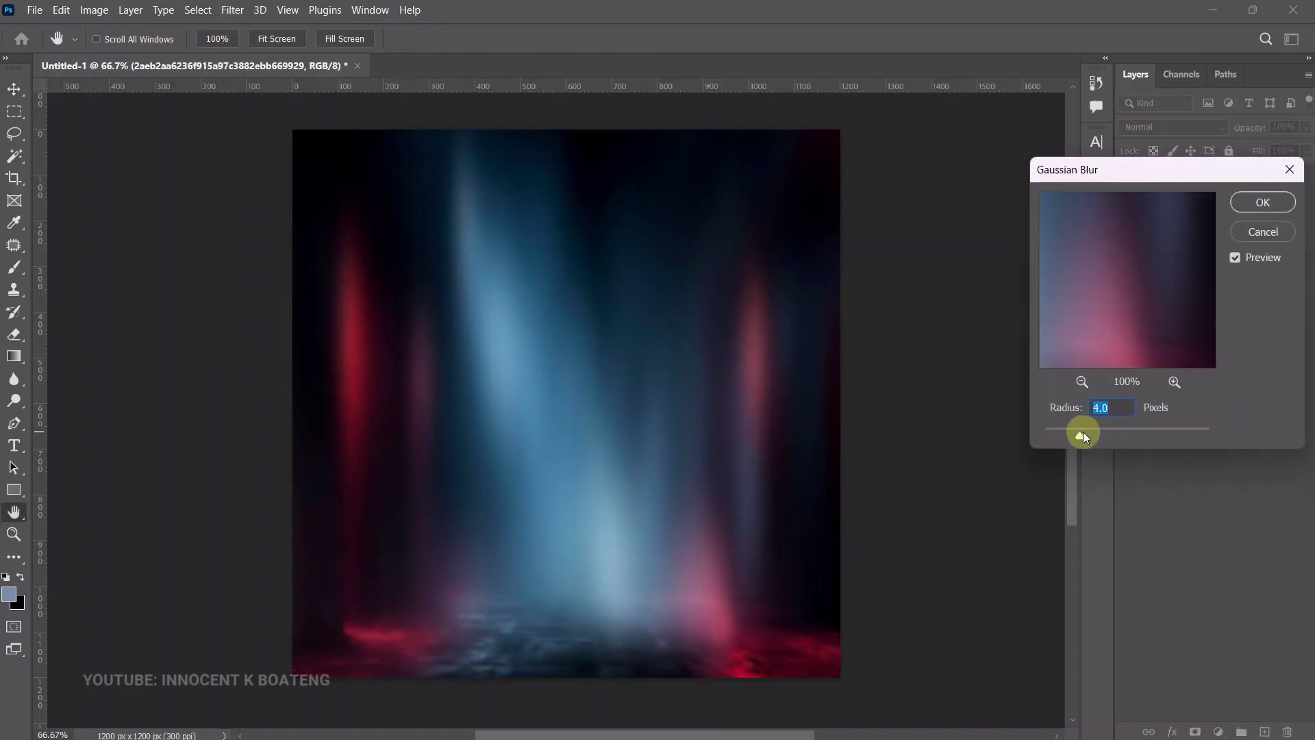
left_click(1263, 202)
Place the stage truss image with orange lights, 96187ea8dd8d1a9b443a1db1e15e1c38, as an embedded file.
left_click(33, 10)
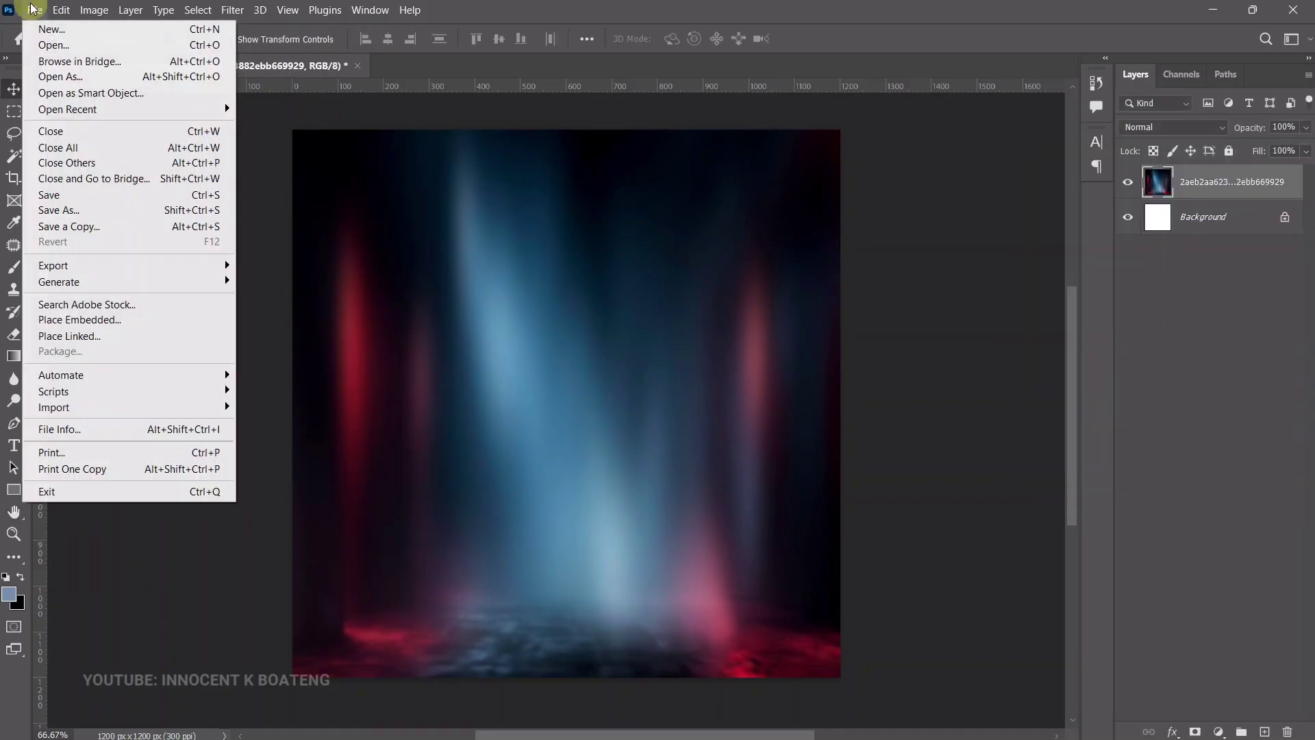
left_click(137, 321)
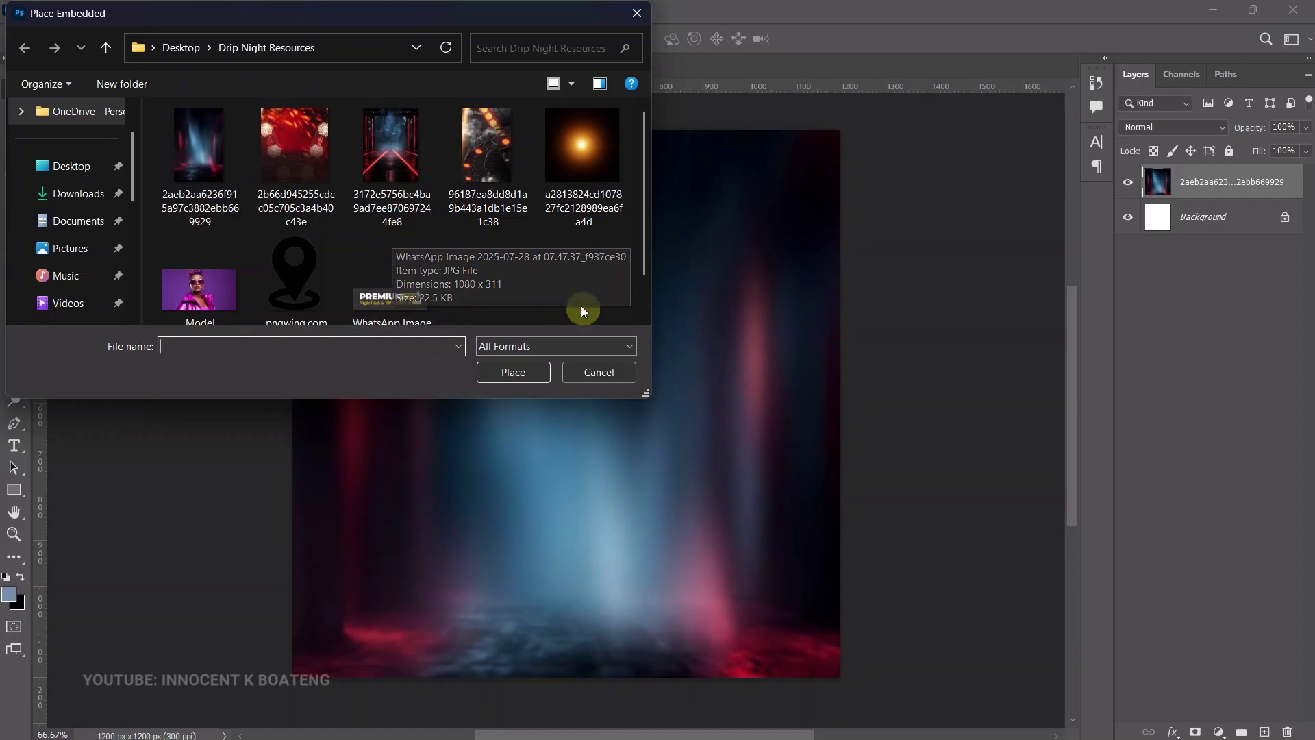
double_click(497, 146)
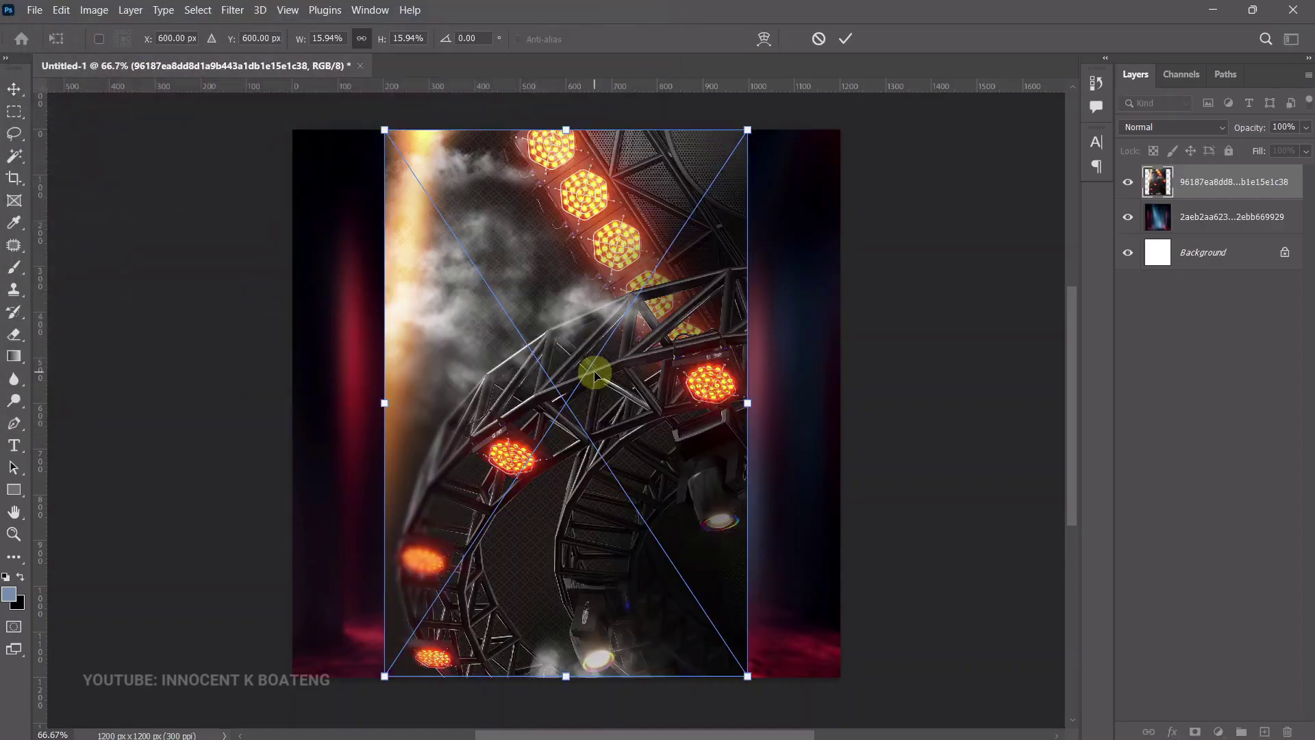
Scale and position the stage truss image so it covers the whole canvas, and commit the transform.
scroll(685, 421, "down", 2)
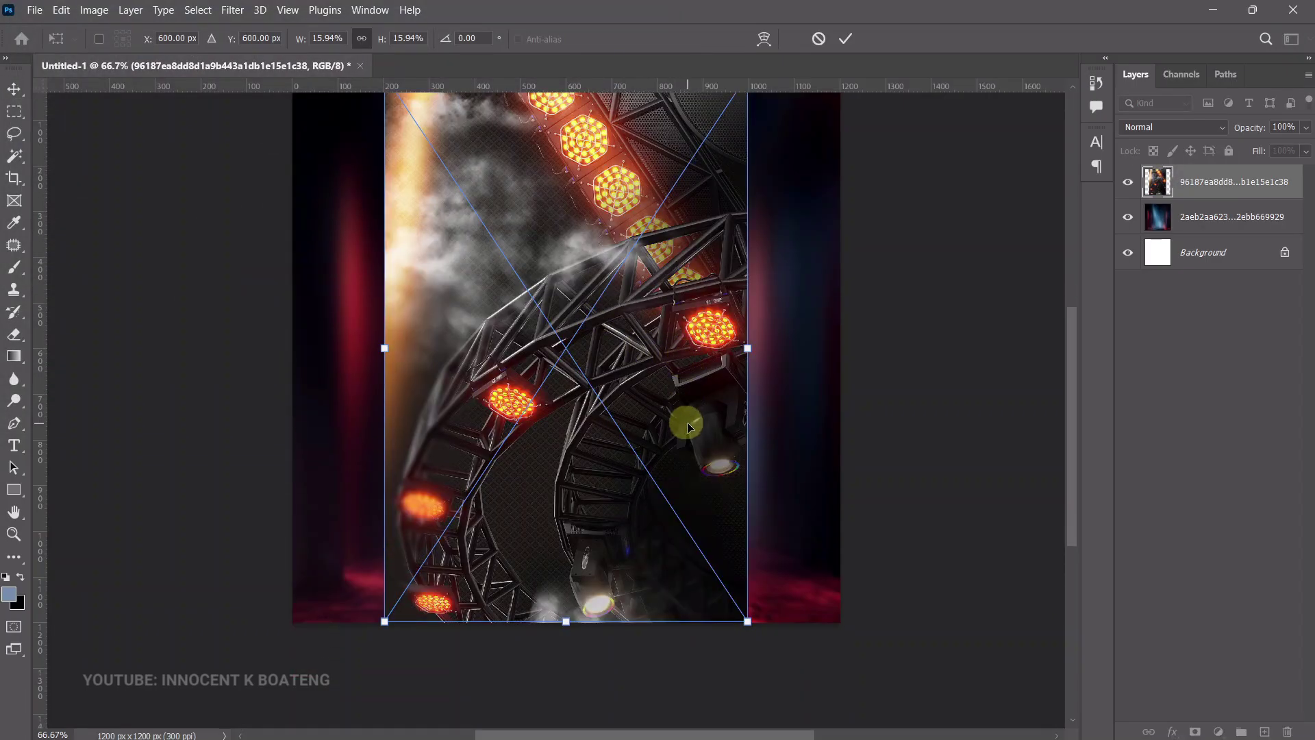
scroll(688, 427, "up", 1)
scroll(685, 408, "down", 2)
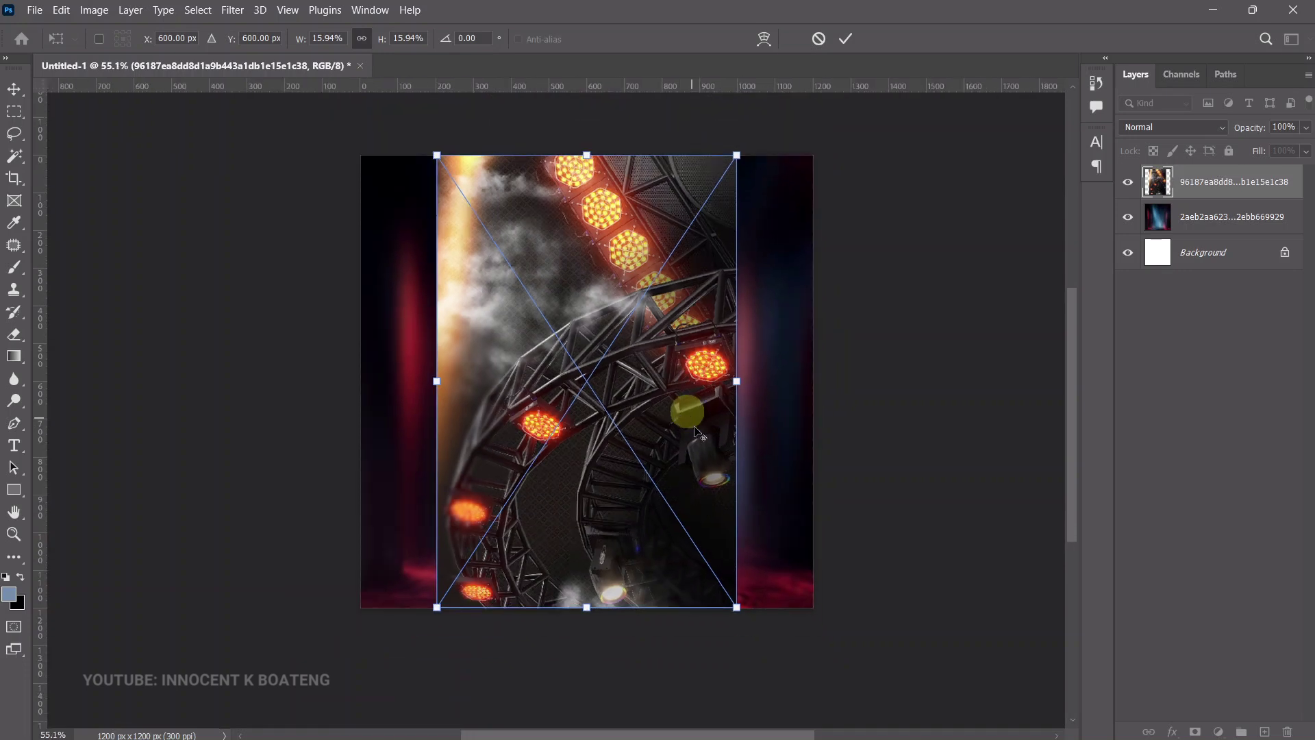
left_click_drag(738, 606, 852, 665)
left_click_drag(439, 155, 248, 92)
scroll(518, 314, "down", 1)
left_click_drag(755, 637, 772, 669)
scroll(704, 528, "down", 2)
left_click_drag(752, 625, 856, 610)
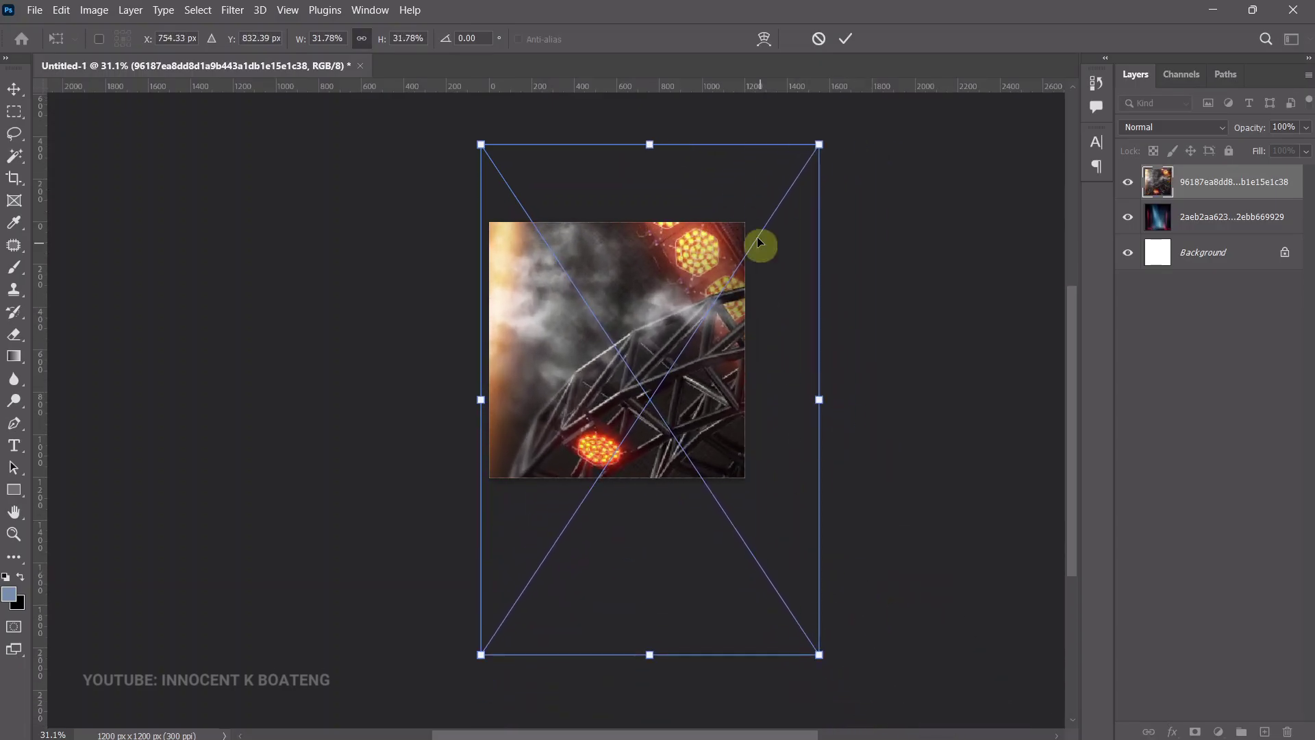
left_click_drag(819, 654, 761, 549)
left_click_drag(479, 143, 466, 136)
double_click(656, 295)
Rasterize the stage truss layer and desaturate it to black and white.
left_click_drag(695, 346, 661, 413)
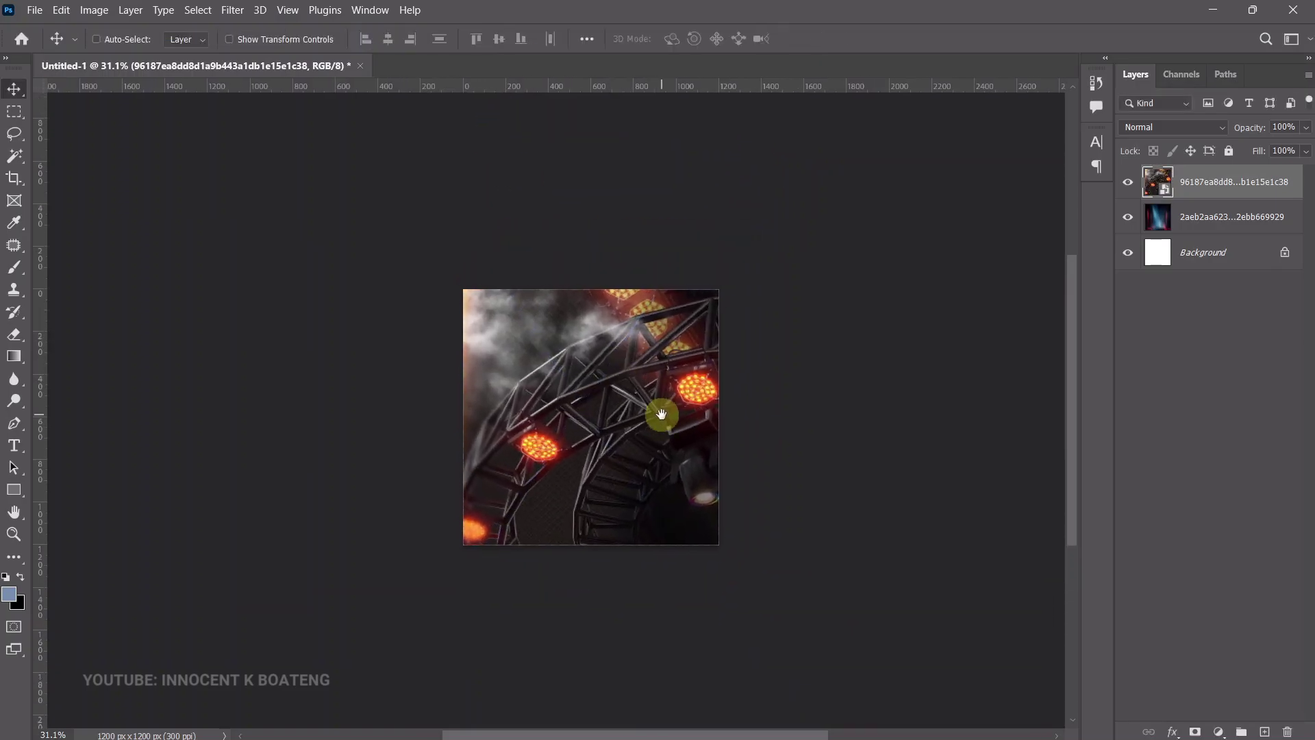
right_click(1195, 184)
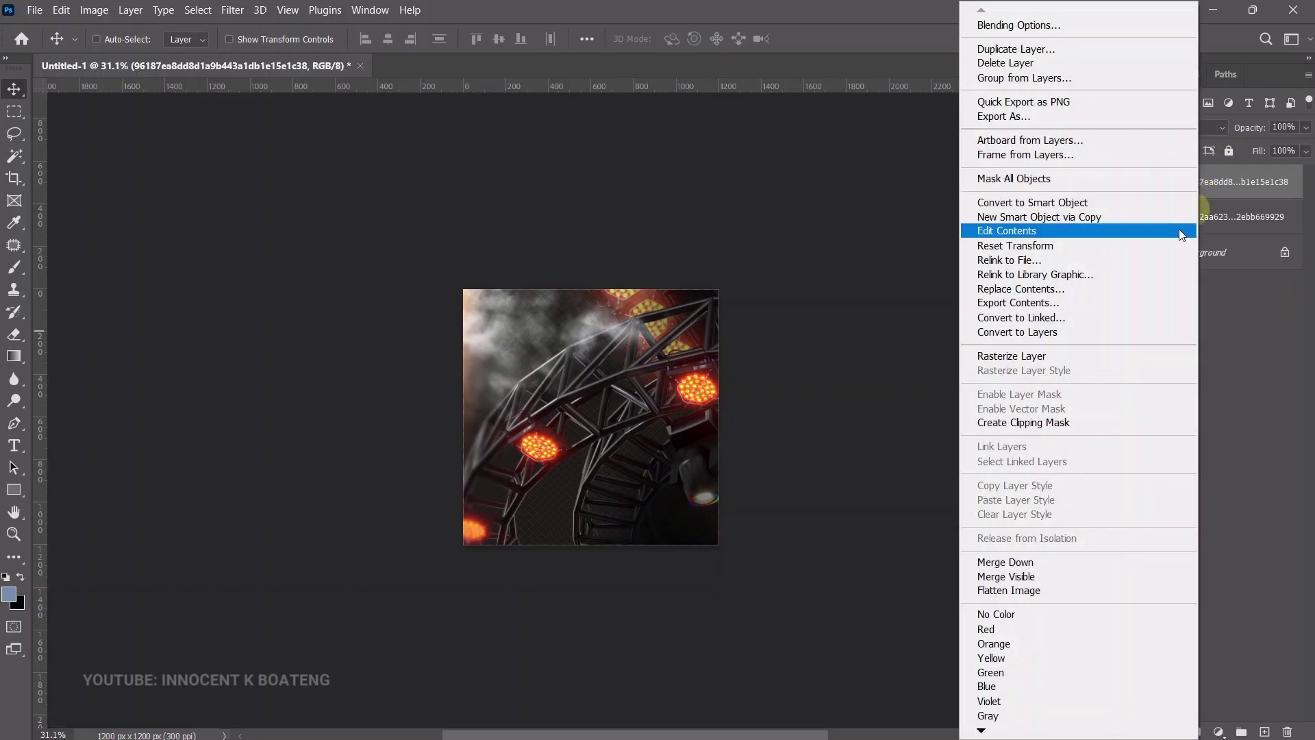
left_click(1050, 357)
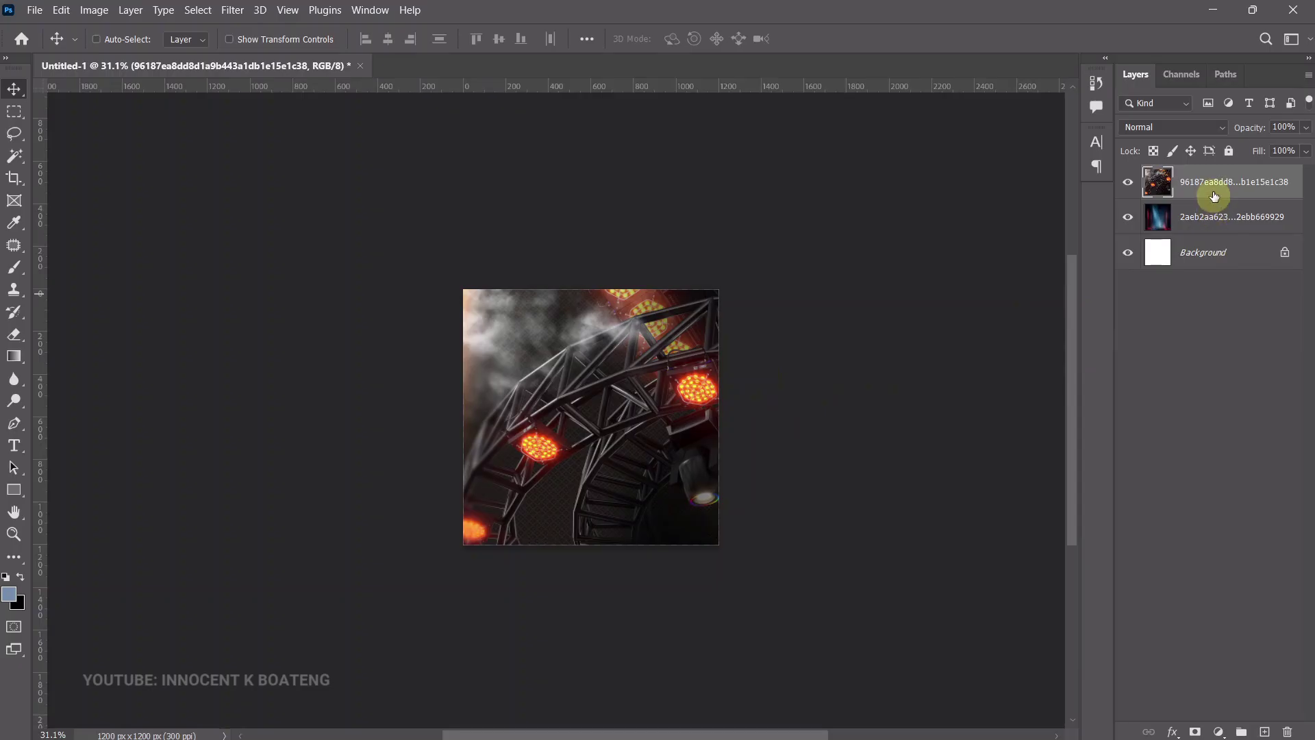
key("ctrl+shift+u")
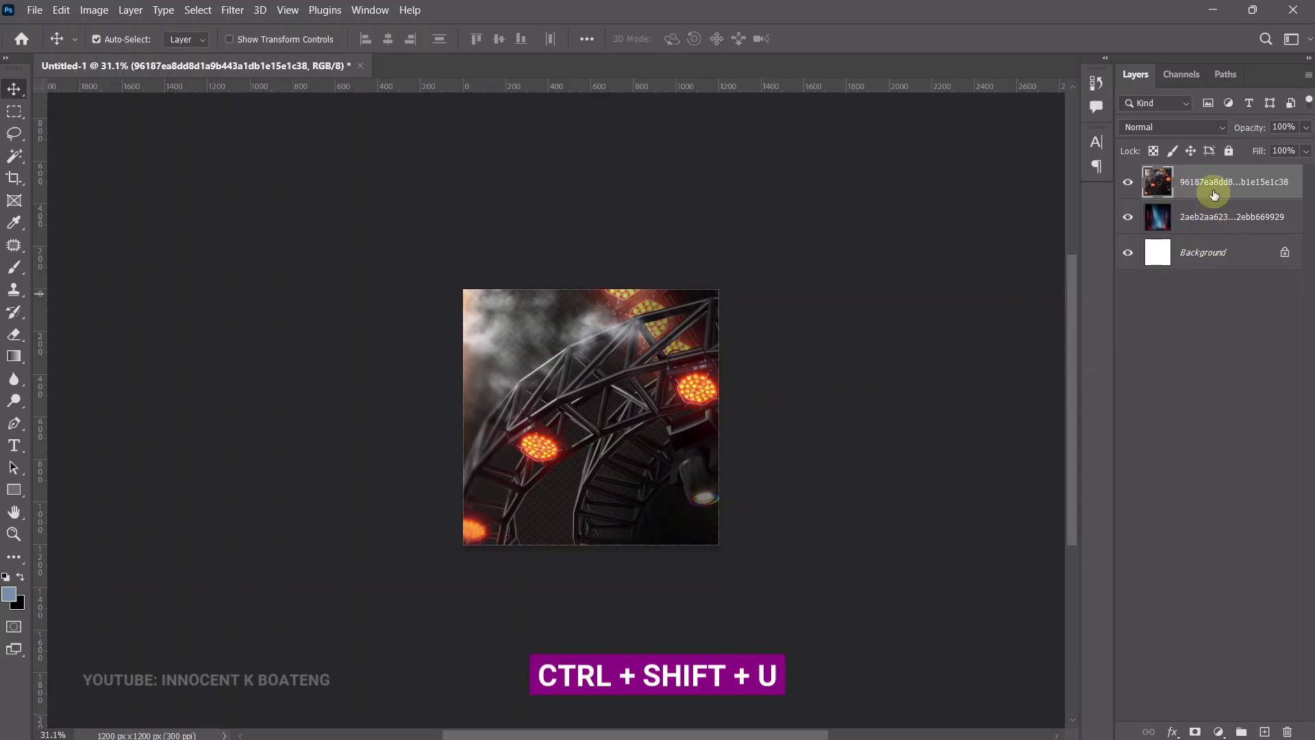
Set the stage truss layer's blend mode to Soft Light.
left_click(1174, 126)
key("Escape")
key("z")
left_click(719, 355)
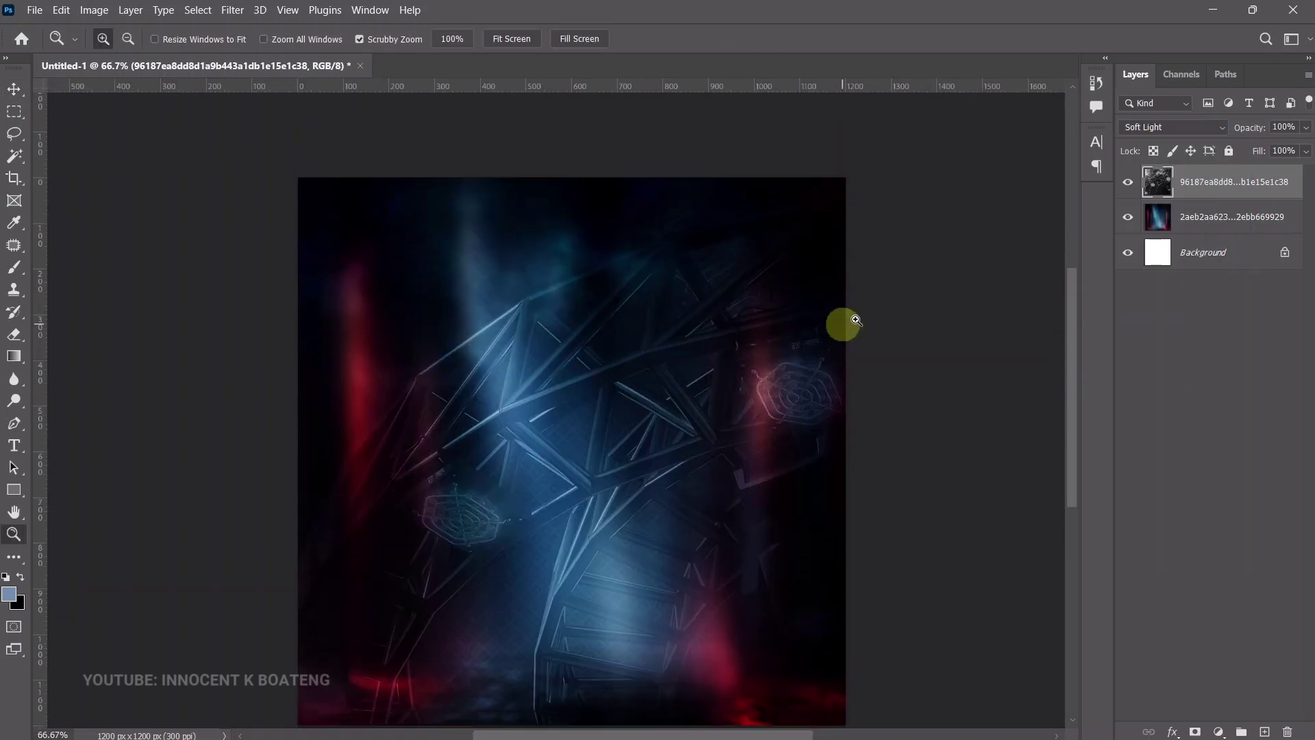
Reduce the stage truss layer's opacity, first to 70% and further to about 41%.
left_click_drag(1255, 130, 1228, 130)
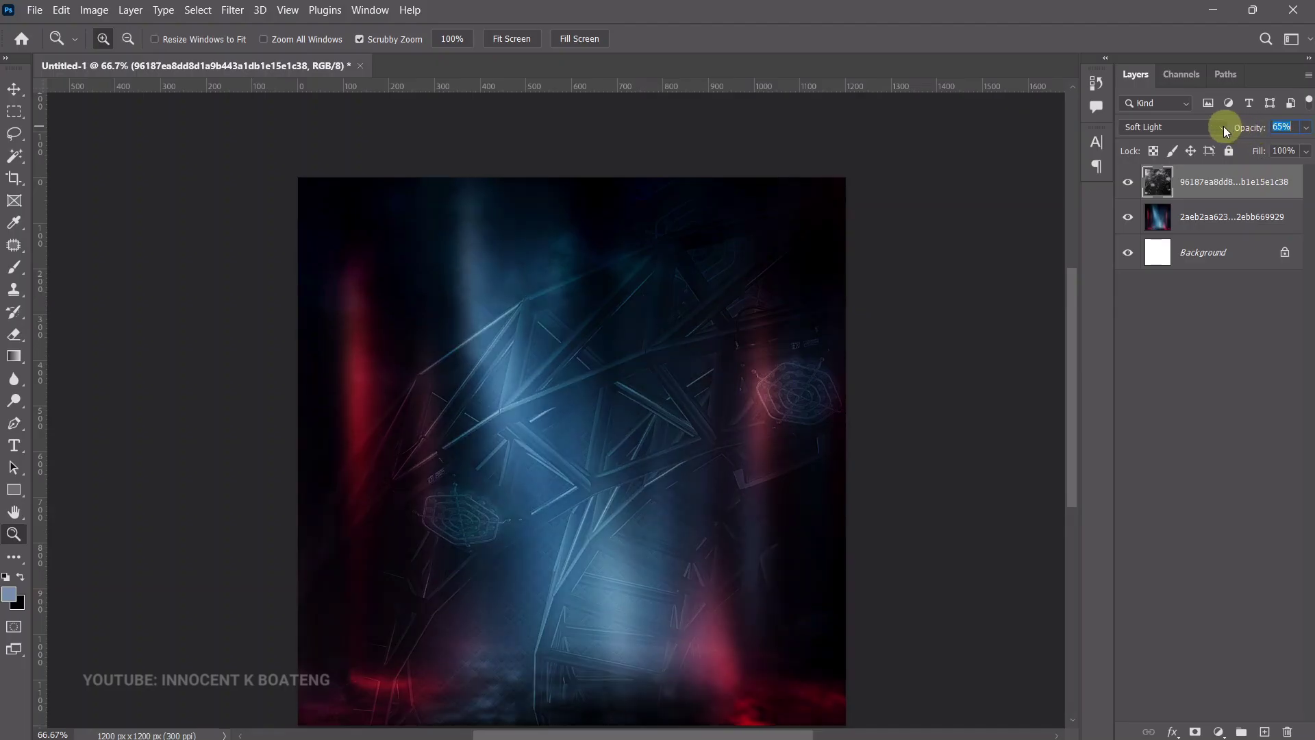
left_click_drag(1225, 126, 1231, 129)
type("70")
key("Return")
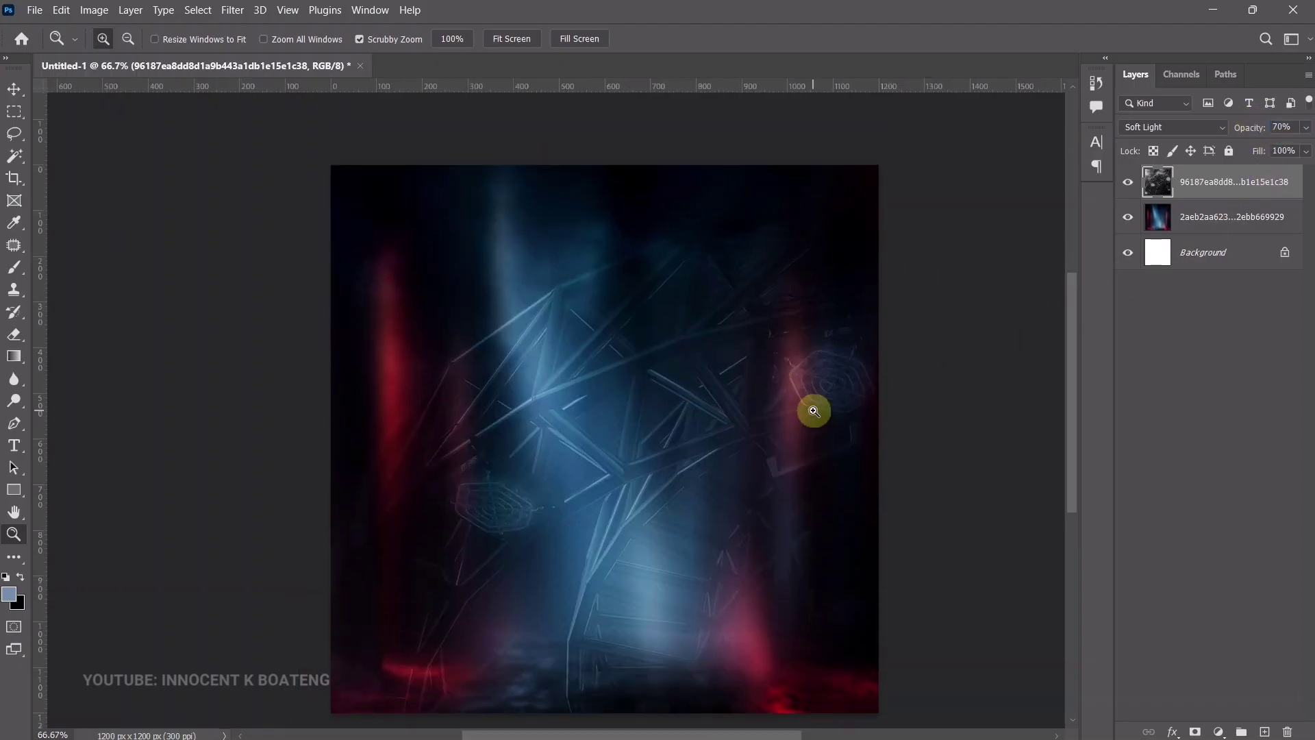
left_click_drag(1261, 128, 1231, 128)
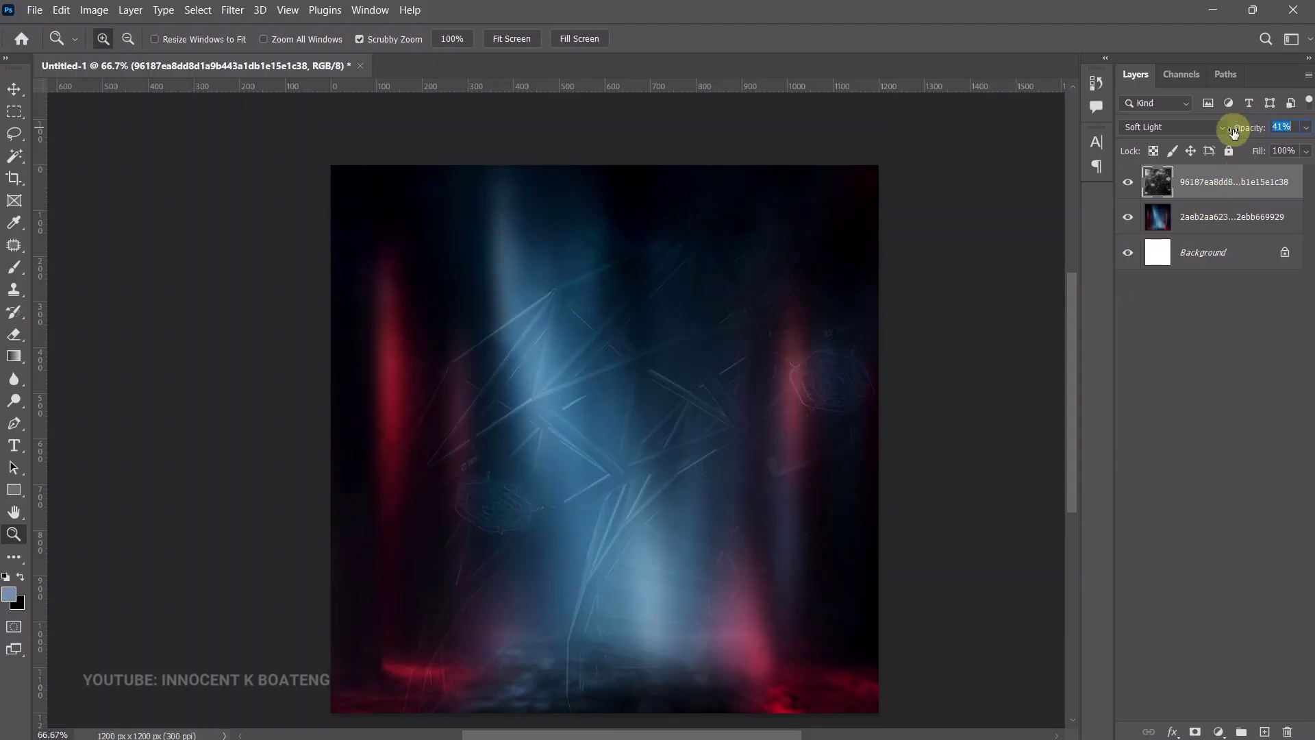
Brighten the highlights of the light beam layer with Levels, setting the white input level to 235.
left_click(1234, 233)
key("ctrl+l")
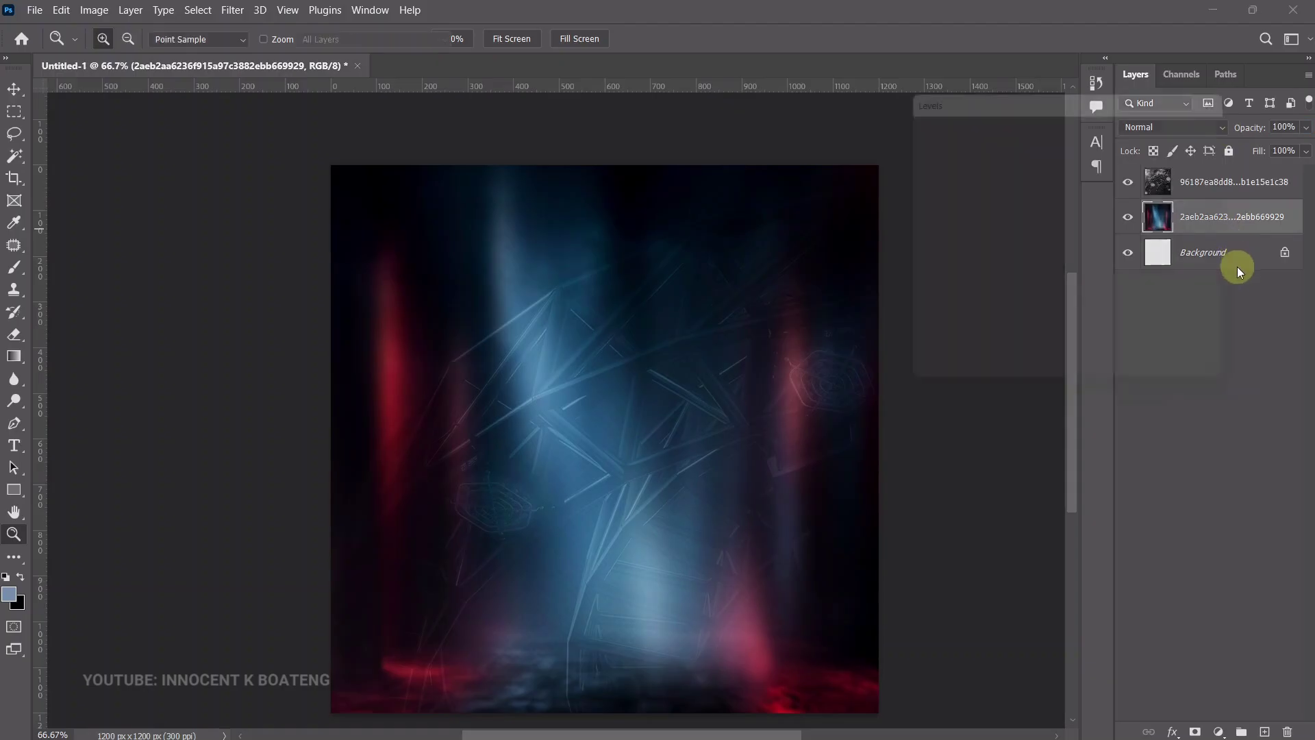
left_click_drag(1137, 284, 1119, 278)
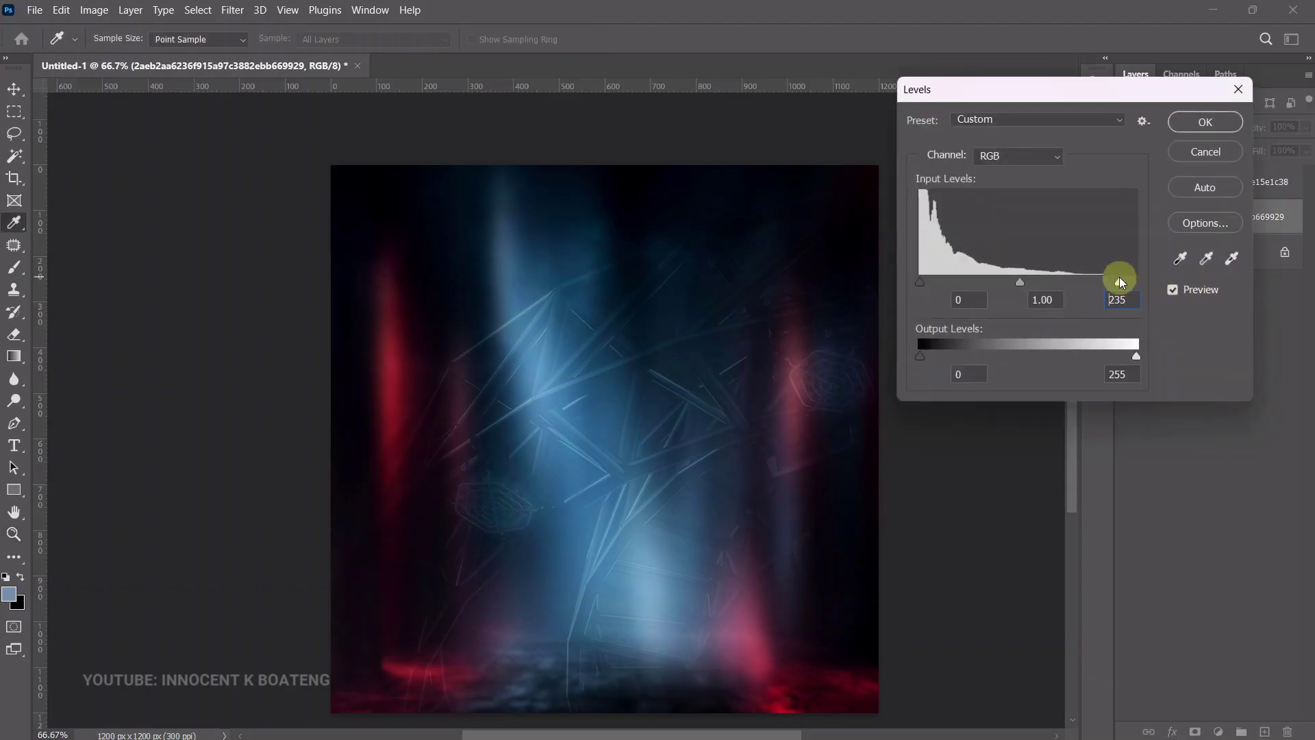
left_click(1206, 122)
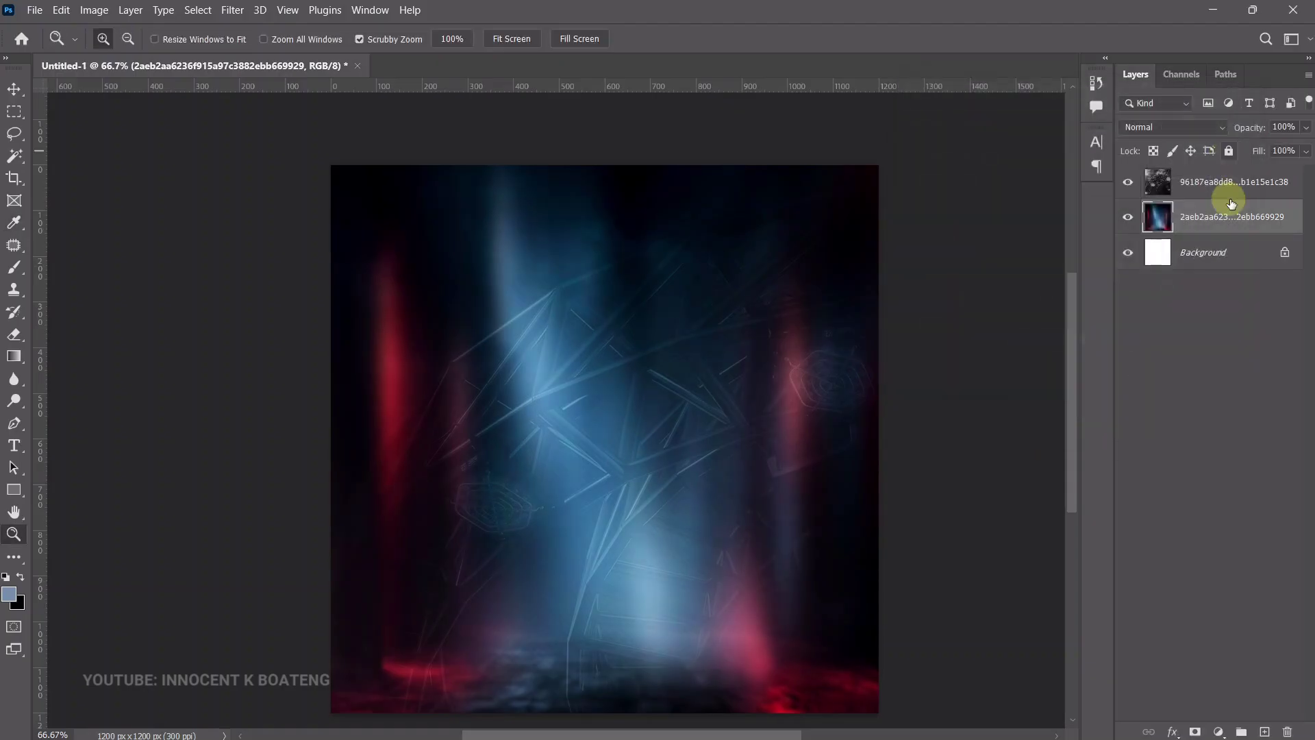
Set the stage truss layer's opacity to 50%.
left_click(1236, 185)
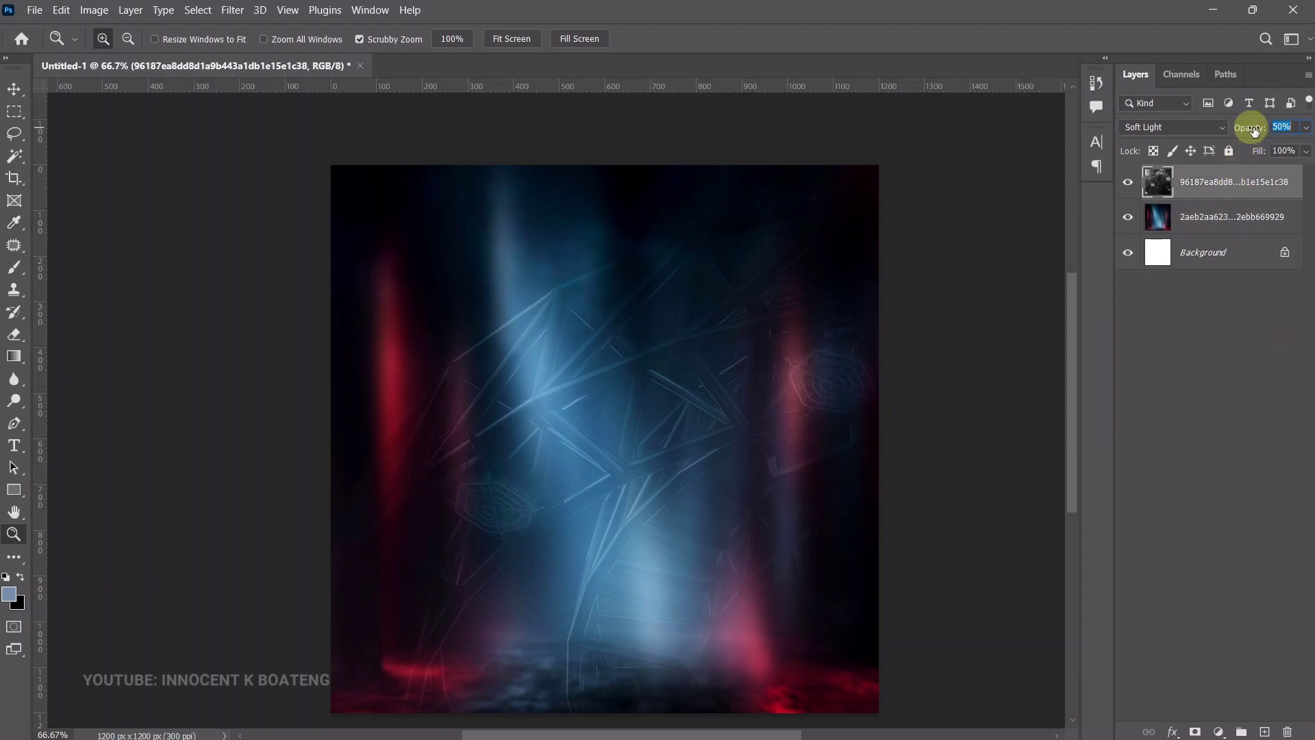
scroll(765, 442, "down", 2)
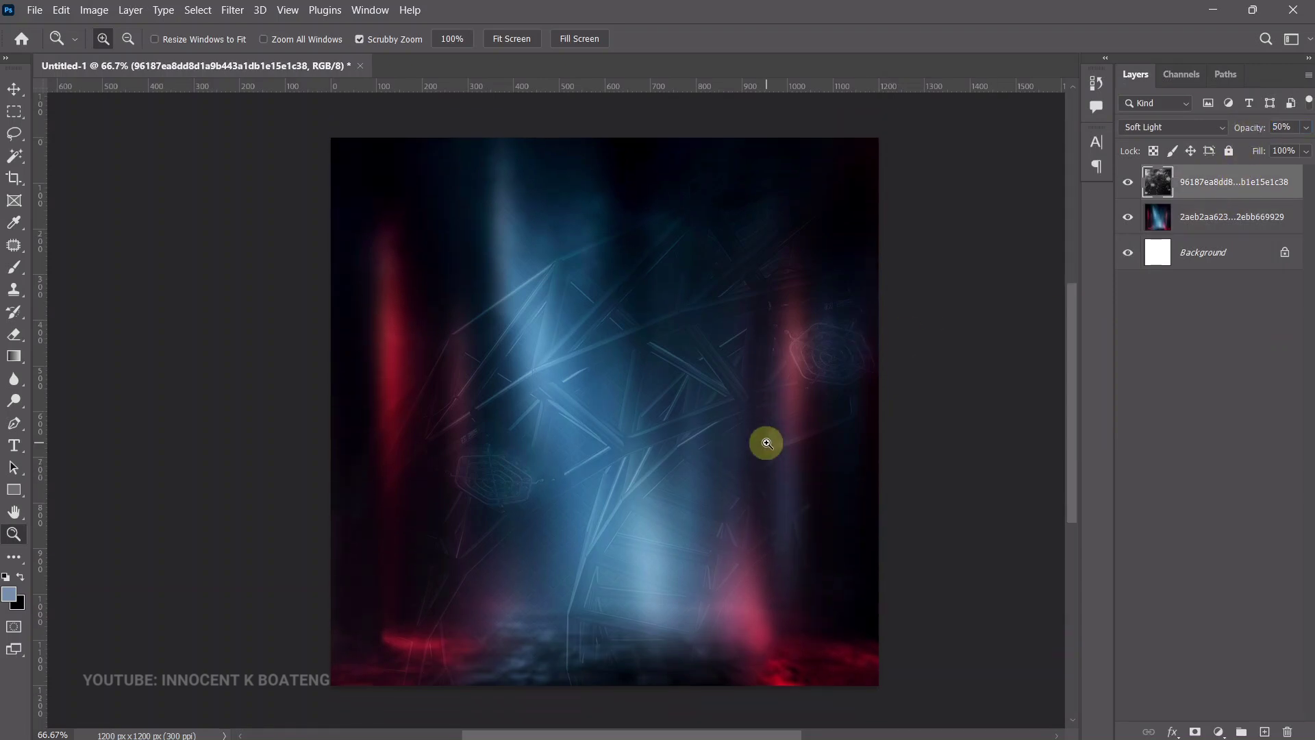
scroll(756, 422, "right", 2)
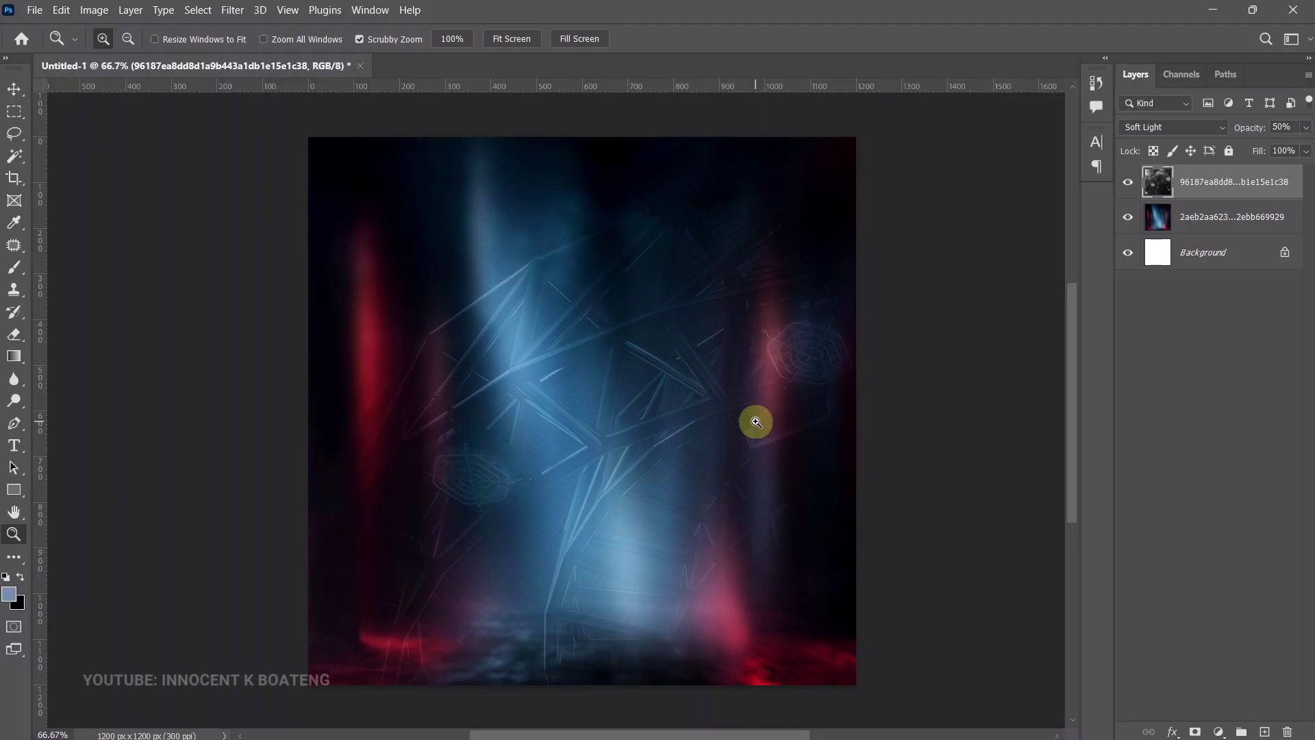
key("v")
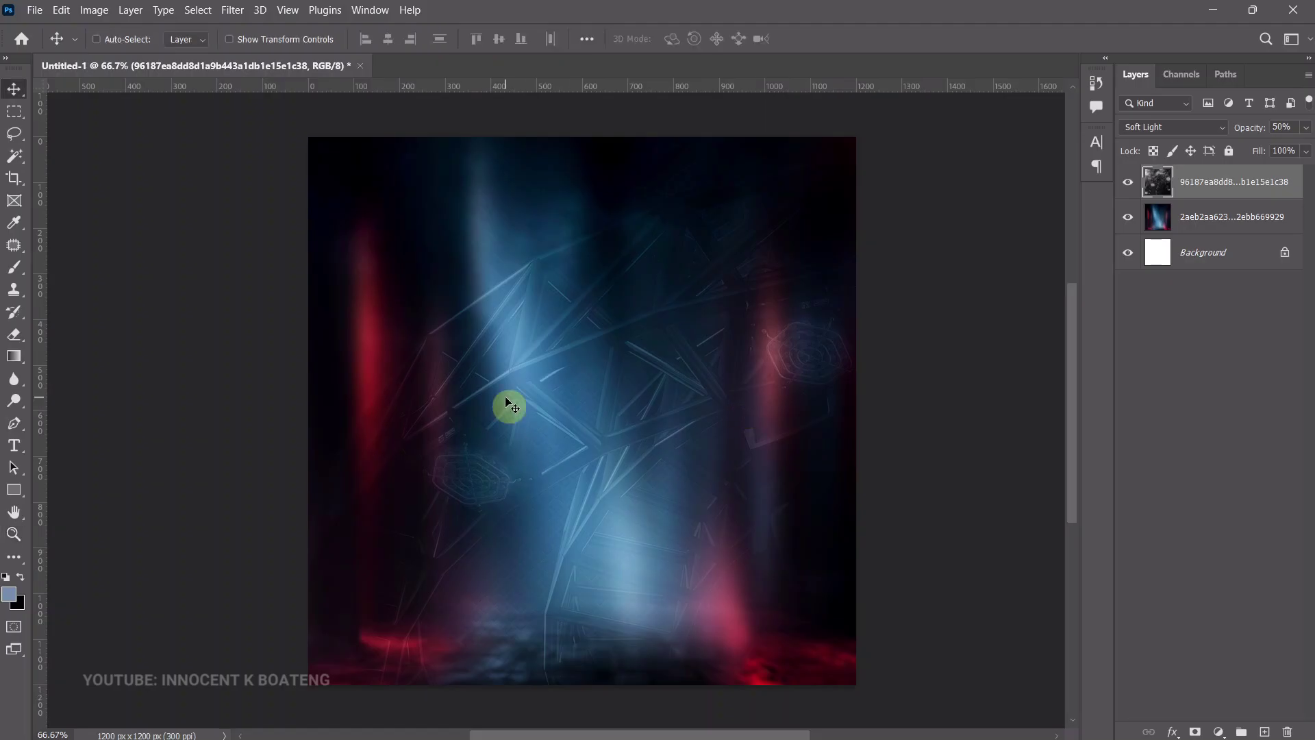
scroll(713, 444, "down", 3)
scroll(713, 444, "up", 4)
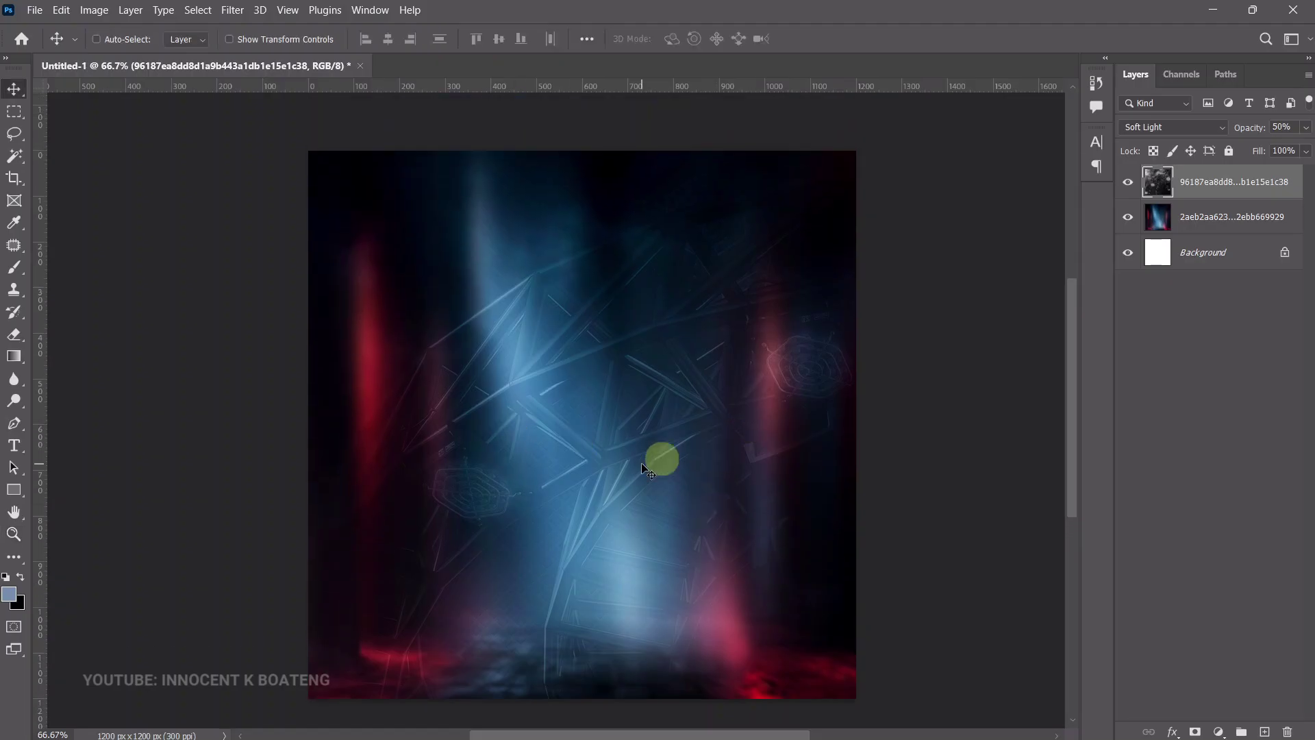
Open the Model image from the Drip Night Resources folder.
left_click(34, 10)
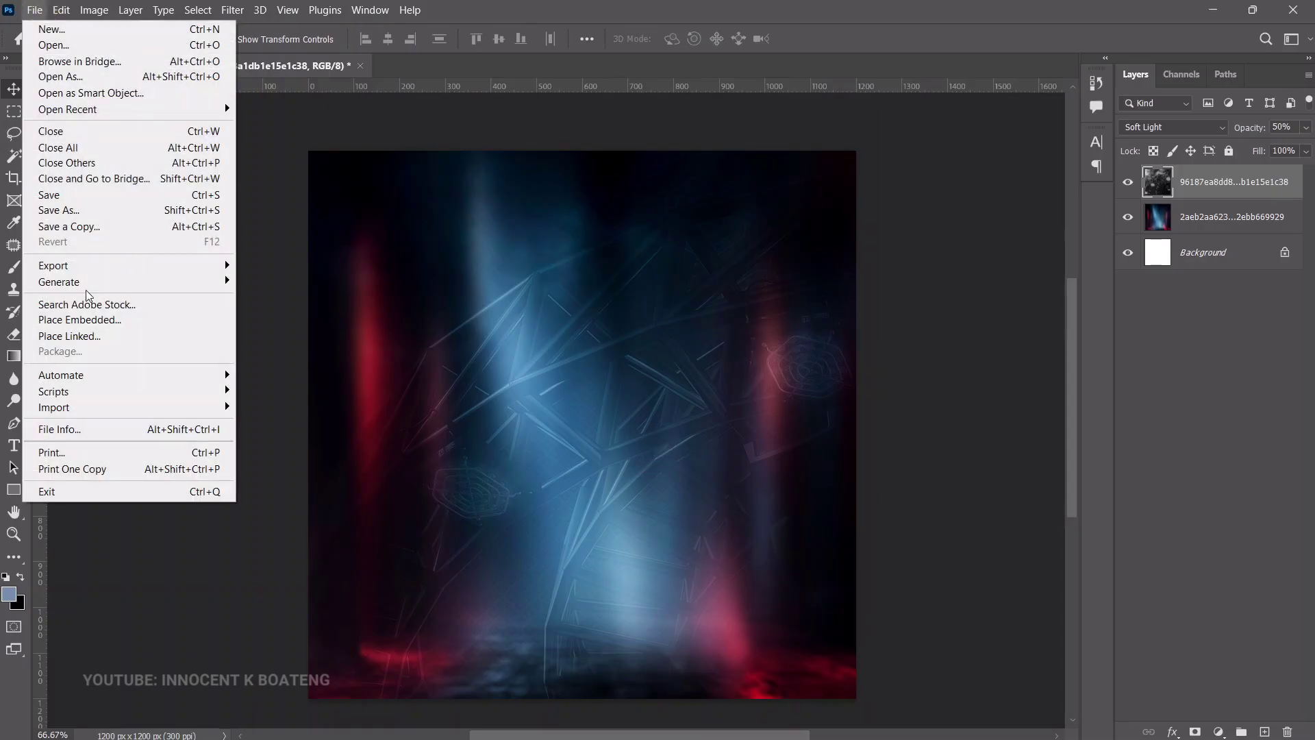
left_click(75, 44)
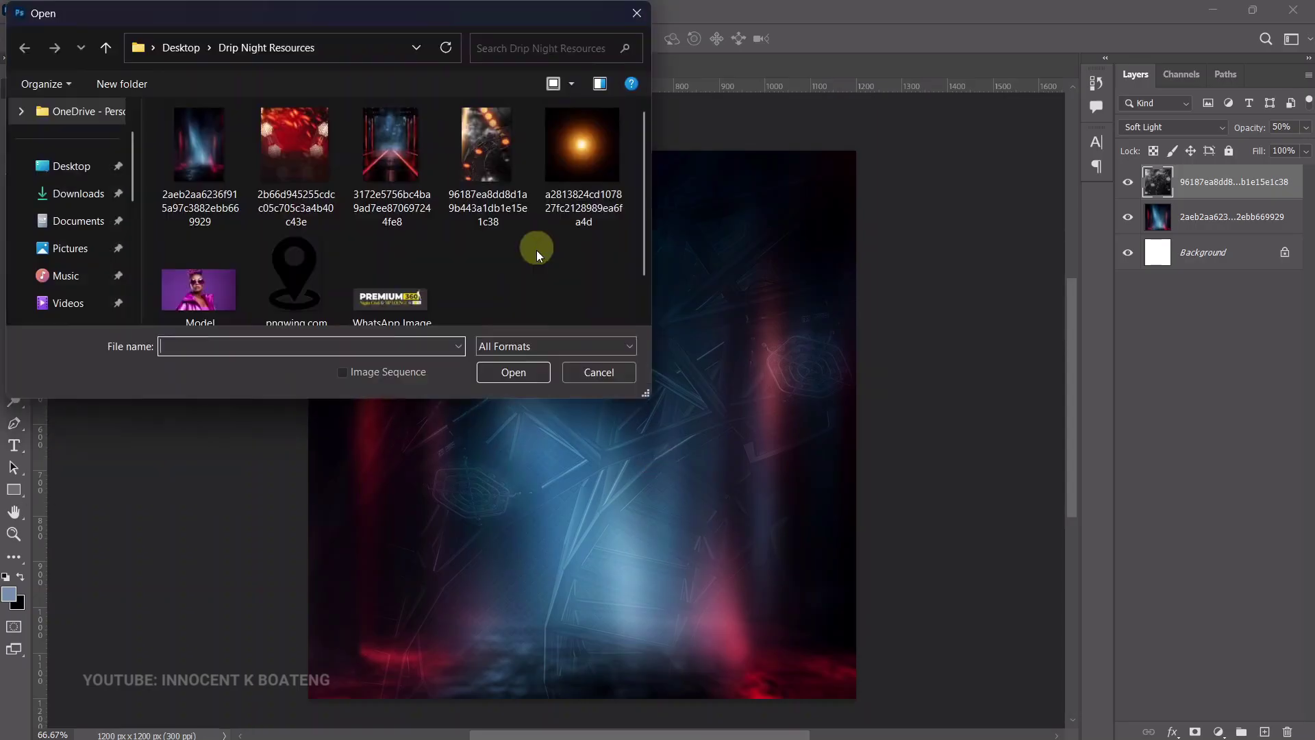
double_click(217, 293)
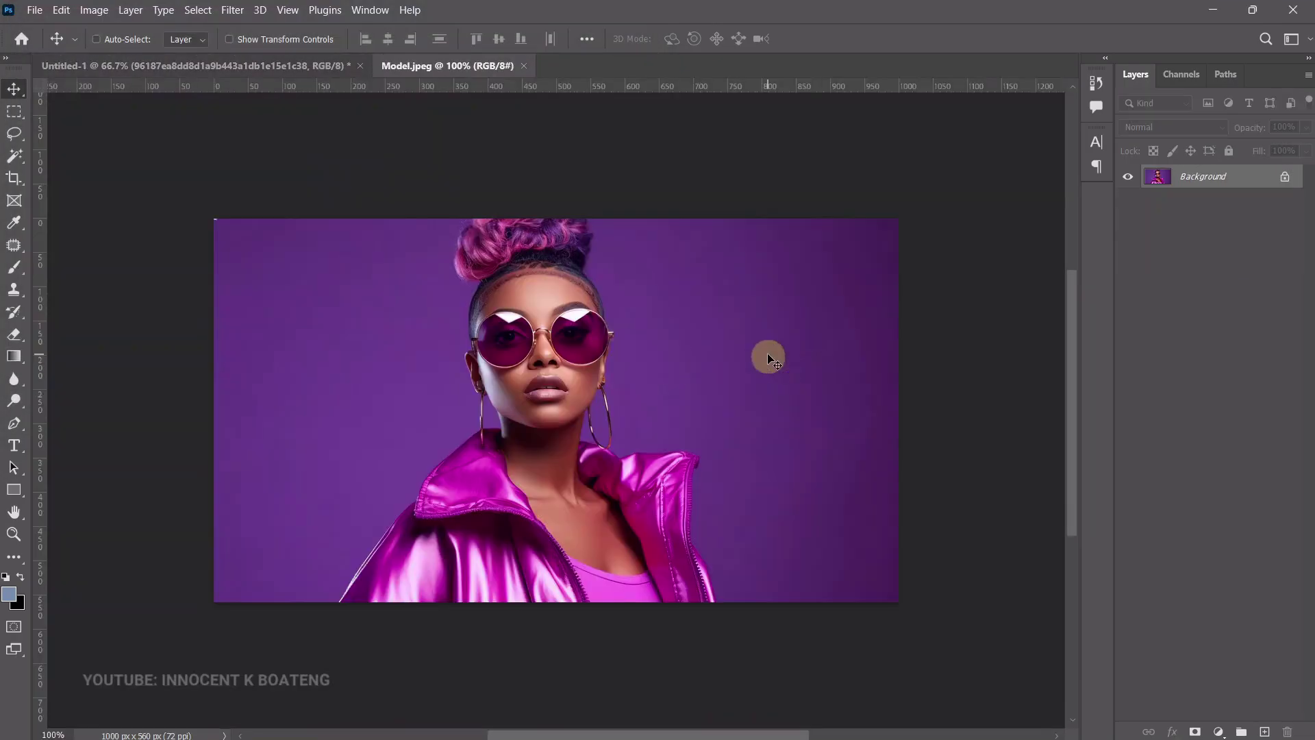
Unlock the model photo's background layer and remove its purple backdrop with the Remove Background quick action.
left_click(1285, 177)
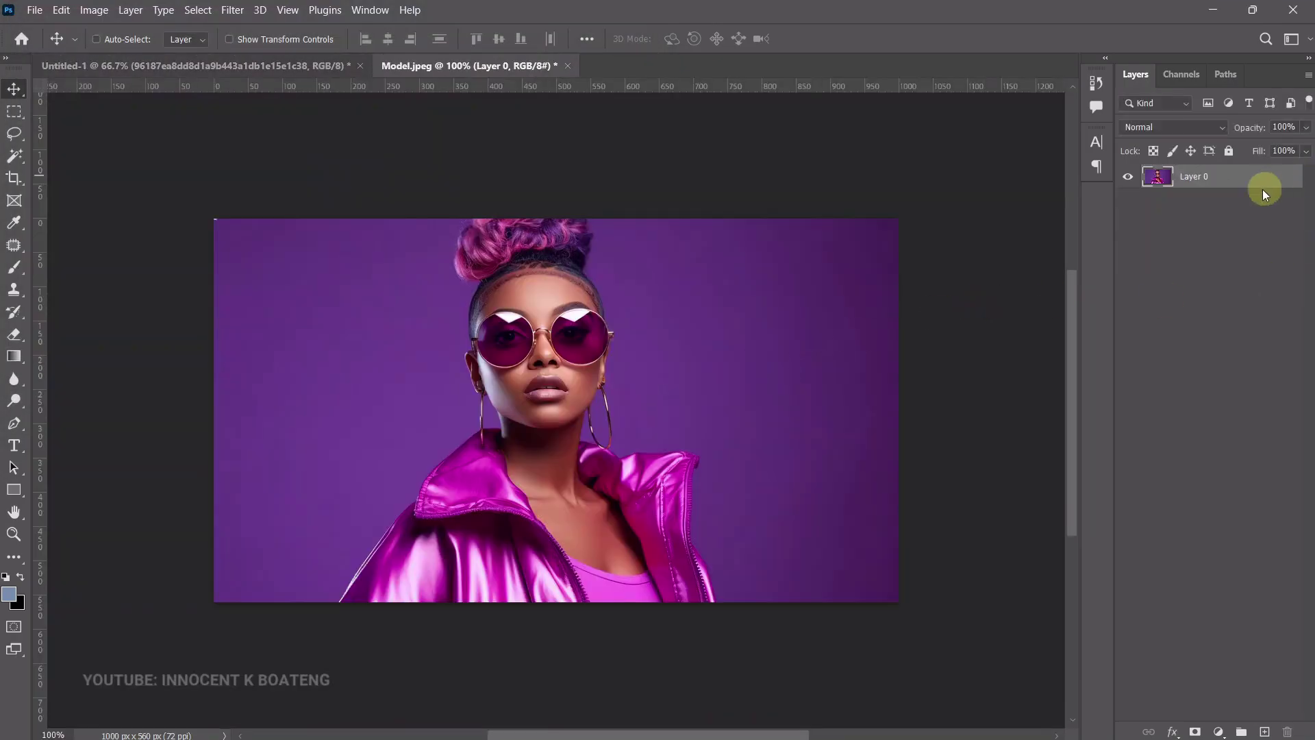
left_click(384, 12)
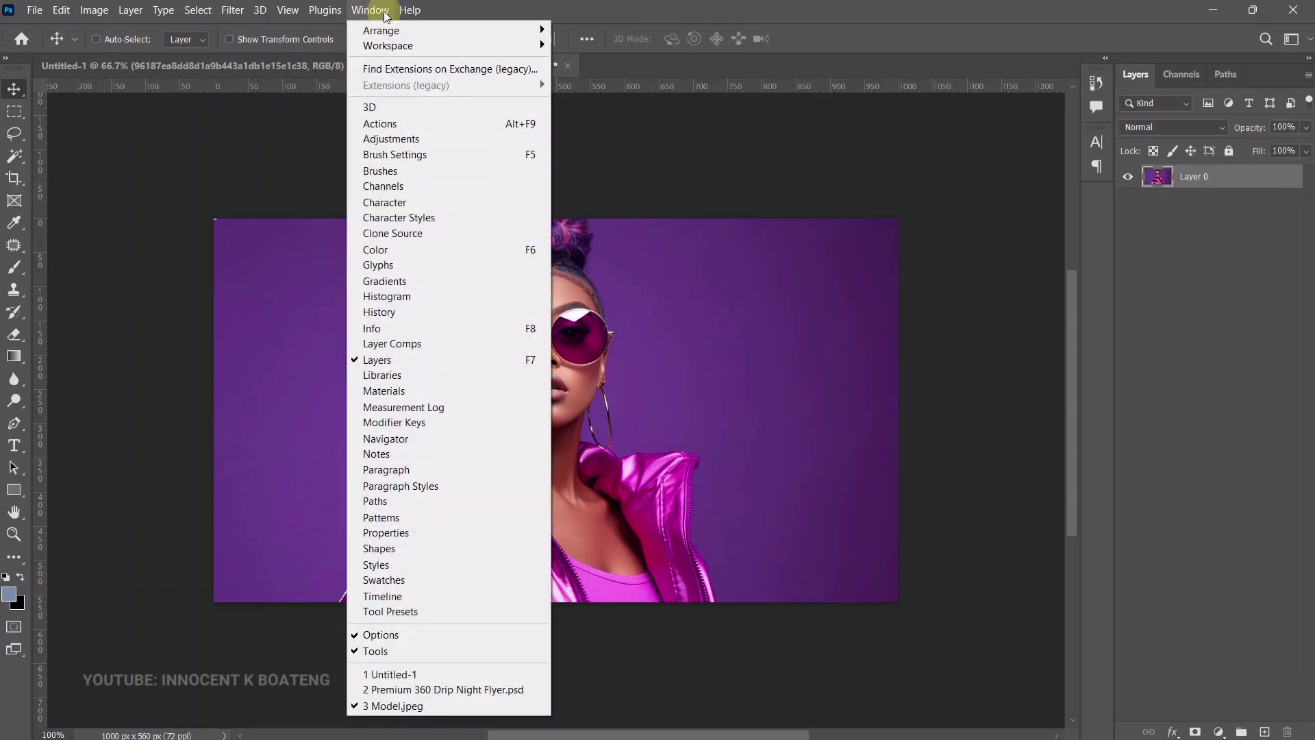
left_click(386, 533)
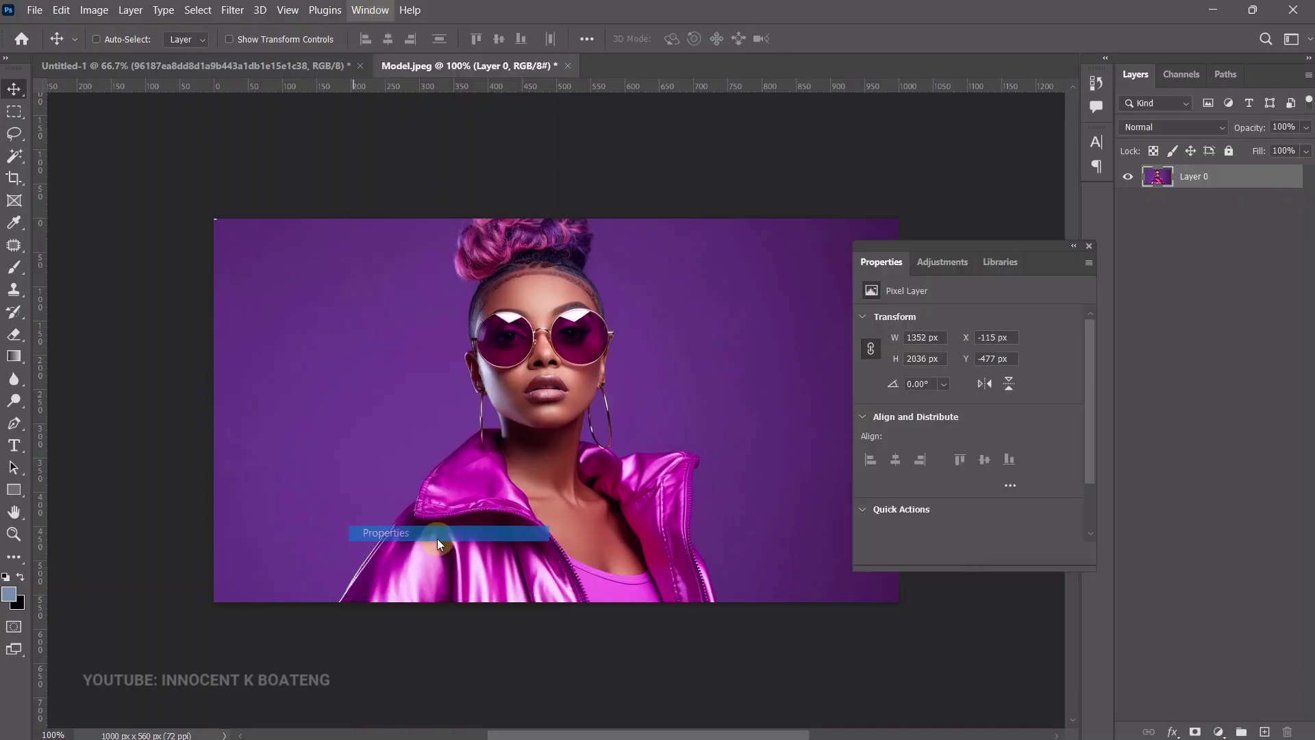
left_click(898, 511)
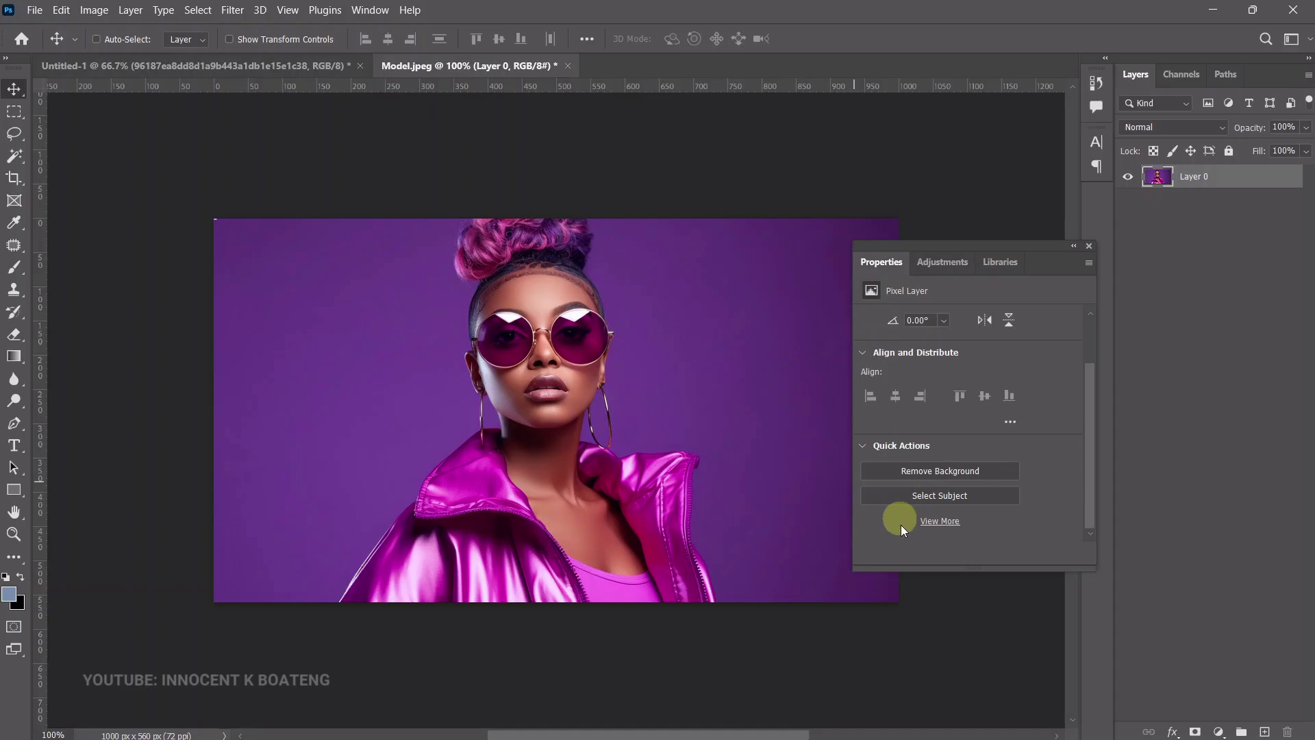
left_click(929, 479)
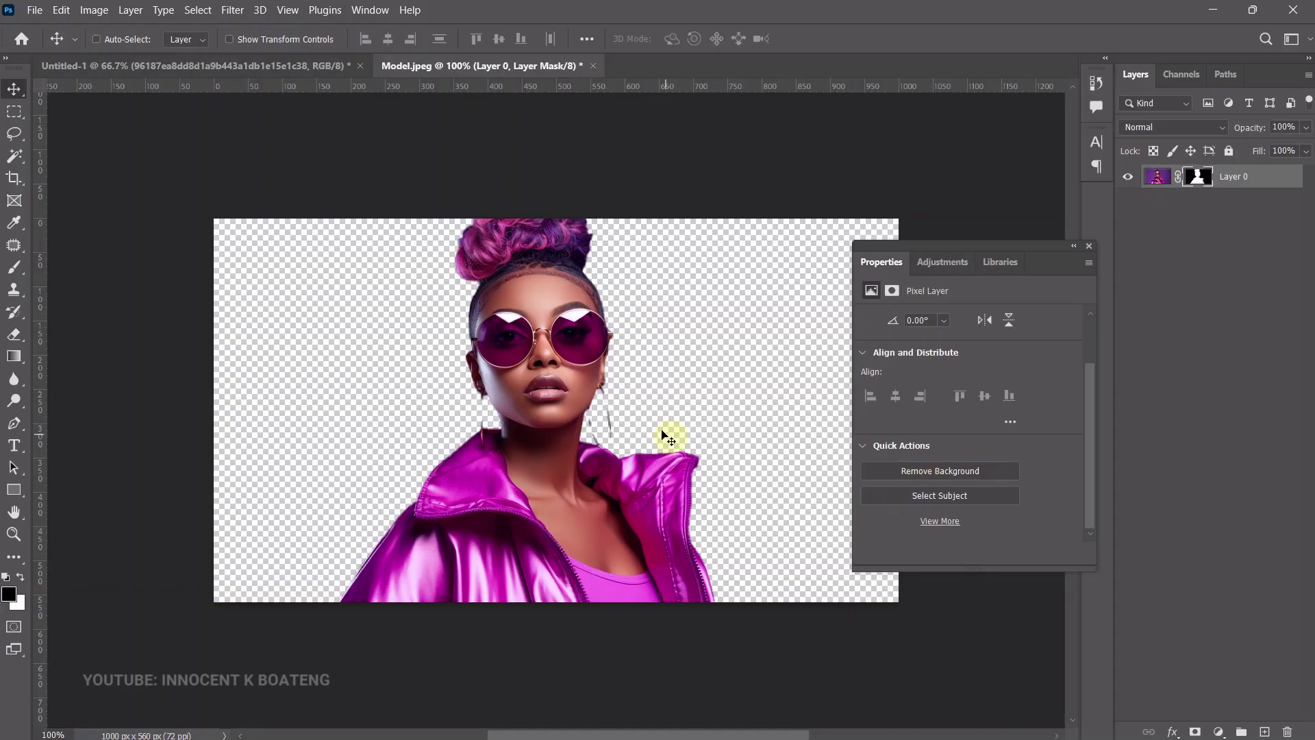
Select the model's layer mask for editing and set up a Soft Round brush at 7 px size.
key("z")
left_click(655, 428)
left_click(568, 436)
left_click_drag(568, 436, 684, 402)
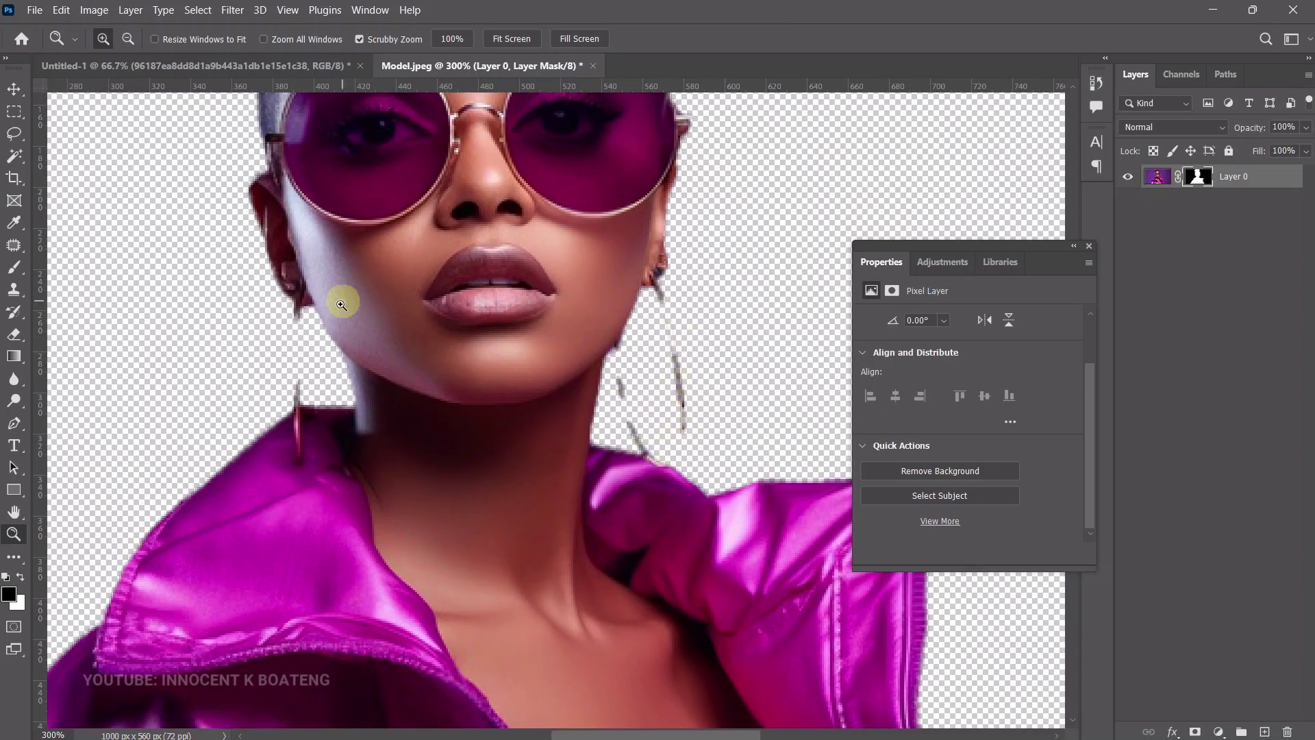
left_click(1199, 179)
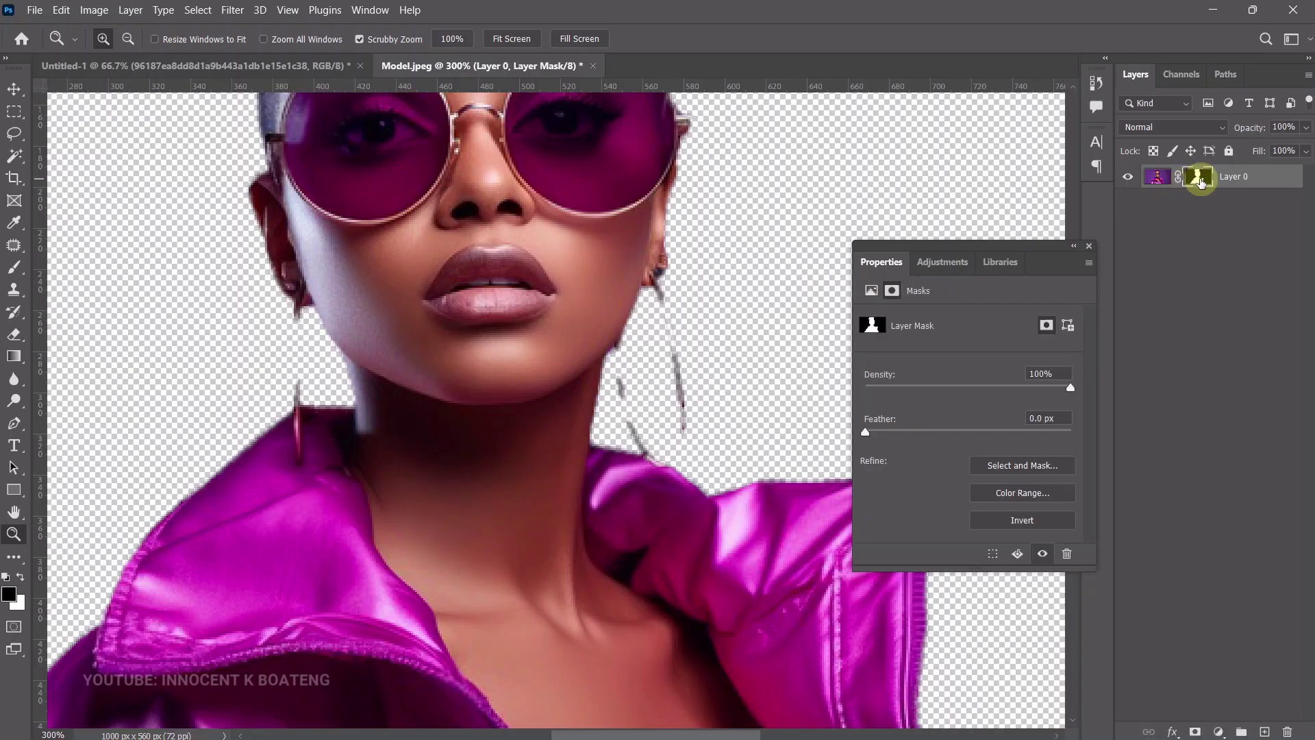
key("b")
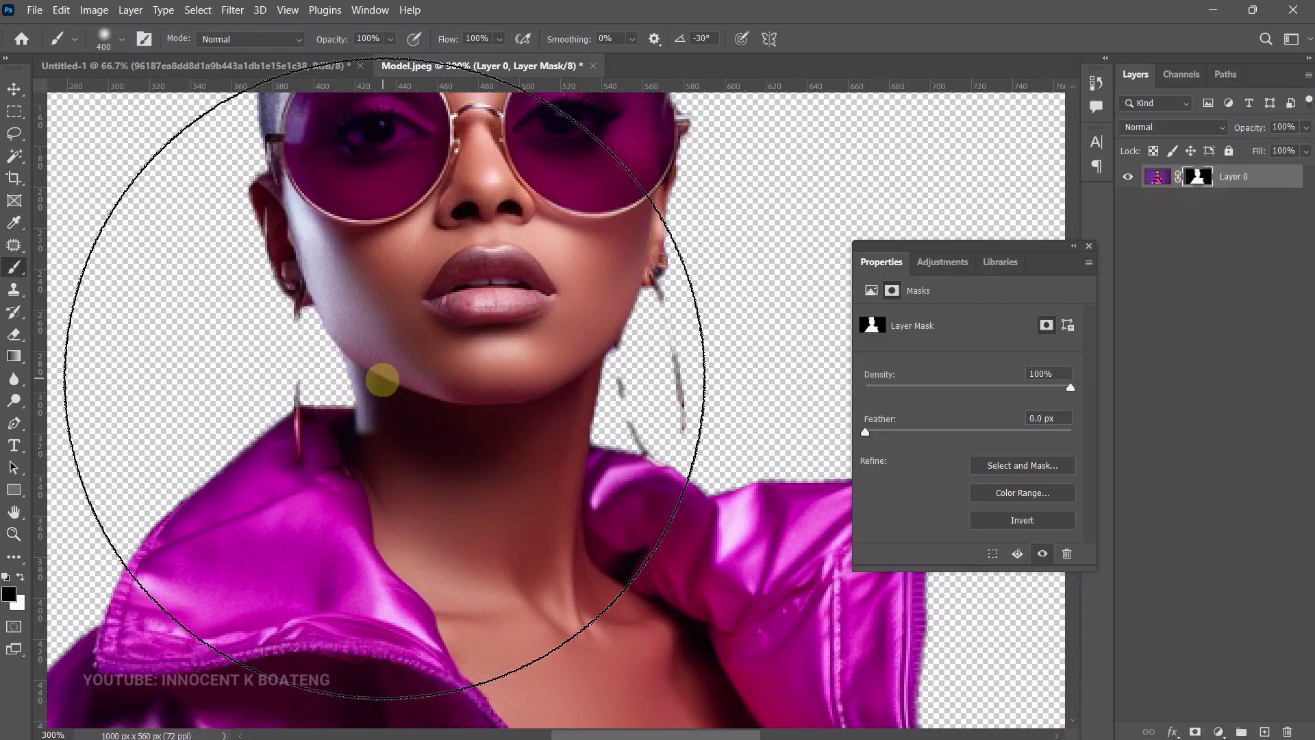
key("b")
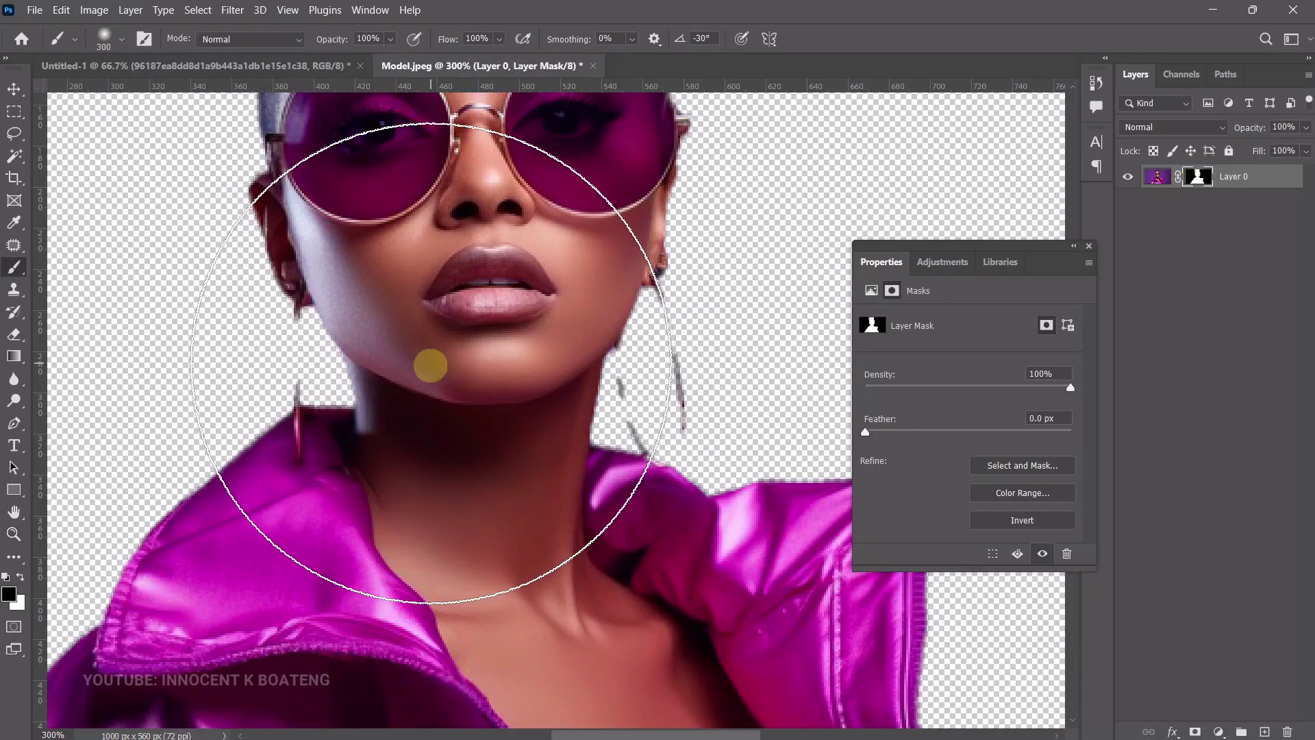
right_click(408, 358)
left_click_drag(546, 400, 509, 400)
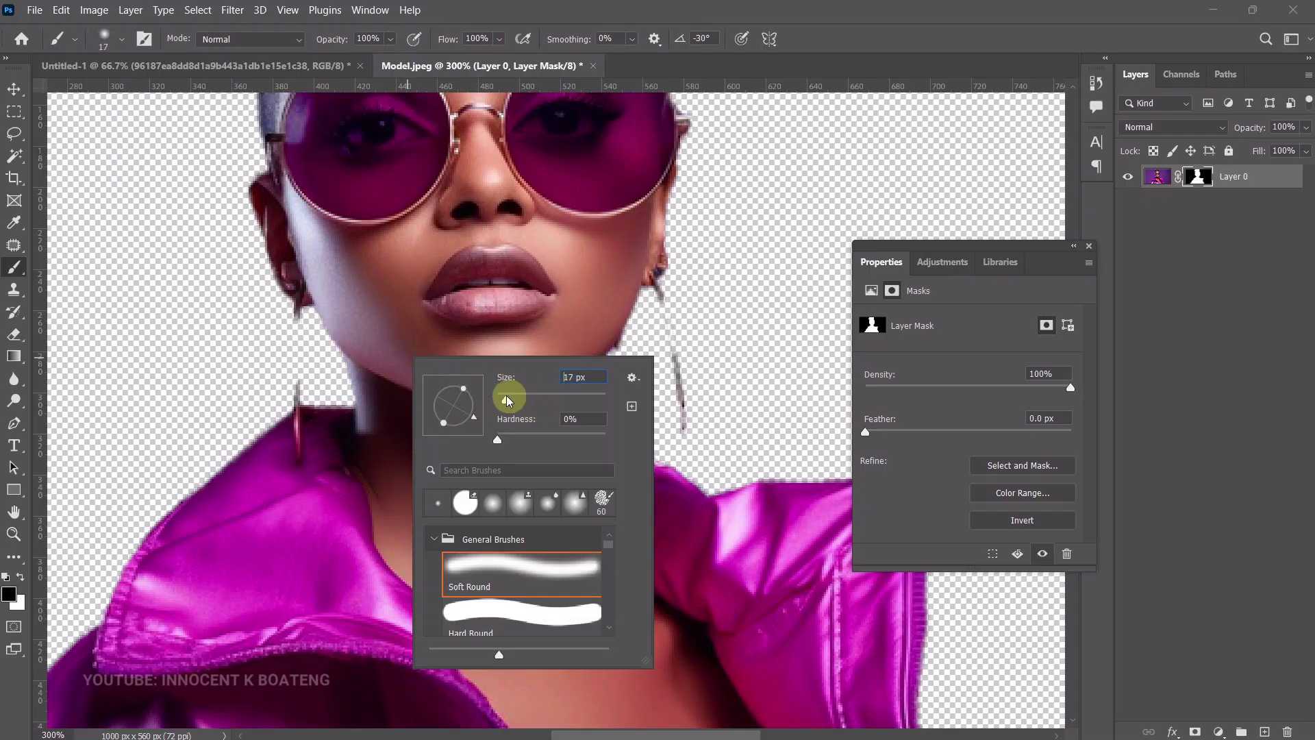
left_click_drag(499, 411, 505, 406)
type("7")
key("Return")
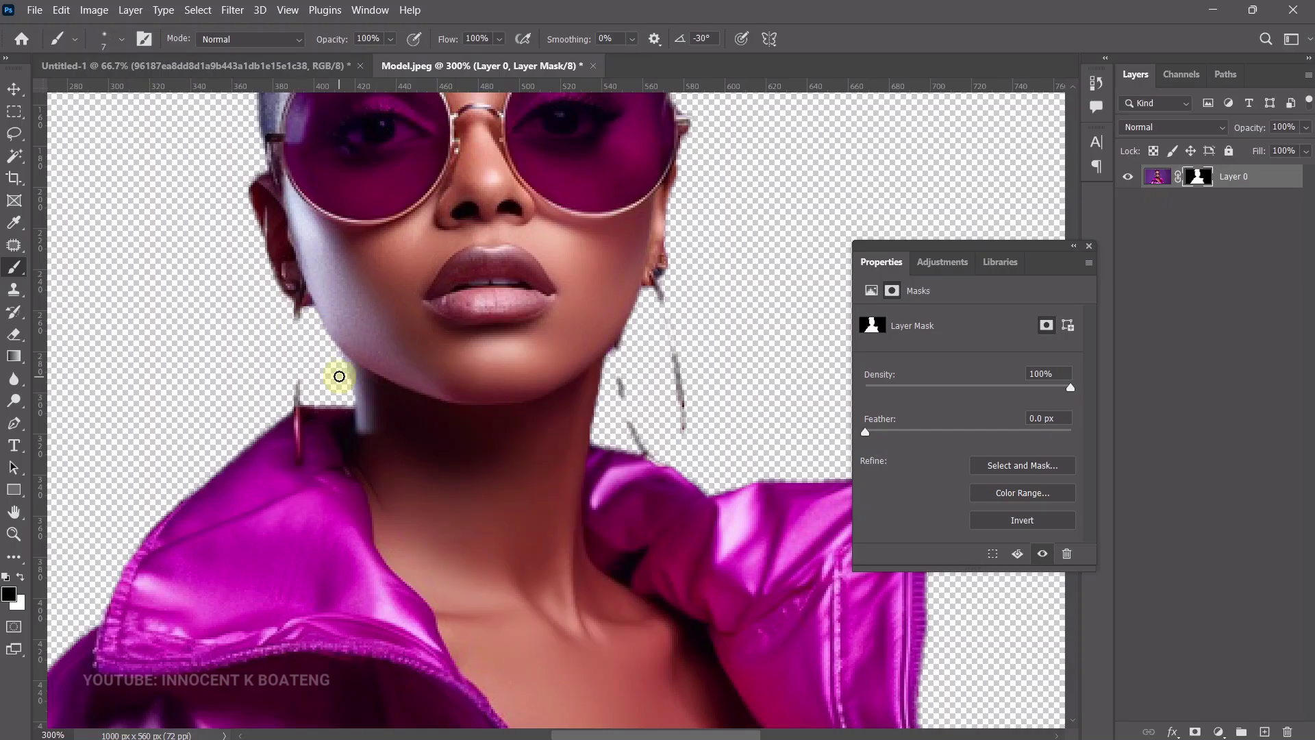
Paint white on the mask below the ear on the image's left side to restore the missing part of the earring.
left_click_drag(353, 330, 380, 277)
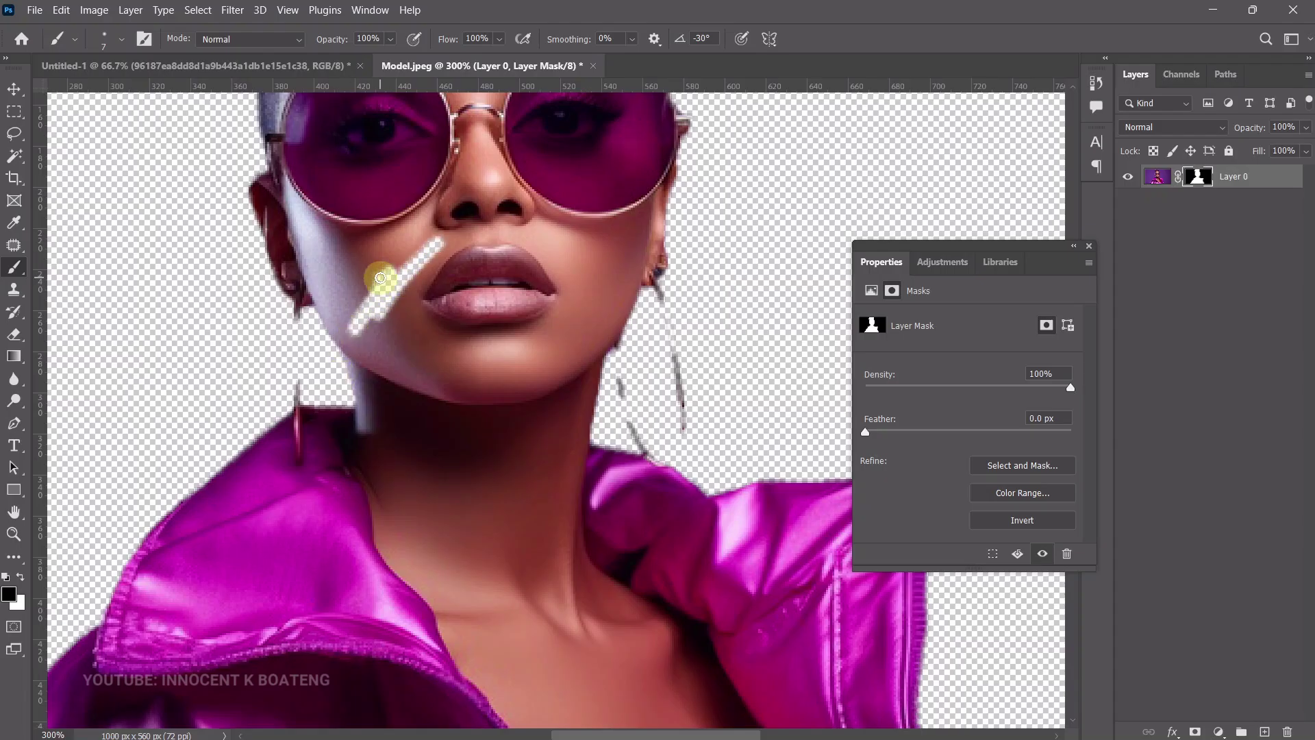
key("ctrl+z")
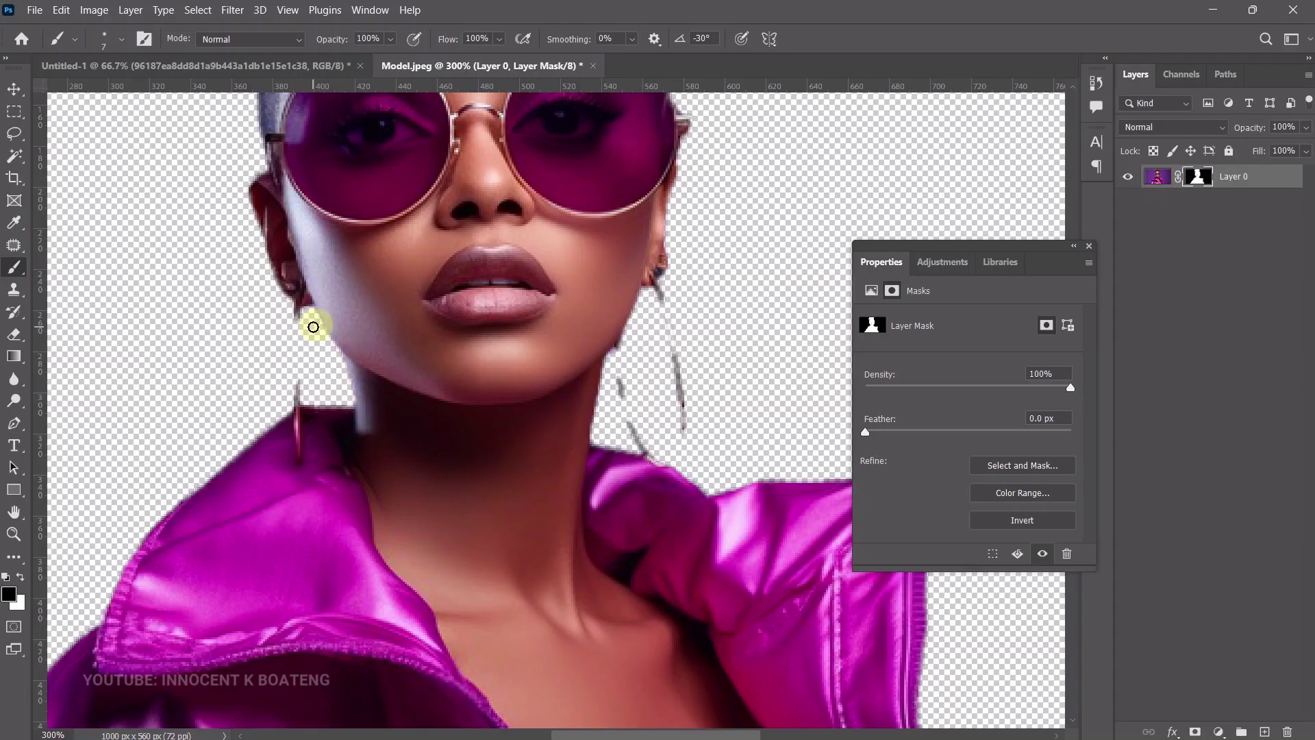
key("x")
mouse_move(336, 349)
left_mouse_down()
mouse_move(290, 311)
mouse_move(321, 337)
mouse_move(251, 373)
left_mouse_up()
scroll(289, 316, "up", 2)
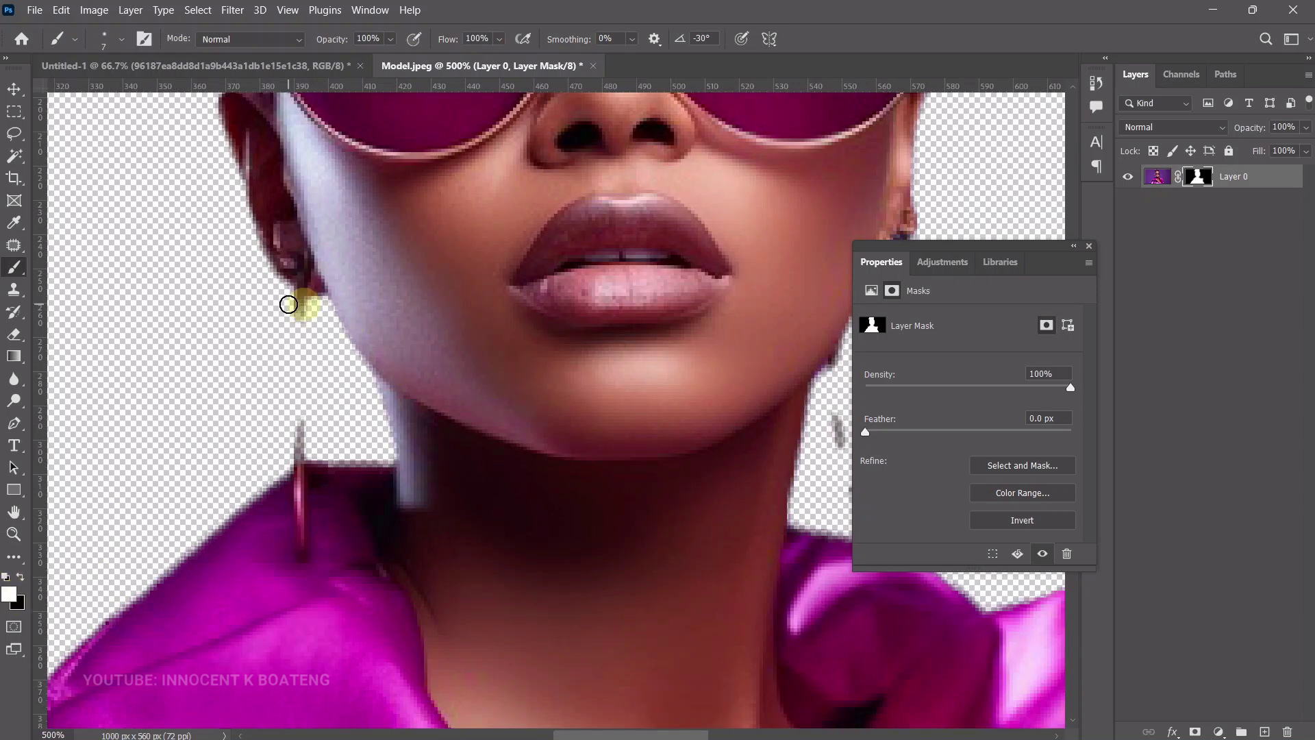
left_click_drag(280, 301, 227, 347)
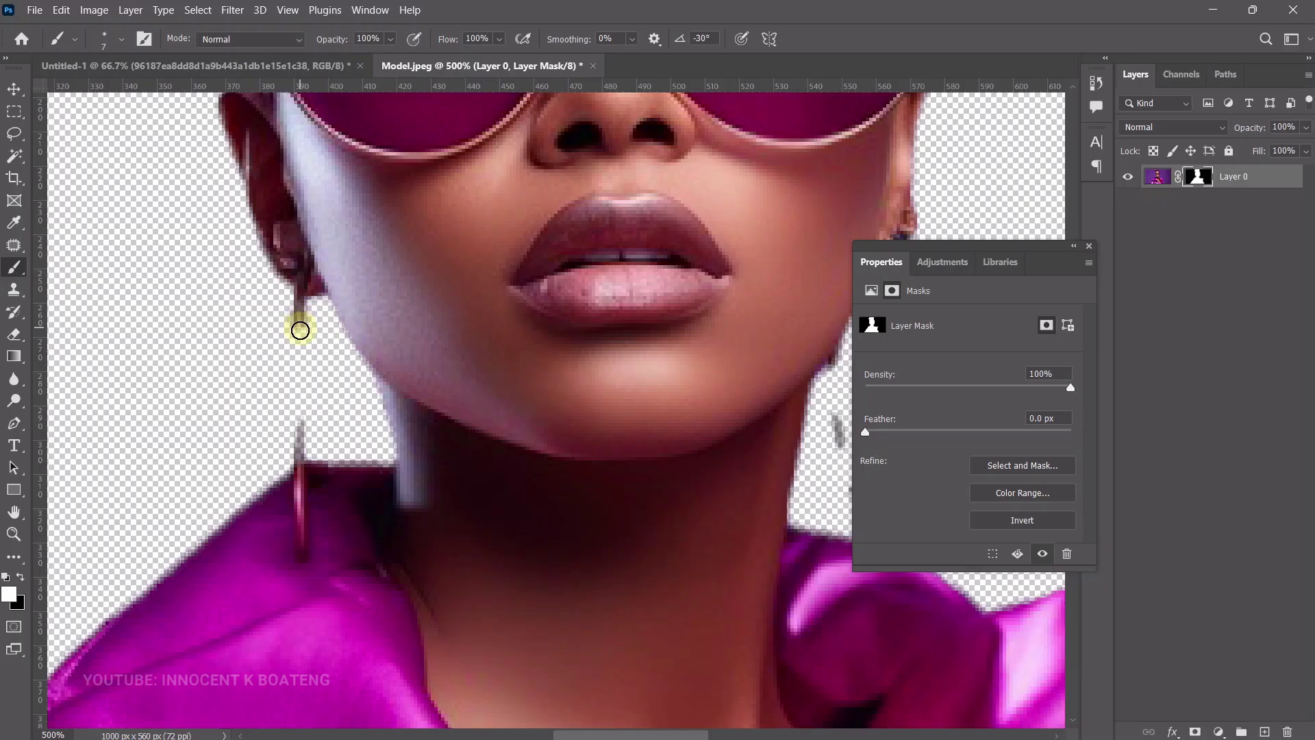
left_click_drag(311, 358, 292, 372)
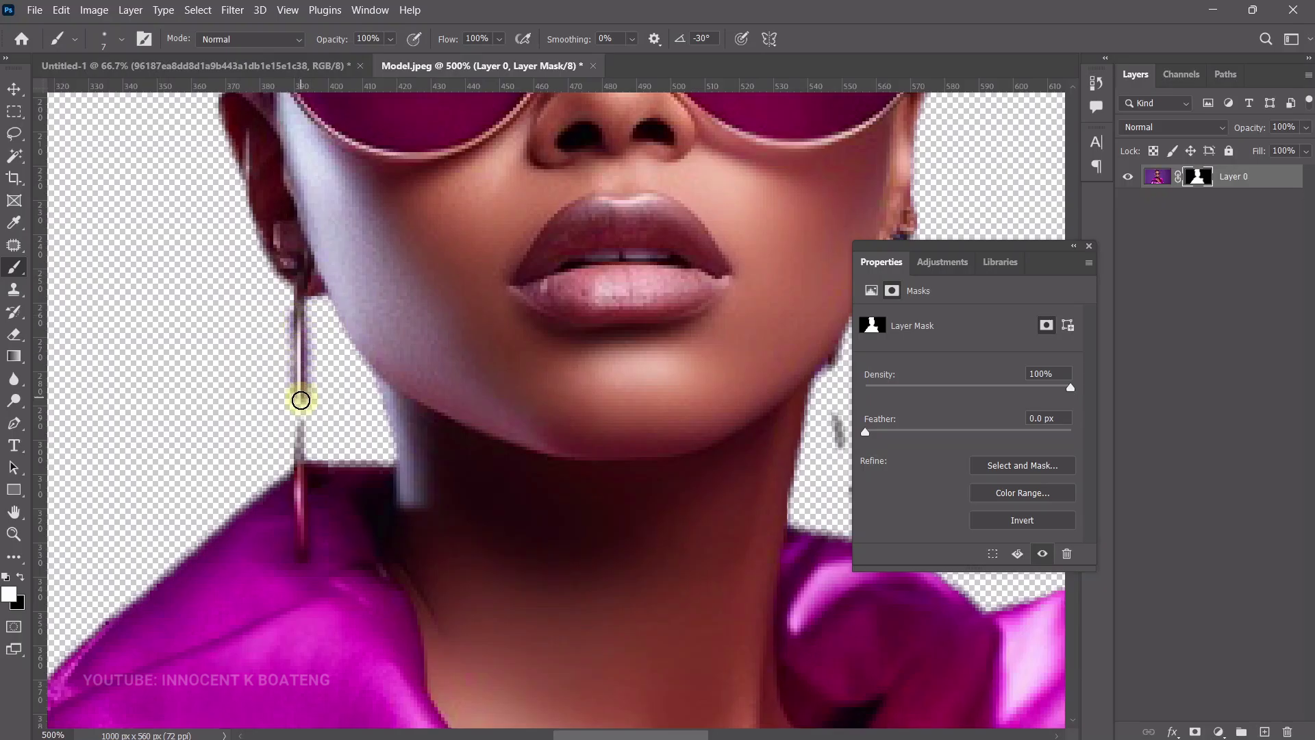
Paint white on the mask along the hoop earring on the image's right side to restore its missing parts.
left_click_drag(541, 446, 291, 289)
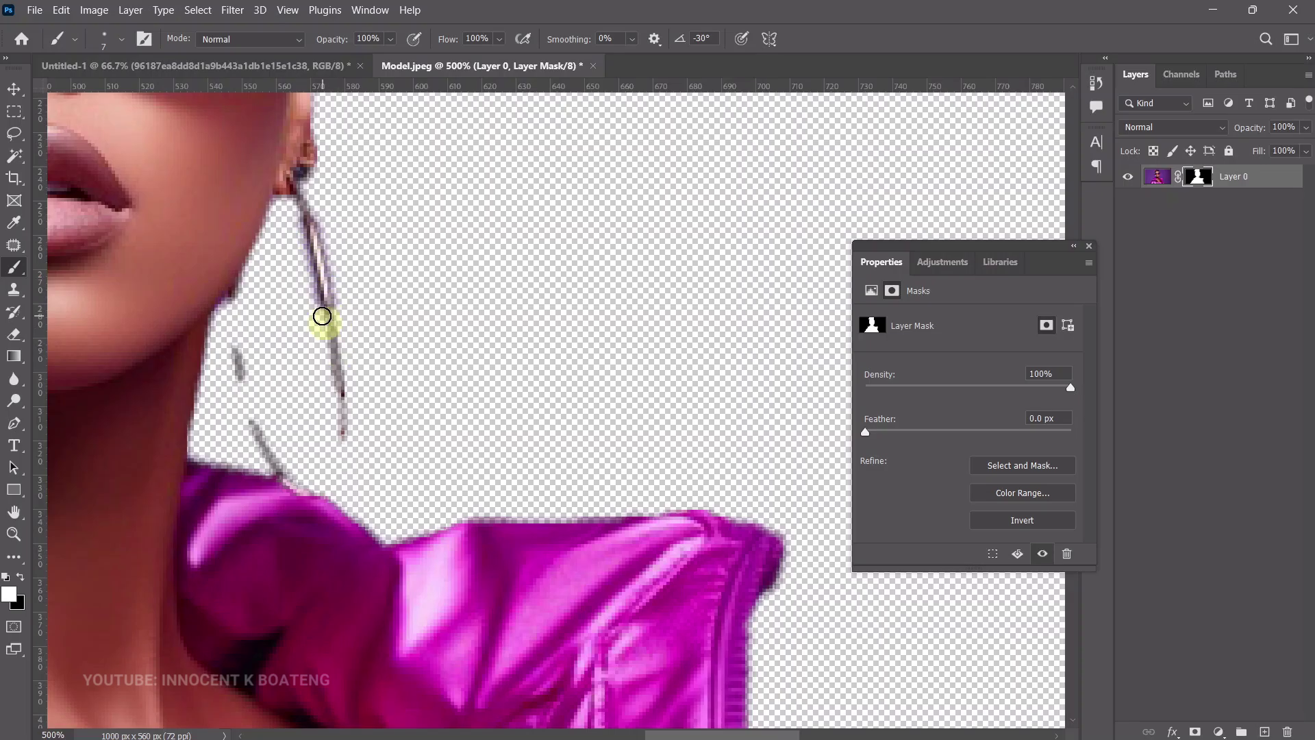
mouse_move(335, 376)
left_mouse_down()
mouse_move(339, 446)
mouse_move(293, 480)
mouse_move(226, 328)
mouse_move(250, 409)
left_mouse_up()
key("ctrl+1")
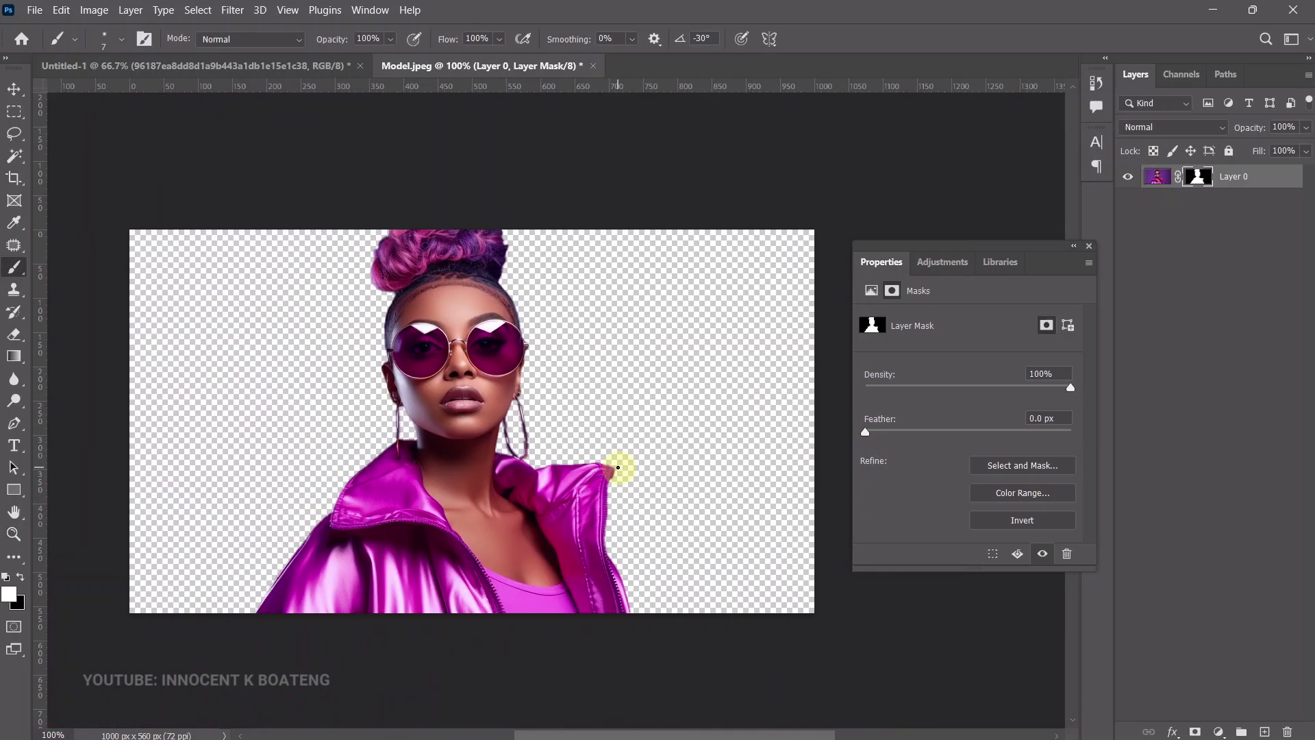
Bring the masked model cutout into the Untitled-1 flyer document.
key("v")
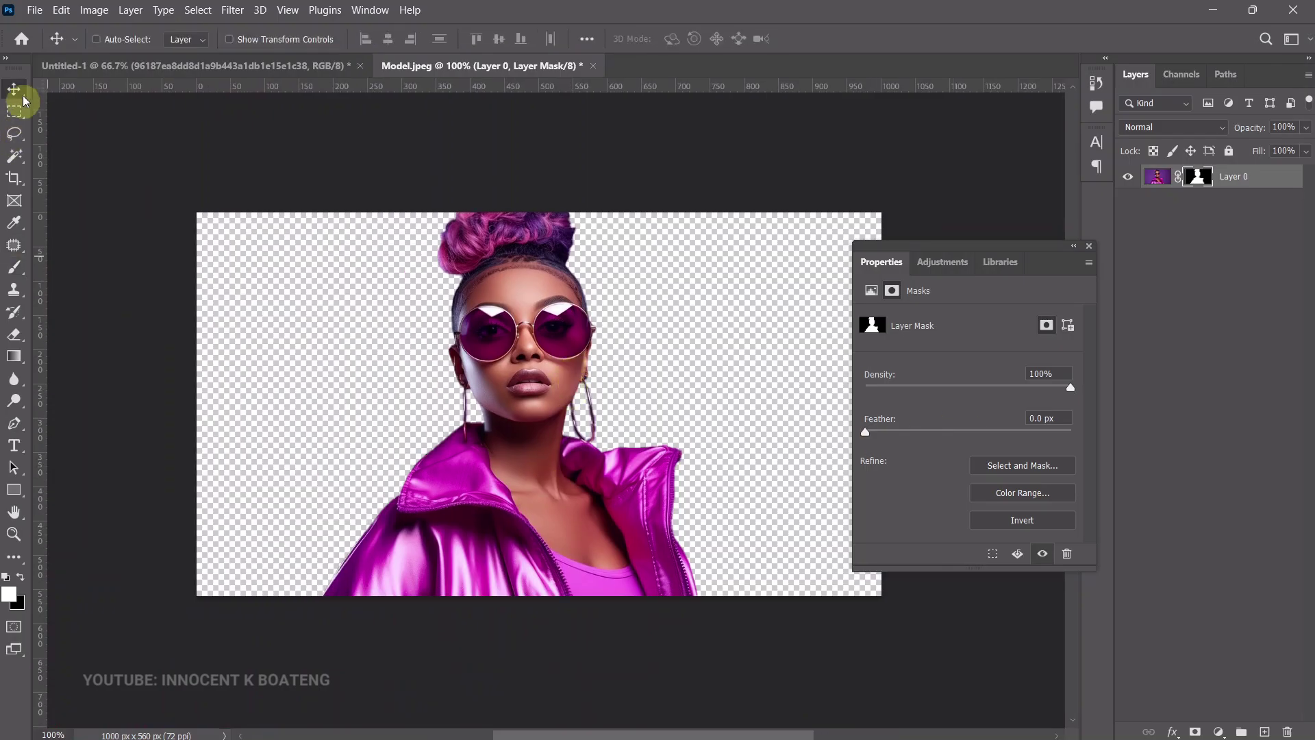
left_click_drag(537, 393, 627, 458)
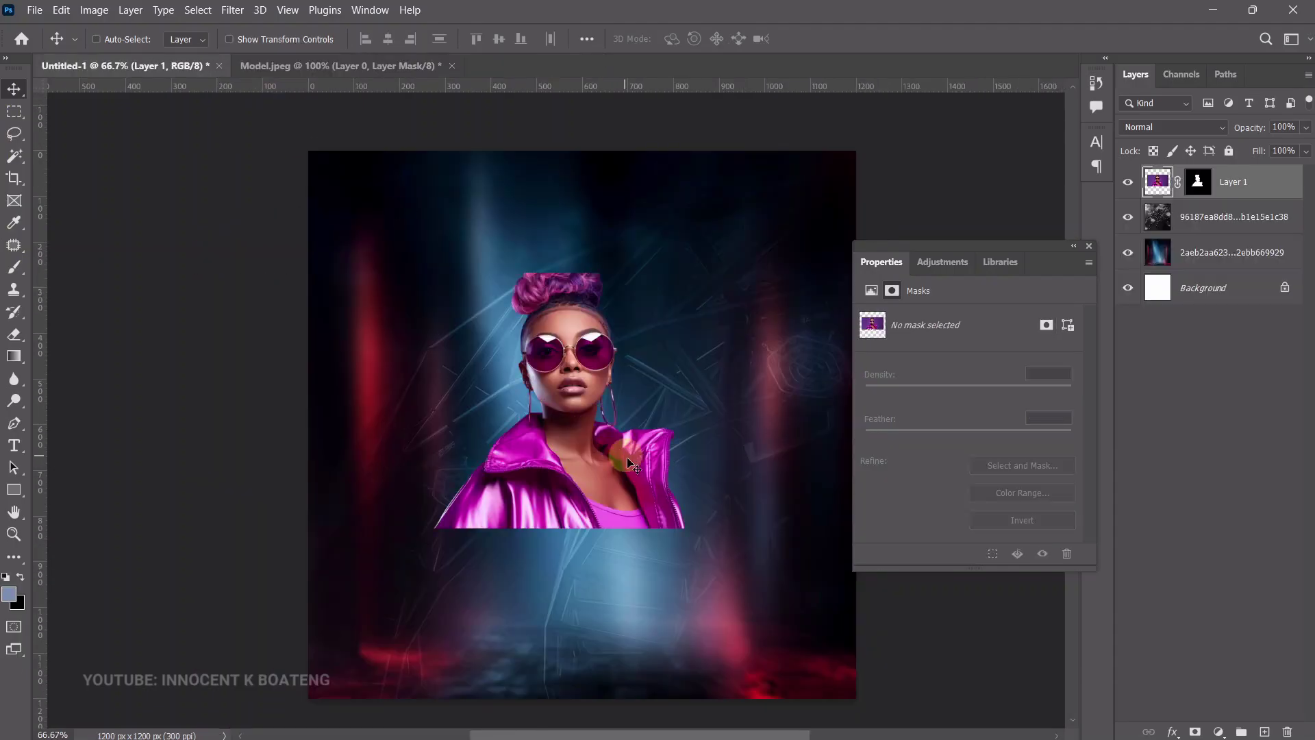
Move the model up until the flat-cropped top of her hair meets the upper edge of the flyer canvas.
key("ctrl+plus")
key("ctrl+plus")
key("ctrl+plus")
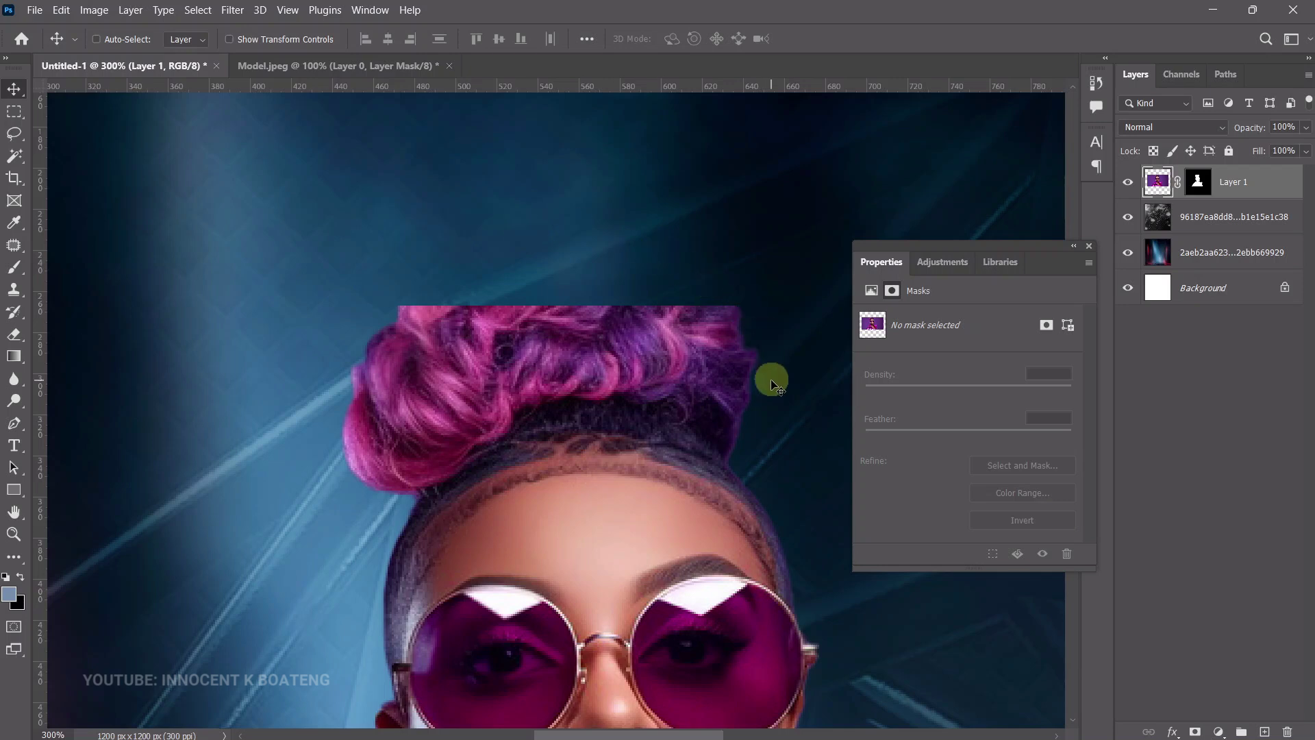
key("z")
left_click(713, 329, "alt")
left_click(710, 341, "alt")
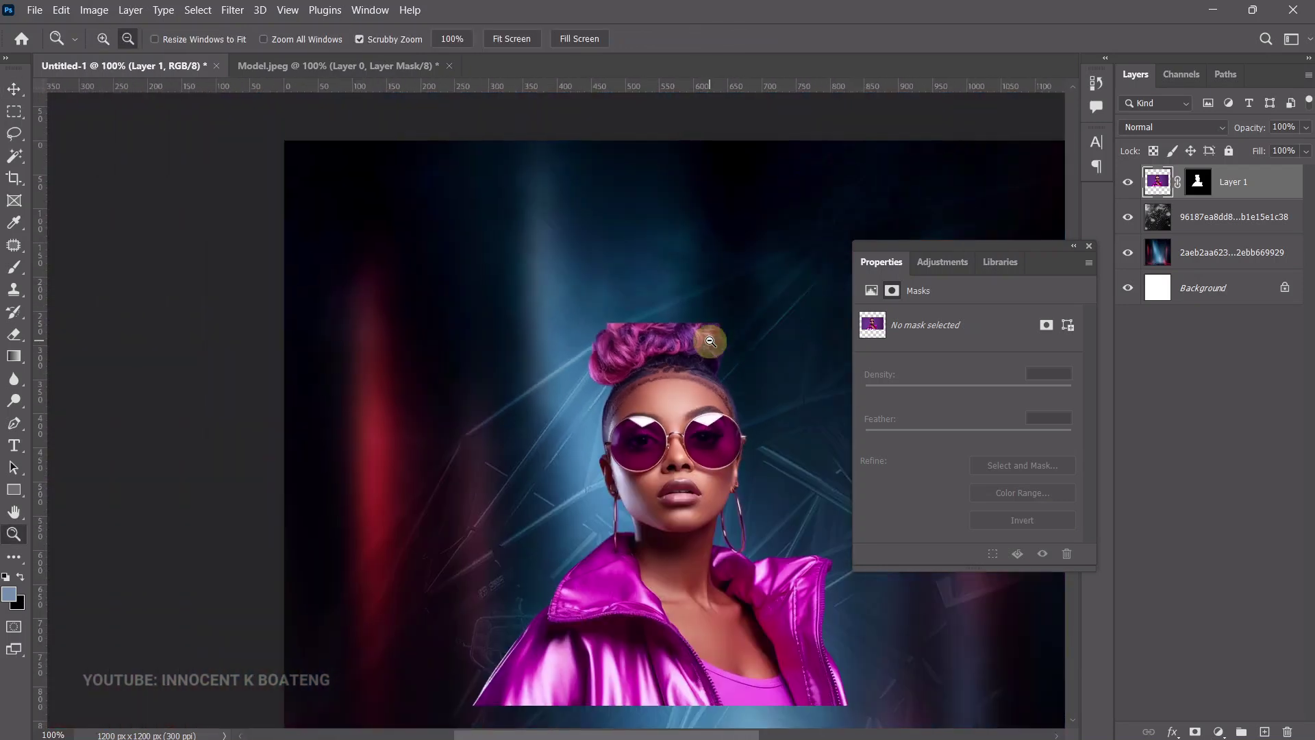
left_click(710, 340, "alt")
key("v")
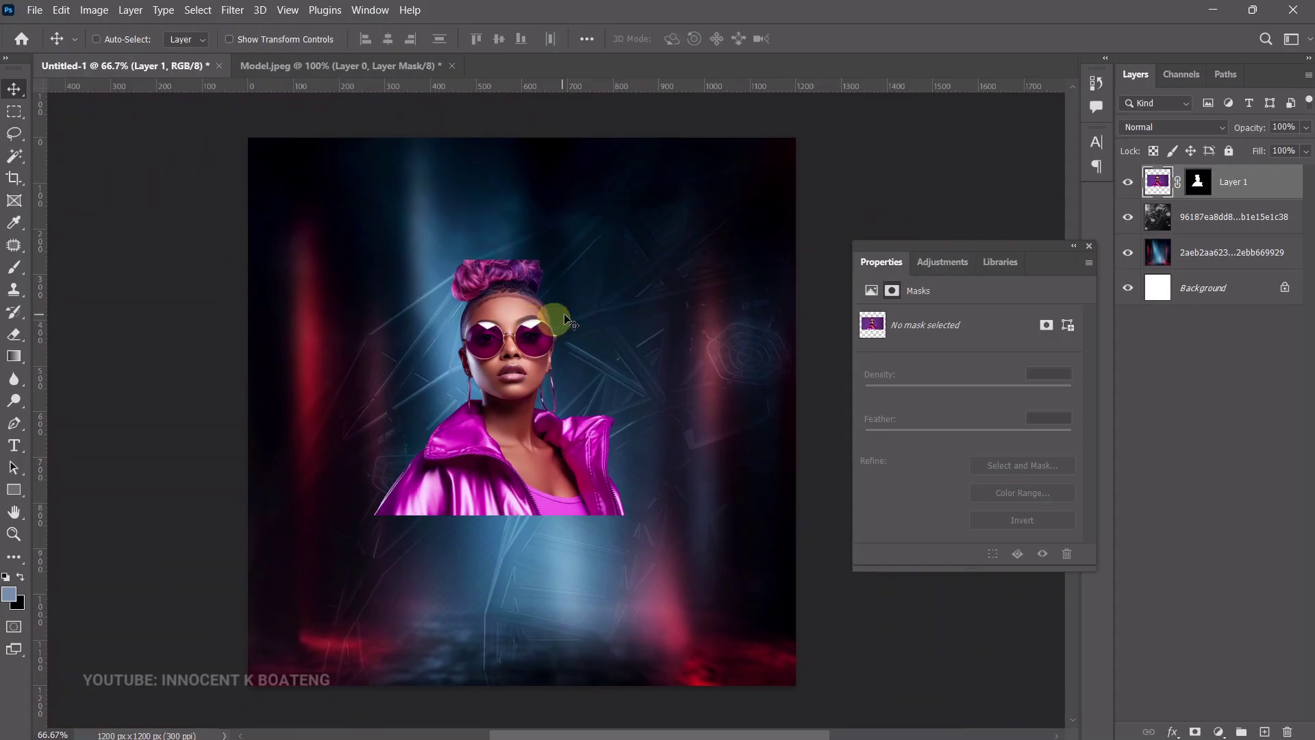
left_click_drag(597, 397, 606, 278)
Enlarge the model proportionally with Free Transform, keeping the top of her hair at the canvas's upper edge.
key("ctrl+t")
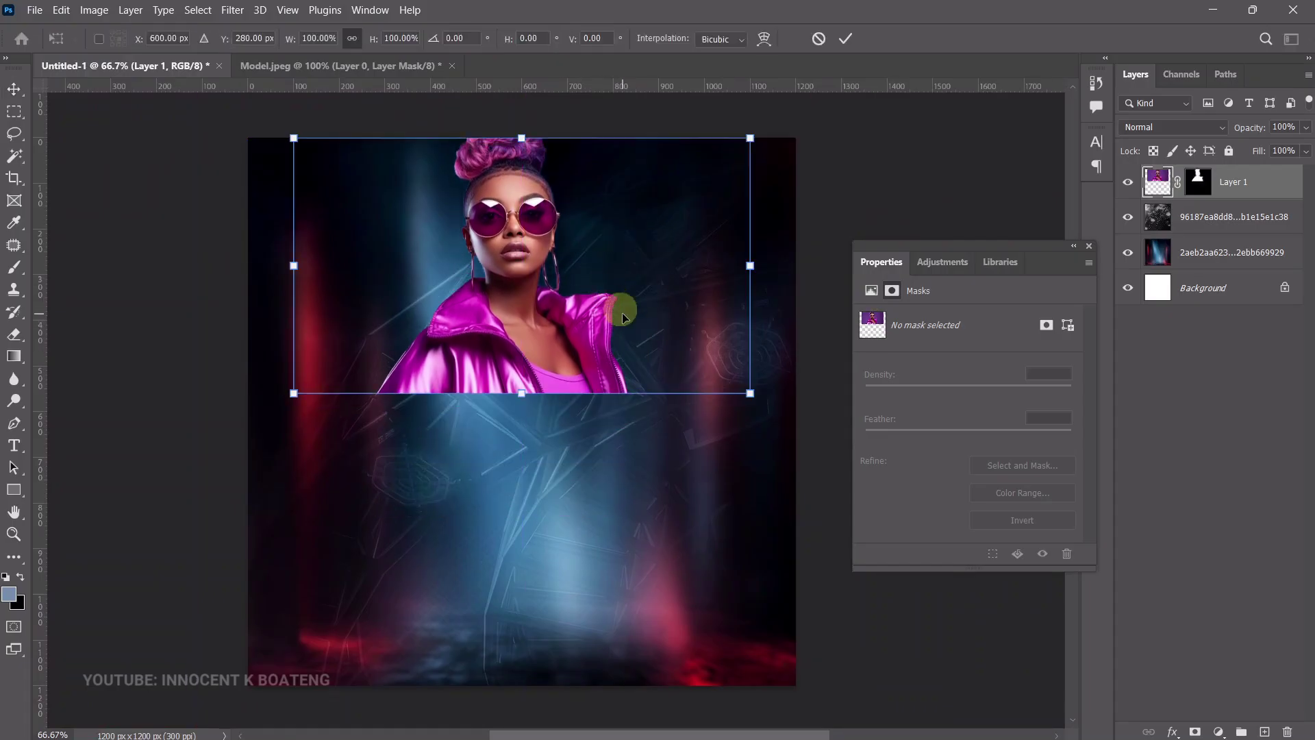
left_click_drag(750, 393, 881, 552)
key("Return")
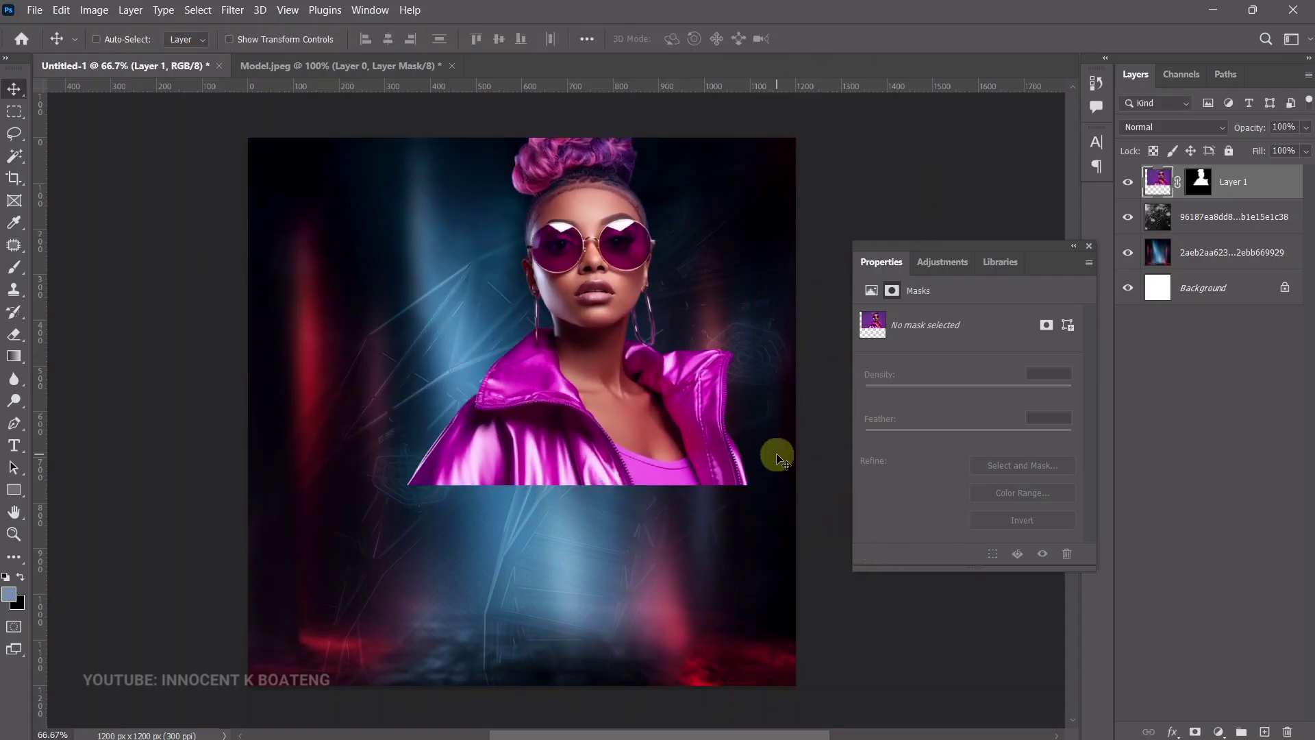
Center the model horizontally on the flyer canvas, using the whole canvas as the alignment reference.
key("ctrl+a")
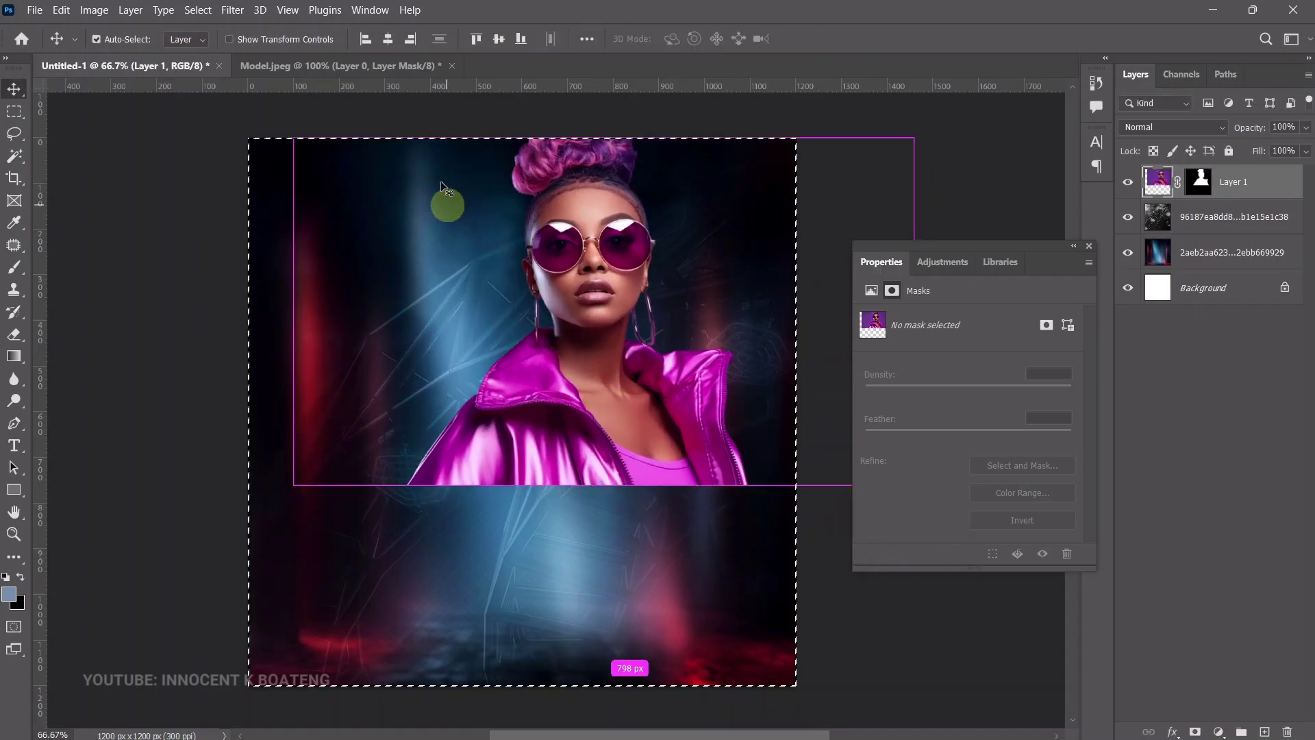
left_click(388, 41)
key("ctrl+d")
Enlarge the model proportionally to about 104%, keeping her hair at the canvas's upper edge, and recenter her horizontally on the canvas.
key("ctrl+t")
left_click_drag(833, 484, 857, 499)
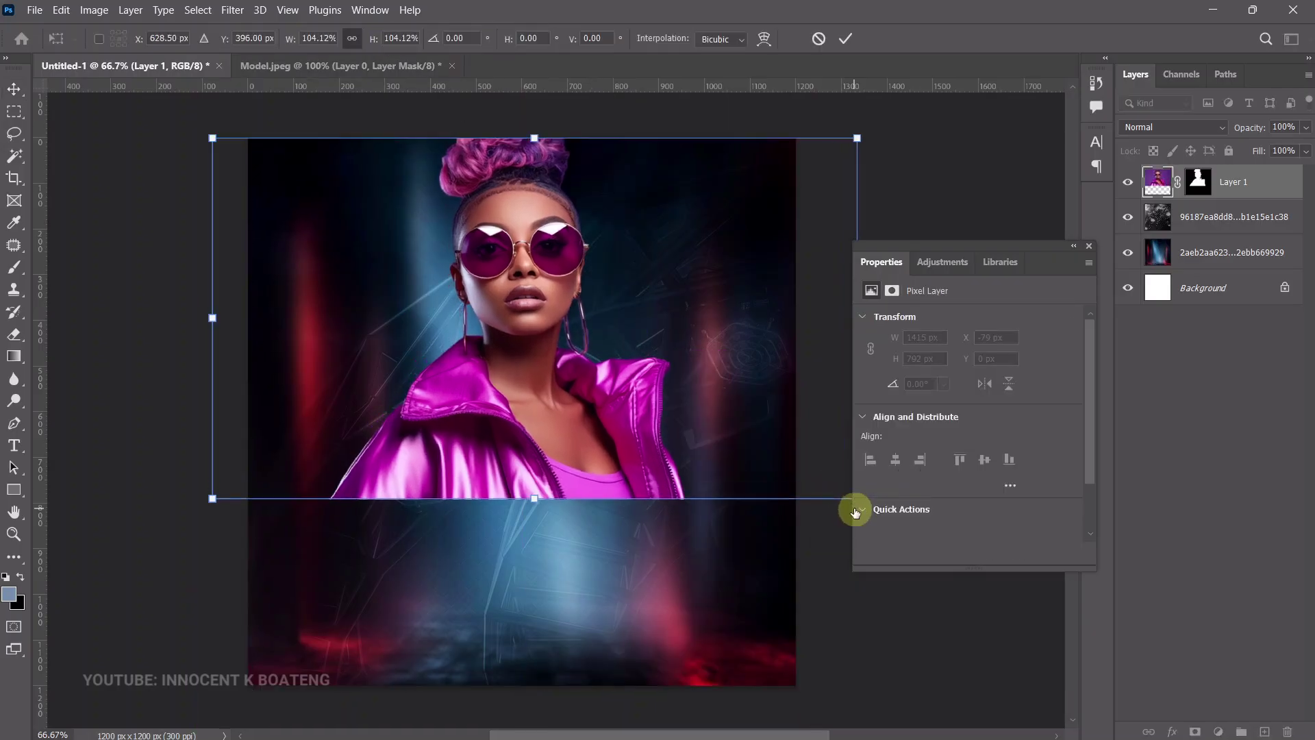
double_click(641, 464)
key("ctrl+a")
left_click(388, 39)
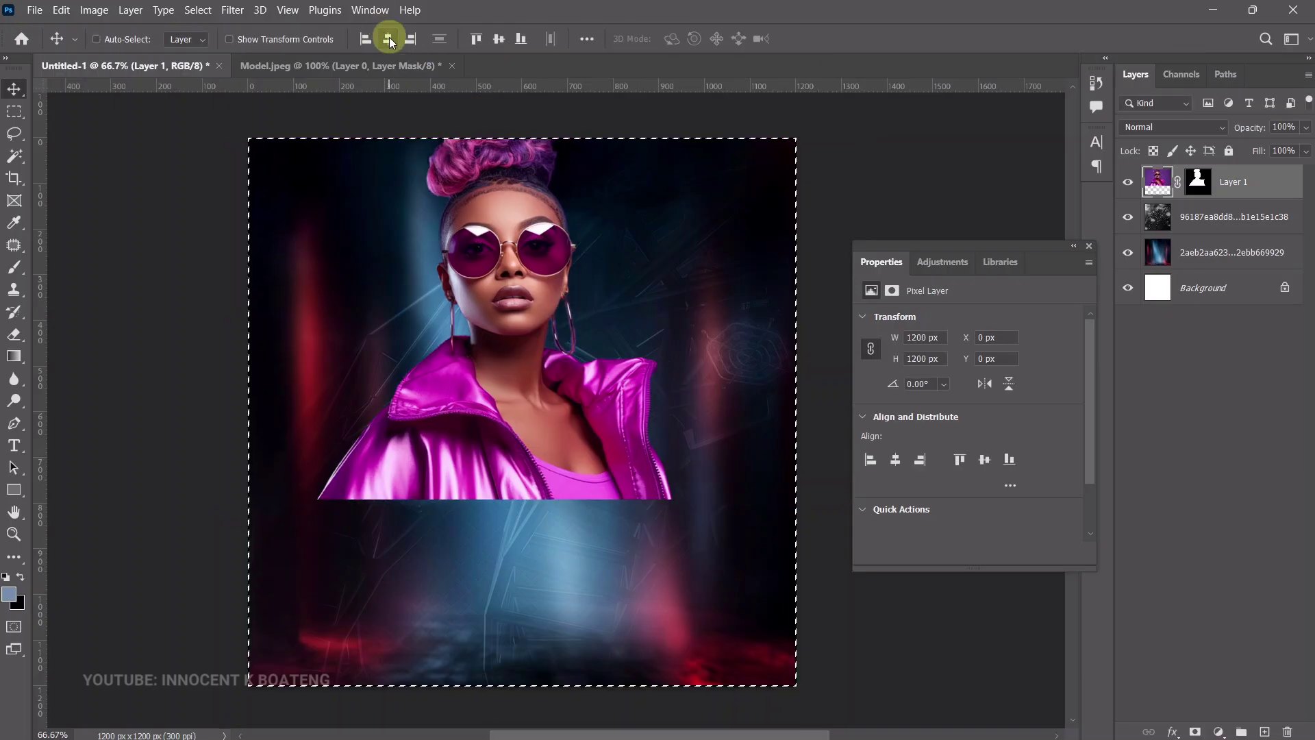
key("ctrl+d")
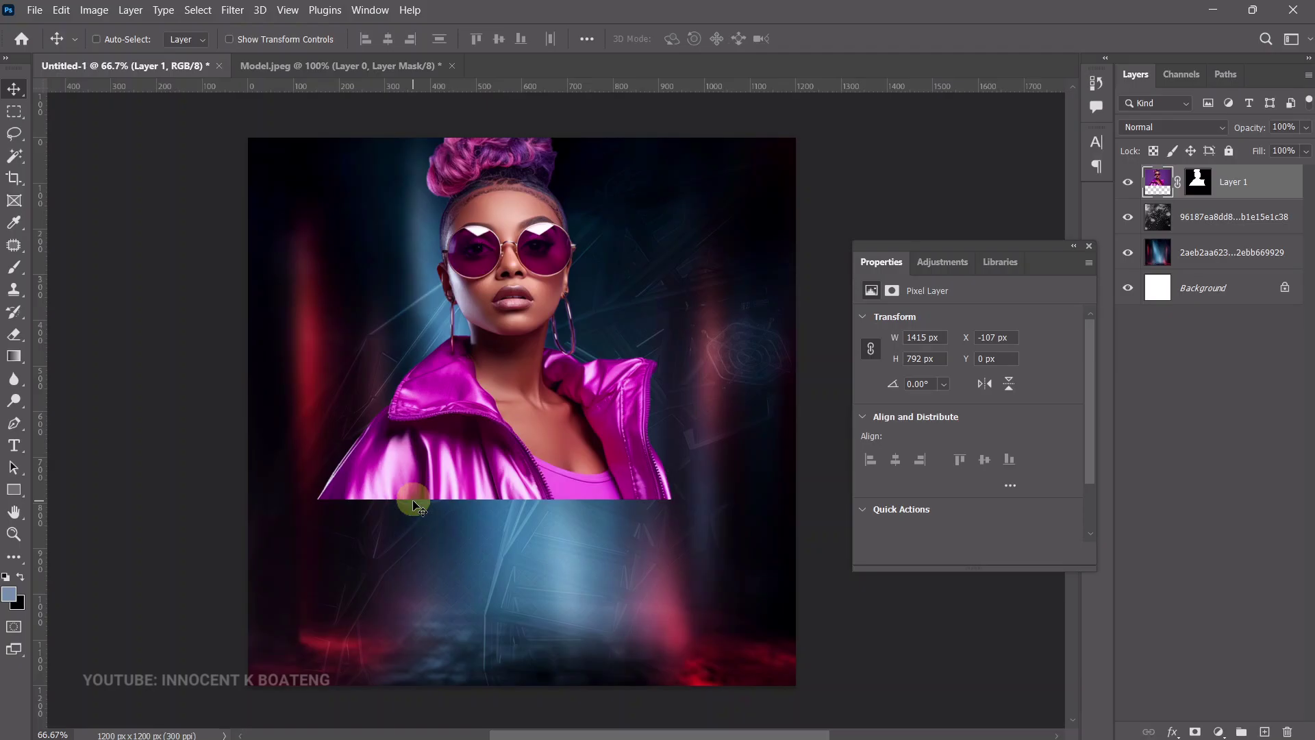
Fade the flat lower edge of the model's jacket by painting black on her layer mask with a 500 px Soft Round brush.
left_click(1200, 184)
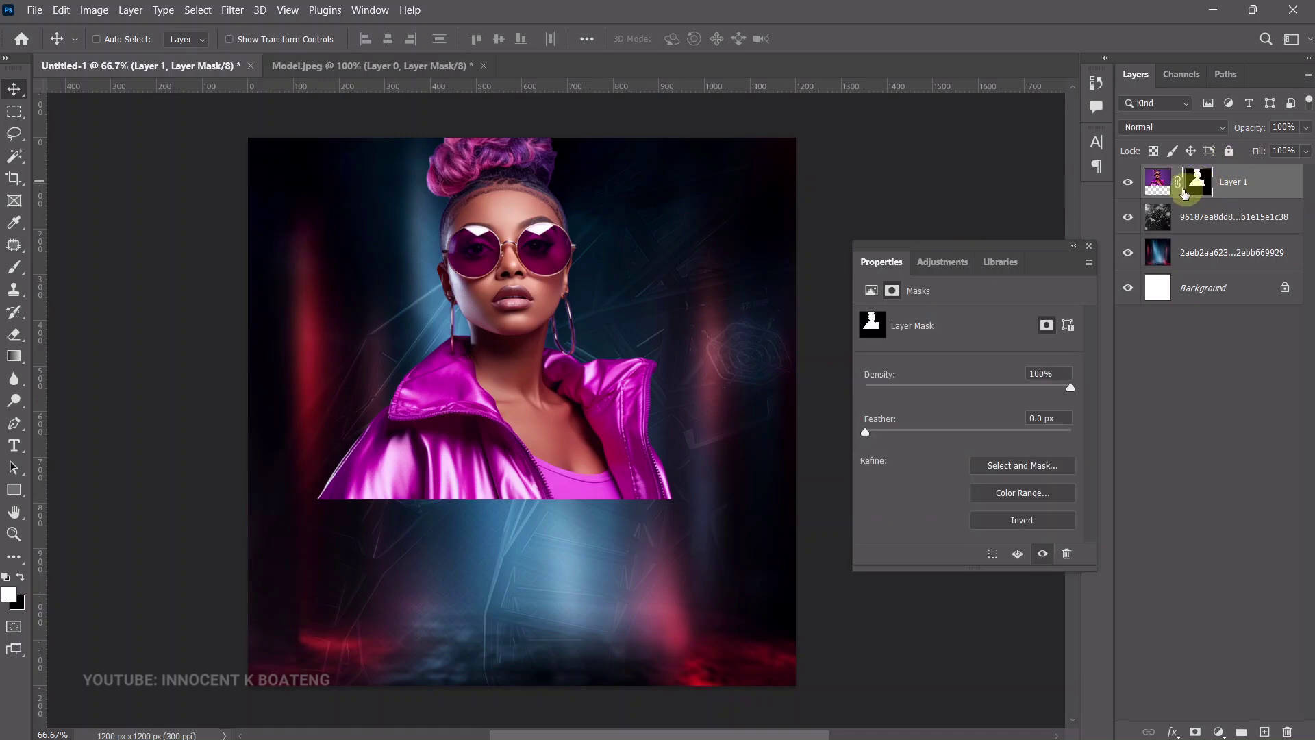
key("b")
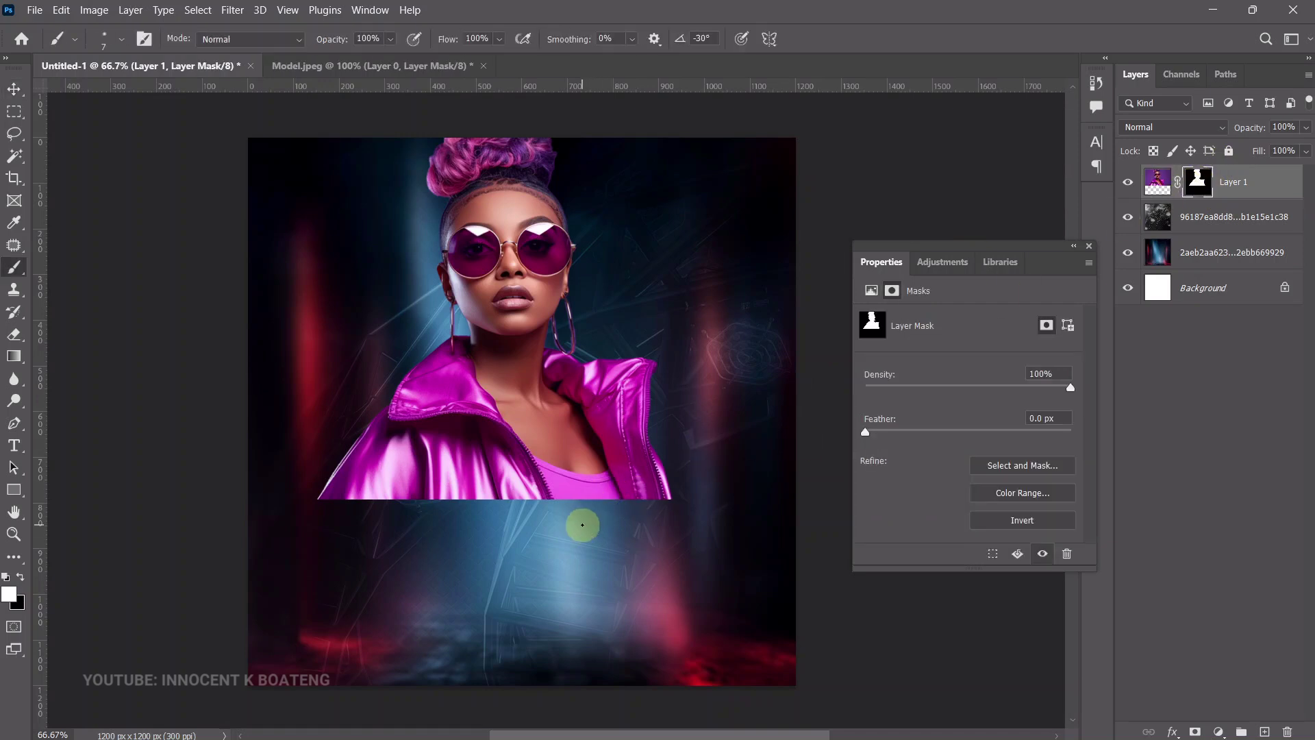
right_click(648, 488)
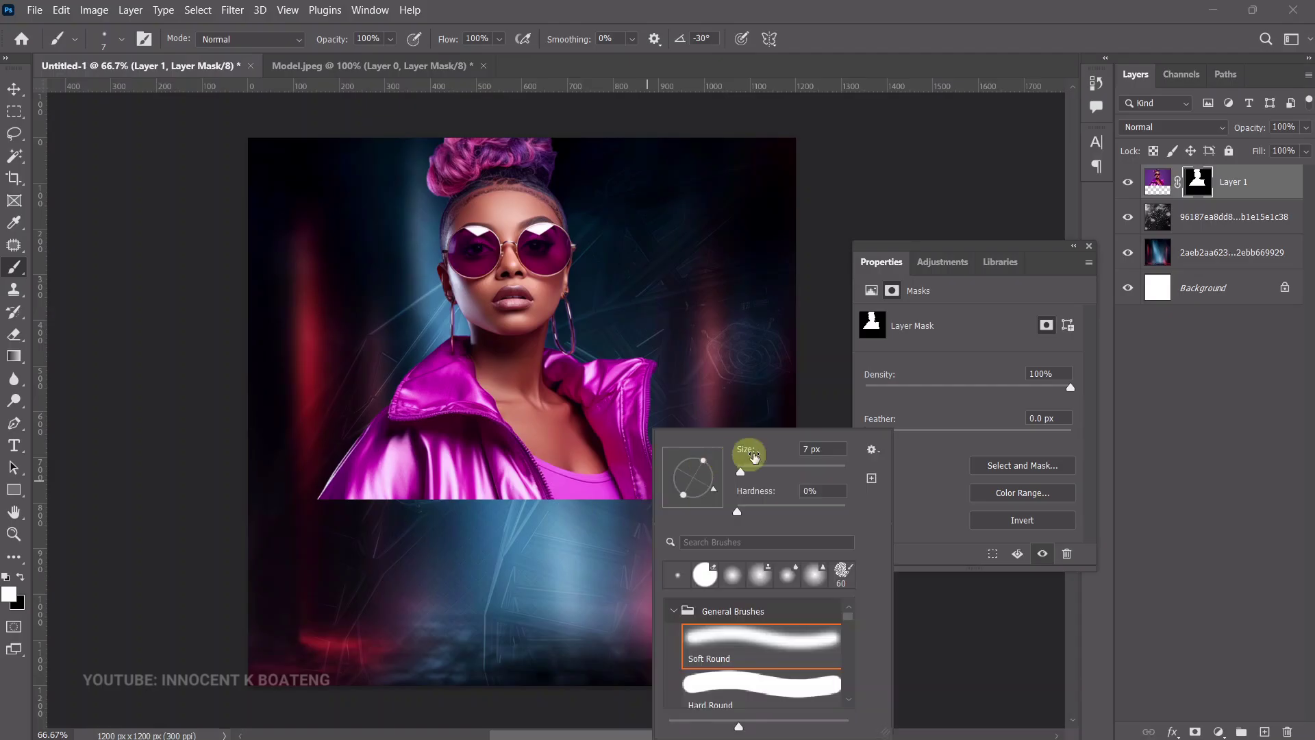
left_click(786, 471)
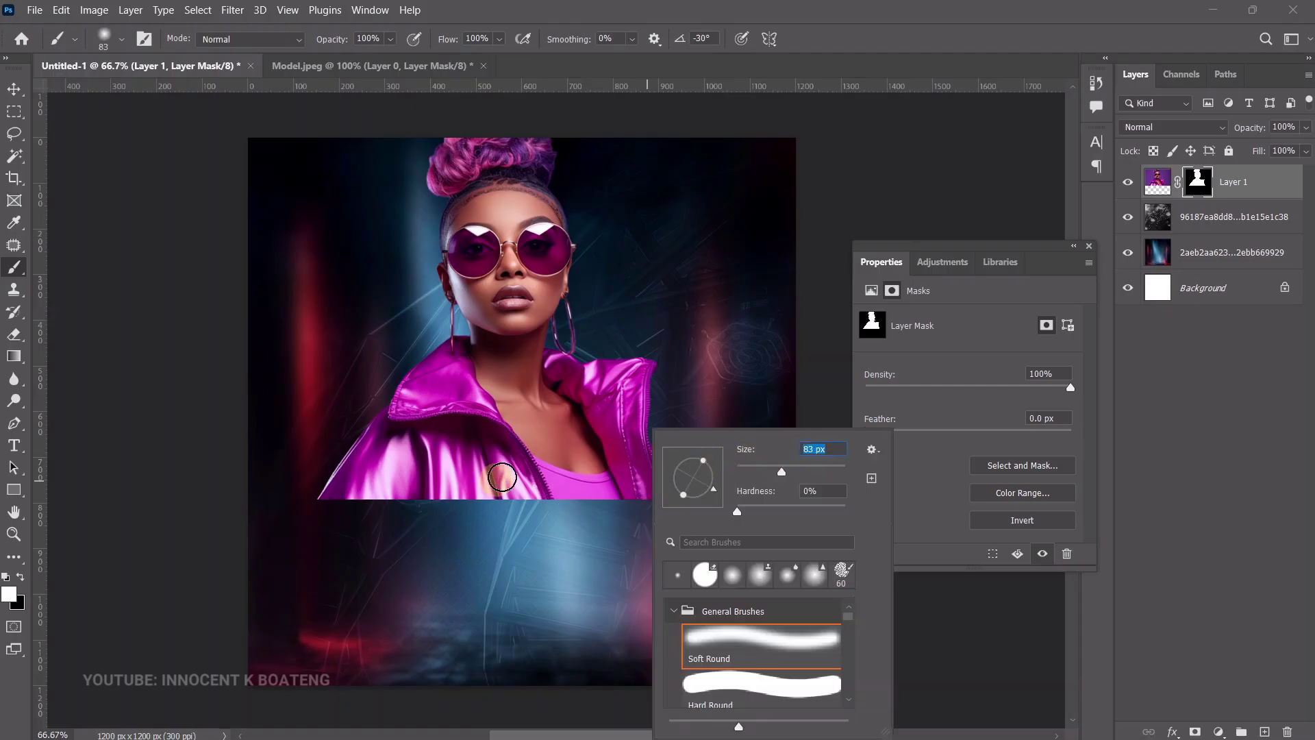
left_click(503, 480)
key("bracketright")
key("bracketright")
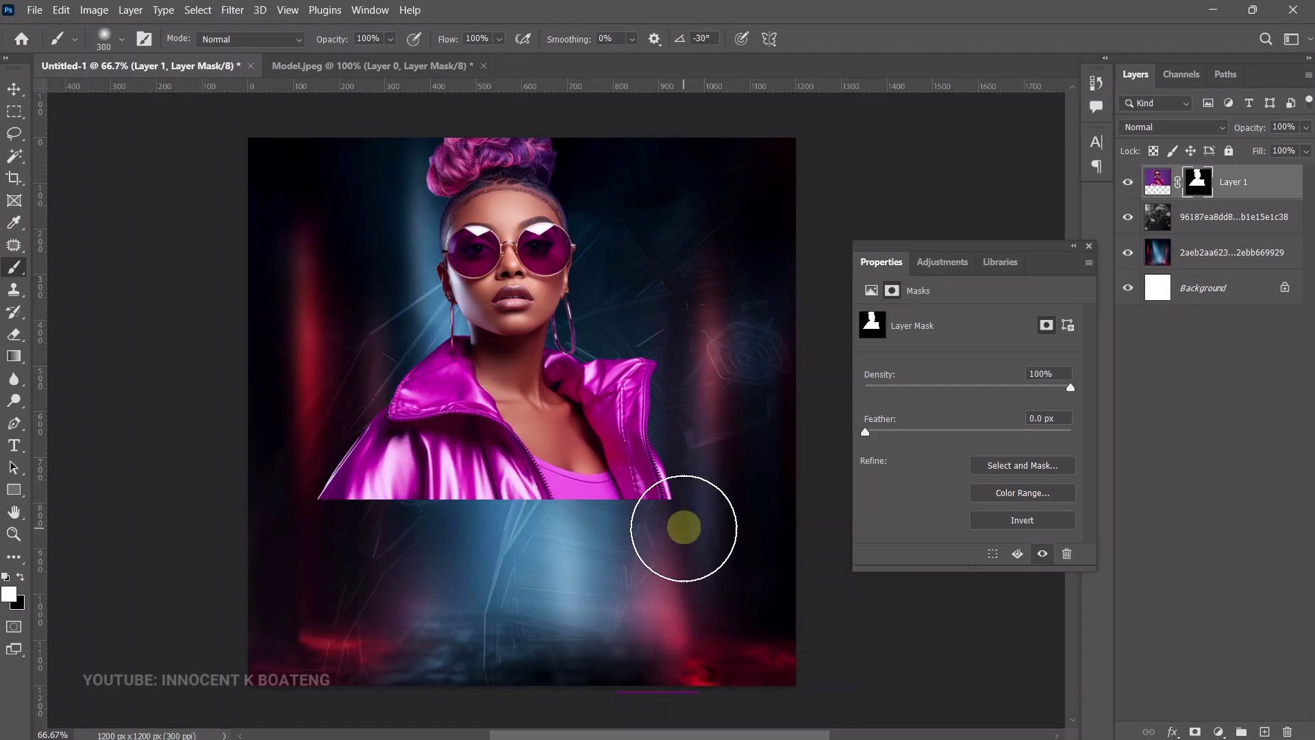
key("bracketright")
key("bracketright")
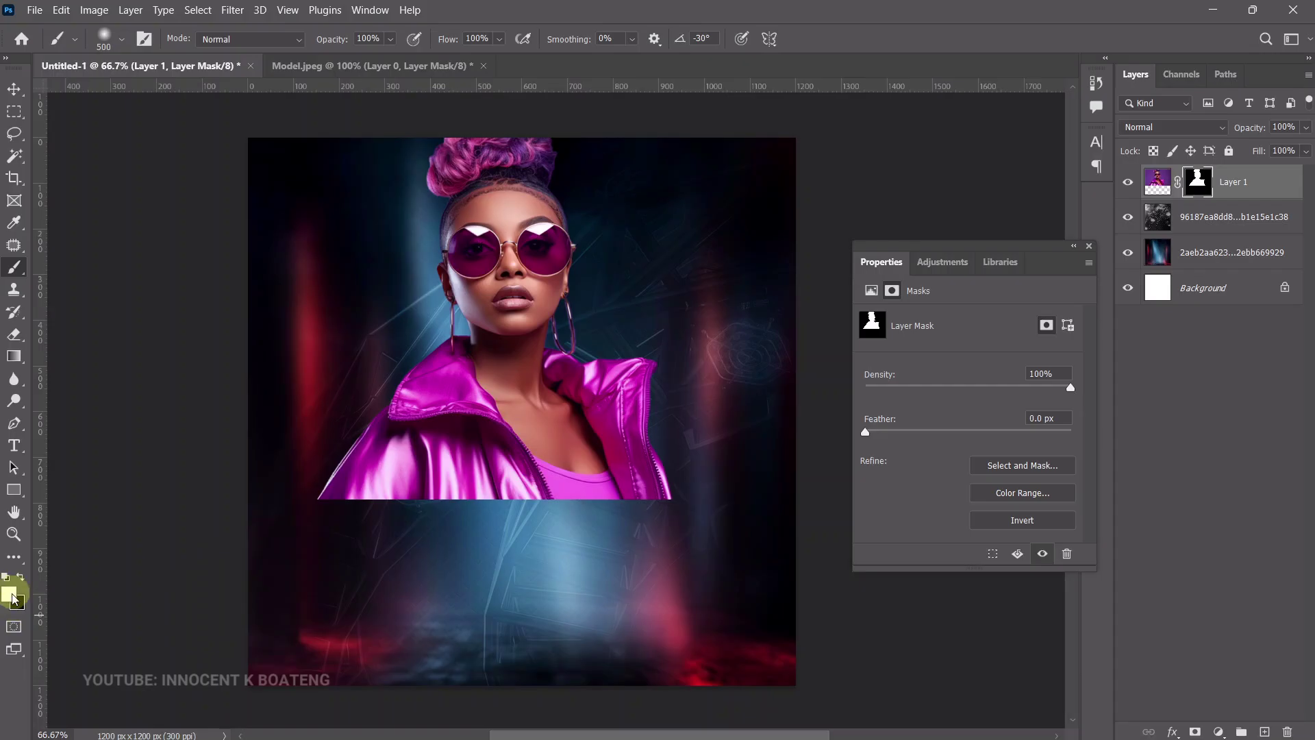
key("x")
mouse_move(603, 651)
left_mouse_down()
mouse_move(667, 552)
mouse_move(702, 543)
mouse_move(500, 578)
mouse_move(470, 558)
mouse_move(332, 590)
mouse_move(699, 558)
mouse_move(664, 631)
mouse_move(510, 605)
mouse_move(602, 593)
left_mouse_up()
Enlarge the faded model proportionally to about 1475 x 826 px, keeping the top of her hair at the canvas's upper edge.
key("ctrl+t")
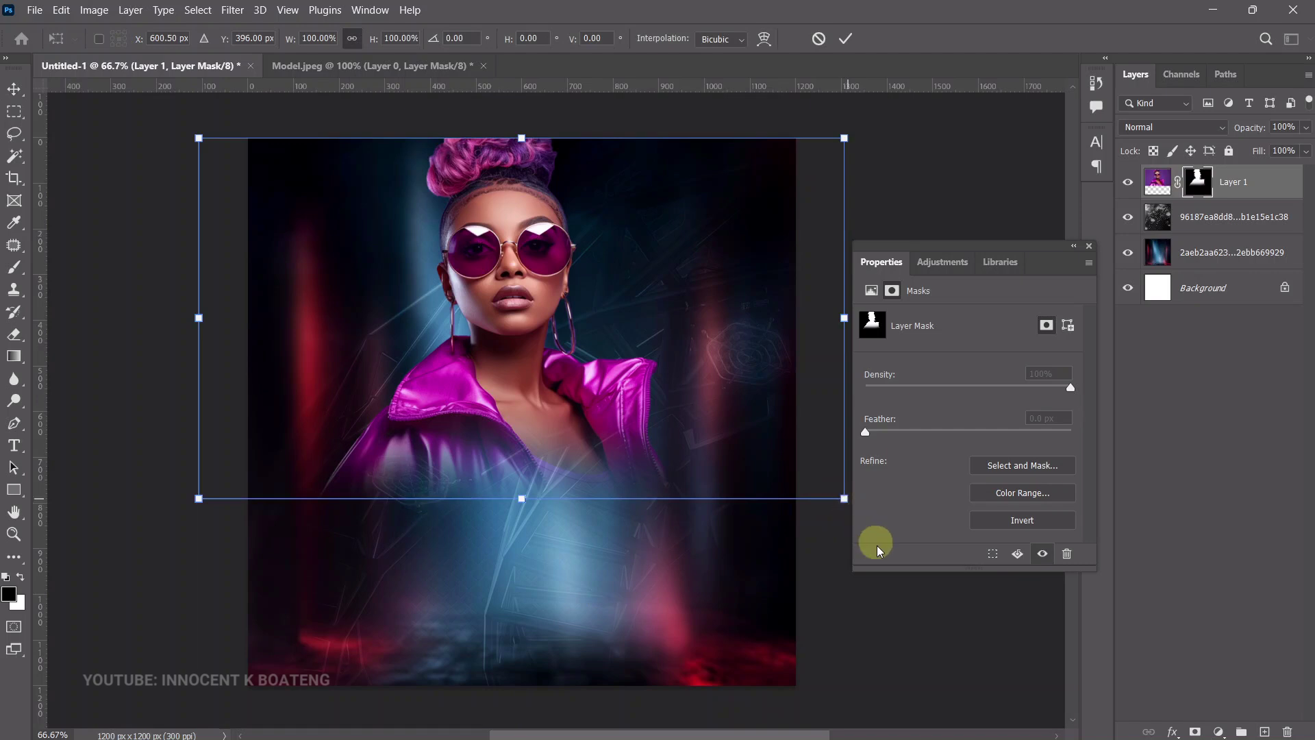
left_click_drag(845, 500, 871, 520)
double_click(643, 445)
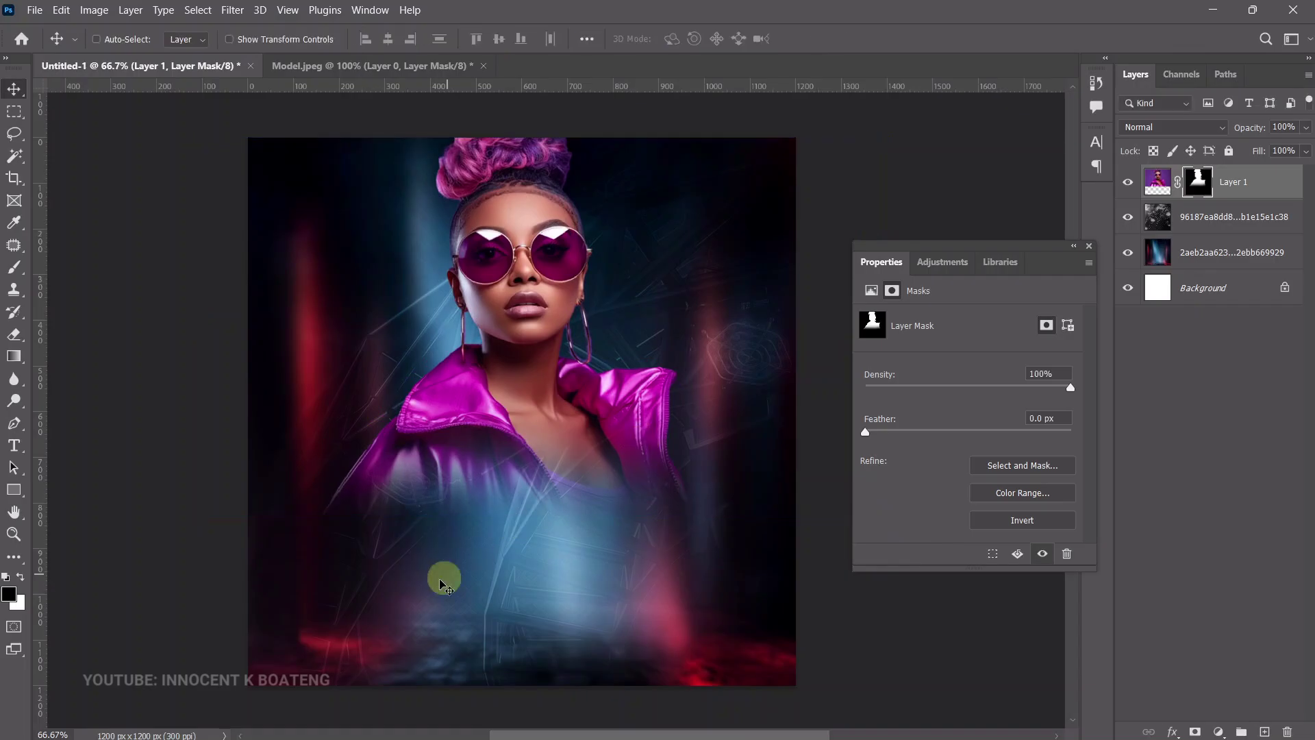
Open the model layer's image in the Camera Raw Filter and set Shadows to +9, Texture to +22 and Clarity to +23.
left_click(476, 506, "ctrl")
scroll(606, 452, "down", 1)
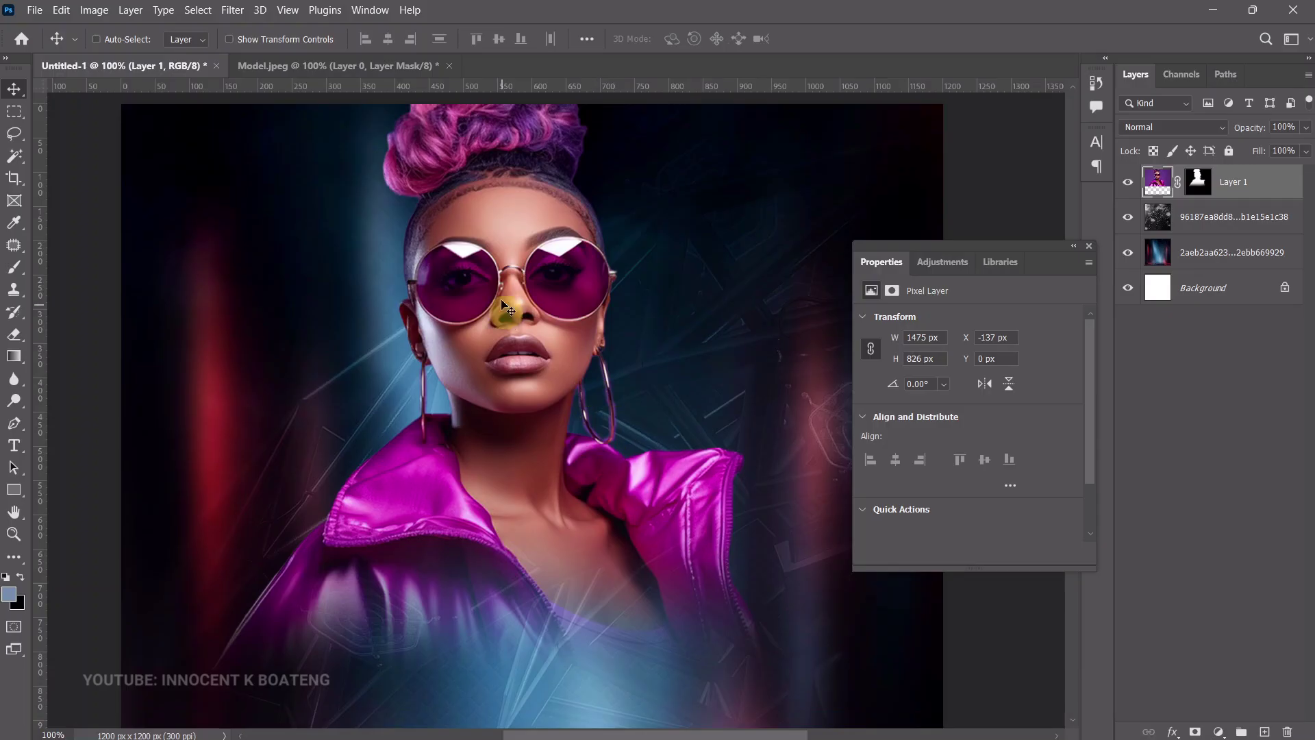
left_click(232, 9)
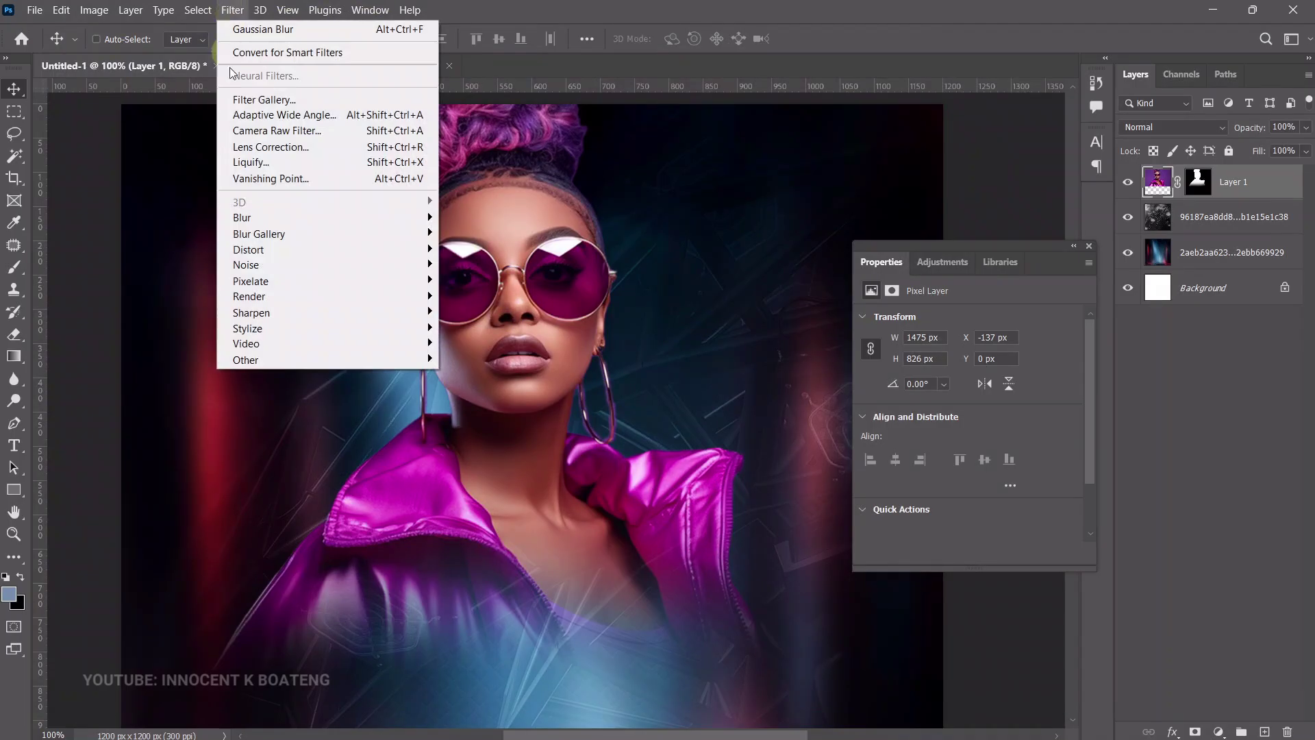
left_click(315, 130)
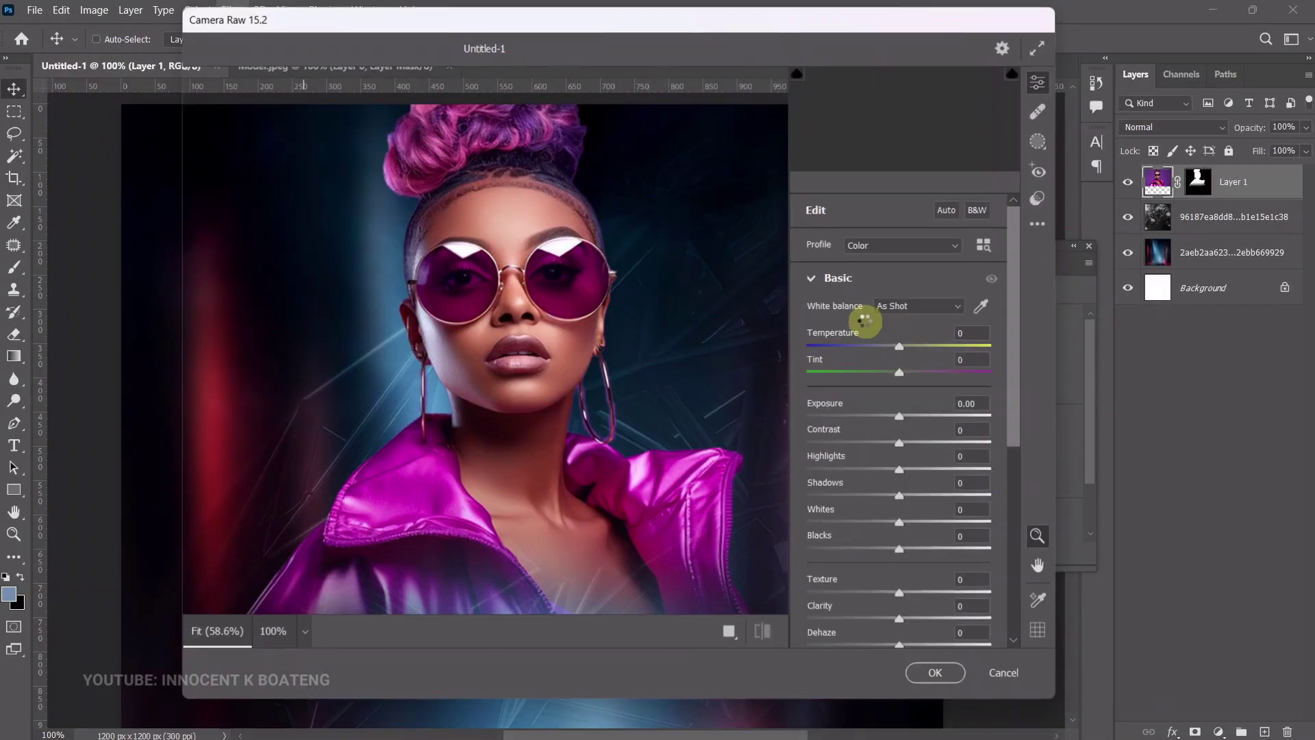
scroll(541, 372, "up", 3)
scroll(512, 314, "down", 1)
scroll(511, 314, "down", 1)
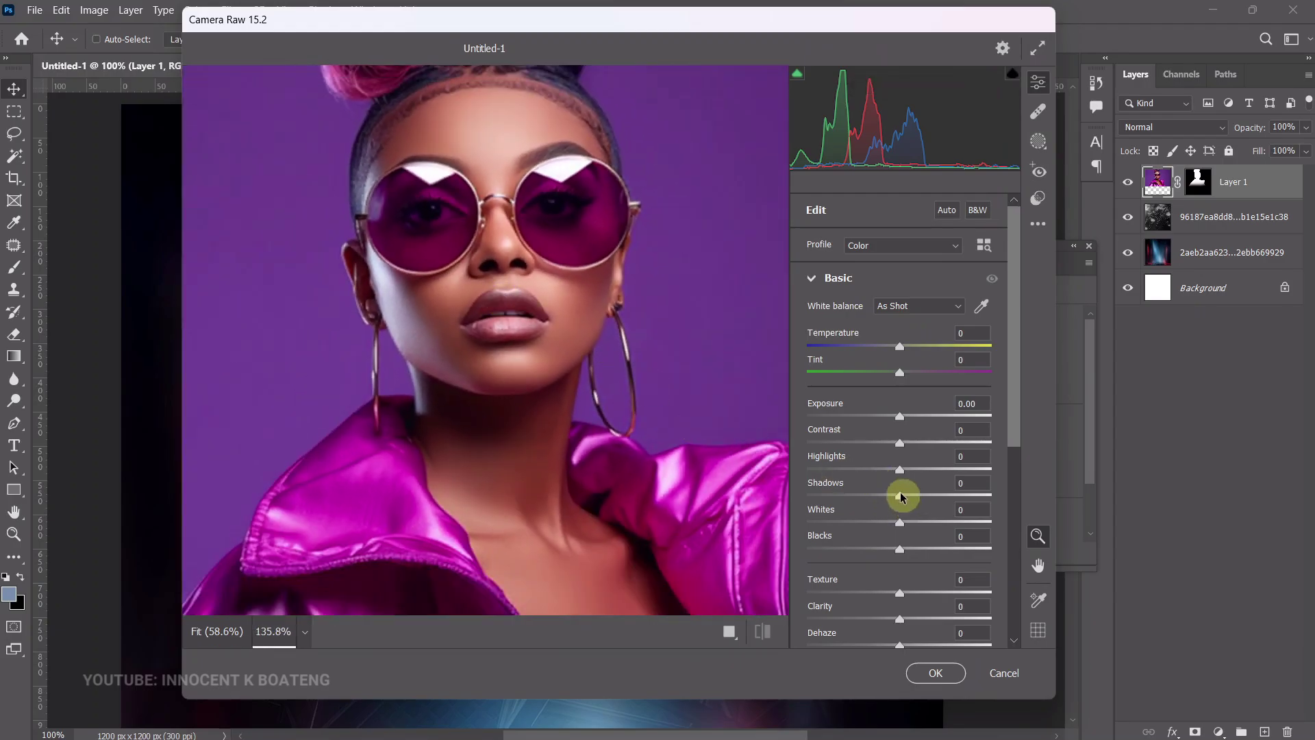
left_click_drag(908, 497, 908, 497)
left_click_drag(900, 593, 920, 602)
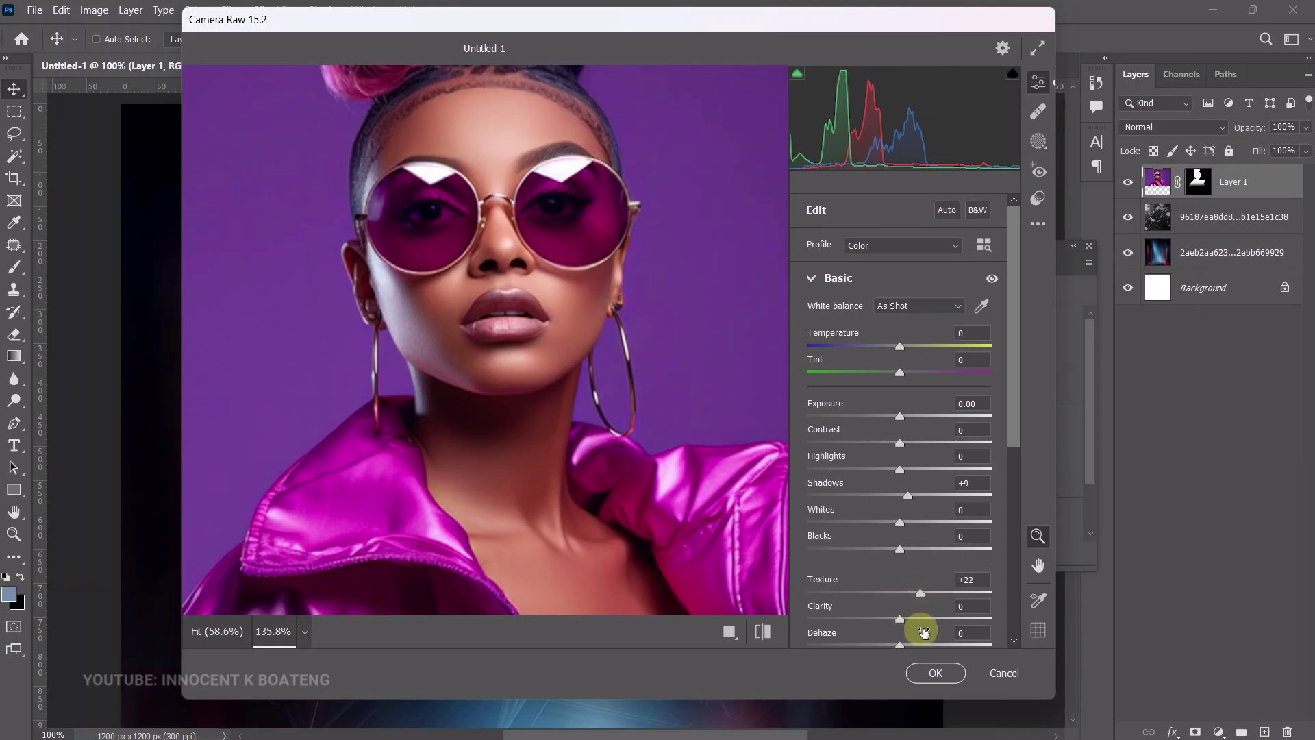
Set the Camera Raw detail adjustments to Sharpening 26 and Noise Reduction 29, and apply the filter to the model.
scroll(918, 628, "down", 5)
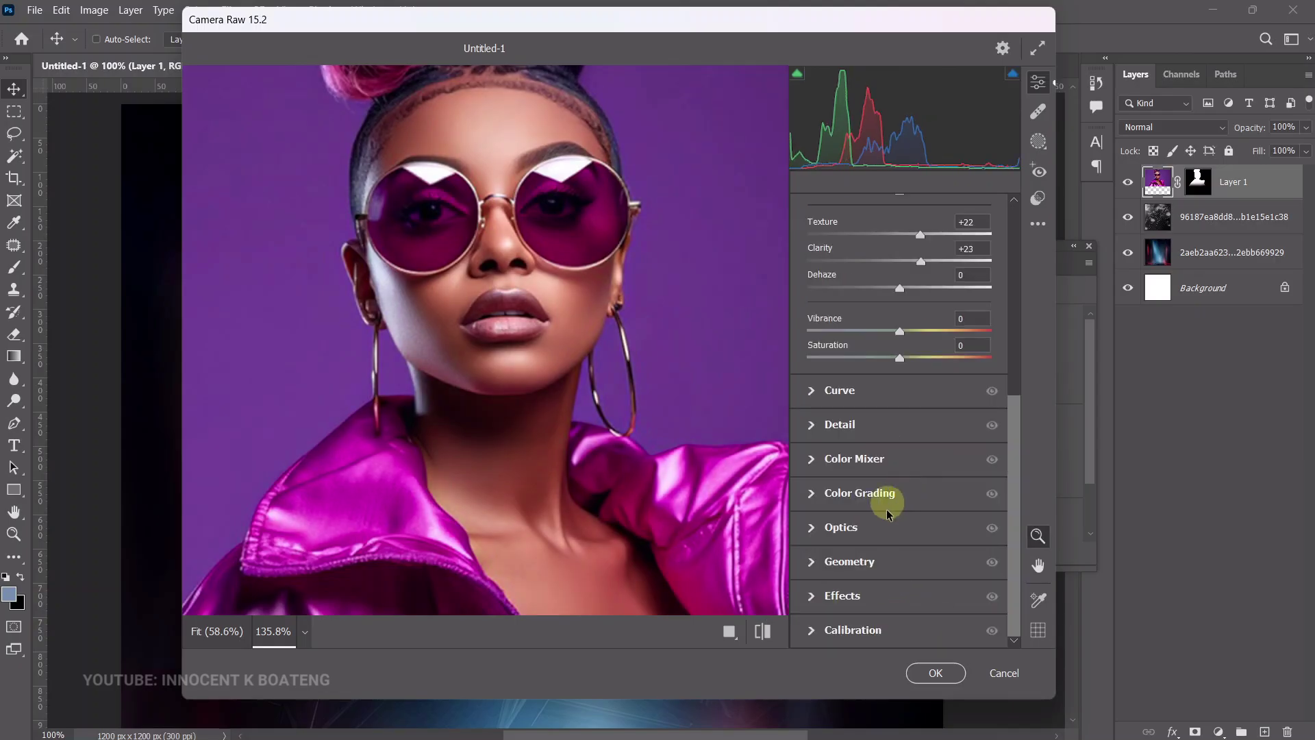
left_click(815, 427)
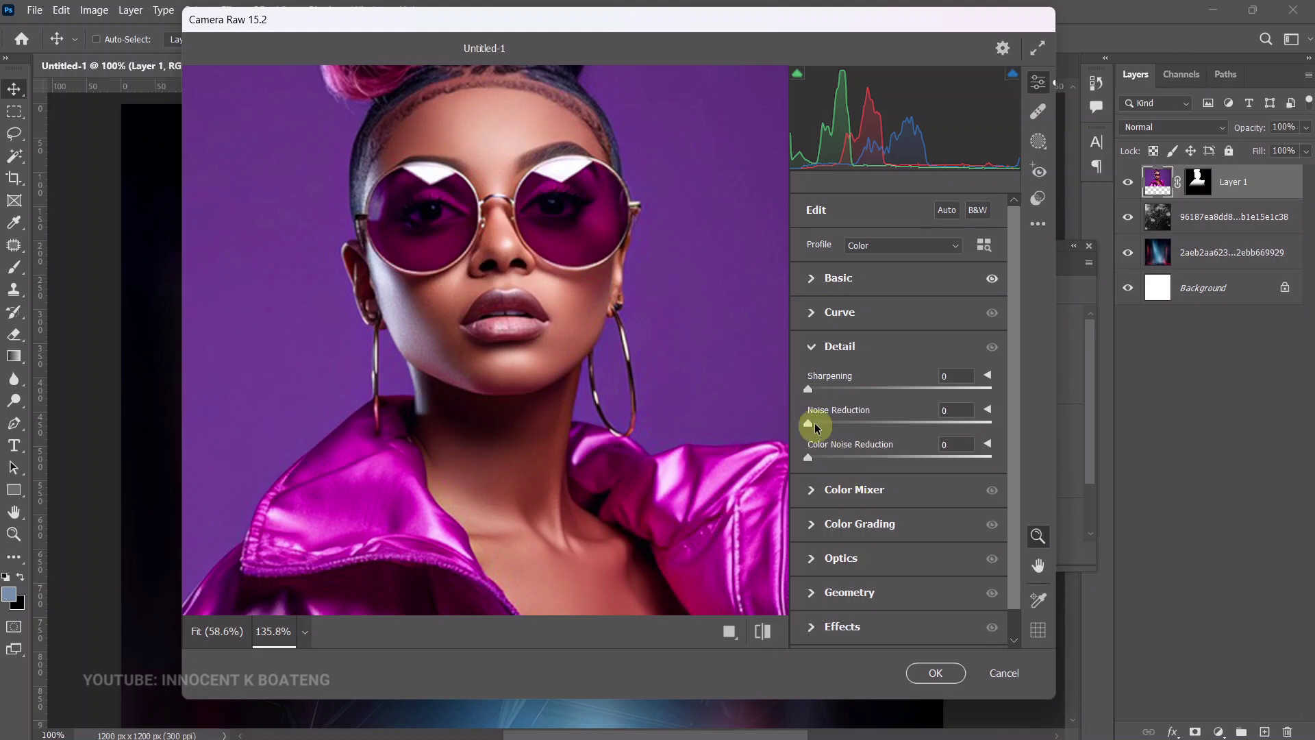
left_click_drag(808, 388, 820, 394)
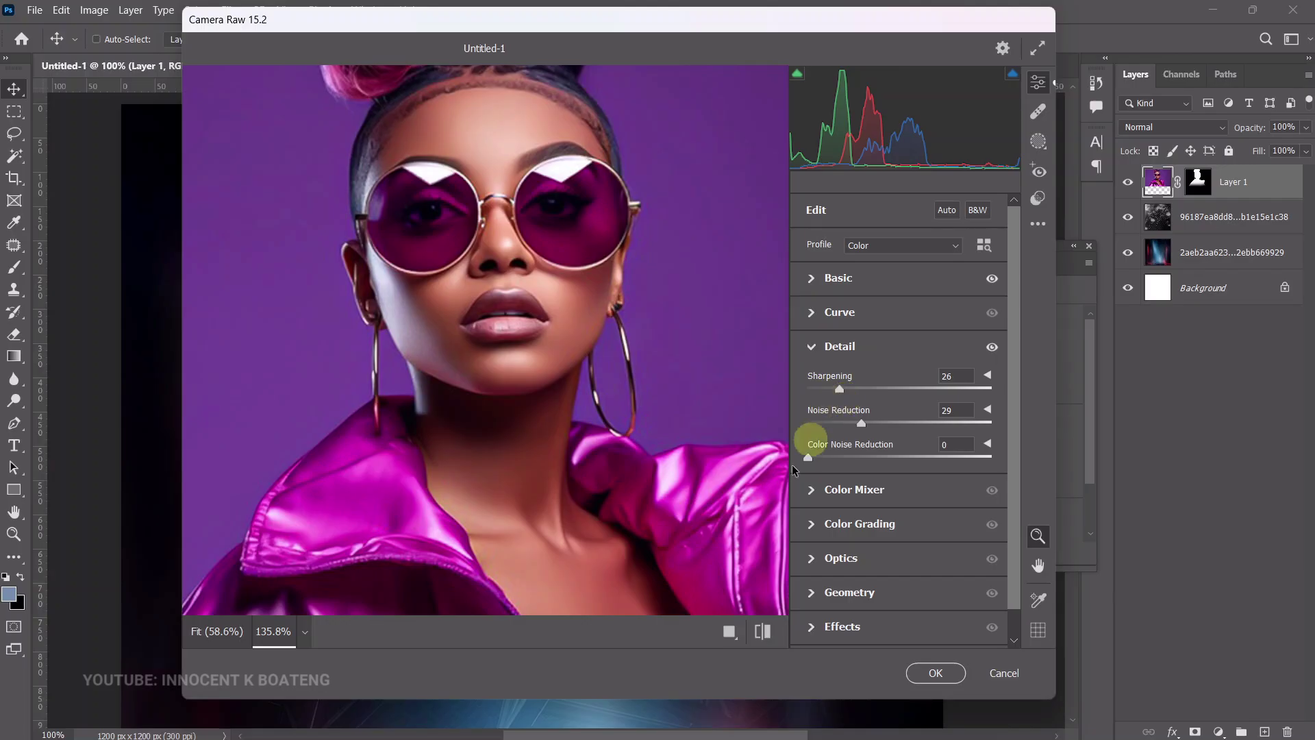
left_click(926, 671)
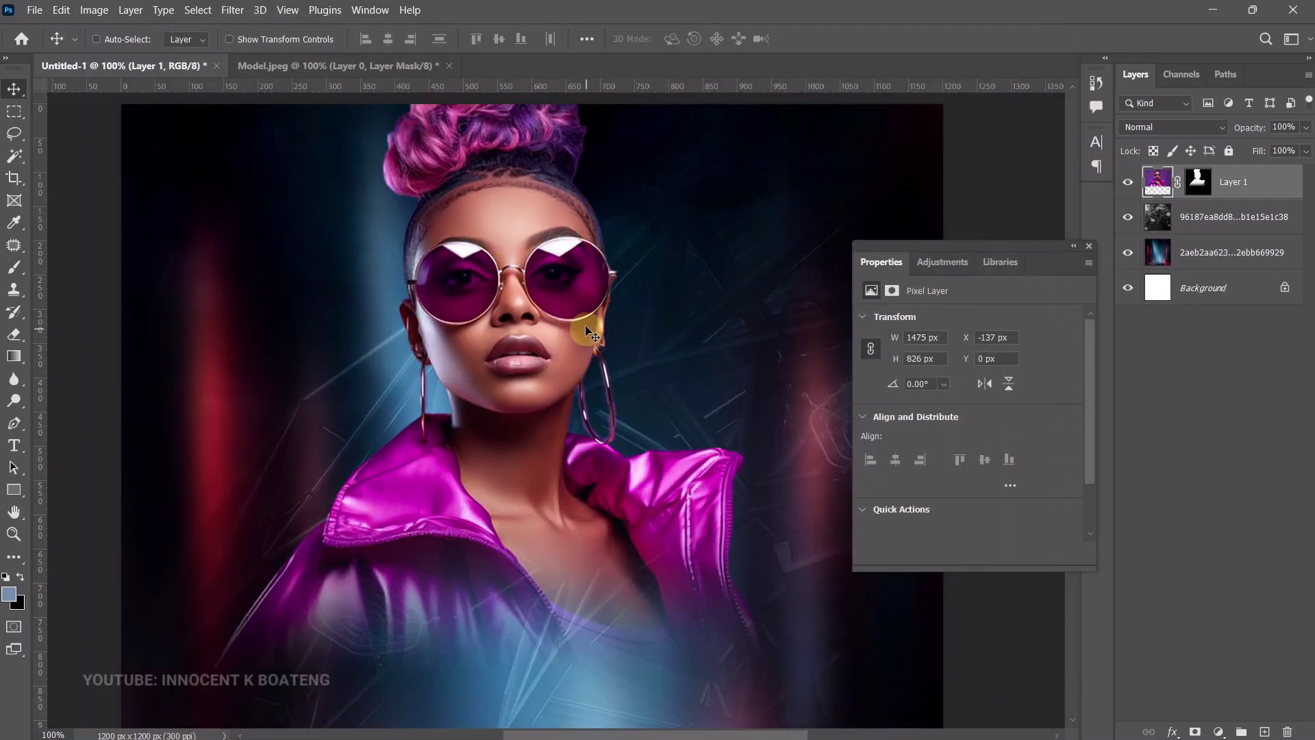
Draw a black rectangle about 1406 x 484 px across the lower part of the flyer, extending past the canvas edges.
key("z")
left_click(631, 356, "alt")
left_click_drag(629, 355, 616, 340)
key("v")
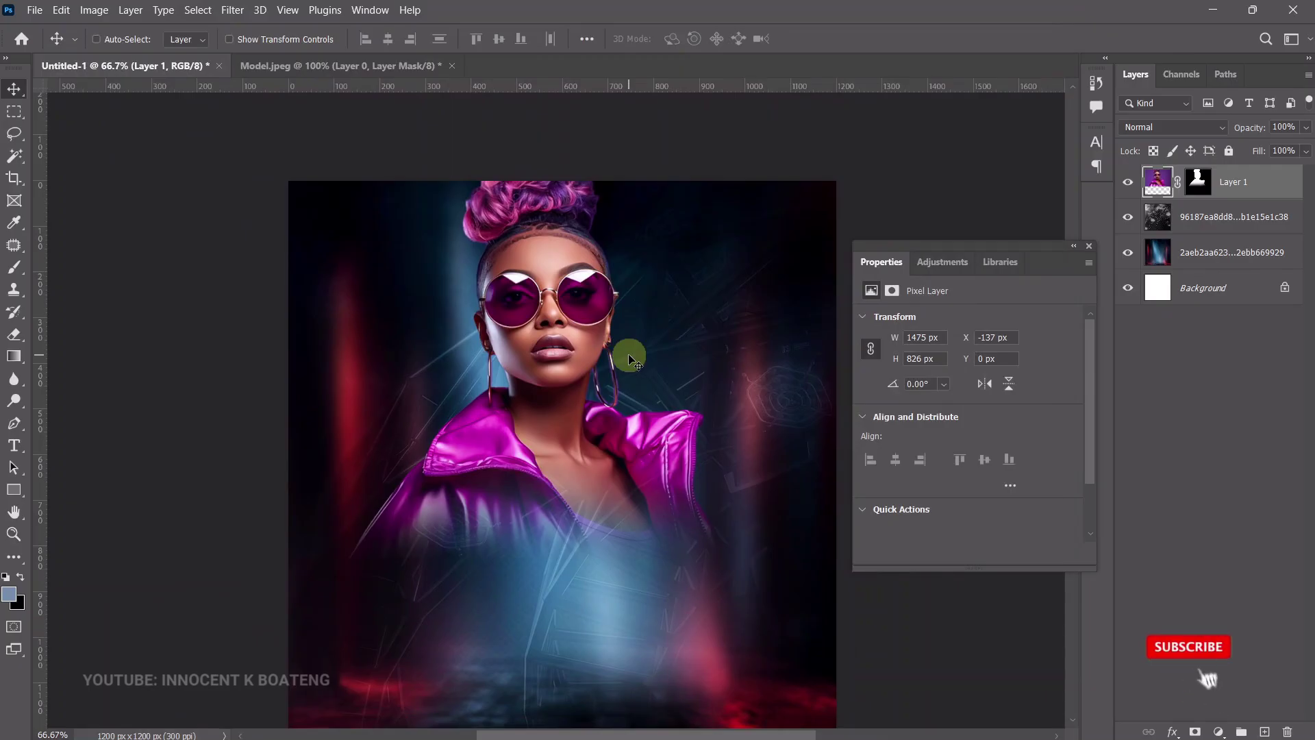
scroll(628, 402, "down", 2)
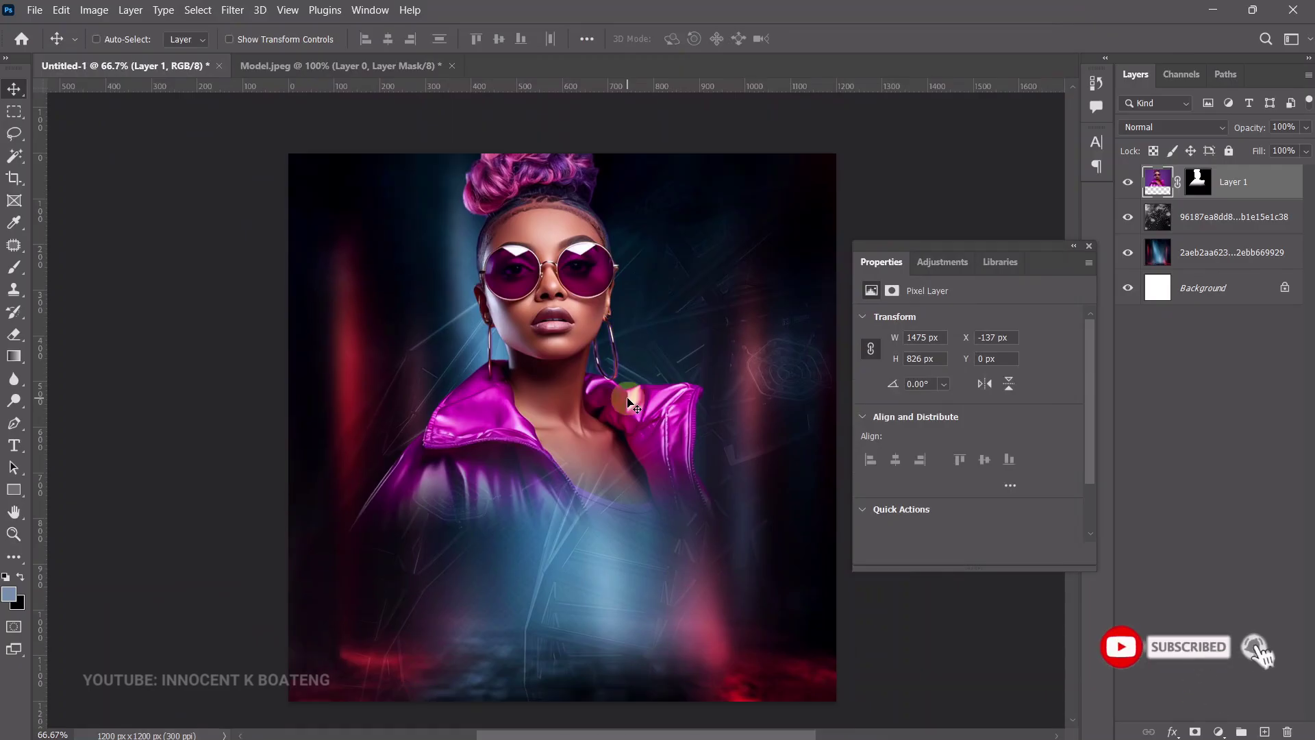
scroll(629, 401, "down", 2)
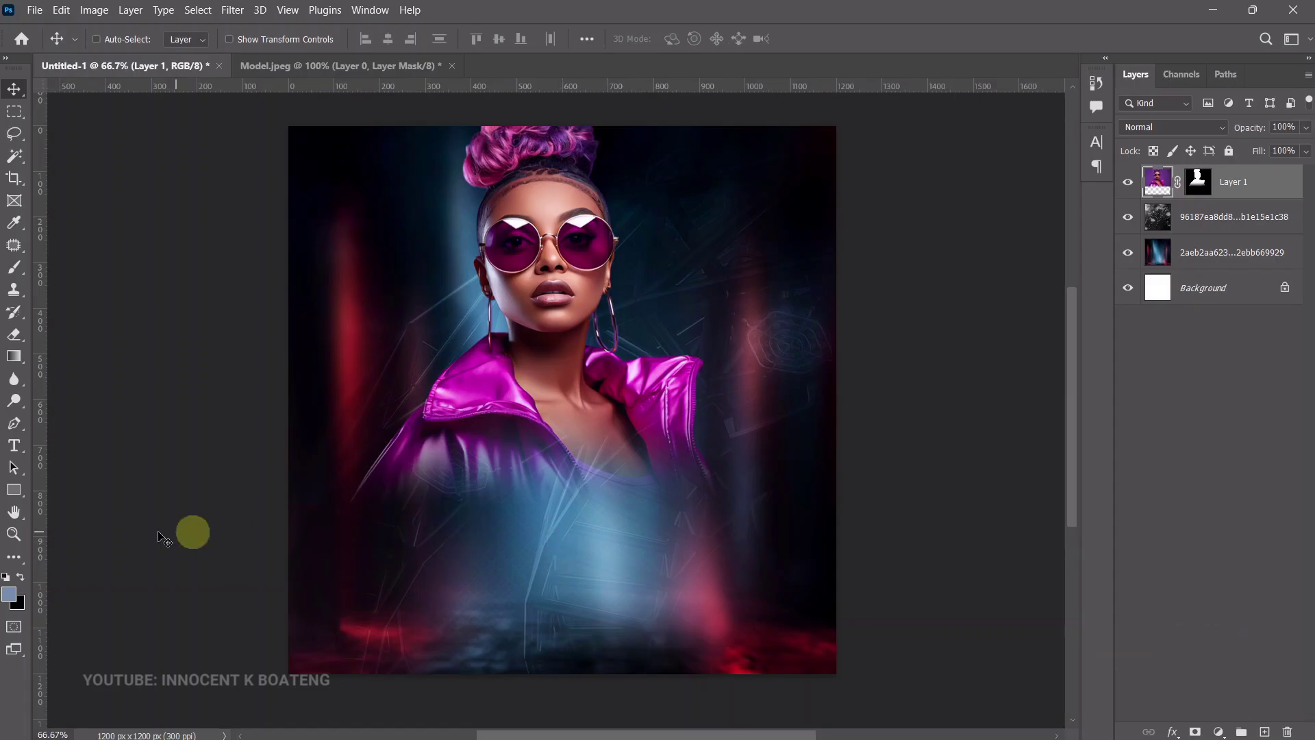
left_click(21, 500)
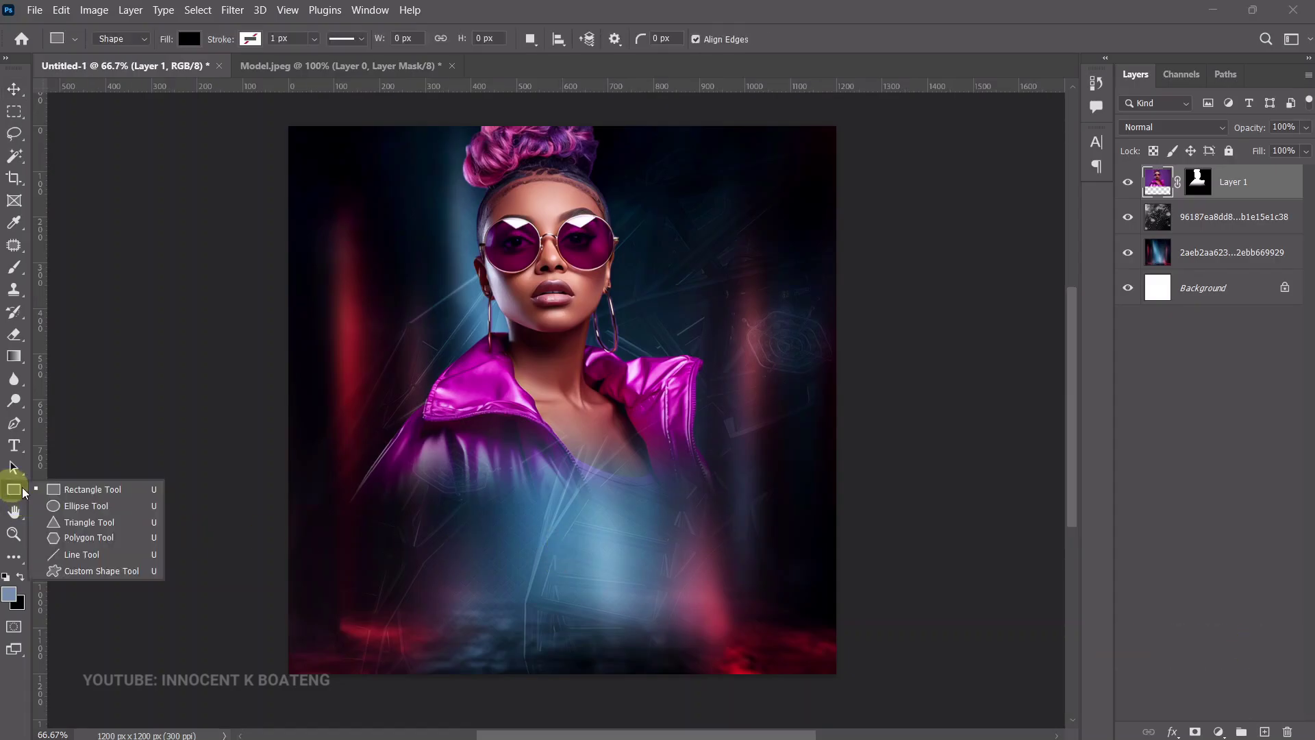
left_click(65, 488)
left_click_drag(252, 496, 895, 717)
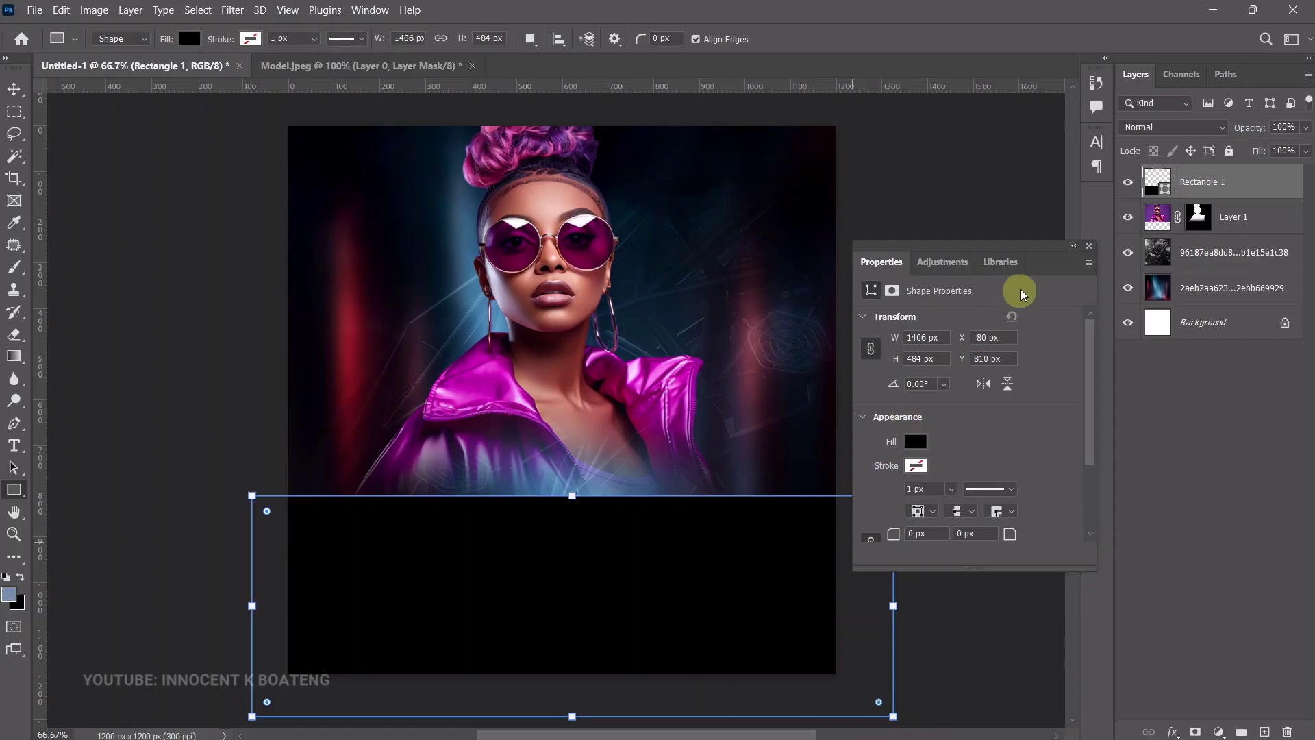
left_click(1089, 247)
key("v")
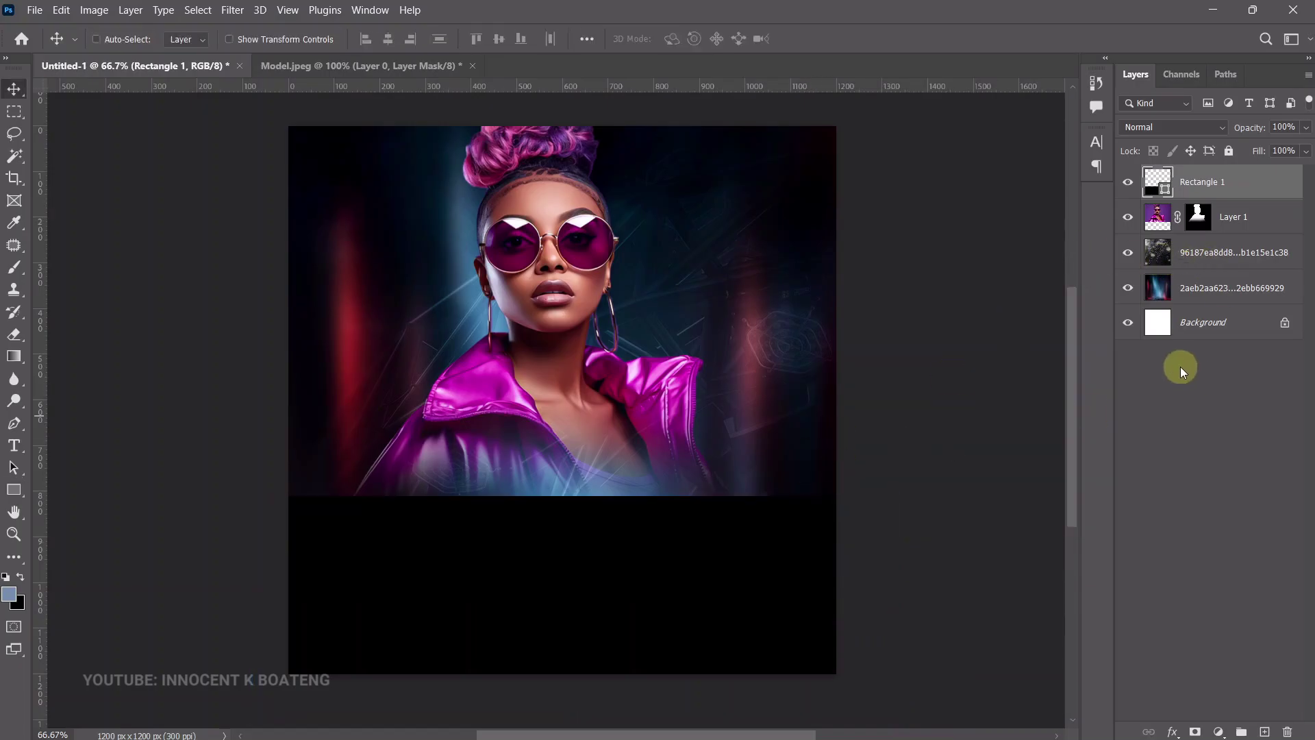
Rasterize the black rectangle, add a layer mask, and fade its upper edge with a 500 px soft black brush.
right_click(1233, 194)
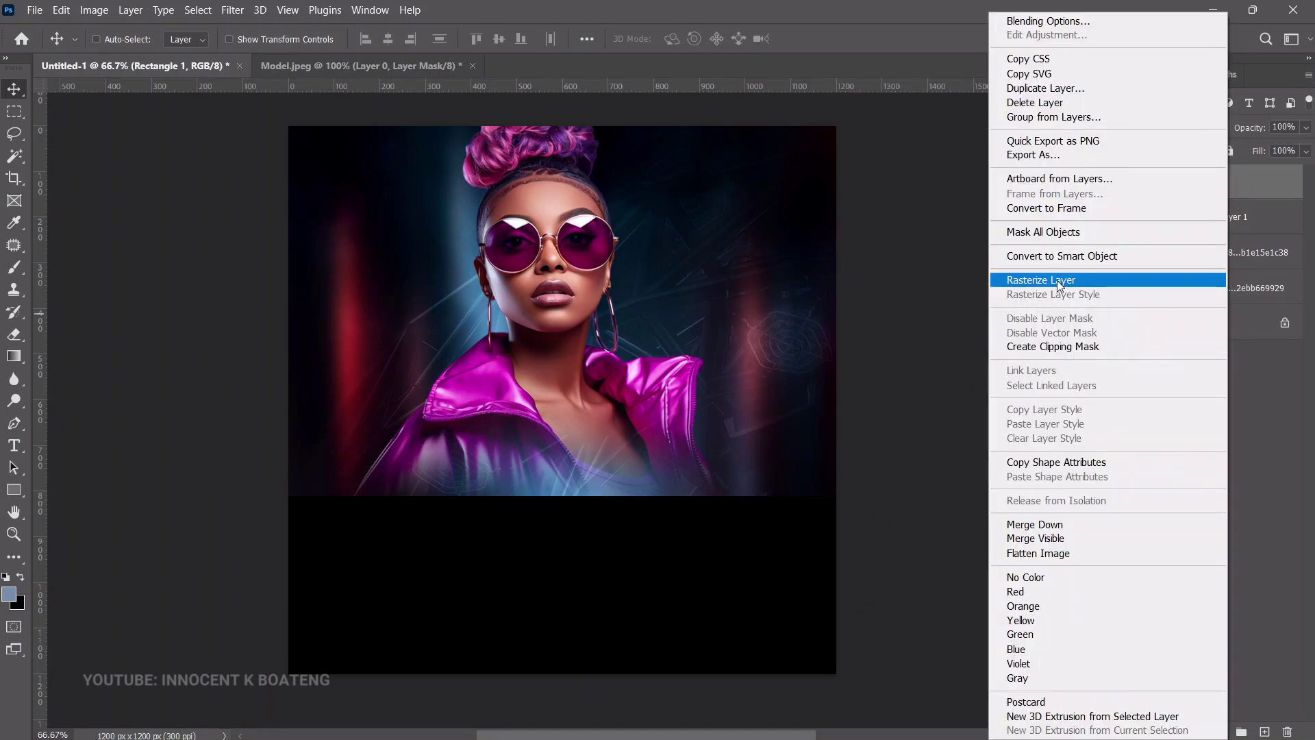
left_click(1059, 282)
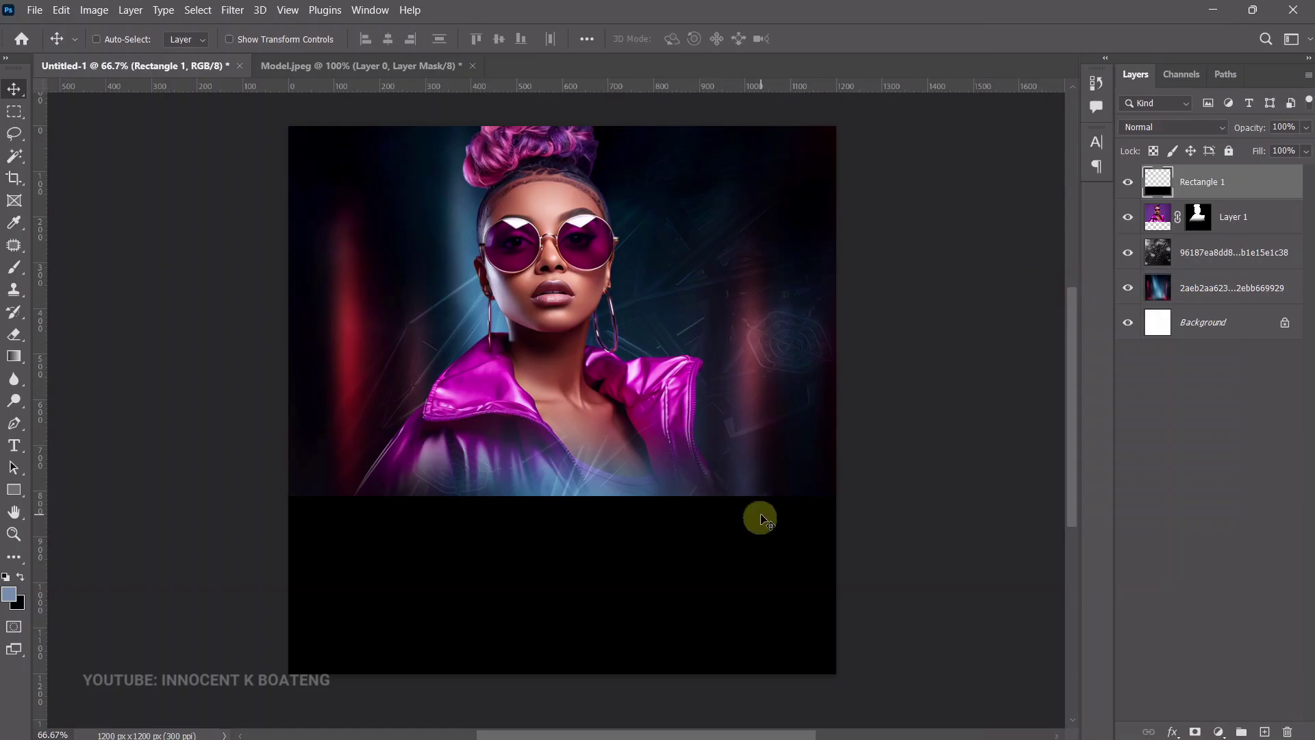
left_click(1196, 732)
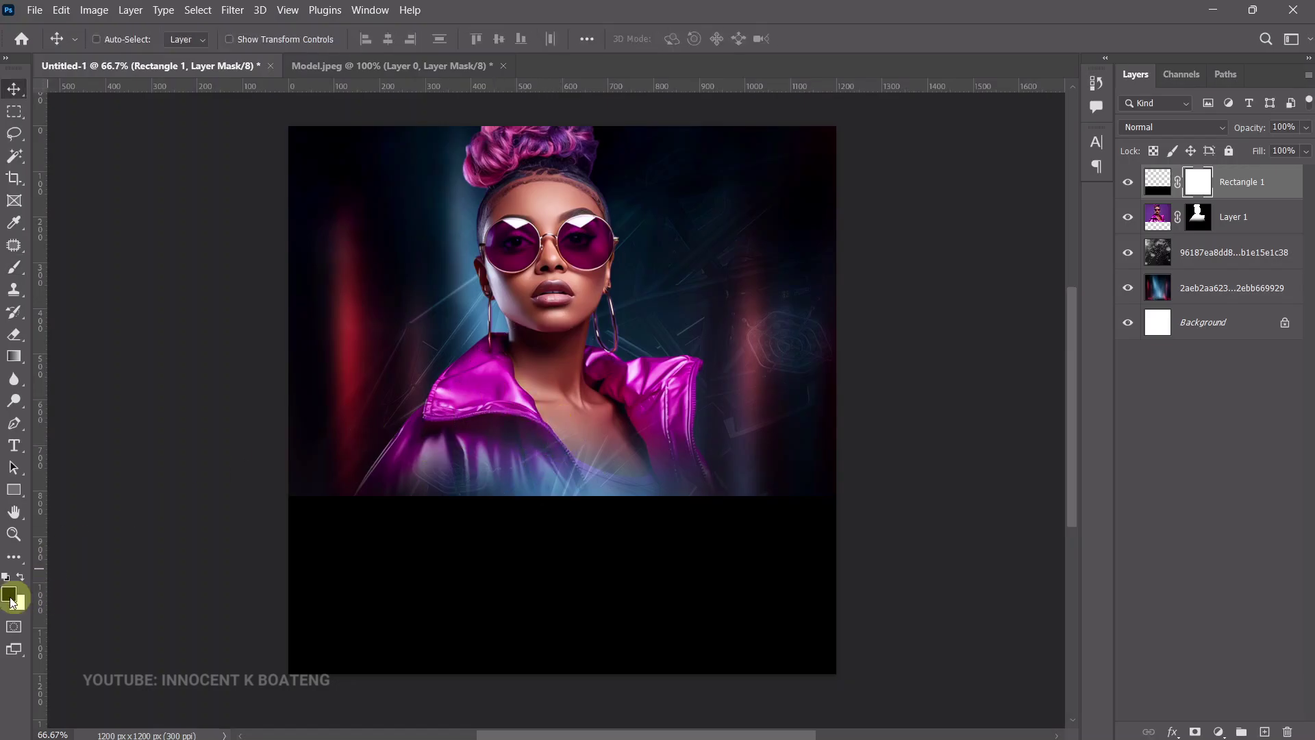
key("b")
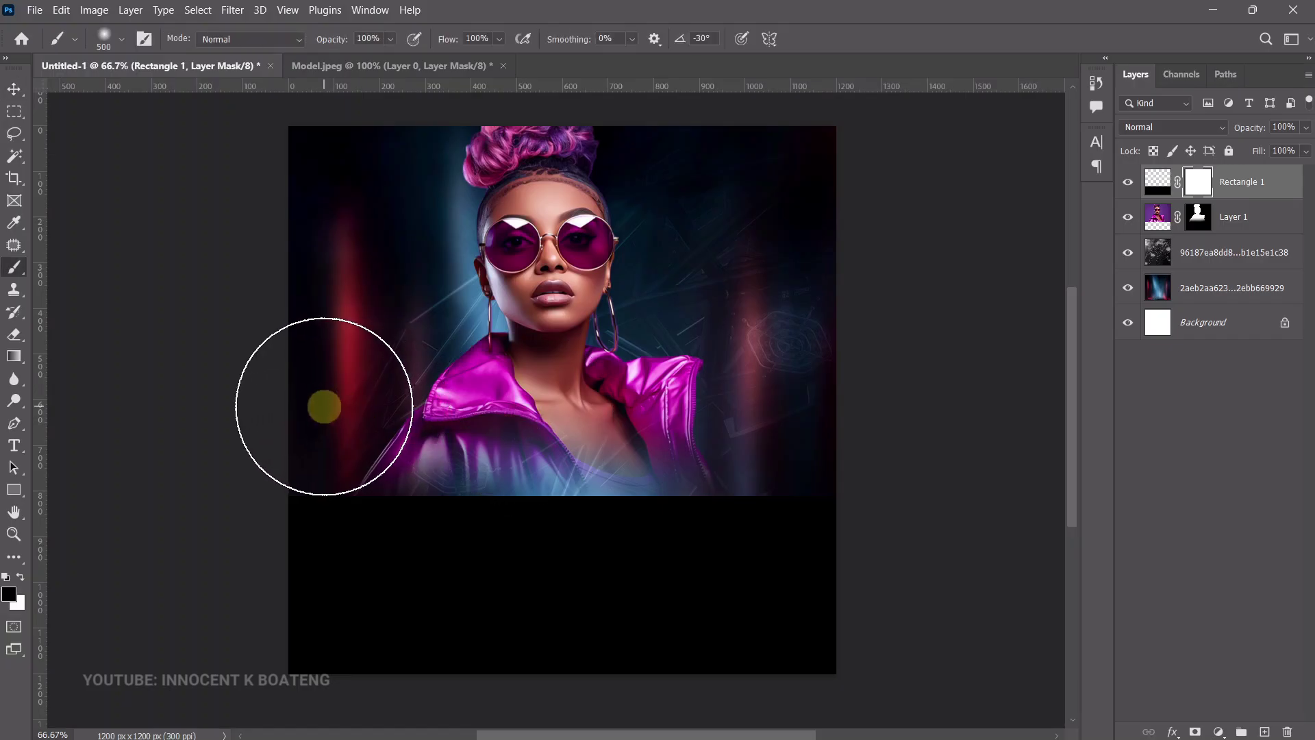
mouse_move(285, 411)
left_mouse_down()
mouse_move(537, 425)
mouse_move(377, 368)
mouse_move(525, 412)
mouse_move(837, 419)
mouse_move(541, 429)
mouse_move(188, 418)
mouse_move(257, 450)
mouse_move(208, 455)
mouse_move(886, 464)
left_mouse_up()
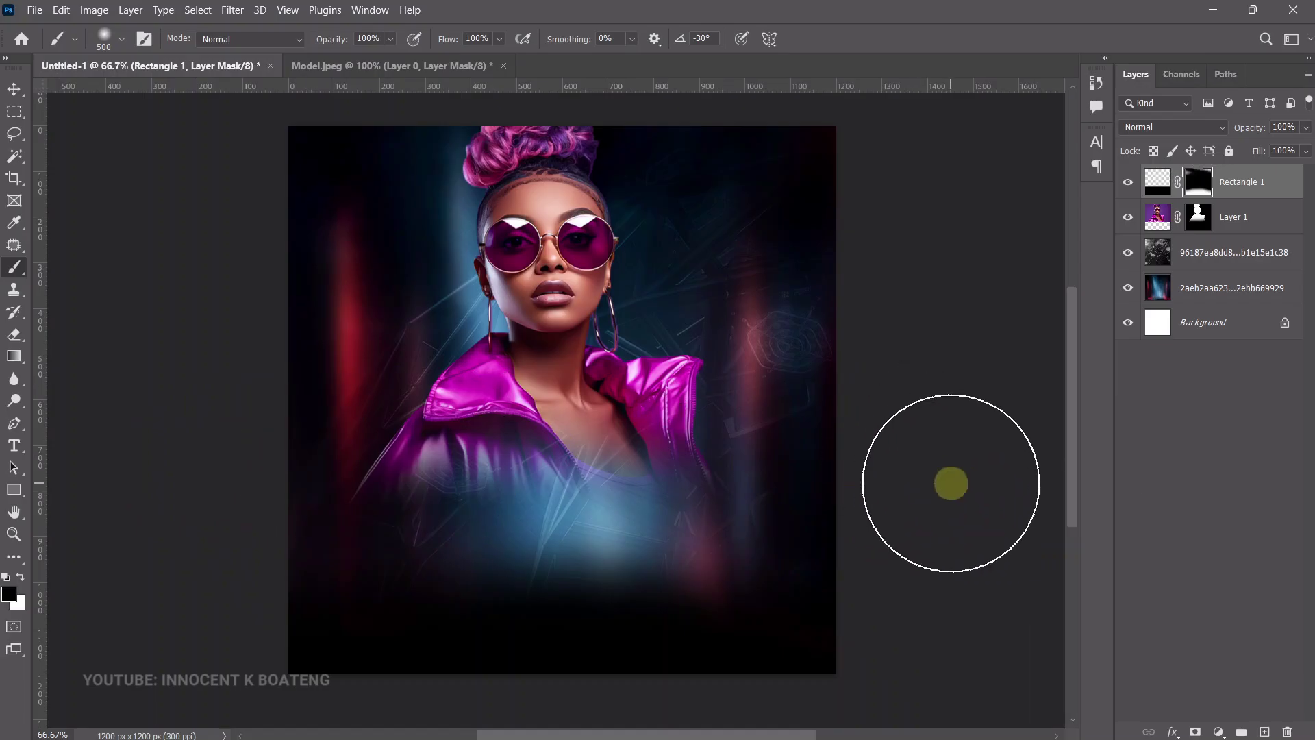
Stretch the faded black rectangle upward to about 134% of its height, keeping its lower edge in place.
key("ctrl+t")
left_click_drag(574, 494, 556, 420)
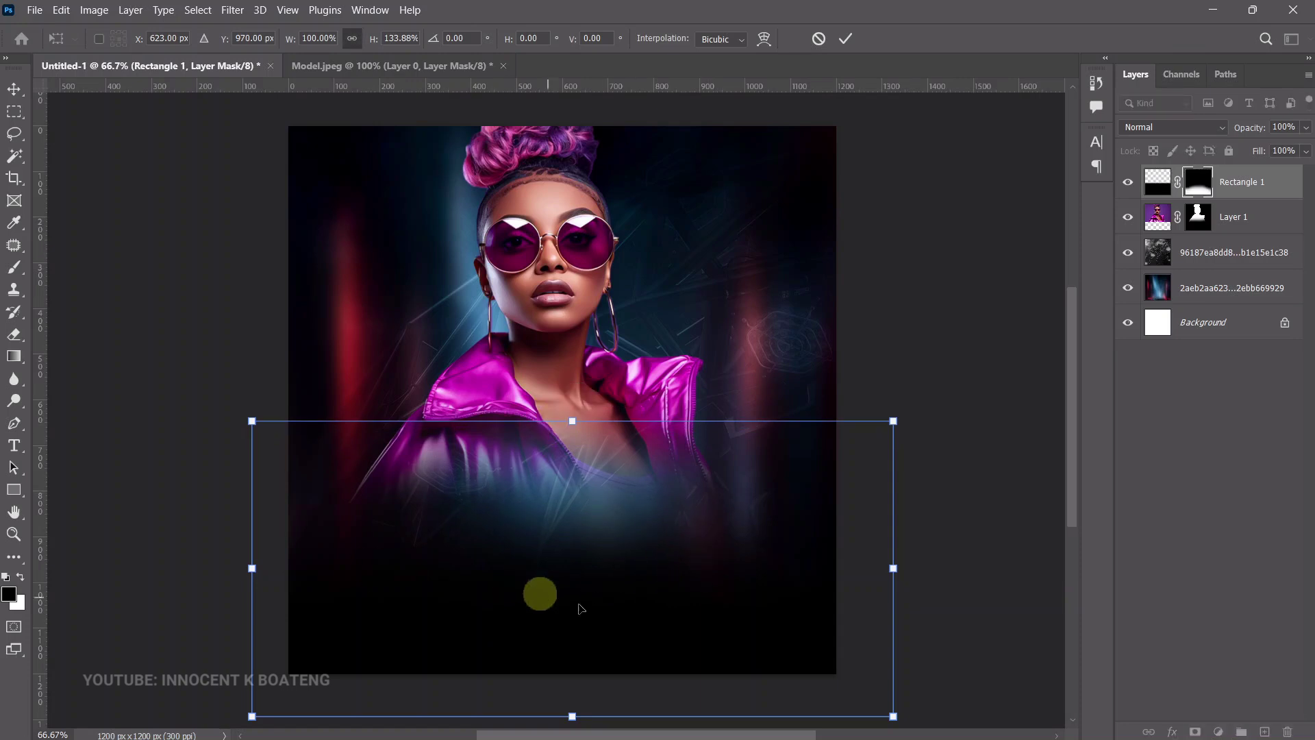
scroll(626, 603, "down", 1)
key("Return")
Convert the masked black rectangle layer to a Smart Object.
key("b")
key("v")
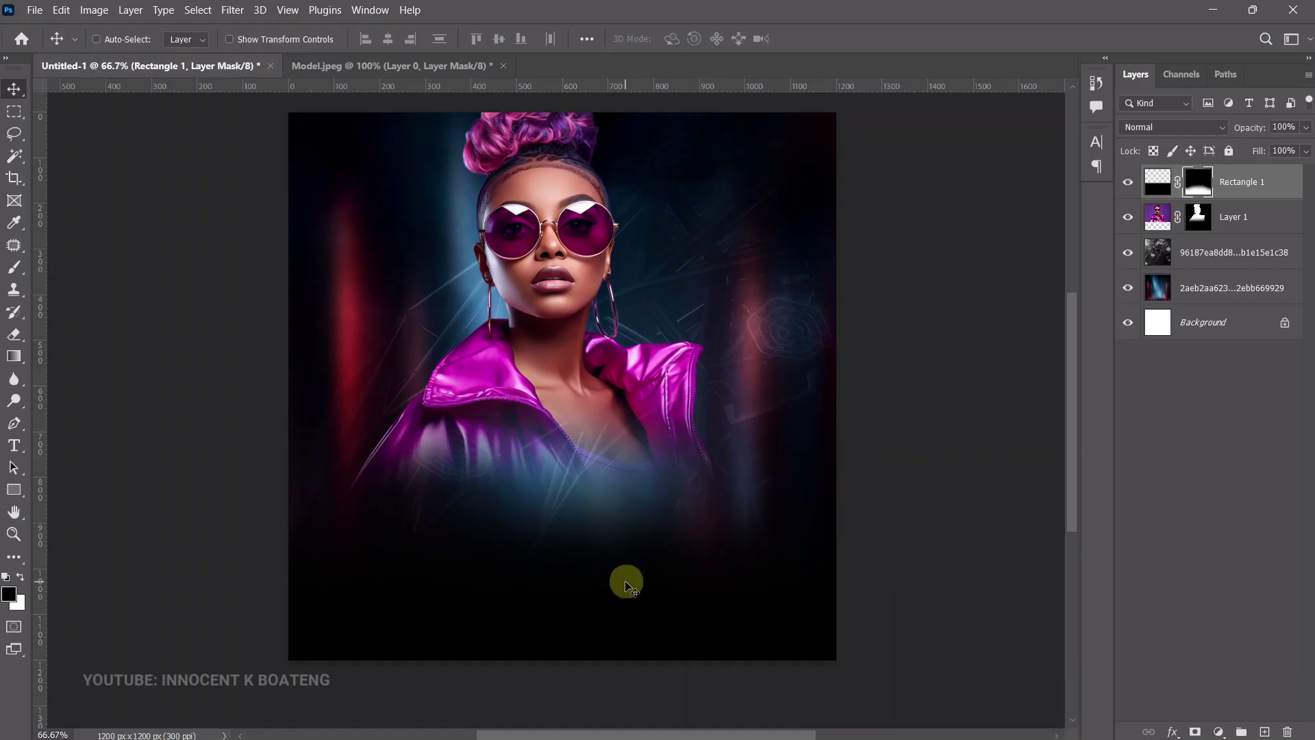
right_click(1238, 219)
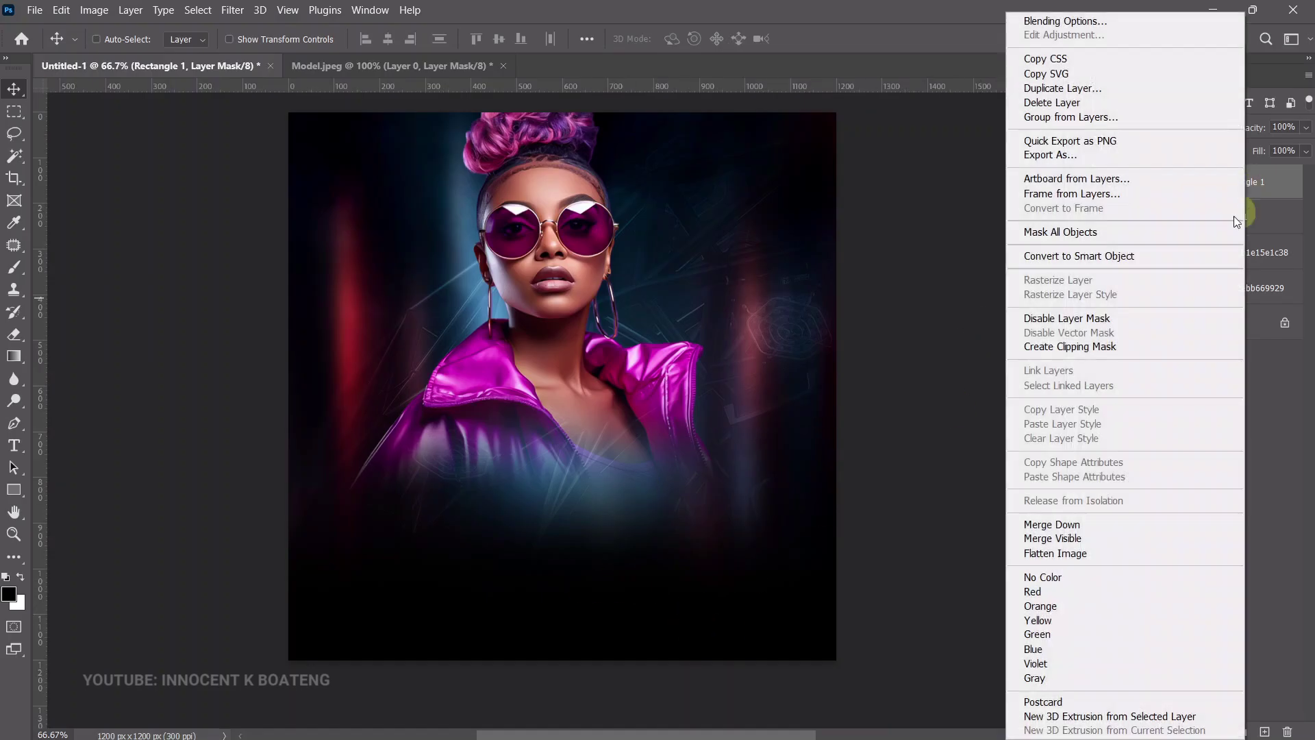
left_click(1078, 255)
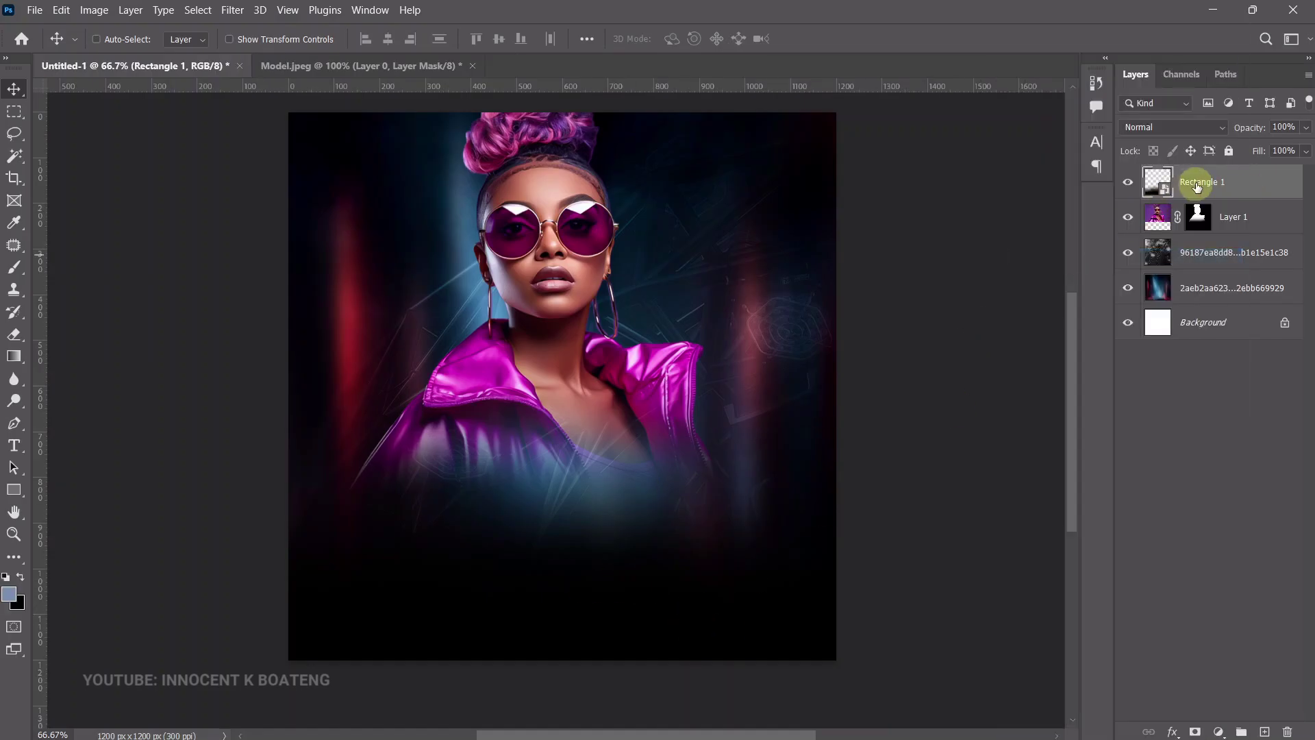
Add a Color Overlay in dark navy #000515 to the Rectangle 1 Smart Object, at Normal blend mode and 100% opacity.
right_click(1228, 183)
left_click(1044, 26)
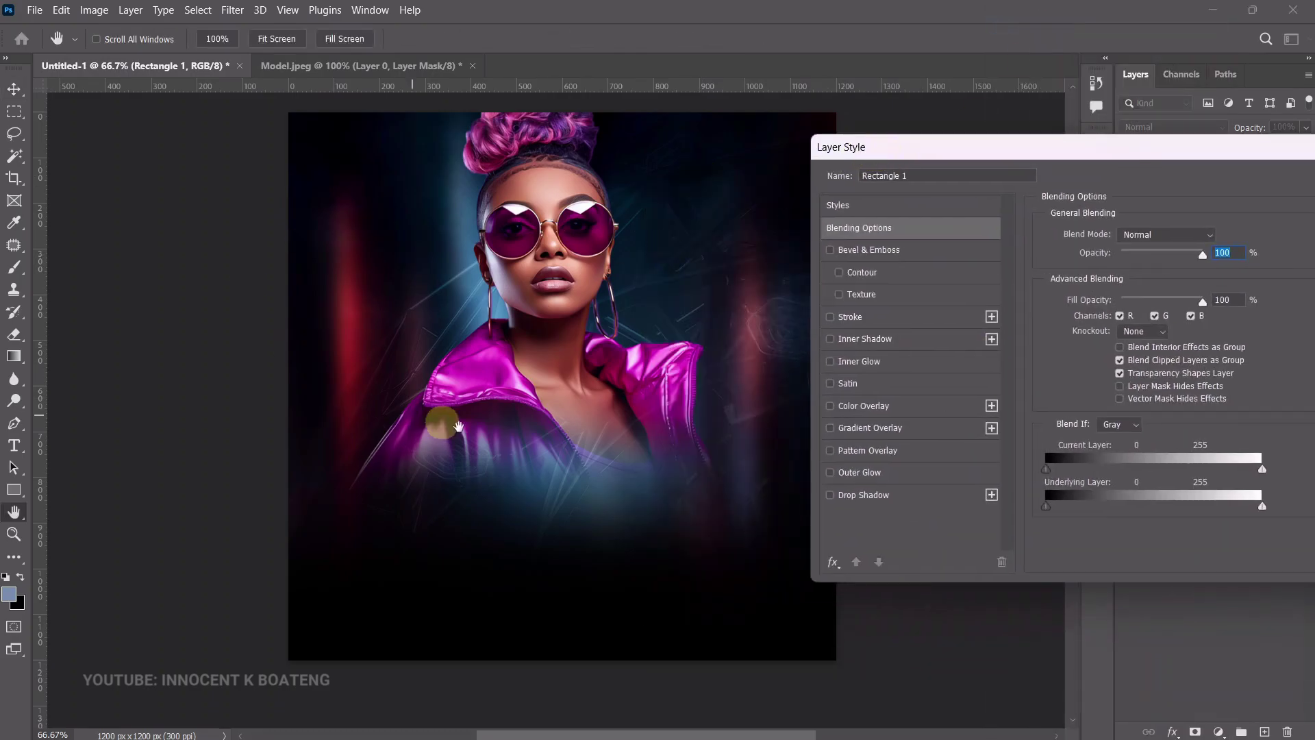
left_click(862, 406)
left_click(1230, 236)
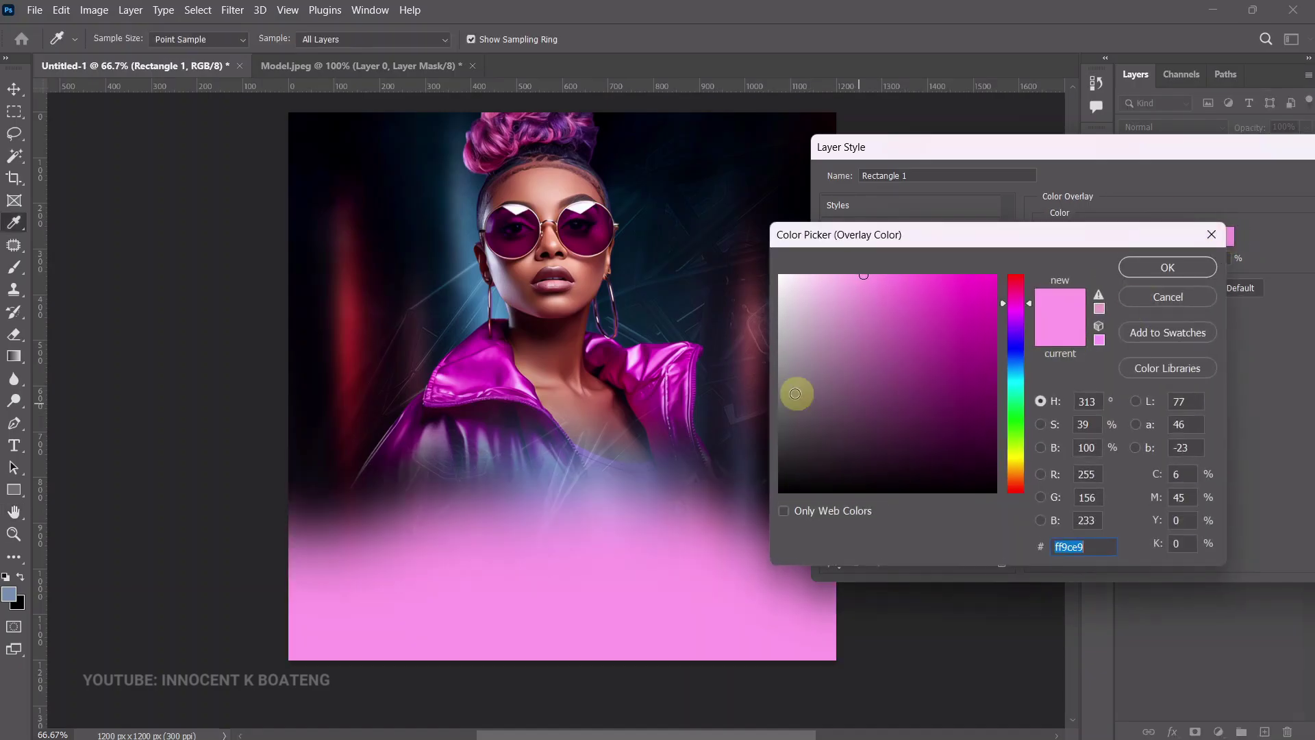
left_click(431, 334)
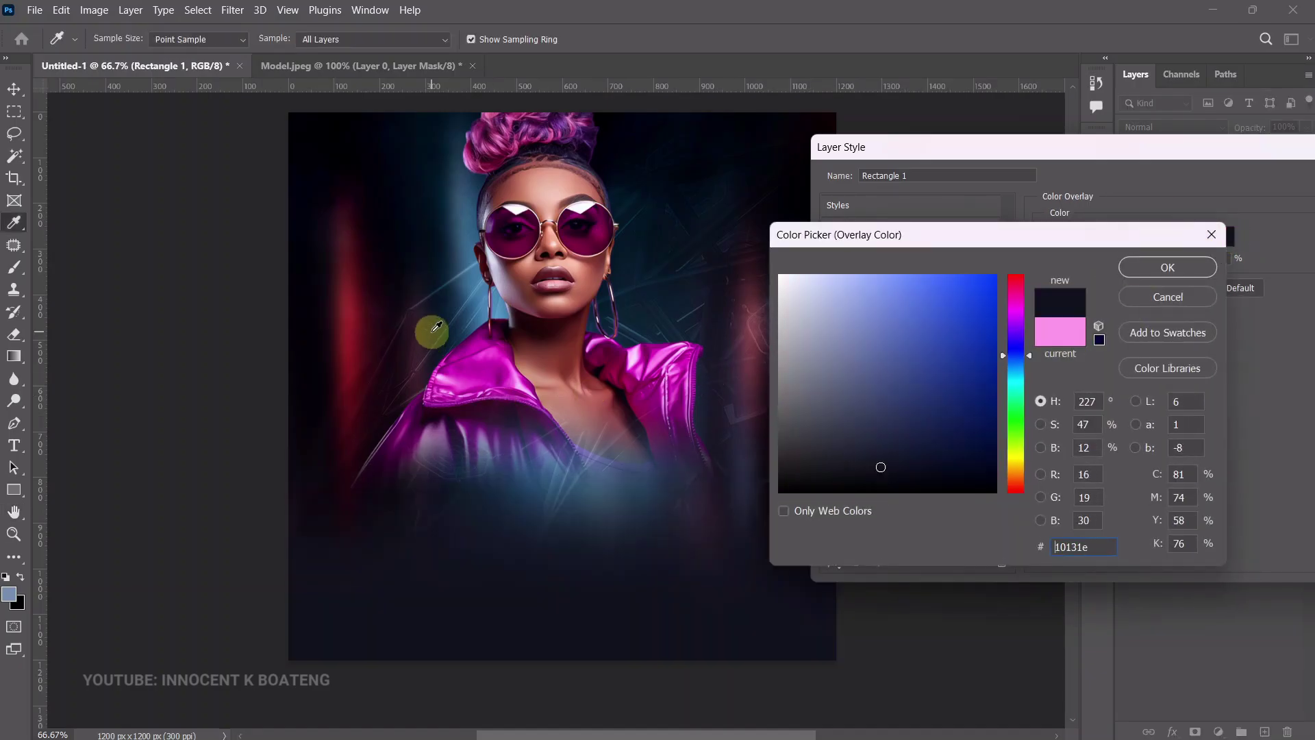
left_click_drag(946, 453, 994, 464)
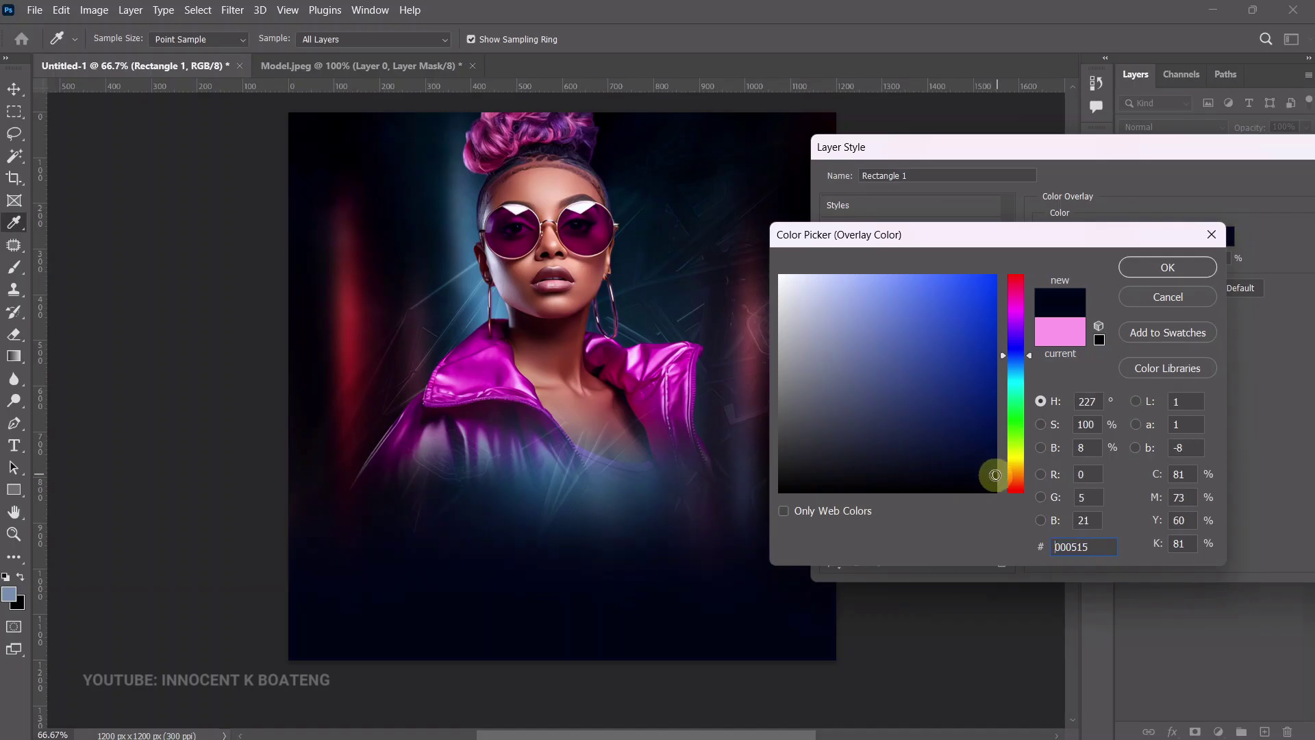
left_click(1151, 267)
left_click_drag(1149, 156, 974, 246)
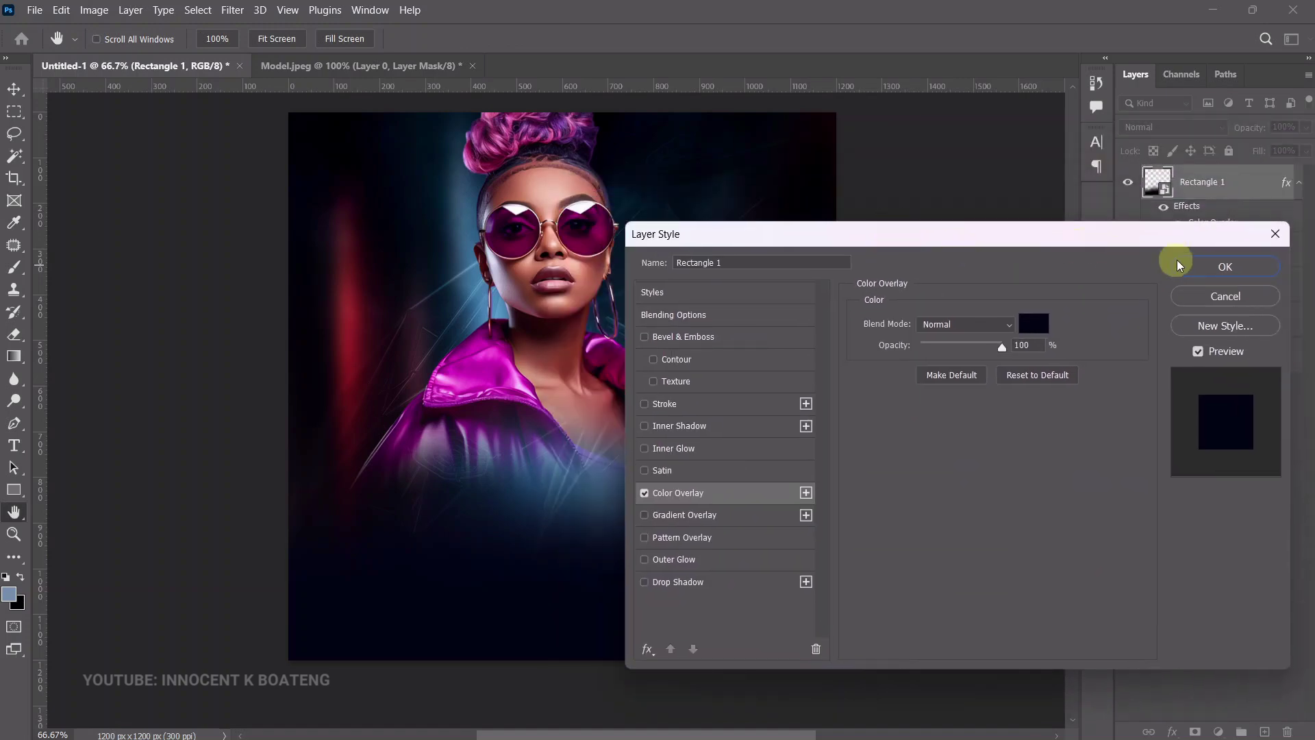
left_click(1220, 264)
left_click_drag(605, 548, 609, 540)
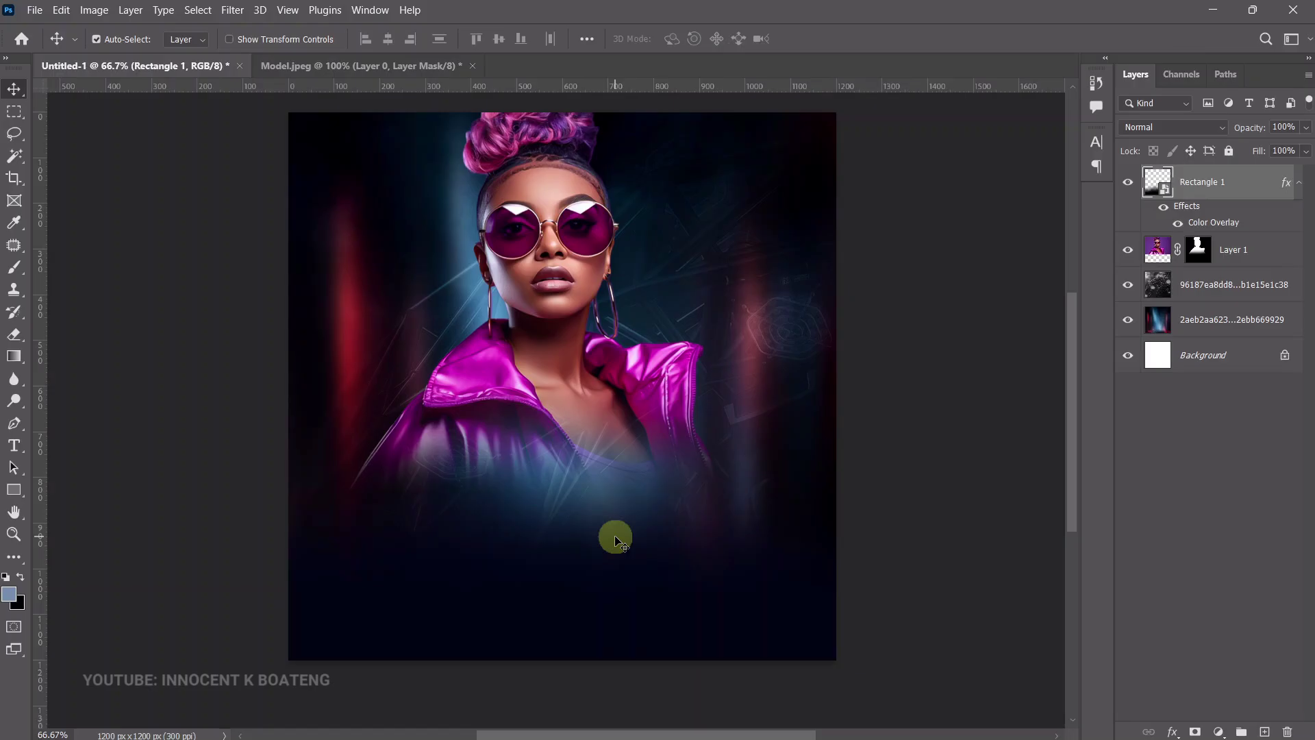
Add a centred white text line reading "DRIP NIGHT" at 16 pt just below the model.
key("z")
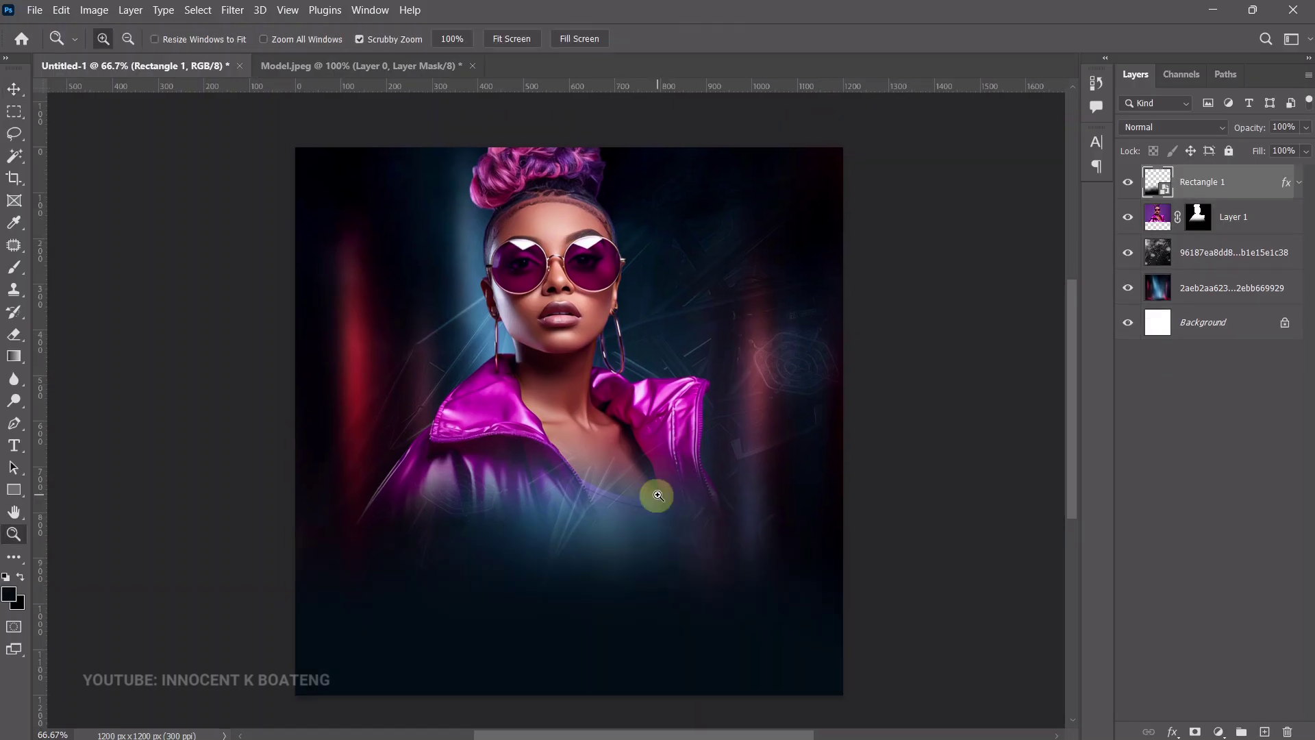
key("v")
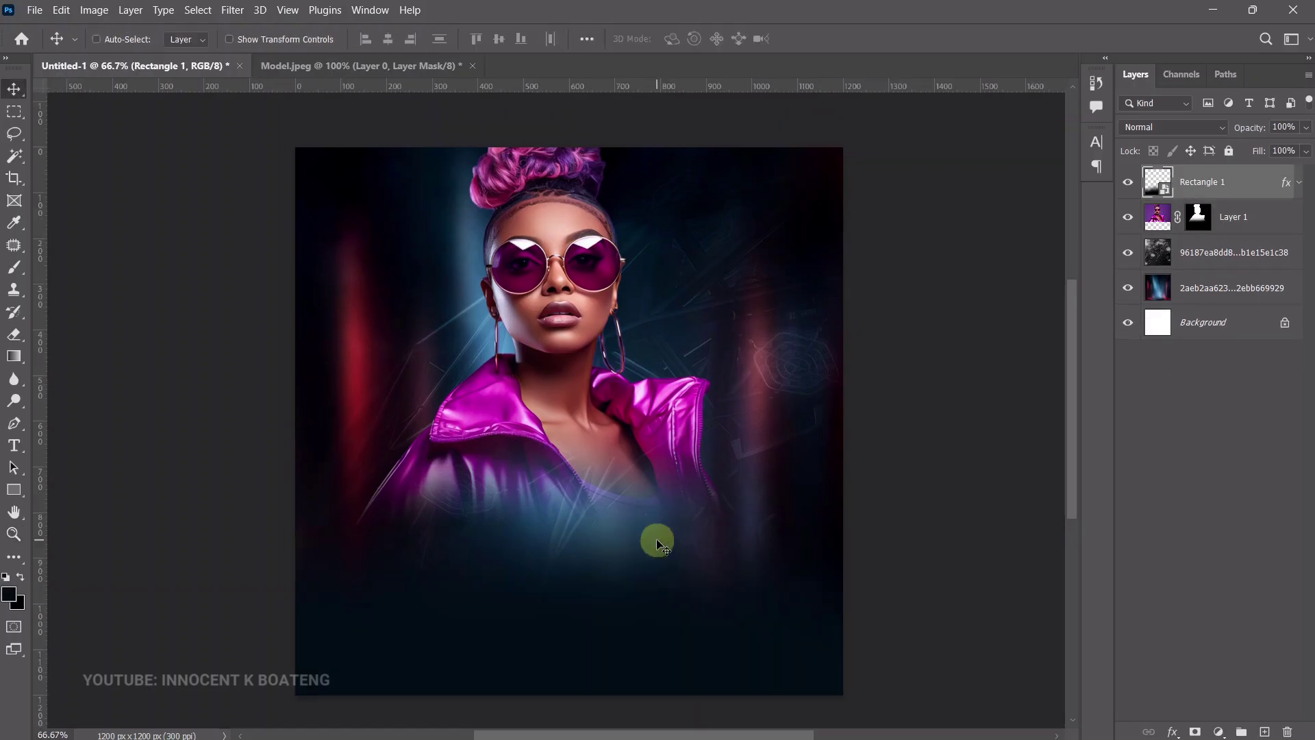
key("t")
left_click(579, 567)
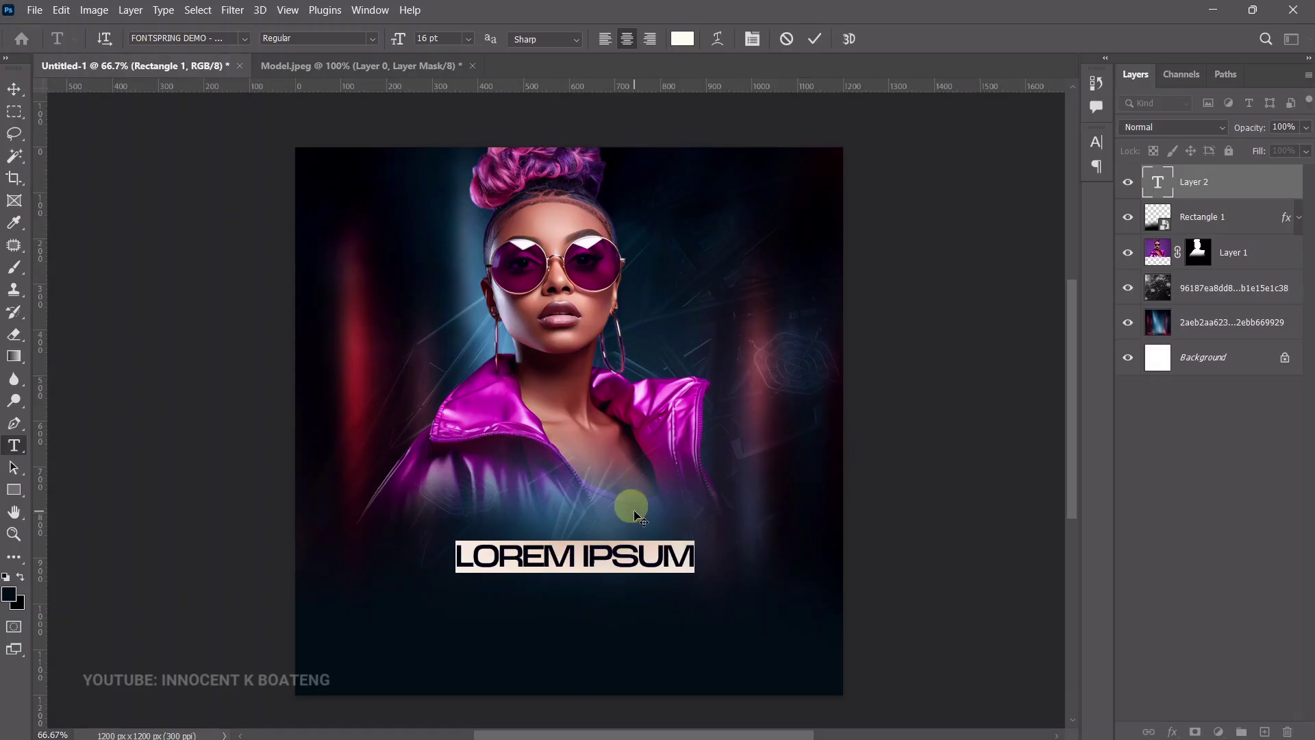
type("DRIP NIGHT")
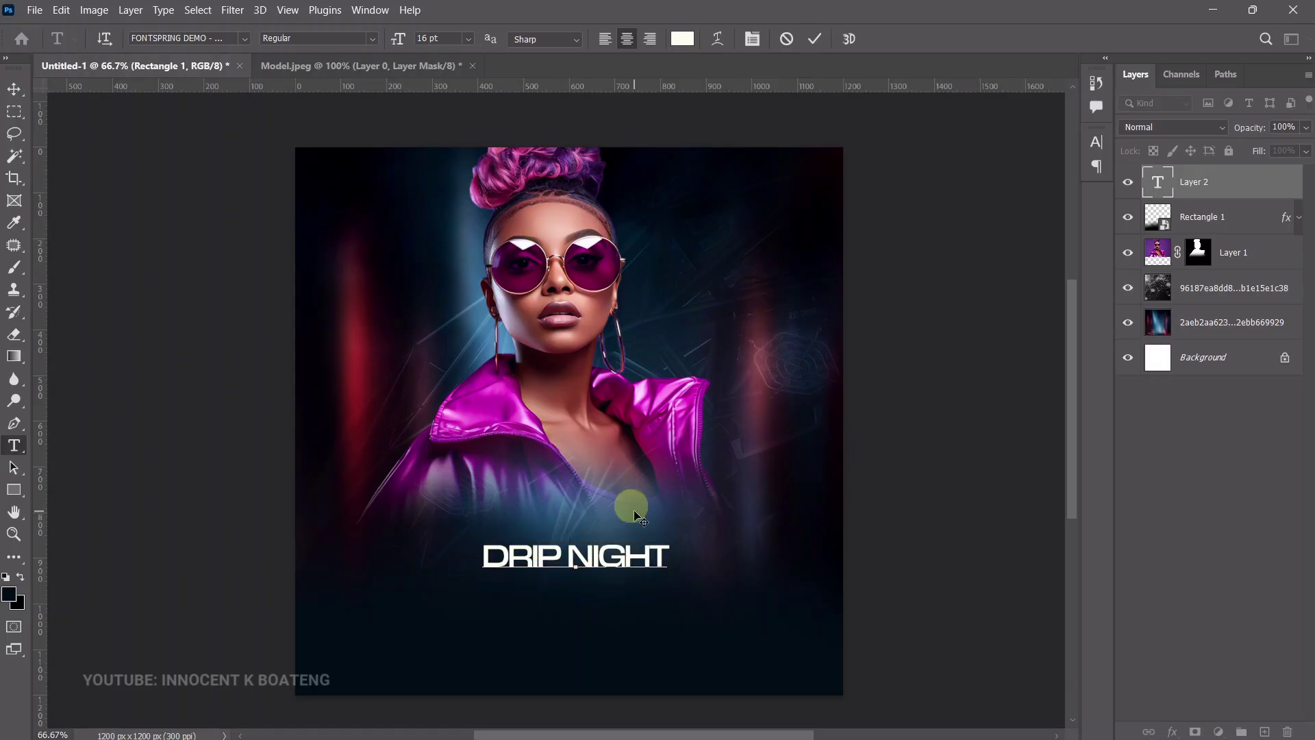
left_click(5, 93)
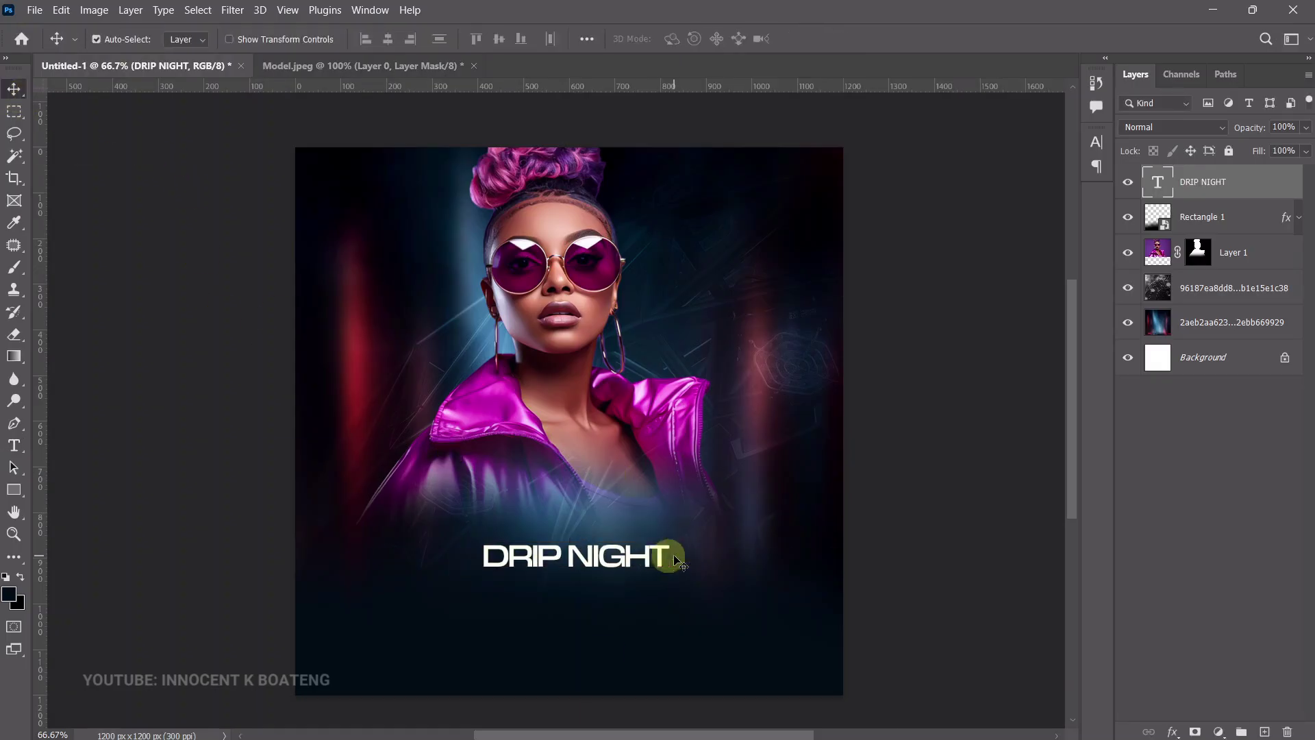
Scale the DRIP NIGHT title up to about 36.6 pt and centre it horizontally on the canvas.
key("ctrl+t")
left_click_drag(669, 542, 801, 523)
key("Return")
key("ctrl+a")
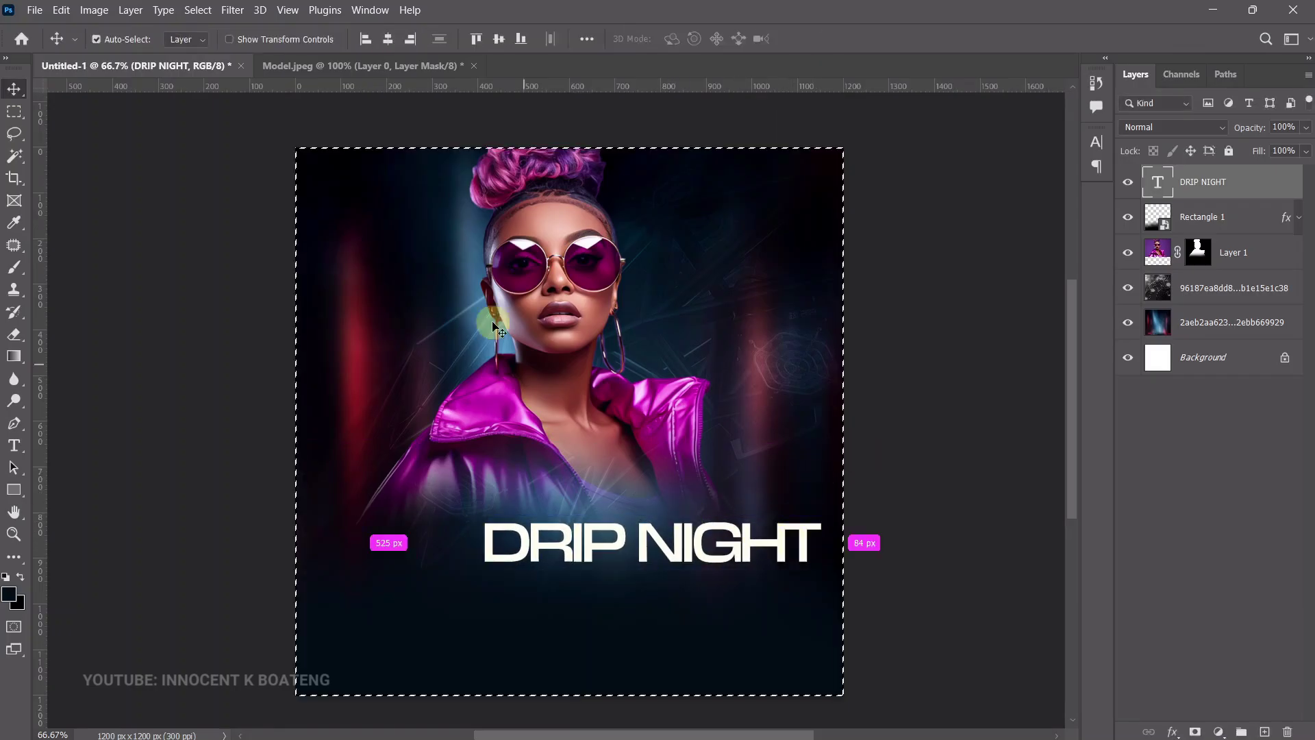
left_click(389, 41)
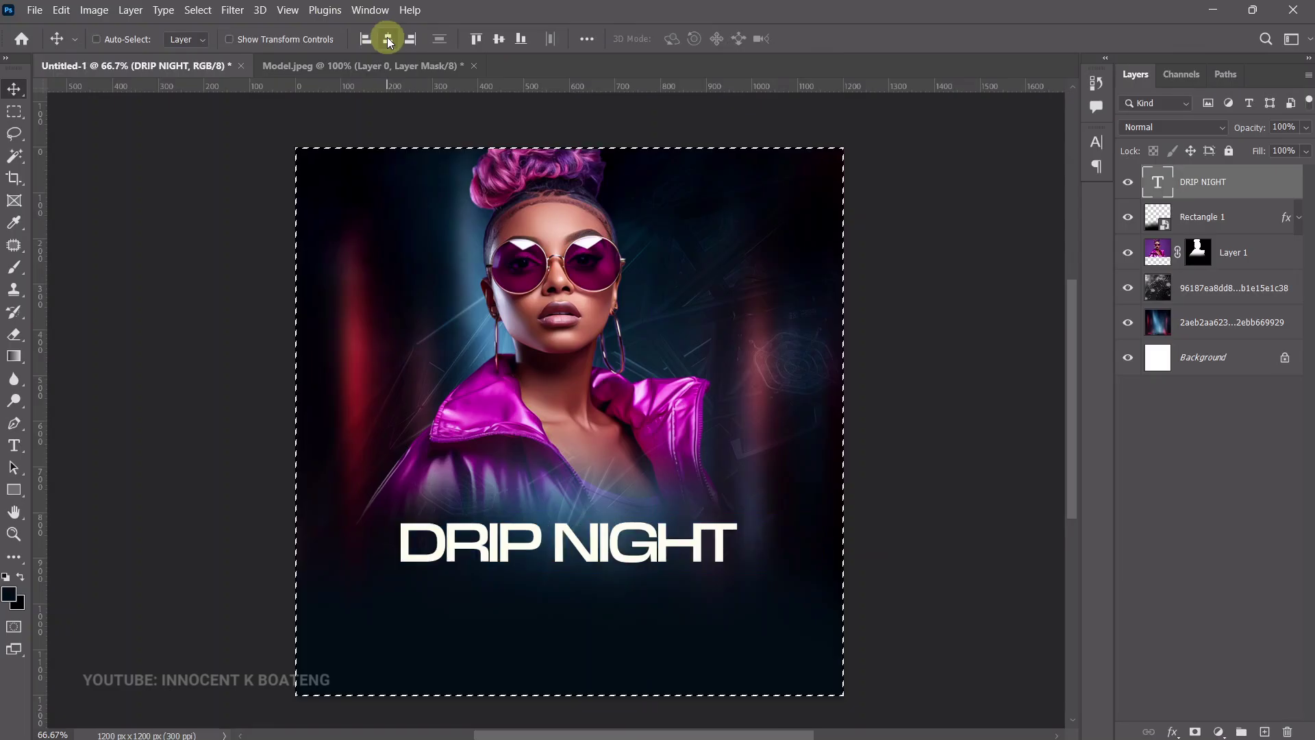
key("ctrl+d")
key("ctrl+t")
left_click_drag(738, 515, 828, 499)
key("Return")
key("ctrl+a")
left_click(388, 39)
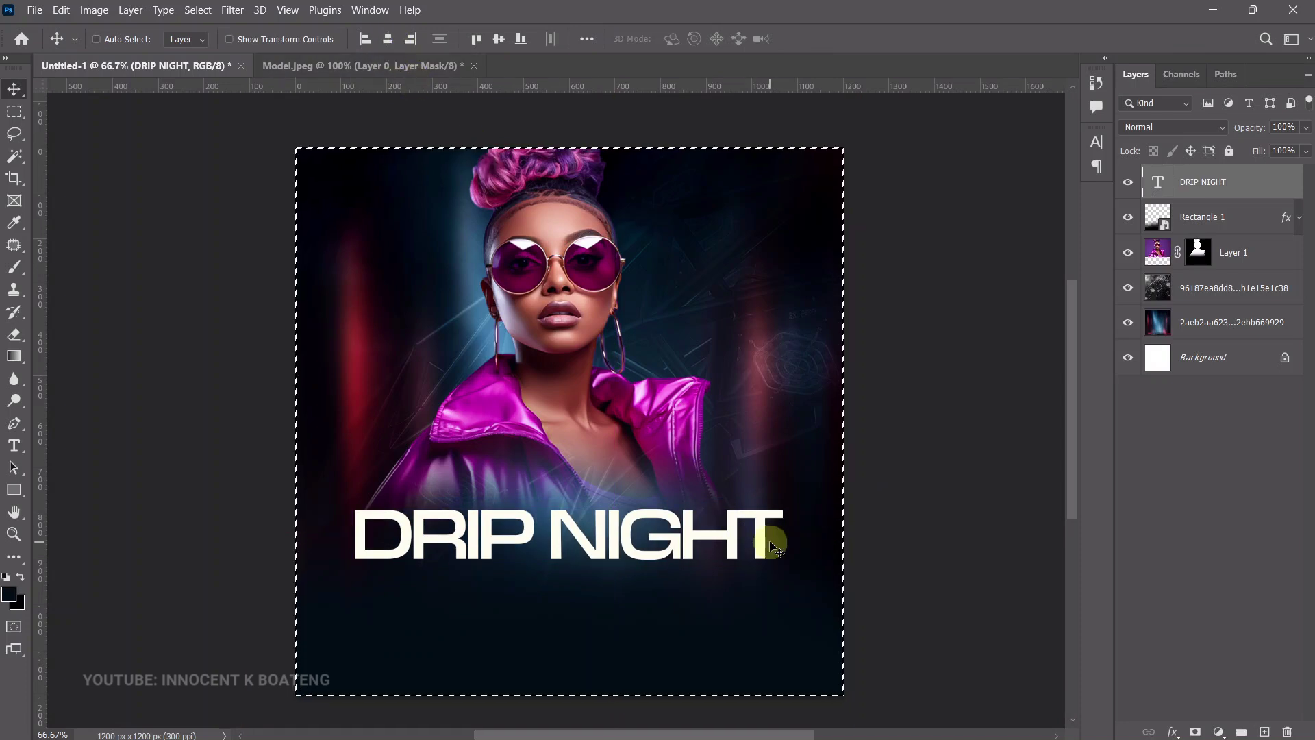
key("ctrl+d")
Apply a linear Gradient Overlay to the DRIP NIGHT title with the magenta-to-light-pink preset, using #be14a9 as the starting colour and a 0° angle.
right_click(1208, 183)
left_click(1043, 31)
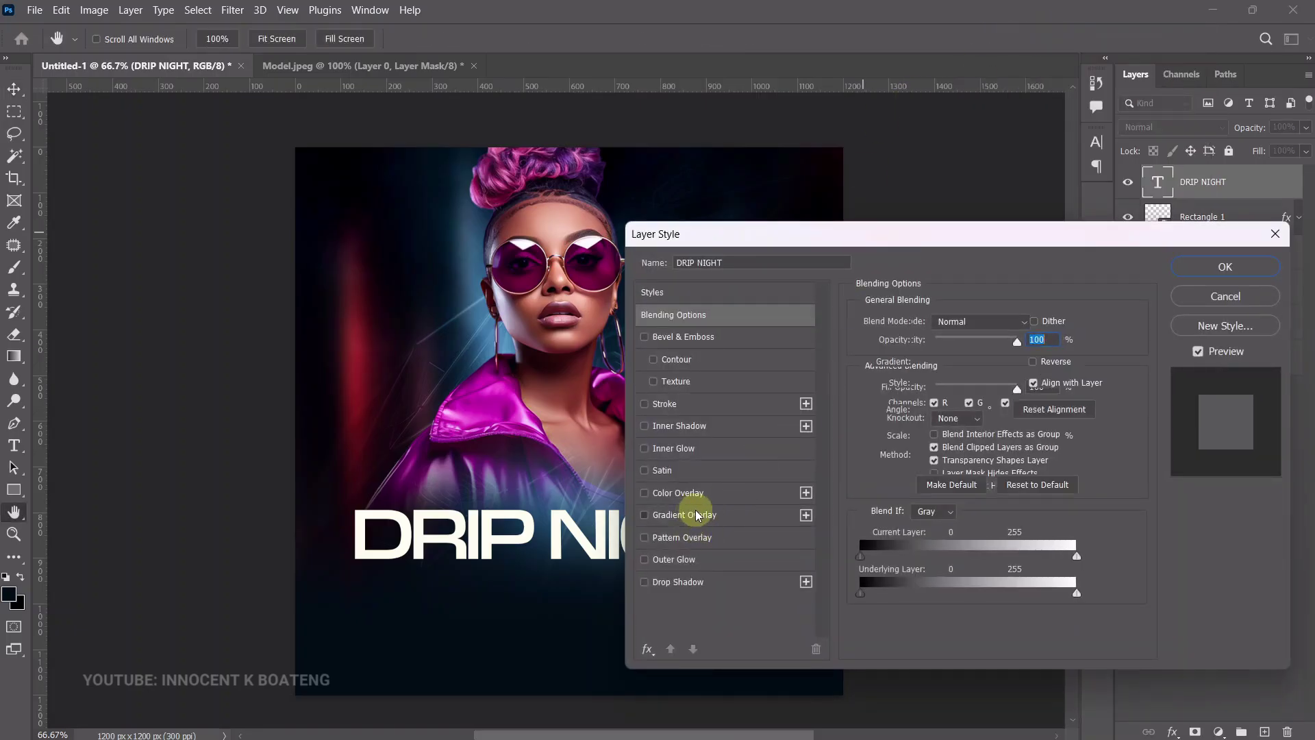
left_click(696, 515)
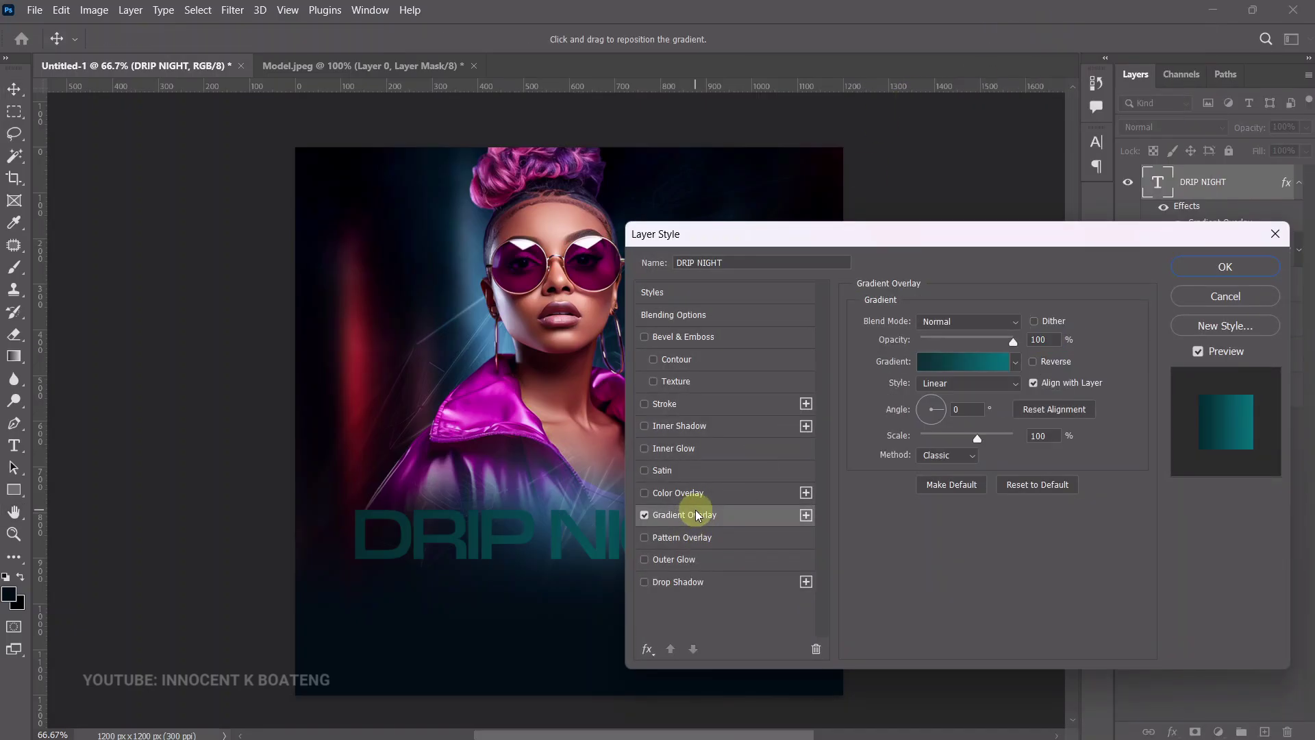
left_click(981, 368)
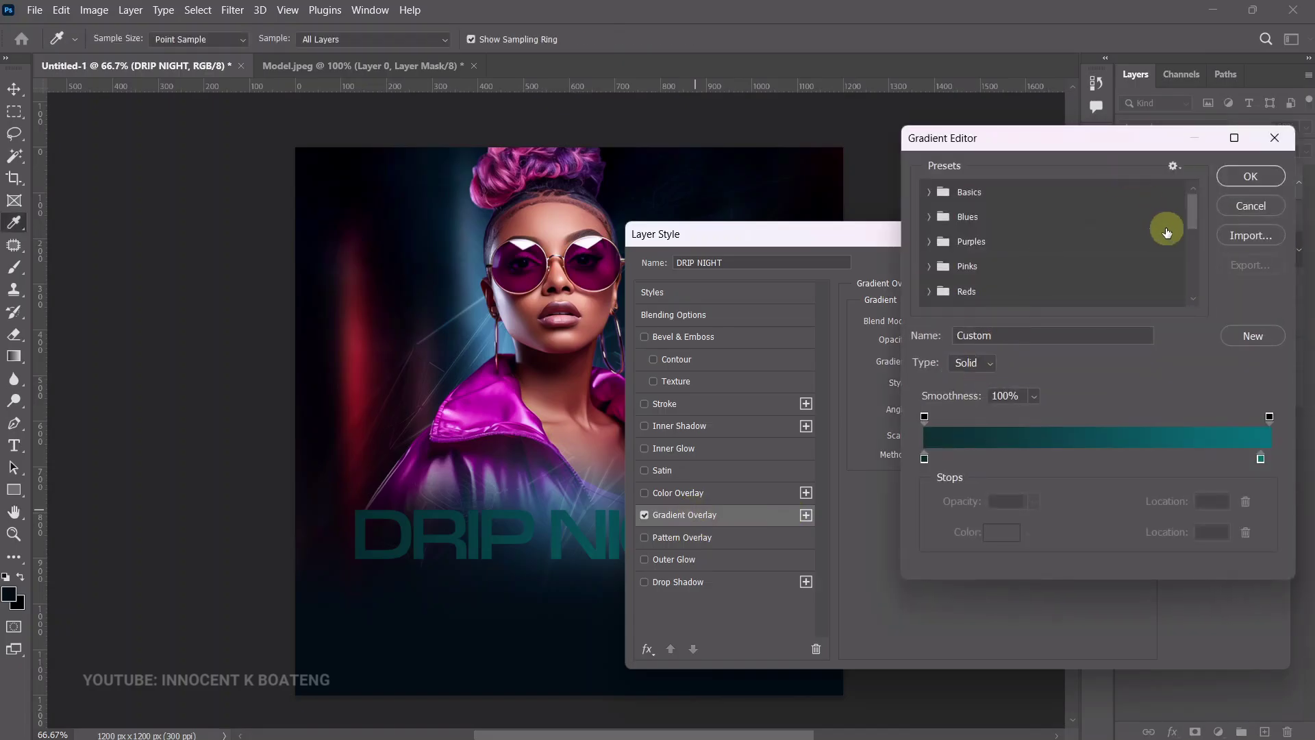
left_click_drag(1190, 211, 1167, 322)
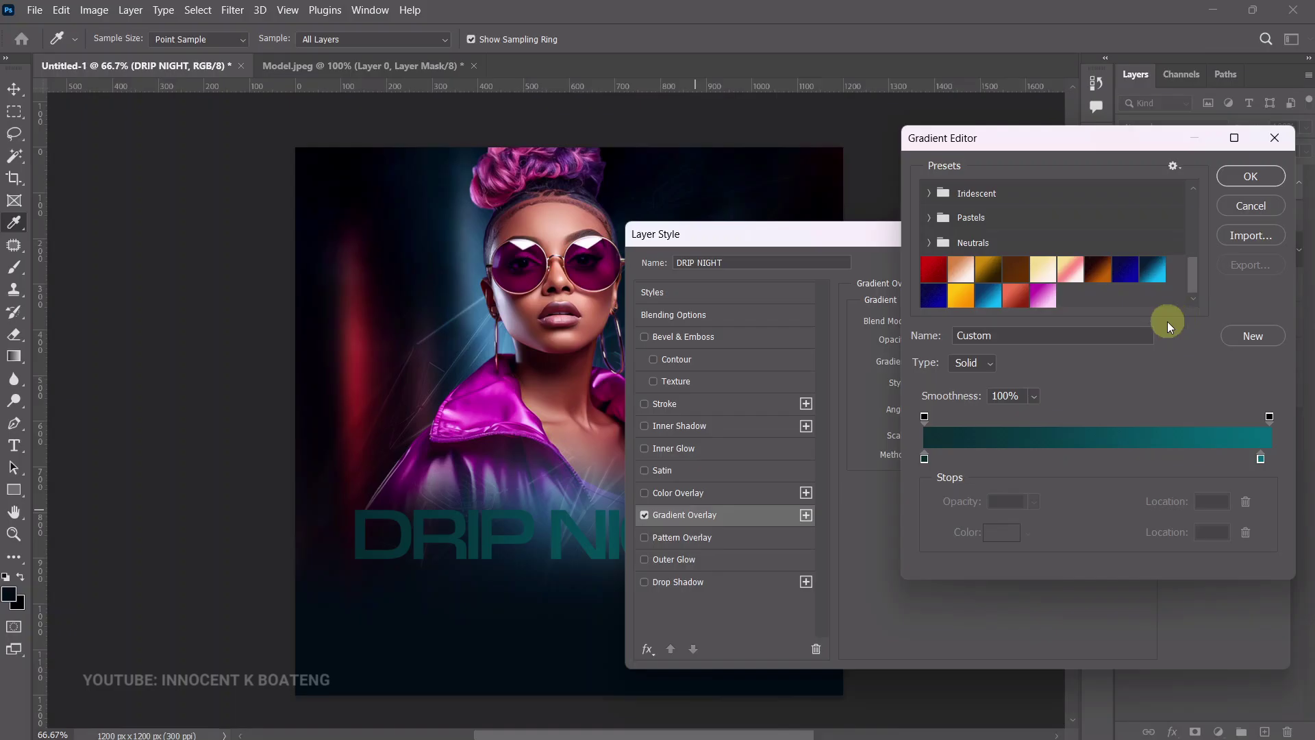
left_click(1045, 296)
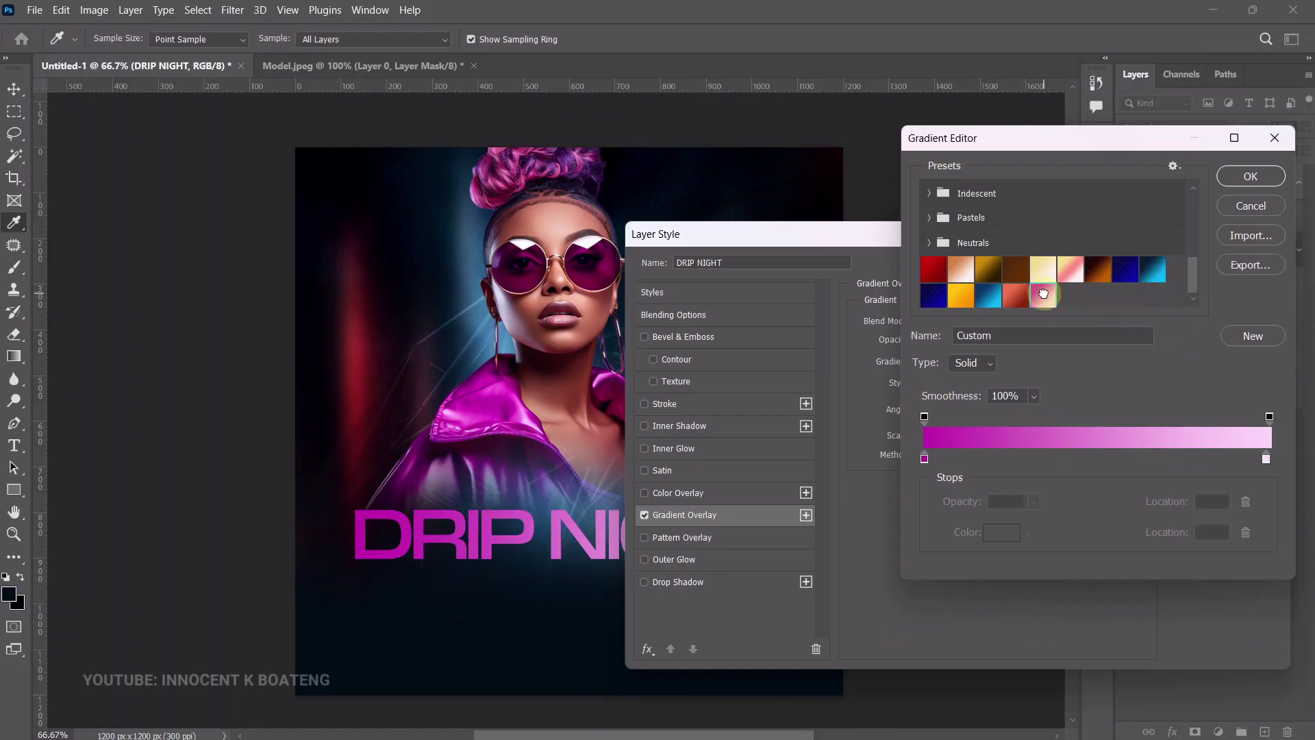
left_click(926, 460)
left_click(990, 531)
left_click(1168, 266)
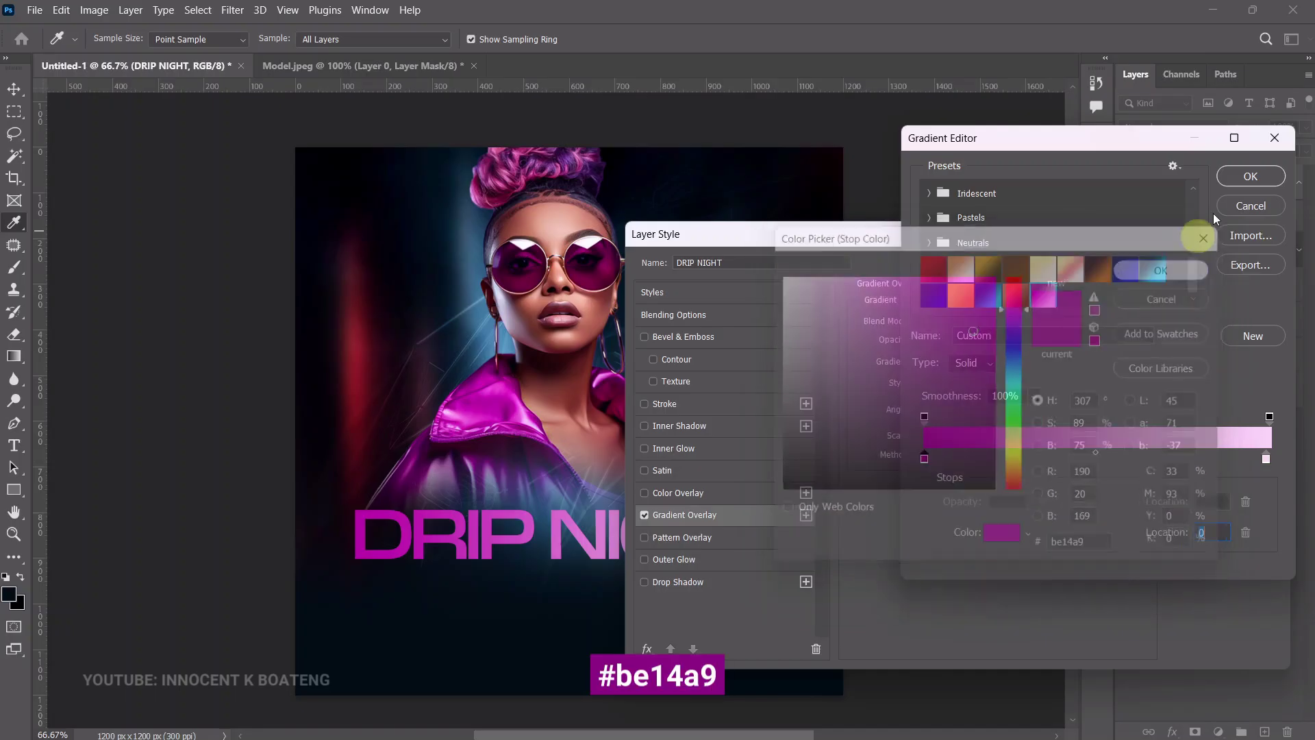
left_click(1260, 179)
left_click_drag(856, 241, 1009, 173)
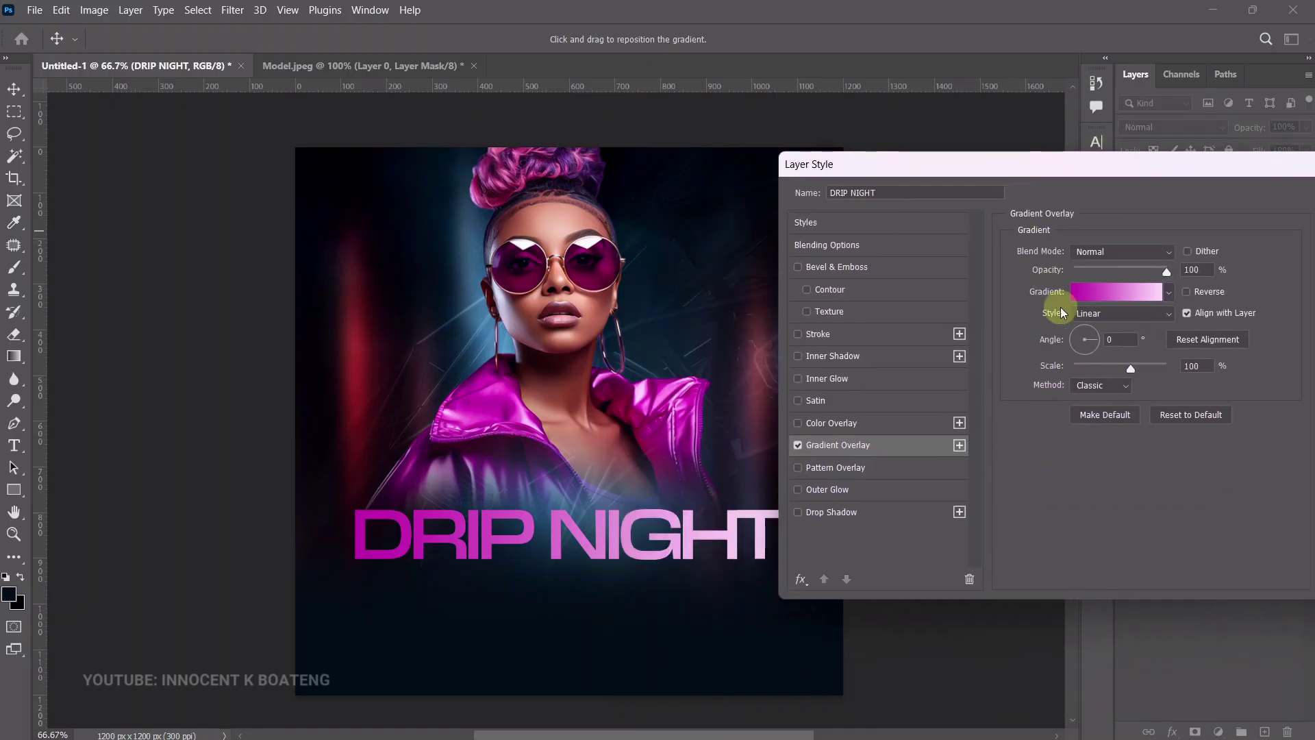
left_click_drag(1085, 358, 1076, 341)
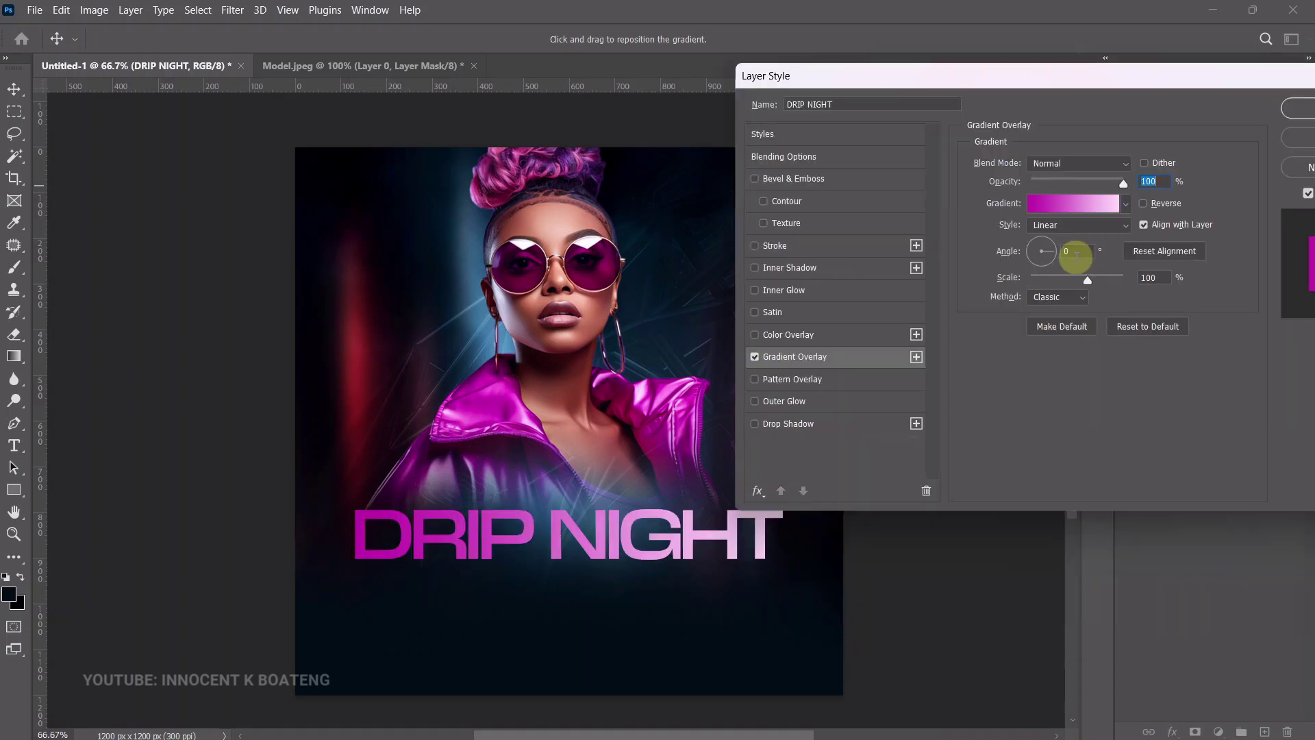
Add an Outer Glow to the DRIP NIGHT title in magenta sampled from the jacket, with a size of 59 px.
left_click(805, 404)
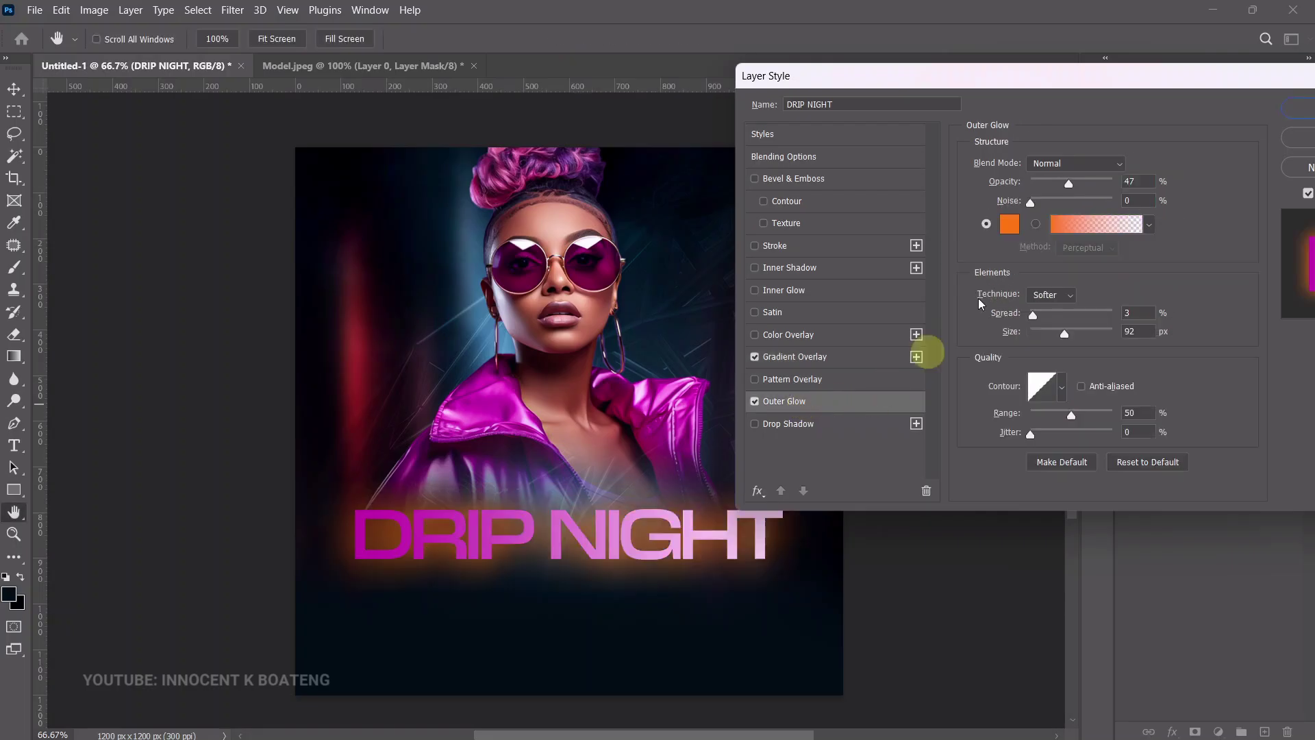
left_click(1010, 224)
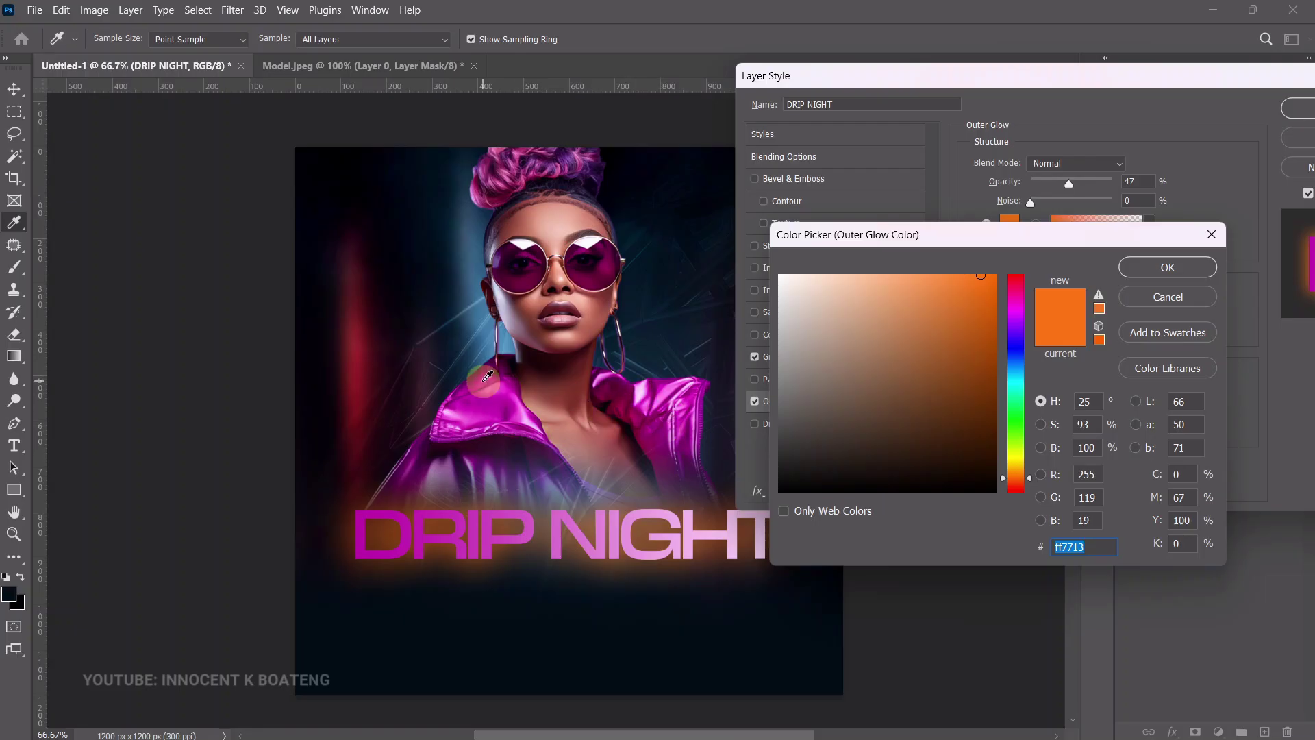
left_click(501, 391)
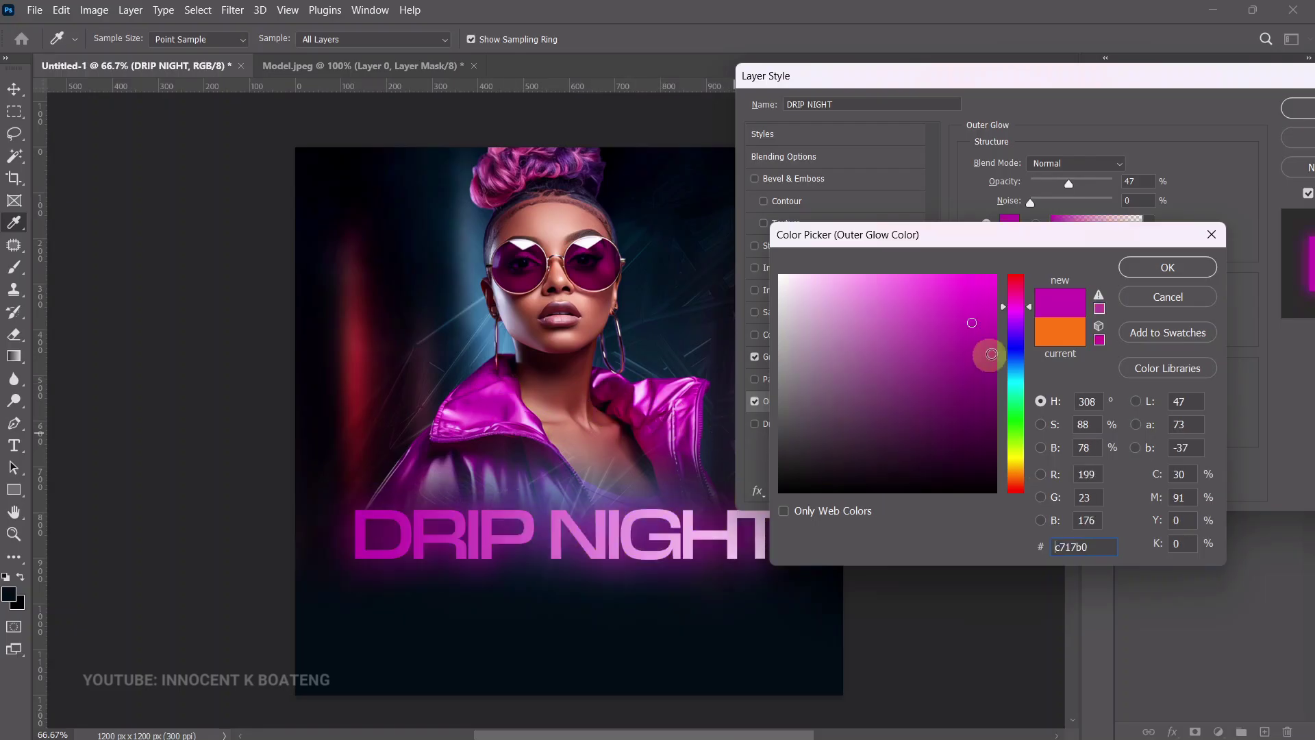
left_click(1159, 268)
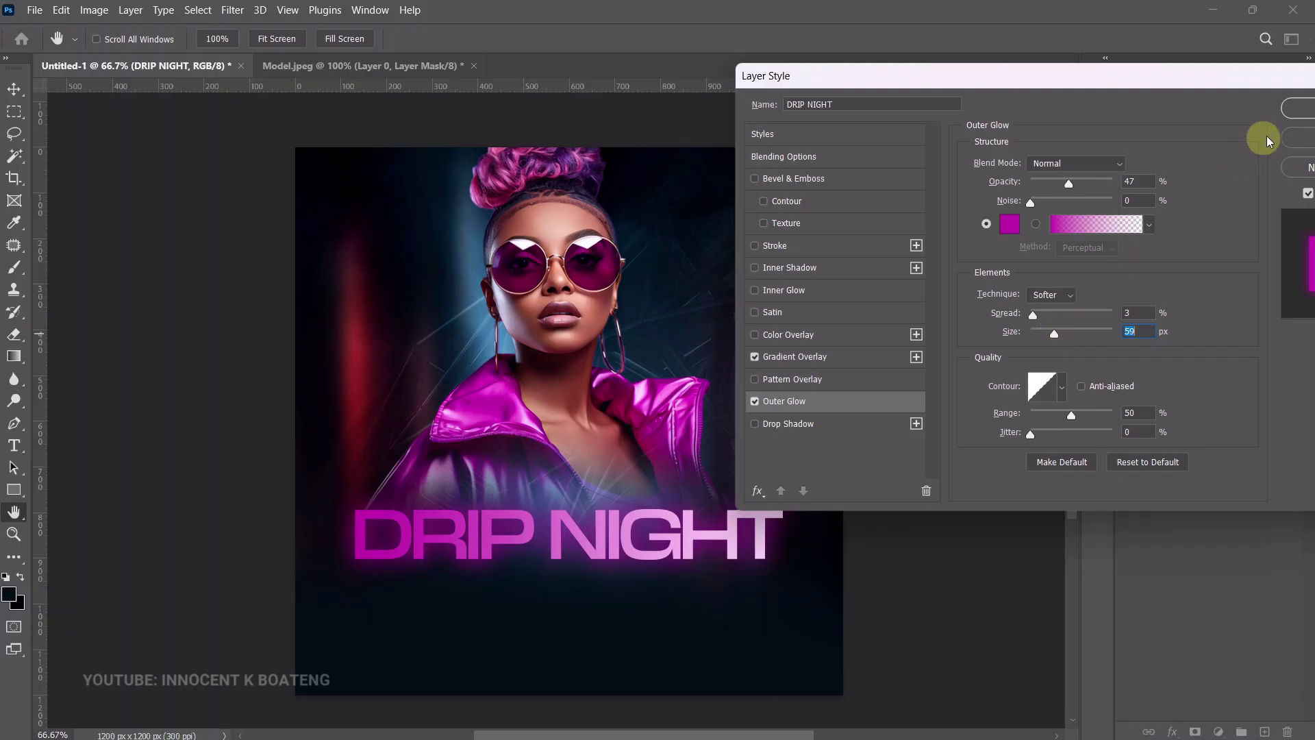
left_click(1303, 116)
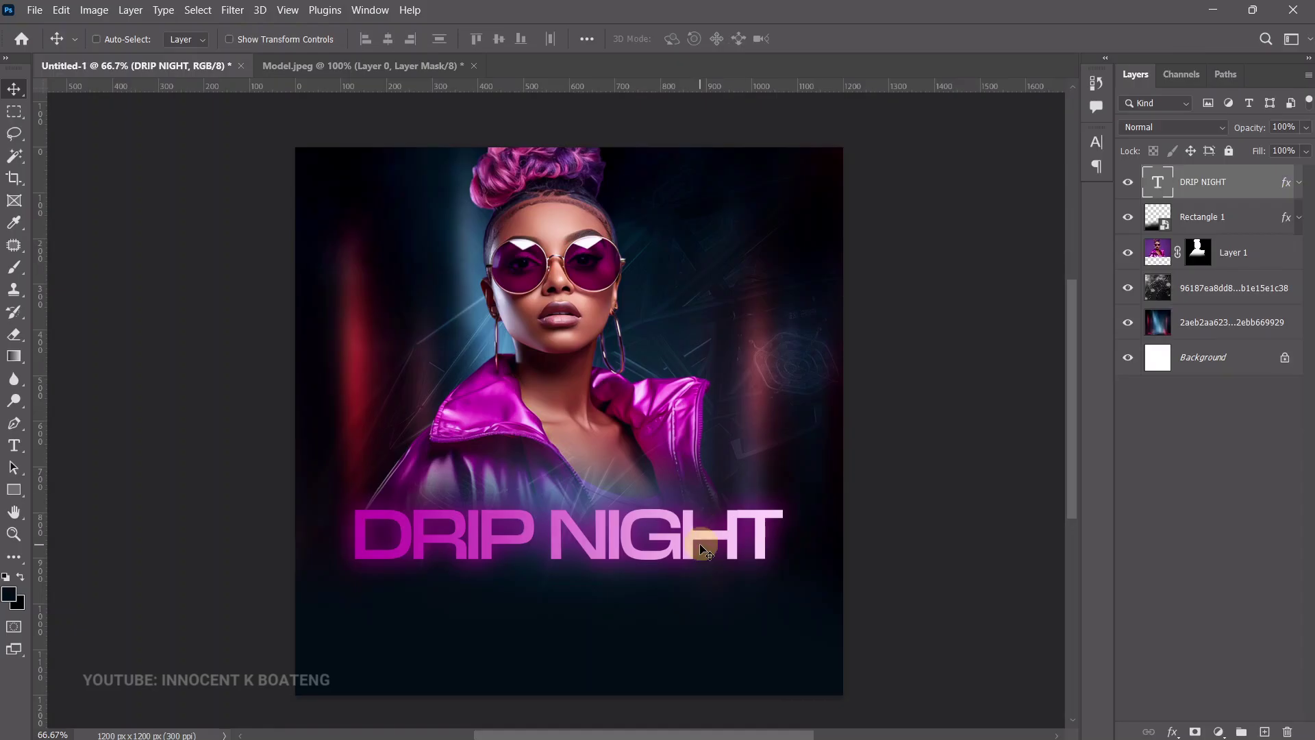
Add a two-line text in Poppins Medium below the title: "PREMIUM 360 NIGHT CLUB & VIP LOUNGE" and "@ ECLIPSE BAY, NKROFUL".
key("t")
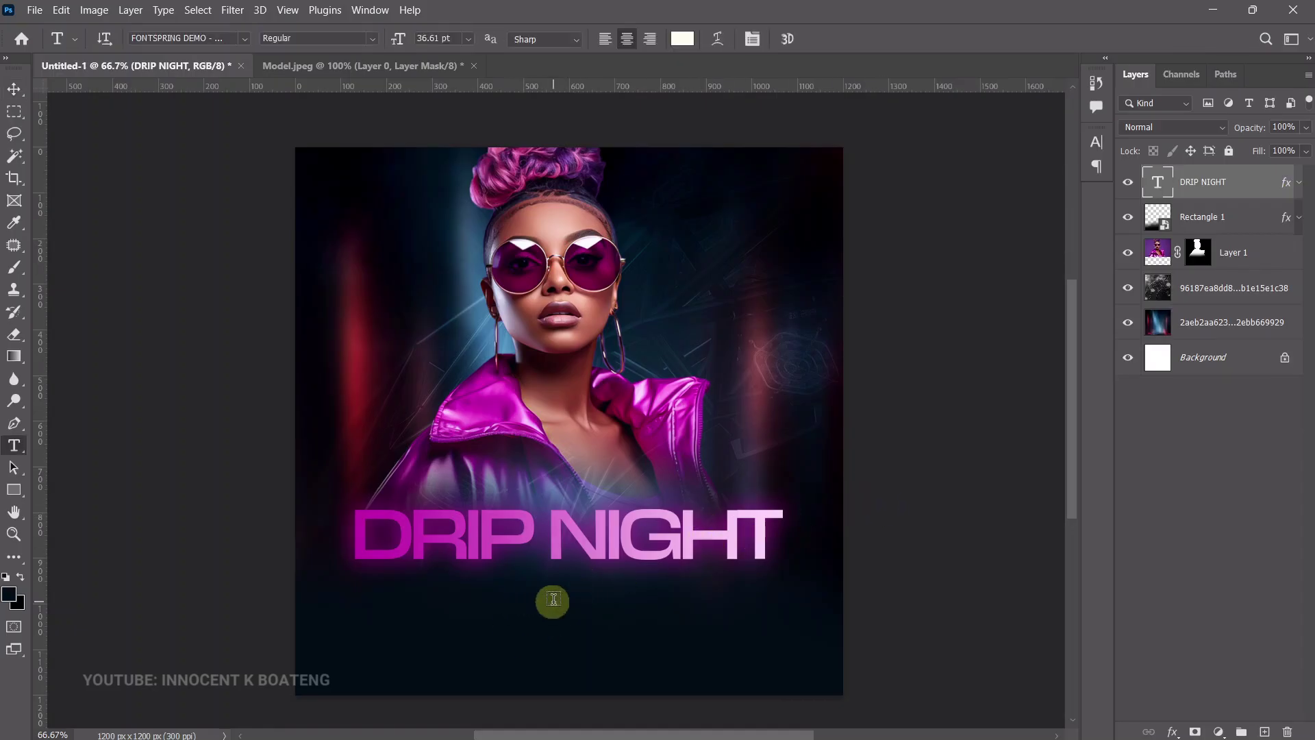
left_click(553, 603)
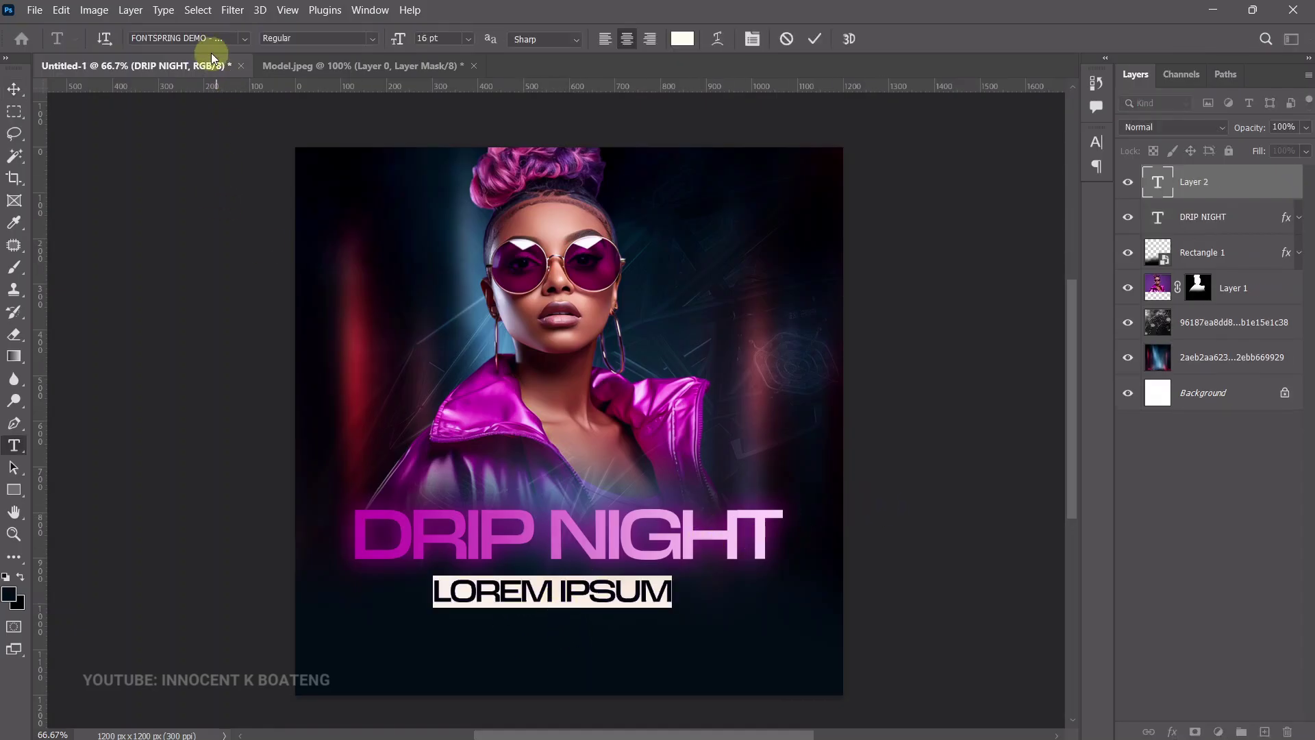
type("po")
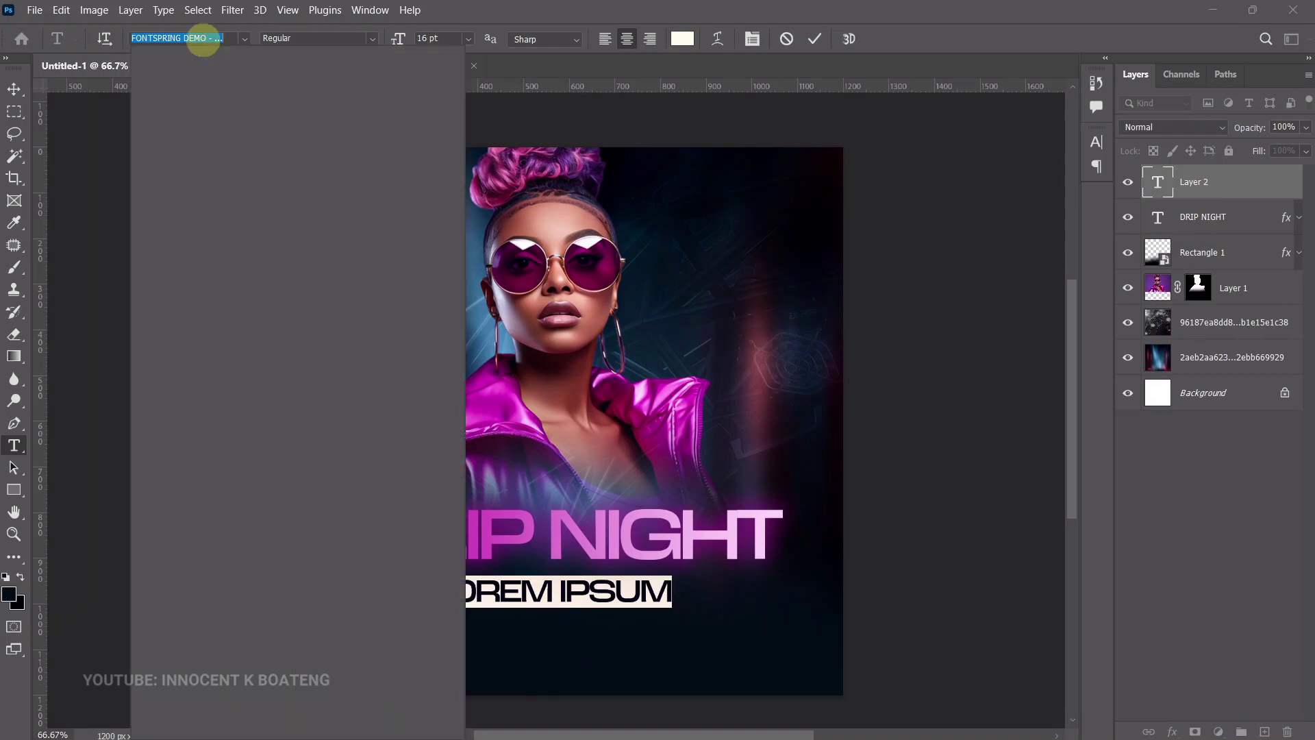
type("ppins")
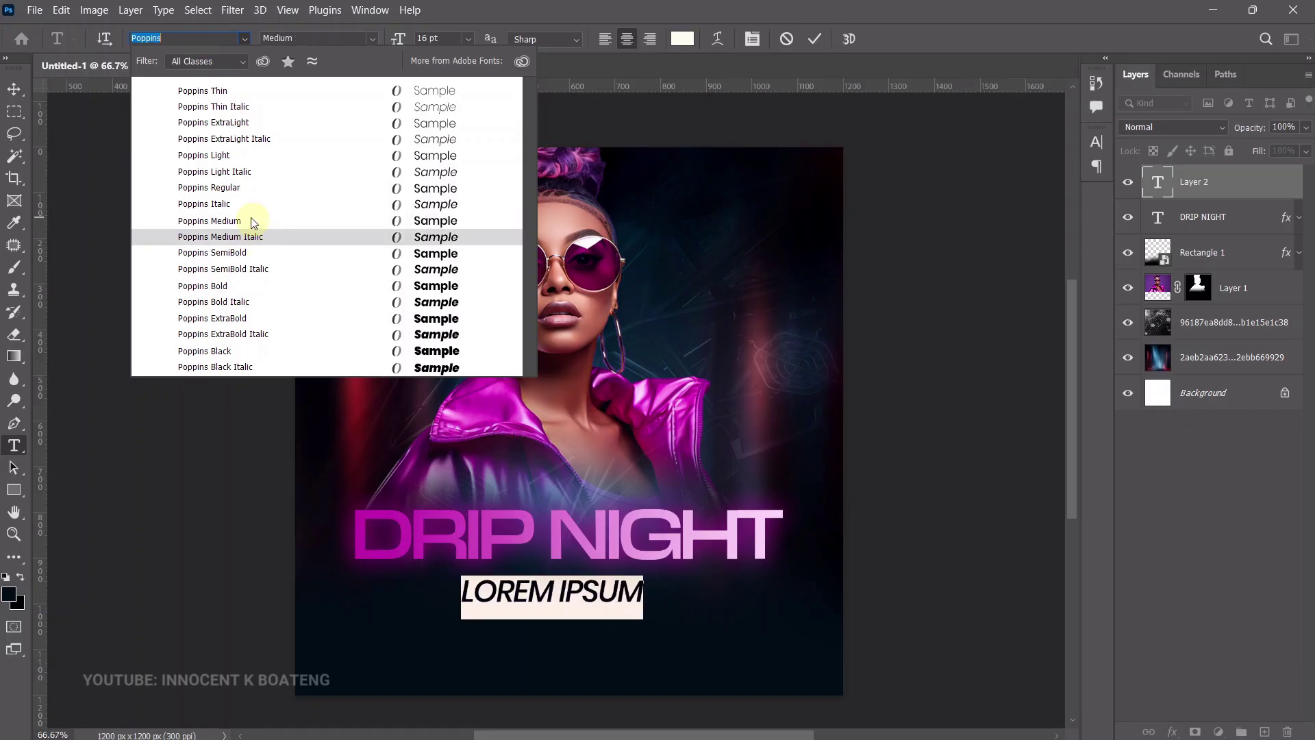
left_click(250, 220)
type("PREMIUM 360 NIGHT CLUB & VIP LOUNGE @ ECLIPSE BAY, NKROFUL")
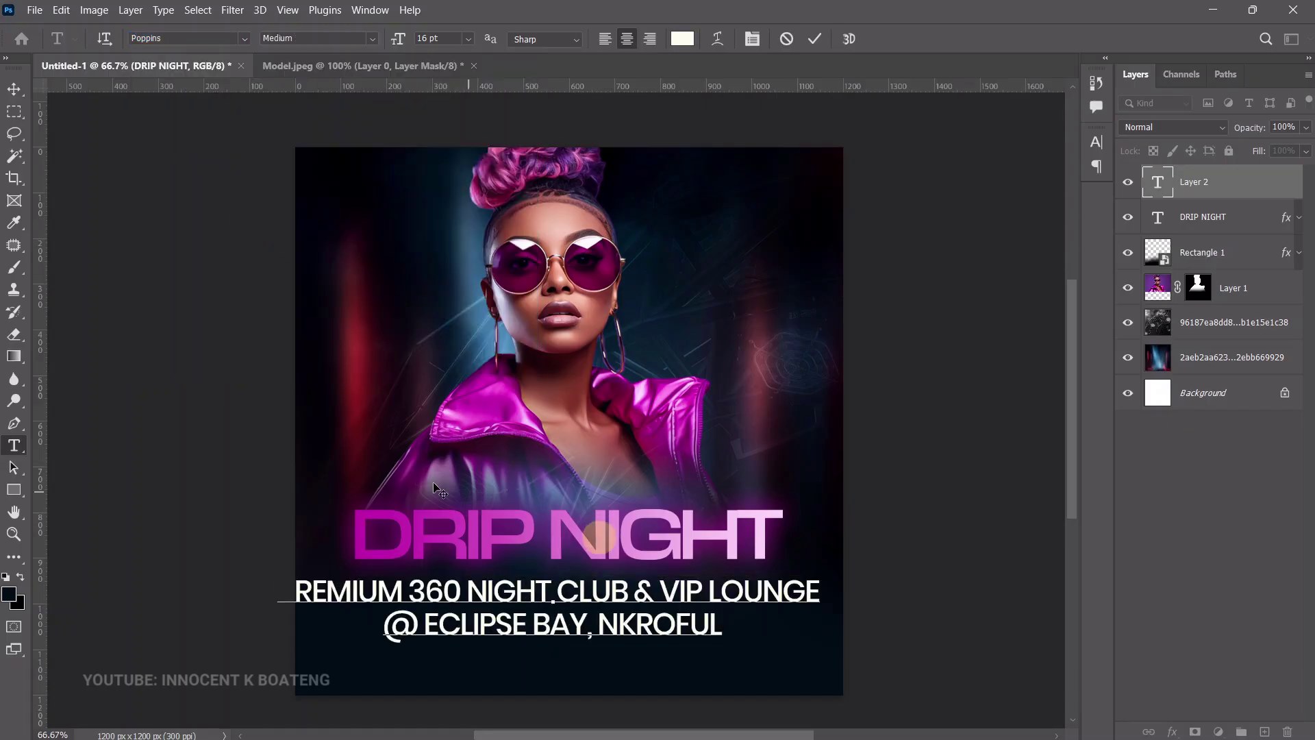
key("ctrl+Return")
Scale the venue text down to about 59%, centre it horizontally on the canvas, and move it up closer to the title.
key("ctrl+t")
left_click_drag(837, 563, 603, 602)
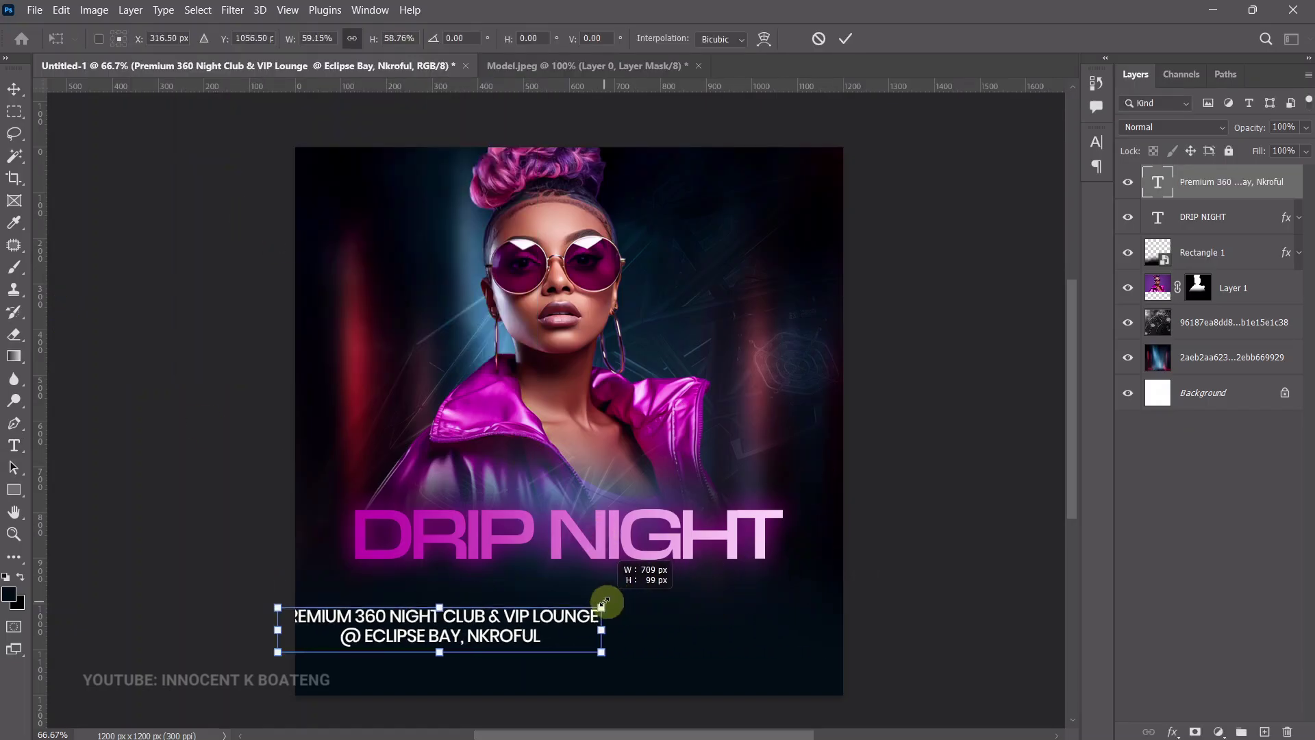
key("Return")
key("ctrl+a")
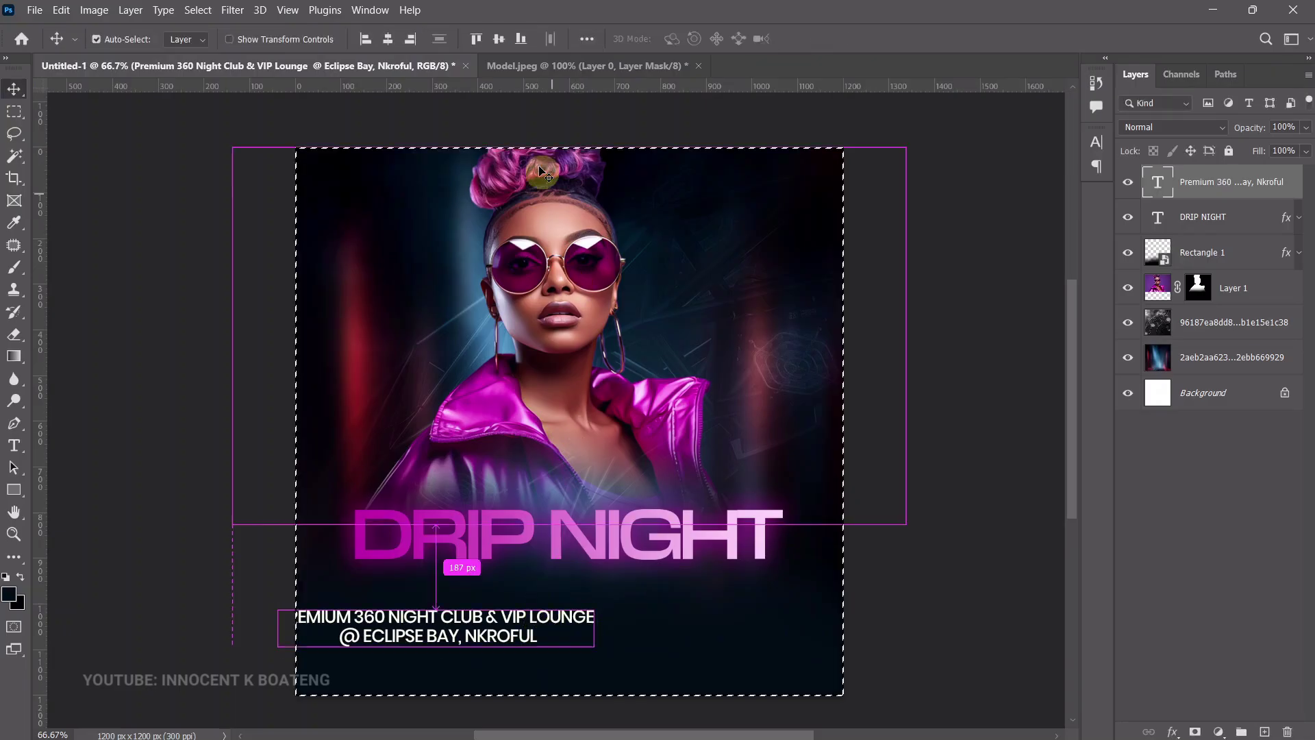
left_click(388, 39)
key("ctrl+d")
left_click_drag(642, 626, 642, 607)
scroll(377, 353, "down", 1)
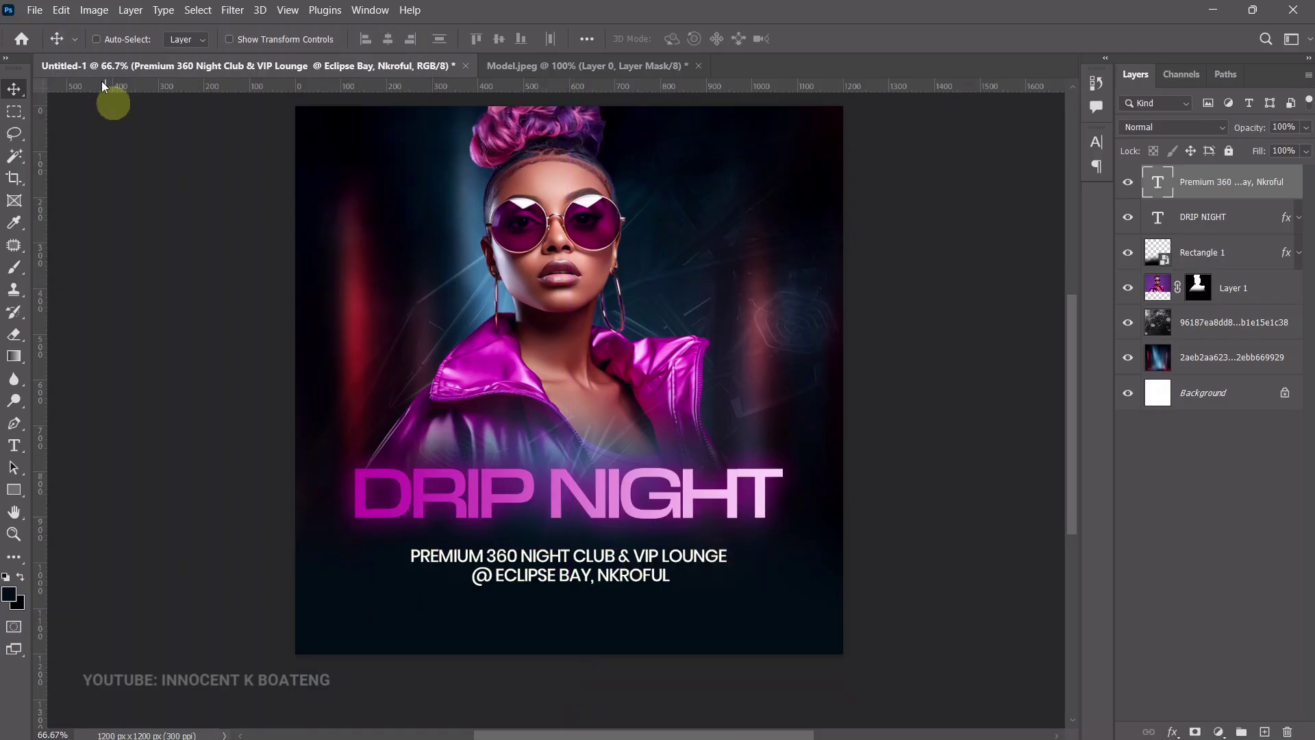
Place the location pin PNG as an embedded image, scaled to about 4.67%, below the start of the venue text.
left_click(34, 10)
left_click(122, 325)
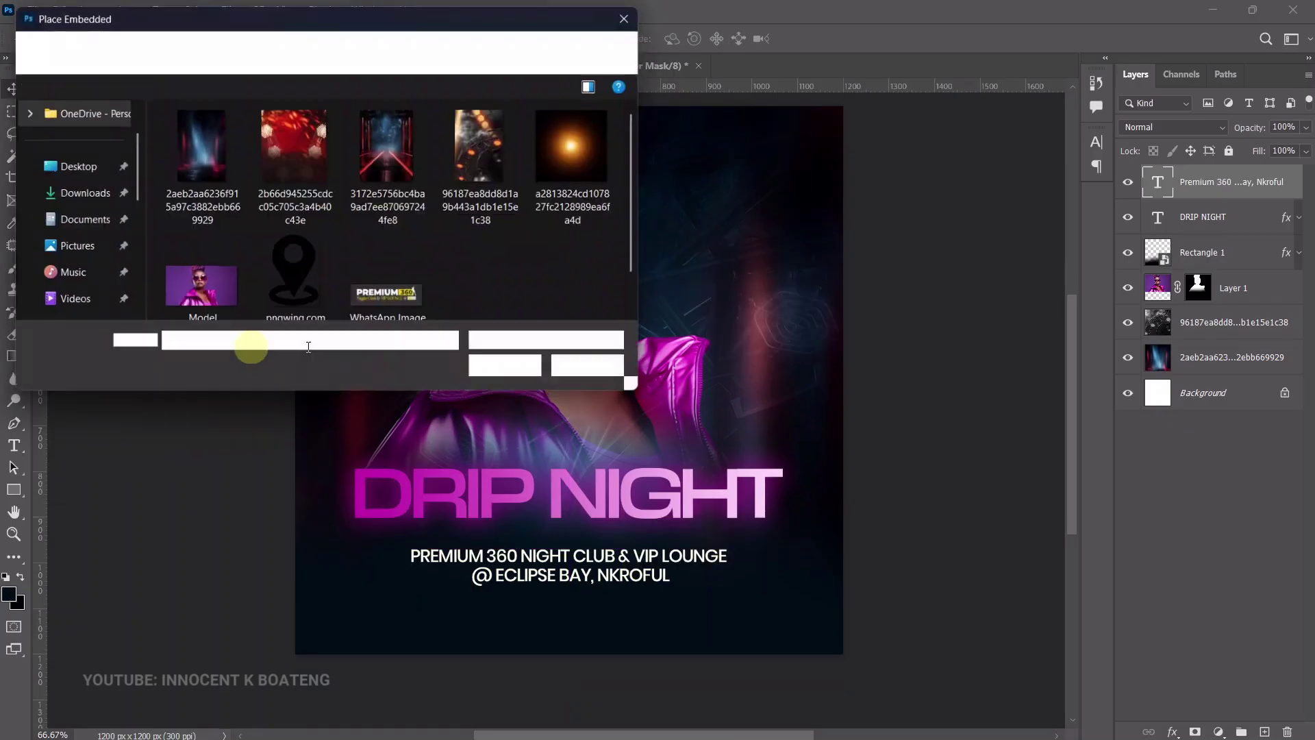
scroll(302, 259, "down", 1)
double_click(300, 259)
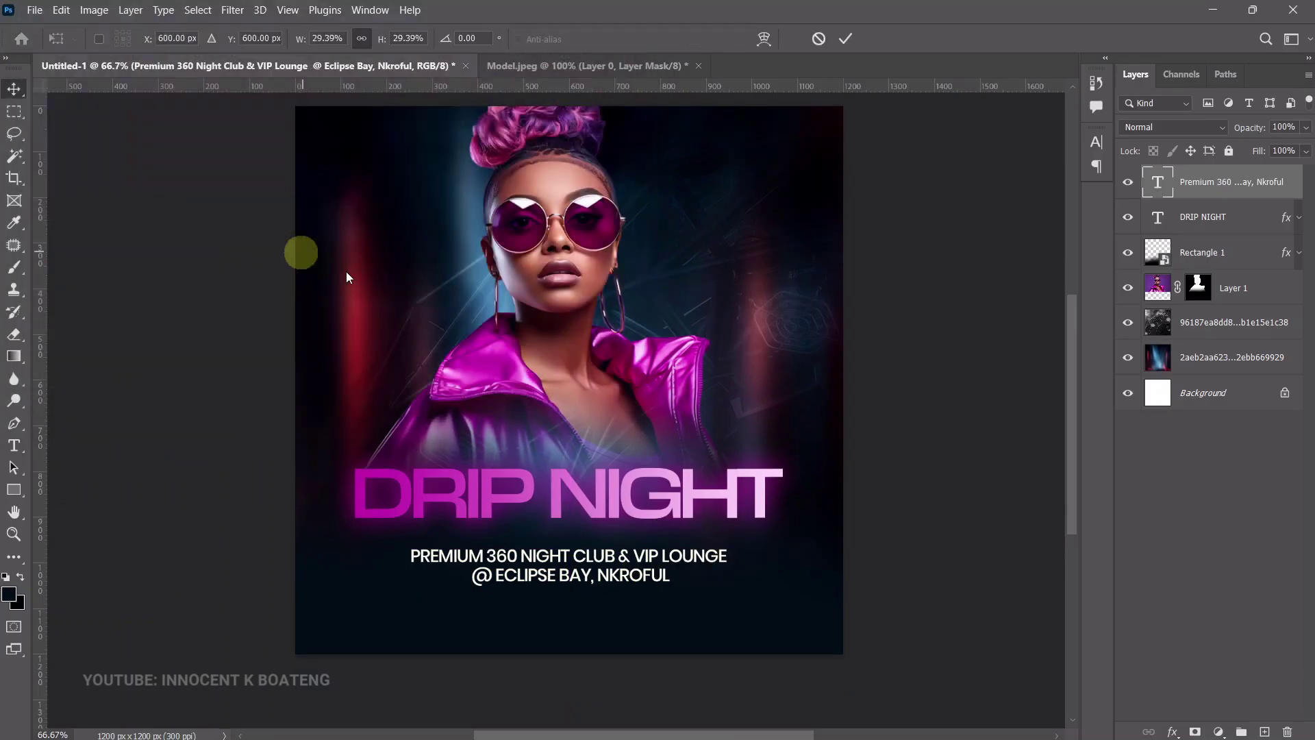
left_click_drag(749, 105, 442, 568)
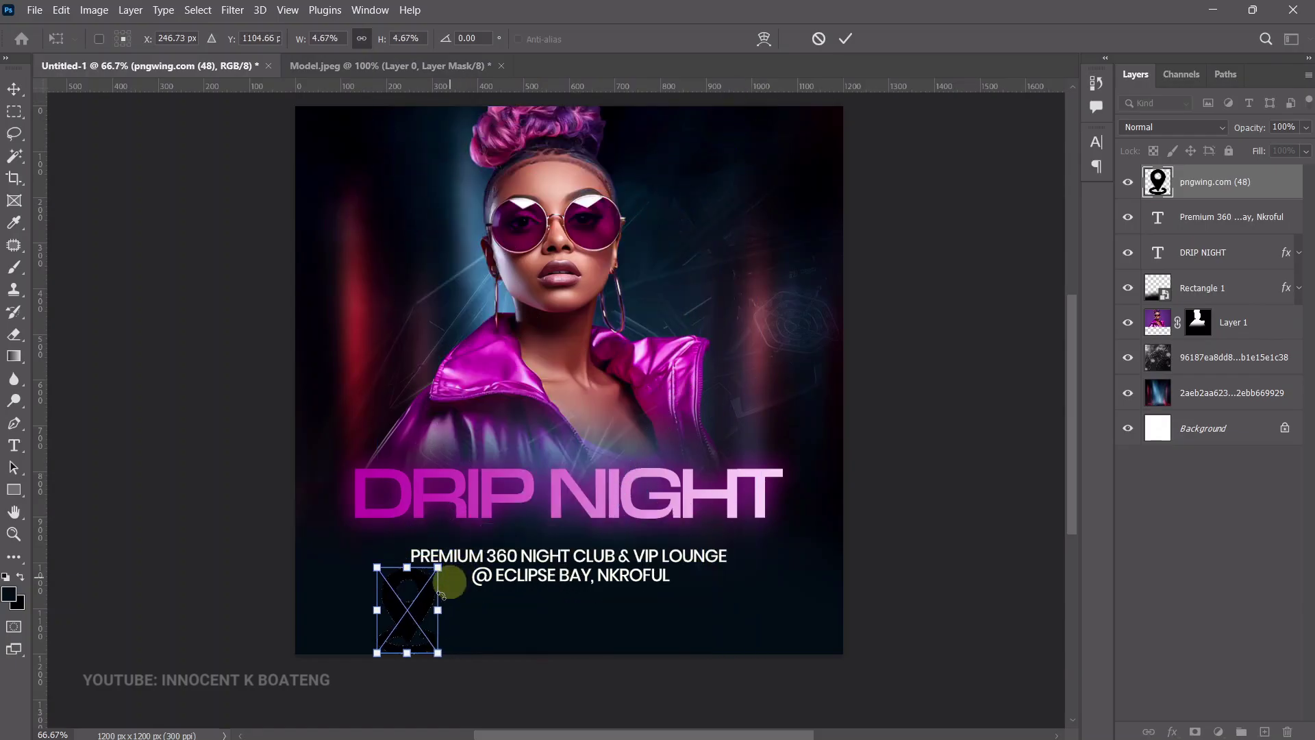
key("Return")
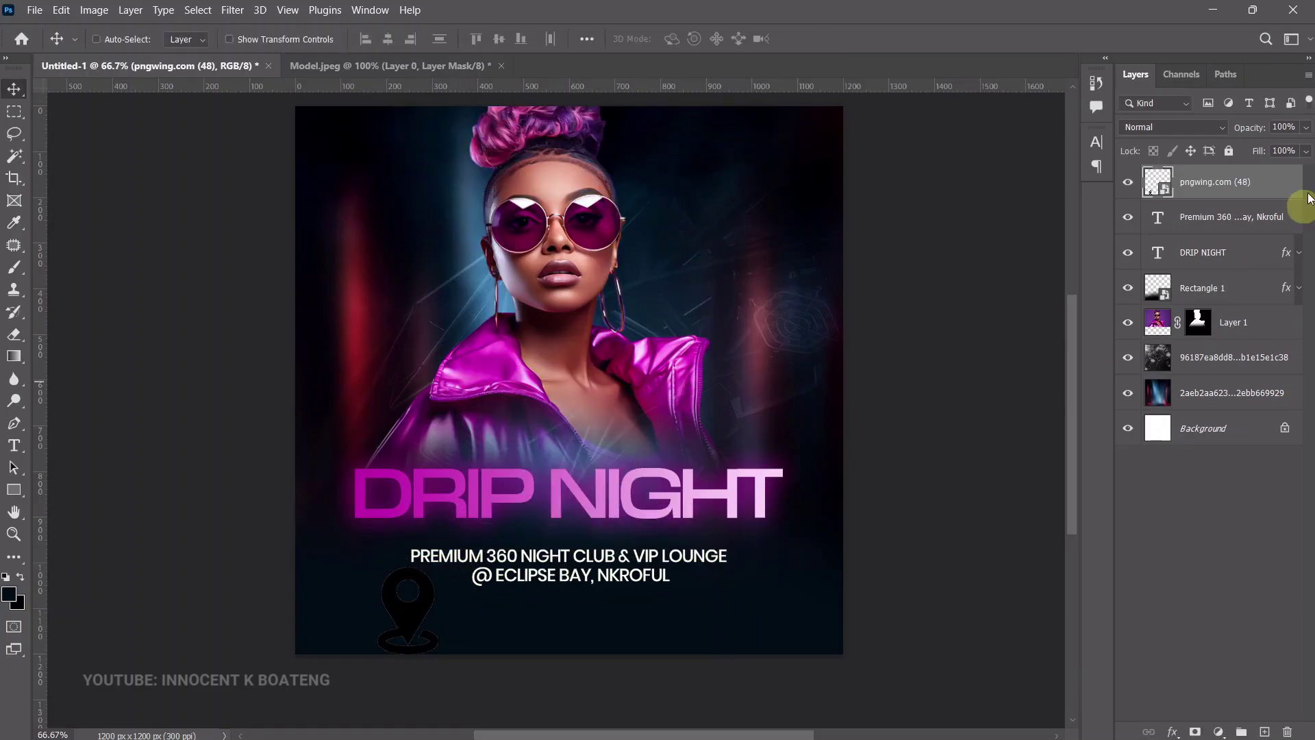
Give the location pin a bright magenta Color Overlay, based on a colour sampled from the jacket and brightened.
right_click(1220, 184)
left_click(1074, 26)
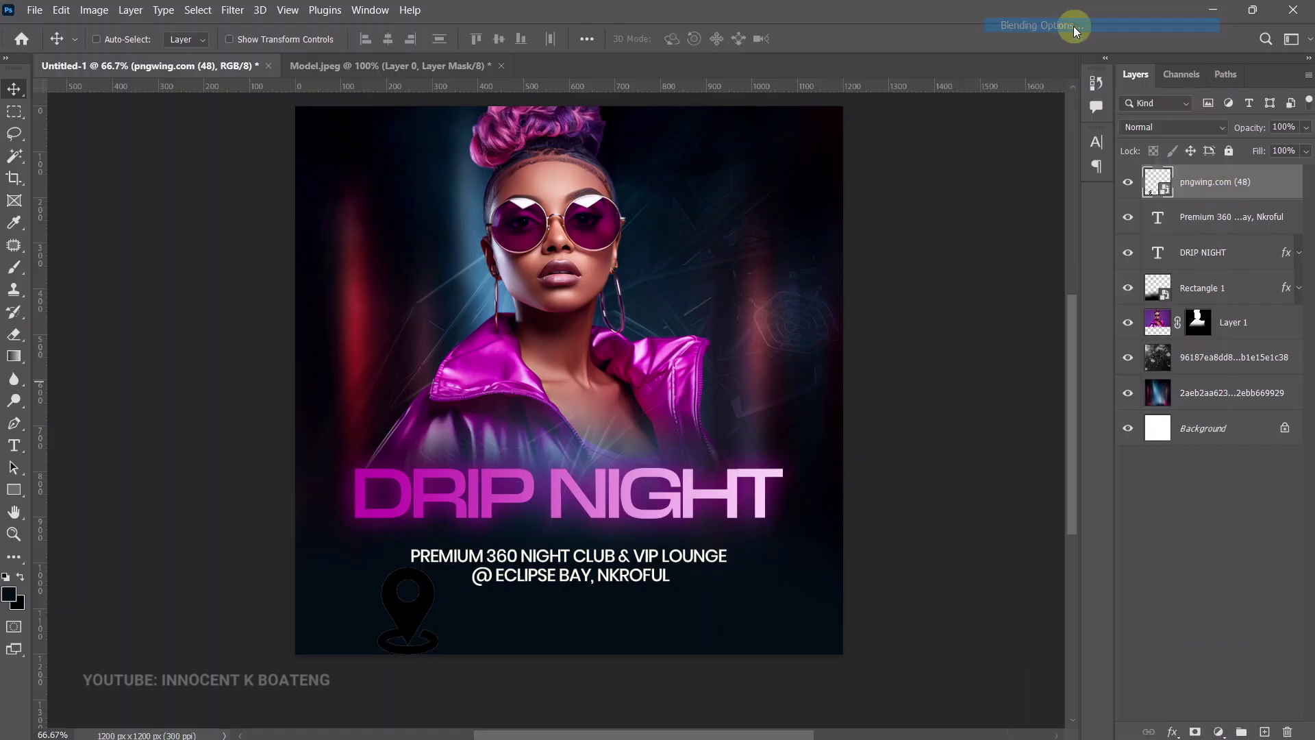
left_click(718, 342)
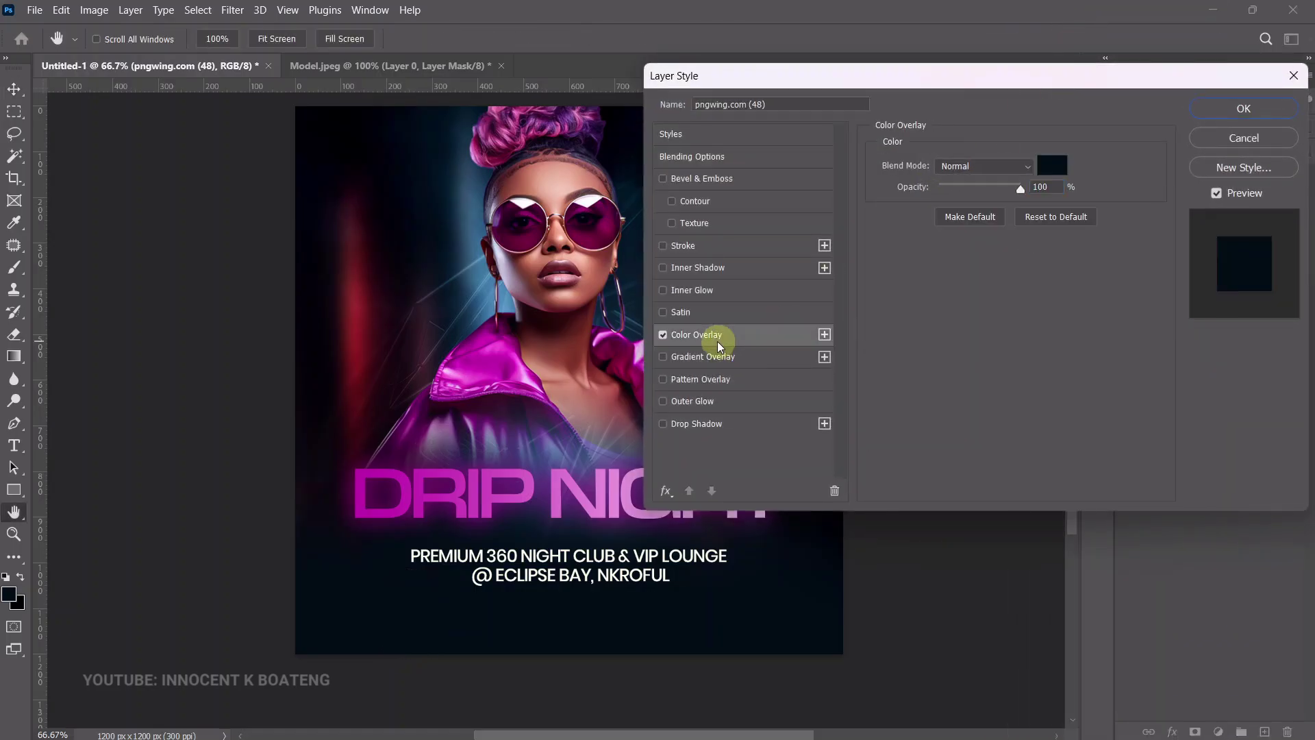
left_click(1042, 168)
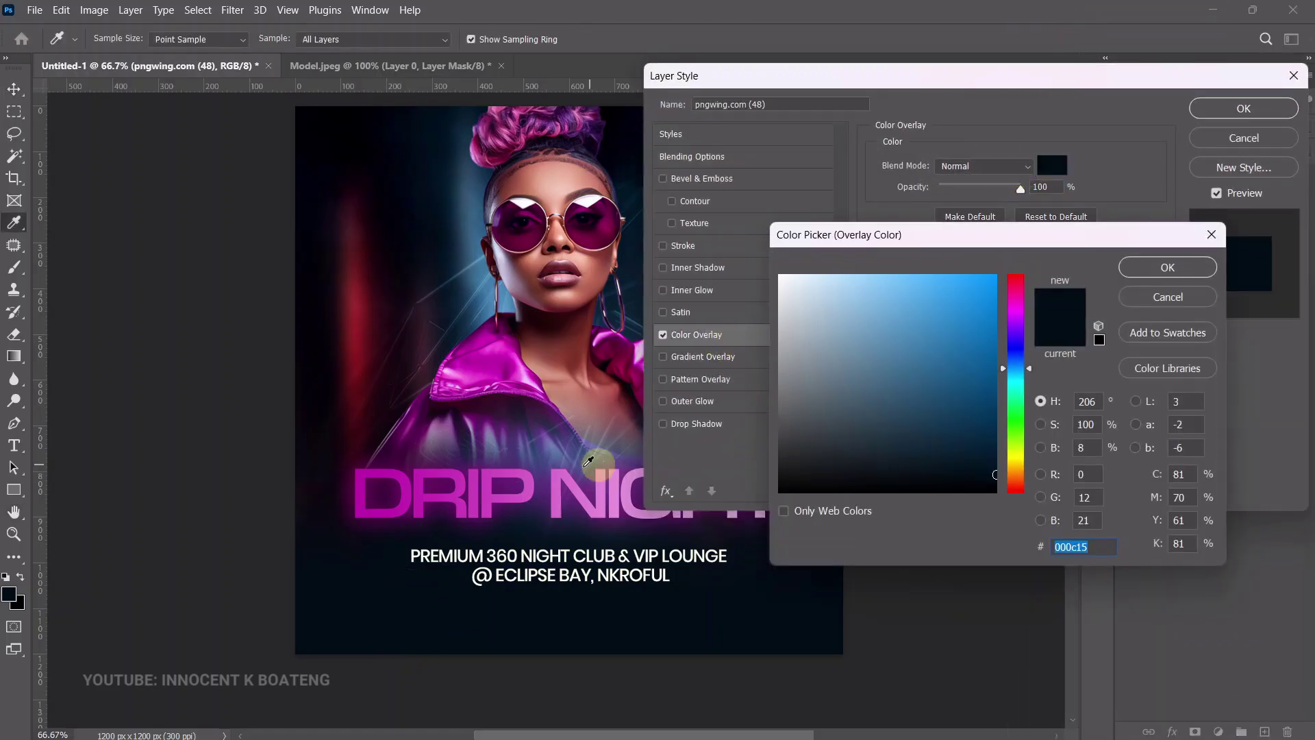
left_click(561, 477)
left_click(930, 297)
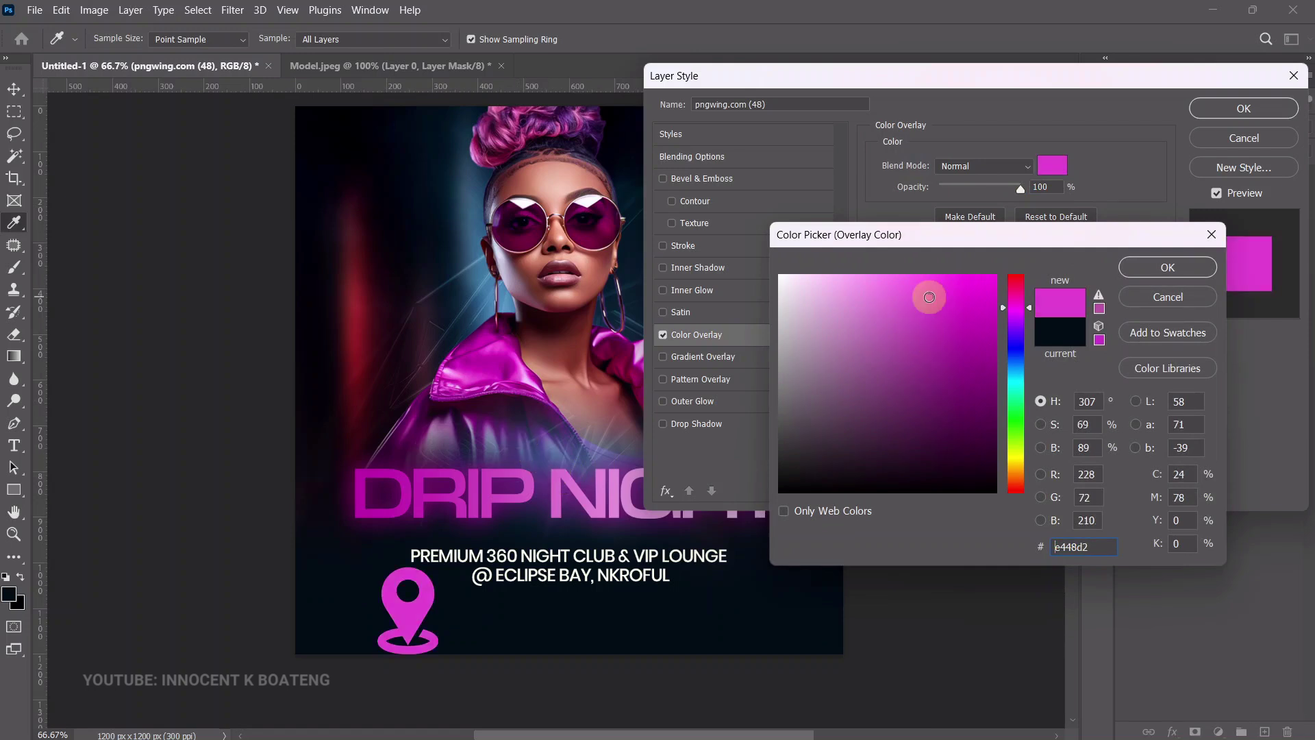
left_click(498, 365)
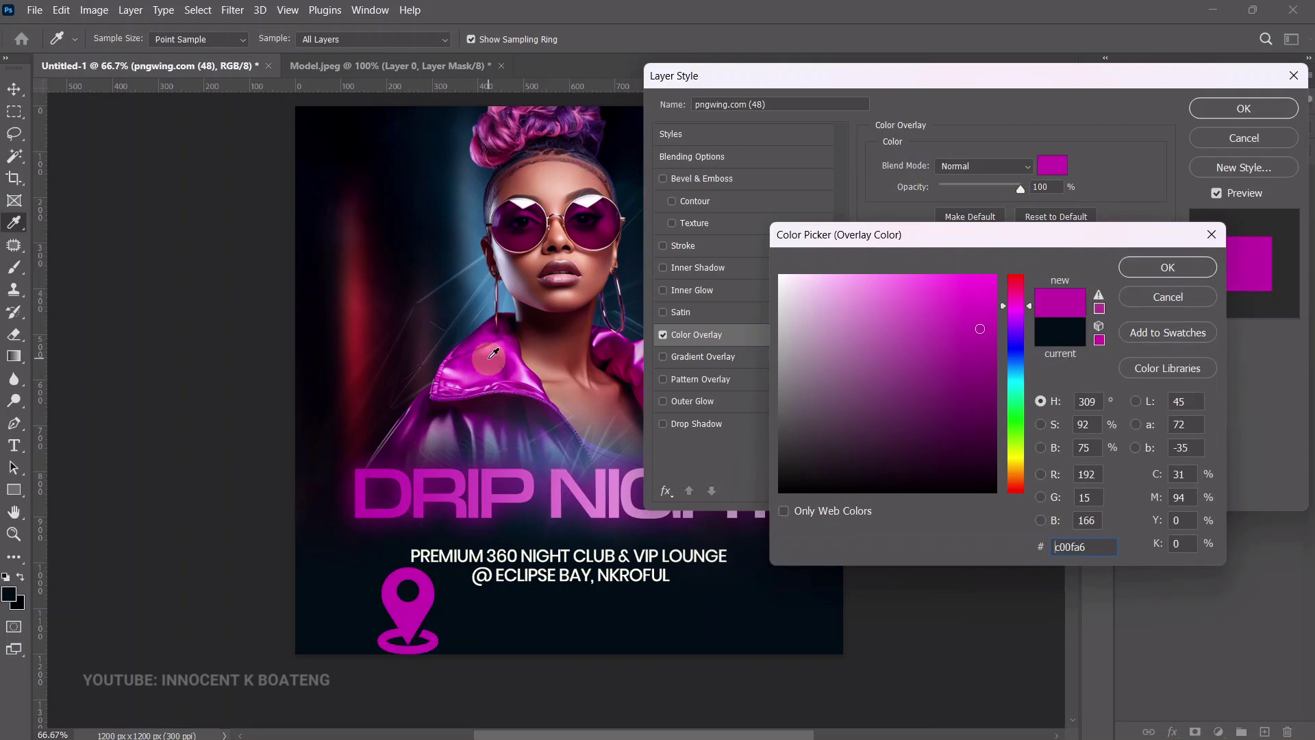
left_click(979, 304)
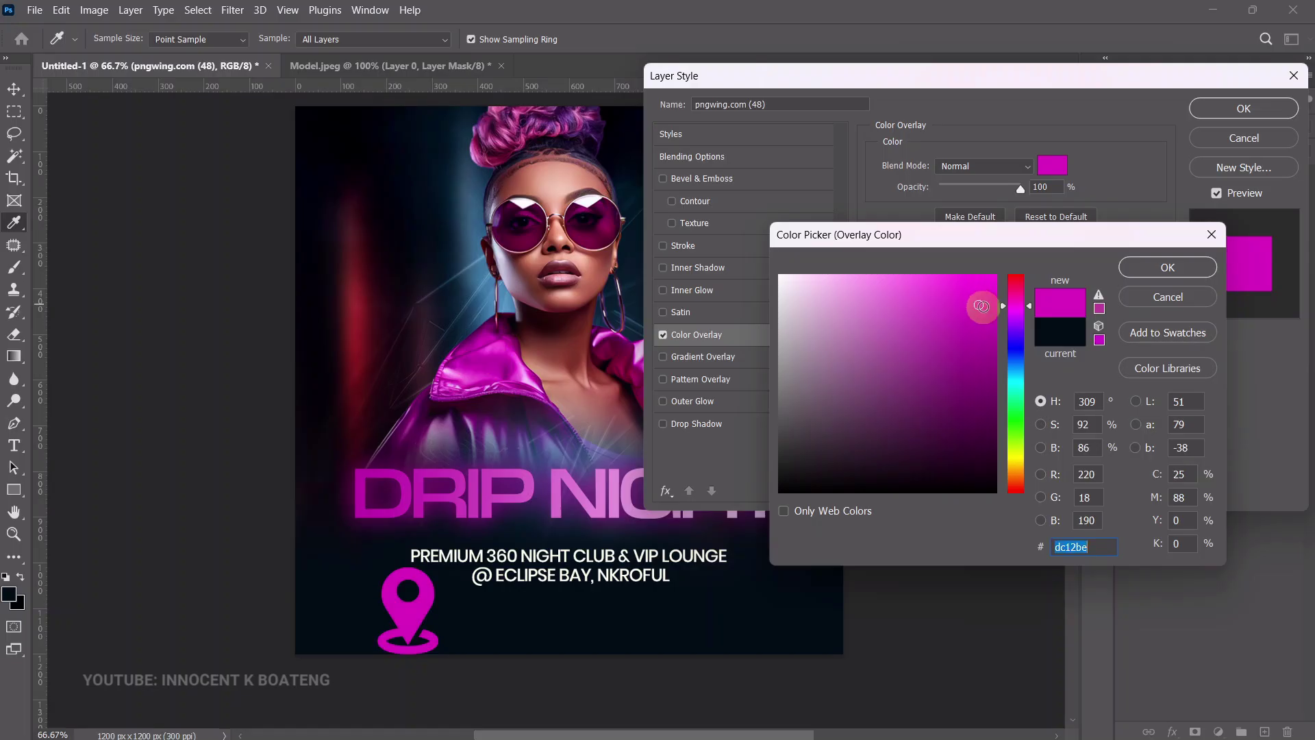
left_click(1168, 267)
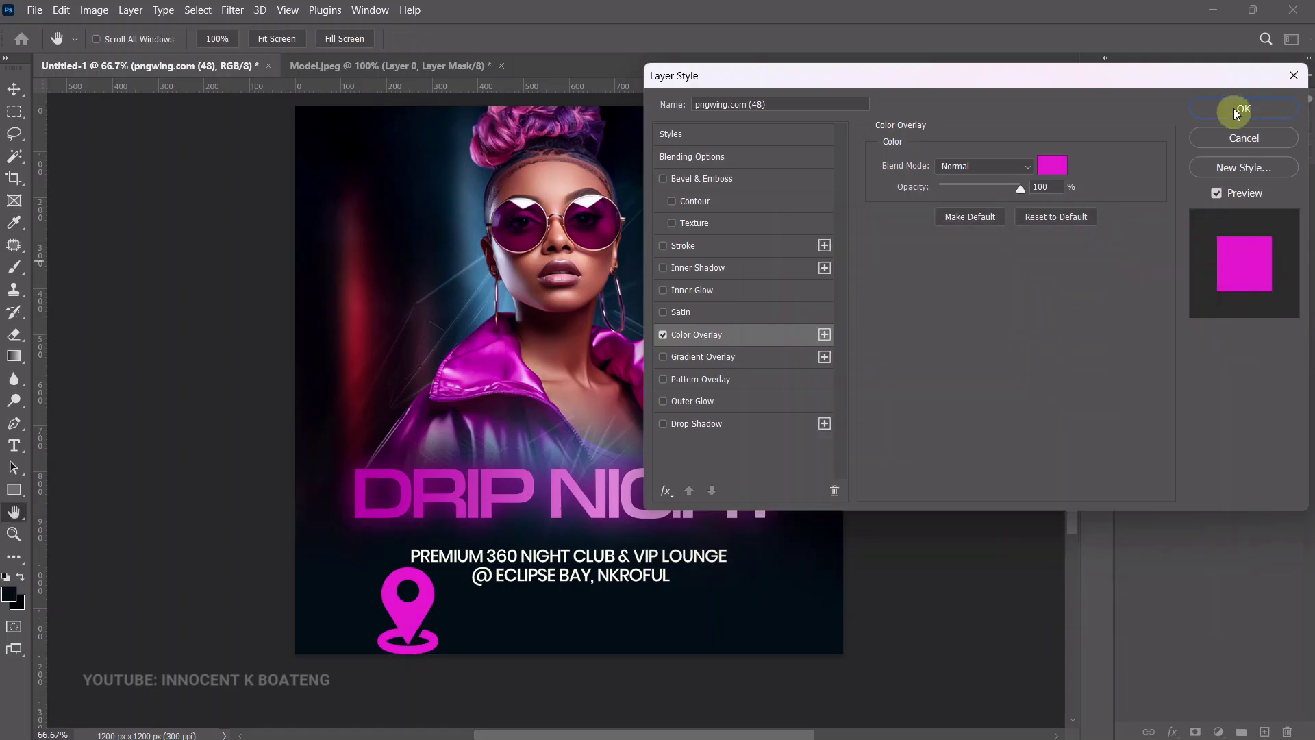
left_click(1244, 108)
Scale the location pin down to the height of a text line and place it just before "PREMIUM" in the venue text.
key("v")
key("ctrl+t")
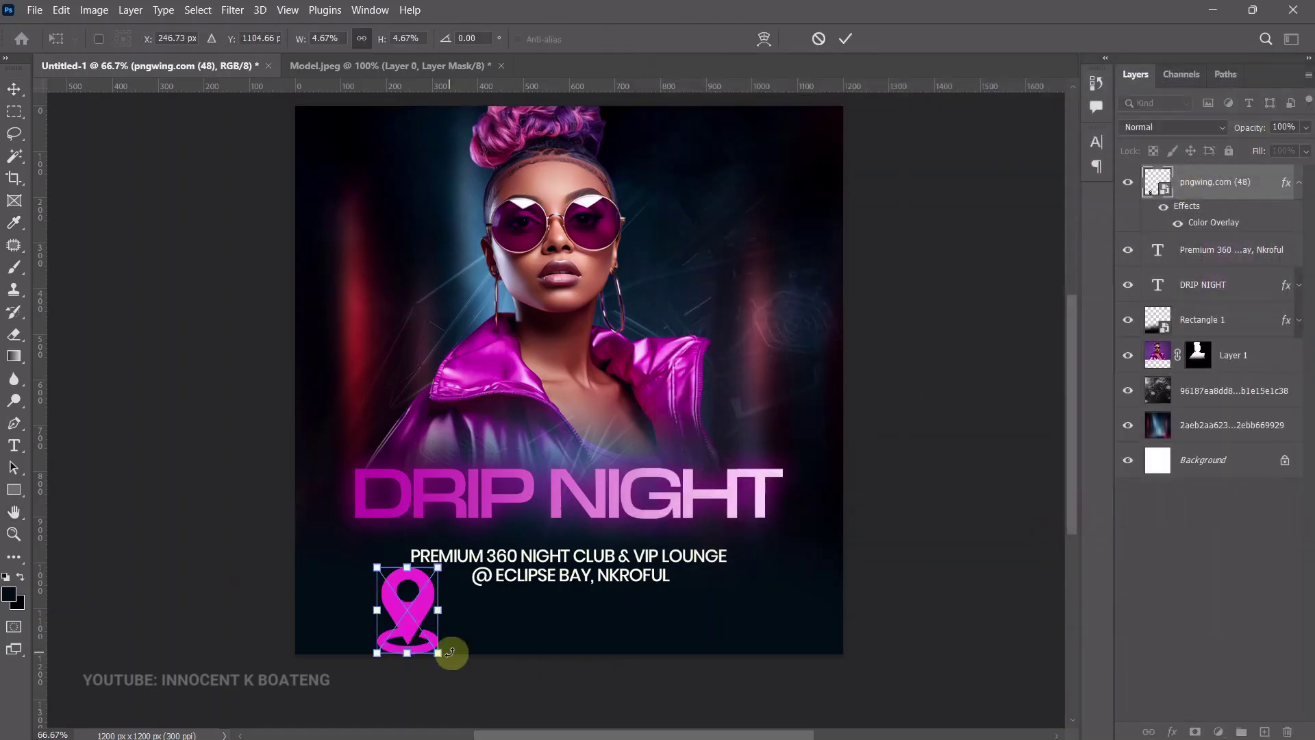
left_click_drag(439, 654, 399, 602)
key("Return")
key("z")
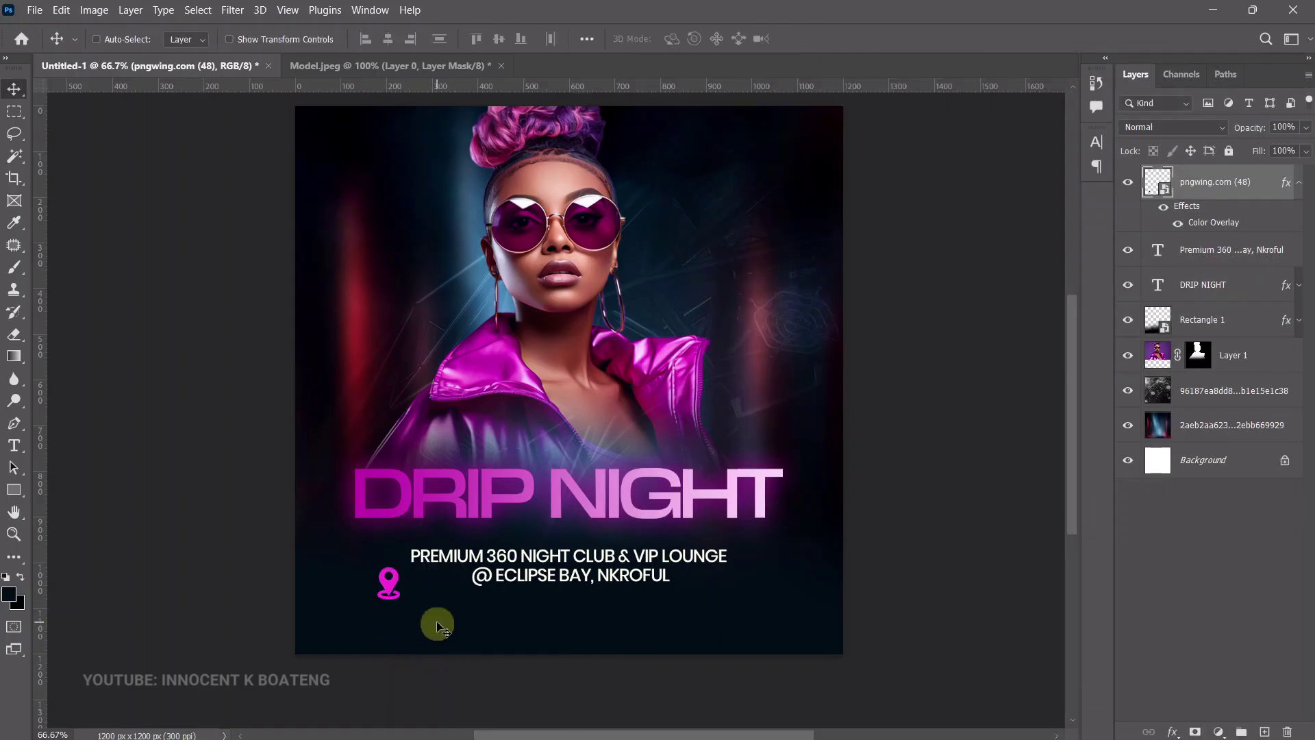
left_click(415, 602)
key("v")
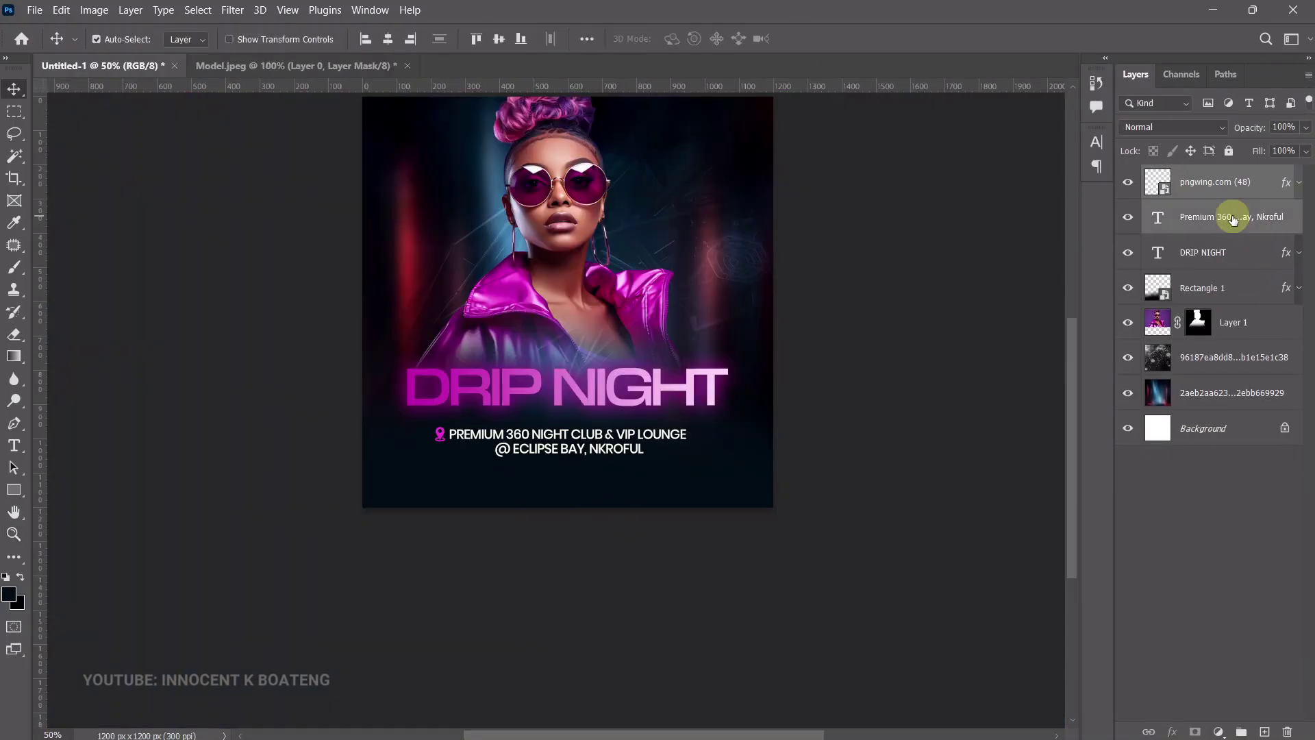
Group the location pin with the venue text and centre the group horizontally on the canvas.
key("ctrl+g")
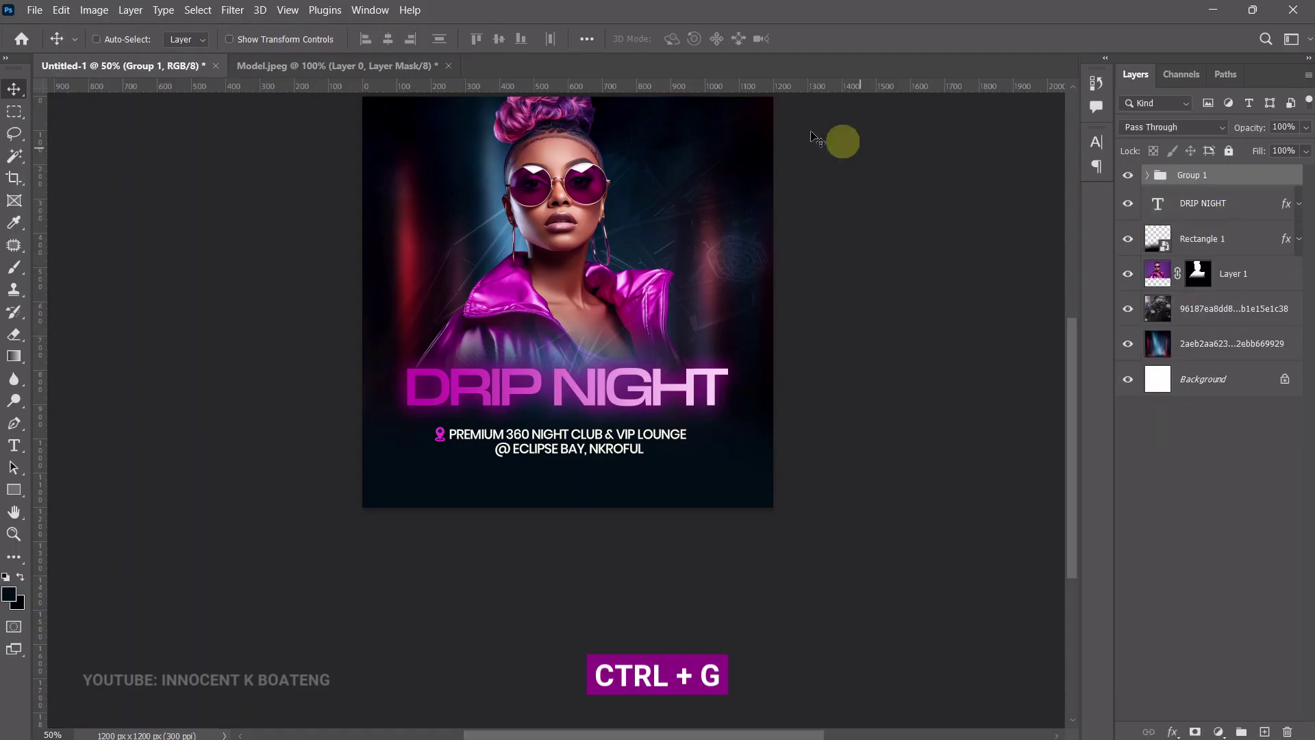
left_click(388, 38)
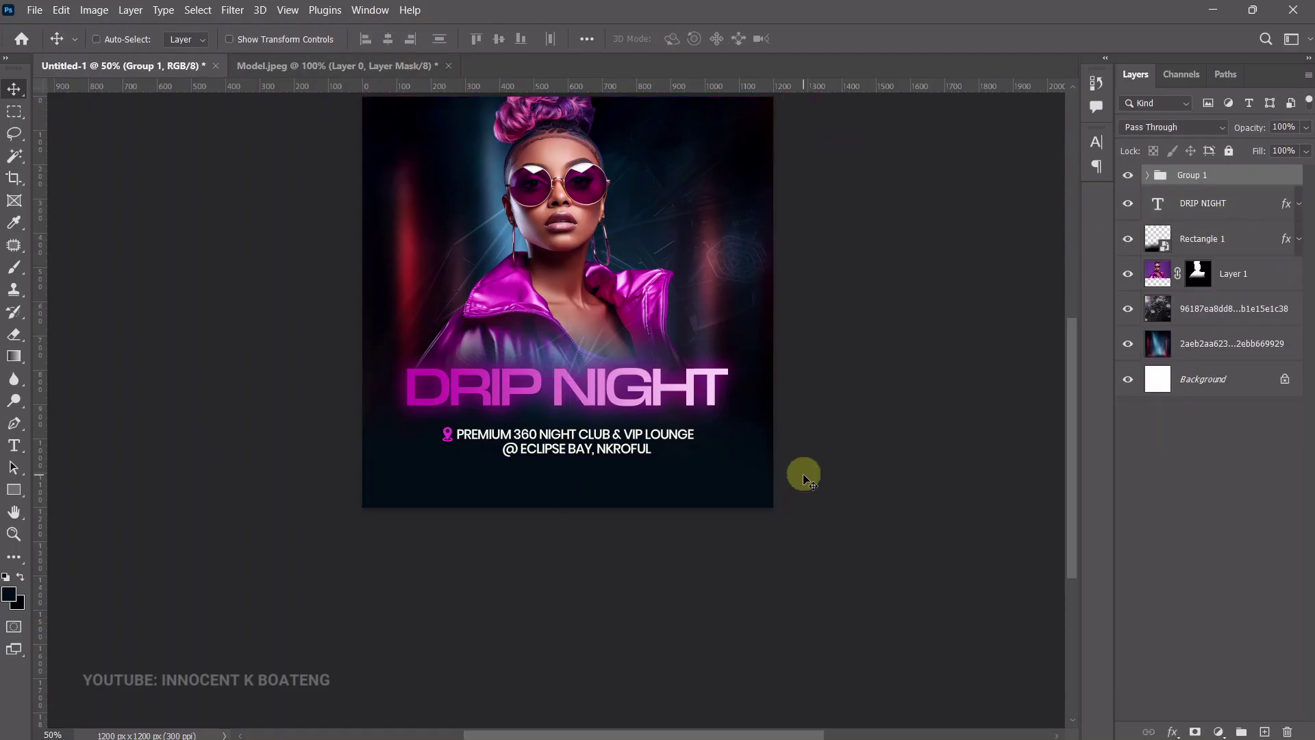
Duplicate the venue text directly below the original and change the copy's wording to "10pm till you drop".
scroll(799, 472, "up", 1)
right_click(612, 484)
left_click(659, 505)
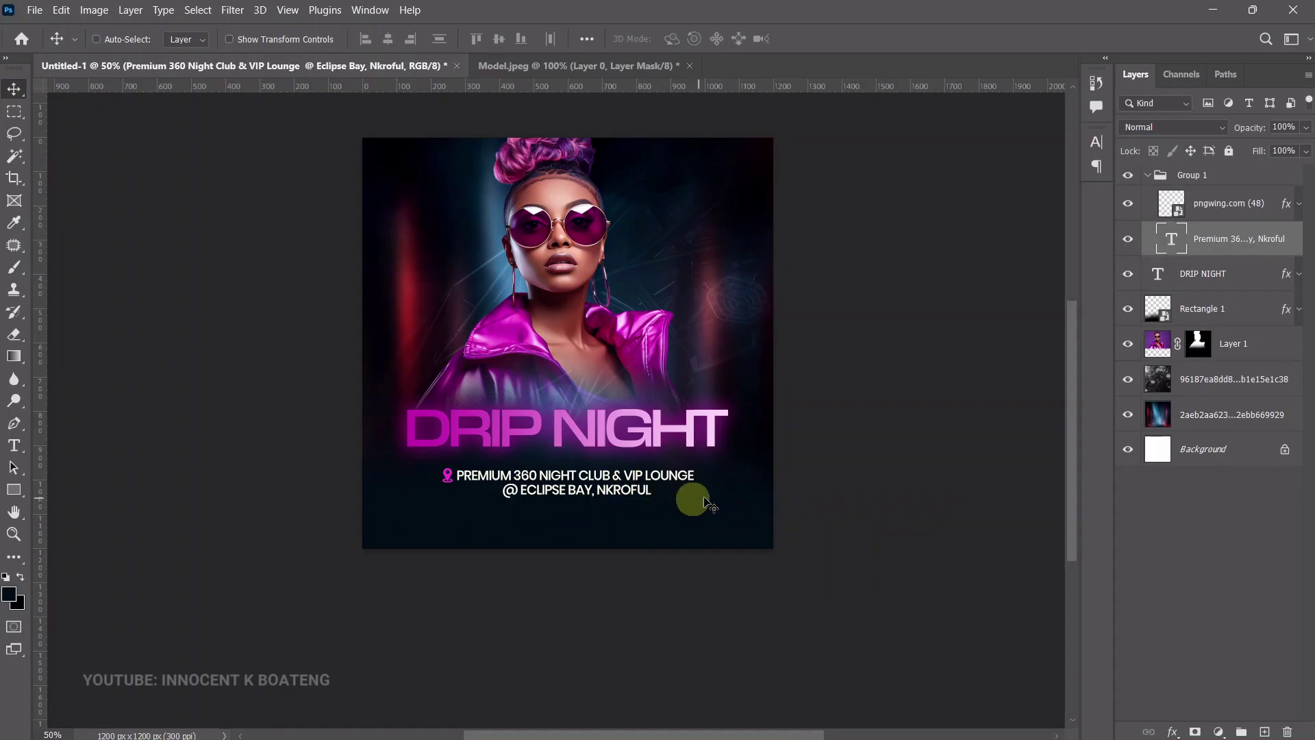
key("ctrl+j")
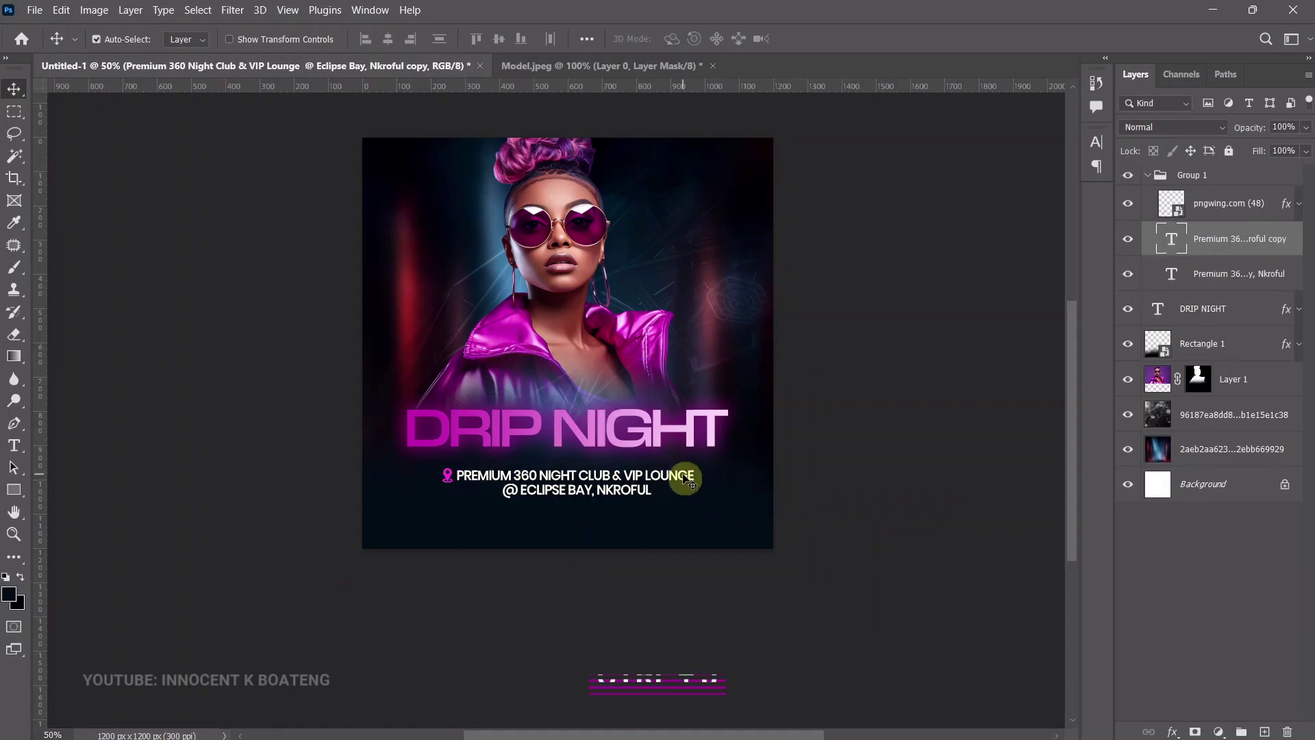
left_click_drag(593, 491, 593, 531)
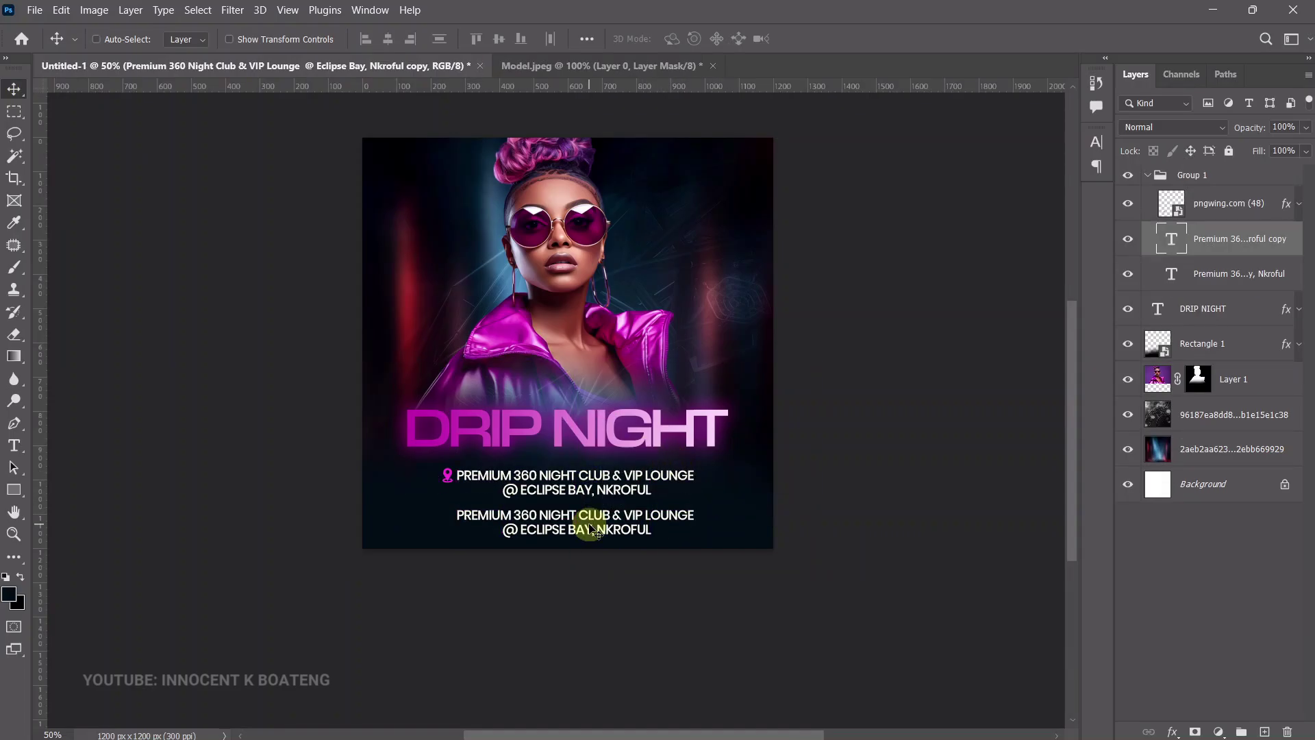
double_click(593, 531)
type("10pm till you drop")
Set the tracking of the "10PM TILL YOU DROP" line to 920 and centre the line horizontally on the canvas.
key("ctrl+a")
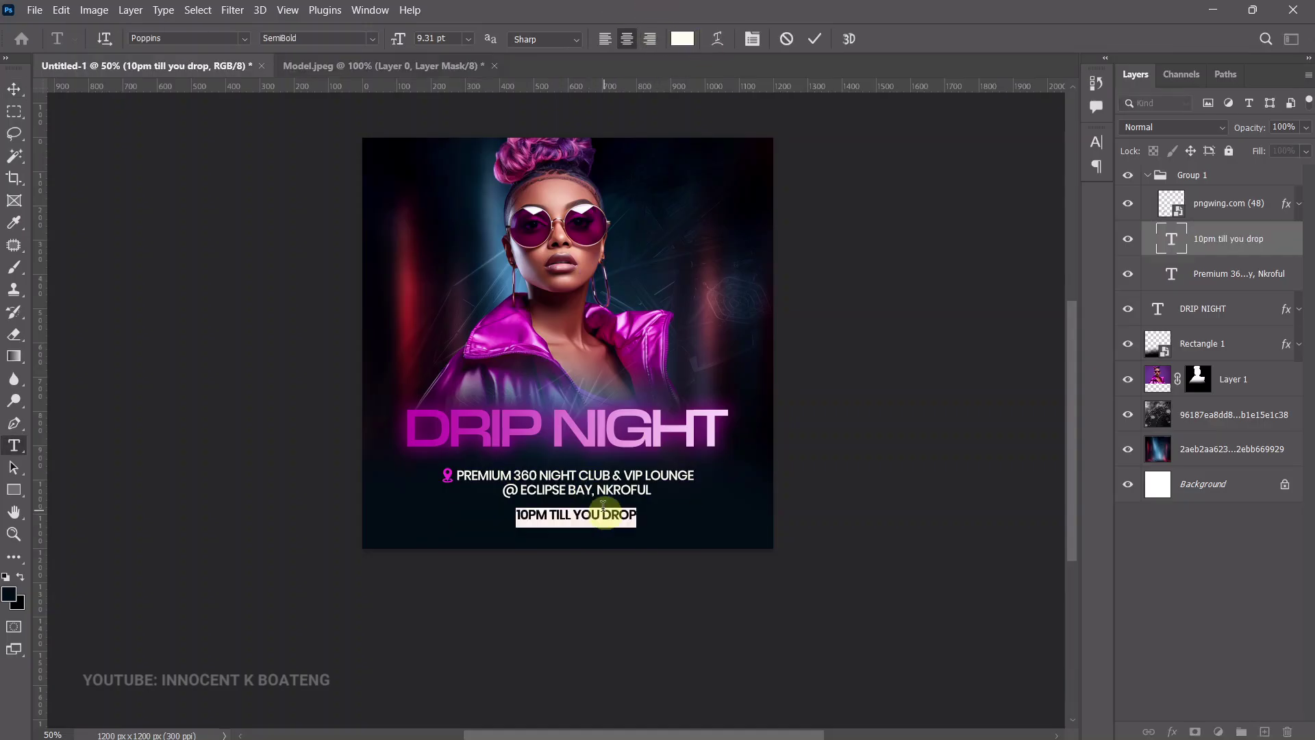
left_click(752, 39)
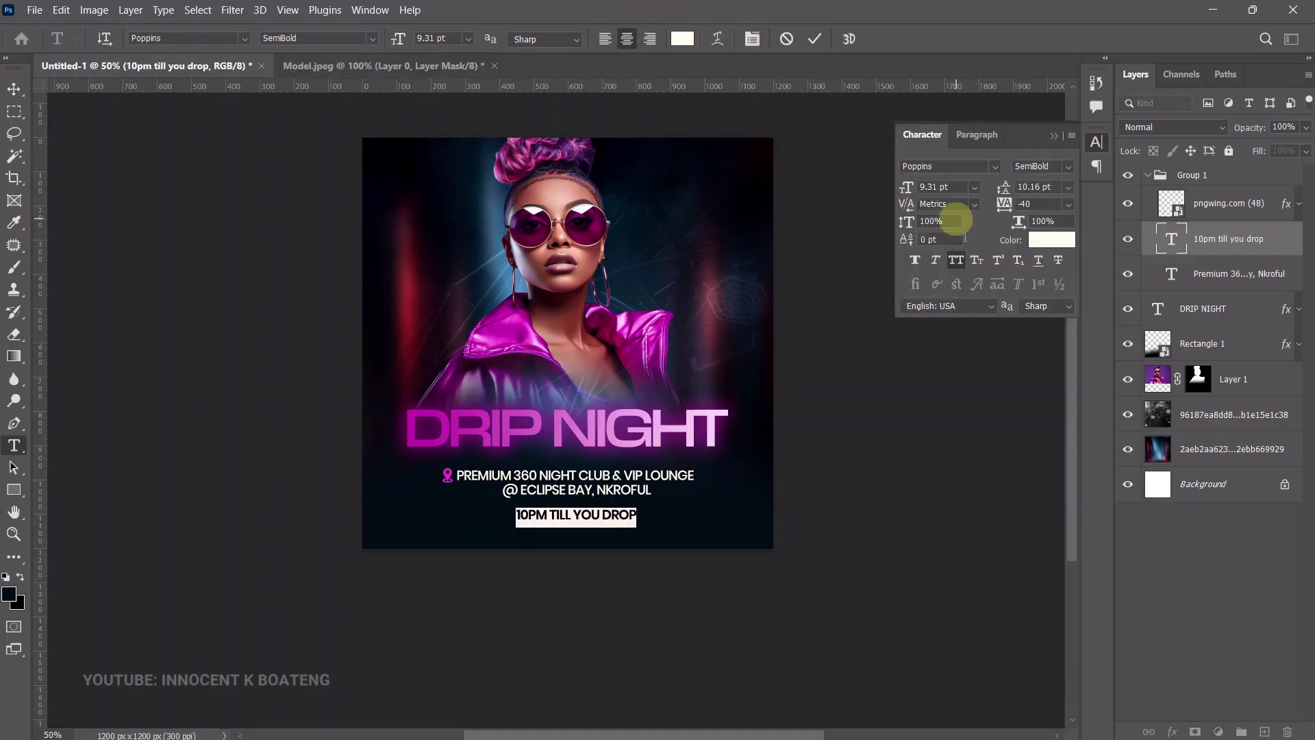
left_click_drag(1012, 204, 1048, 216)
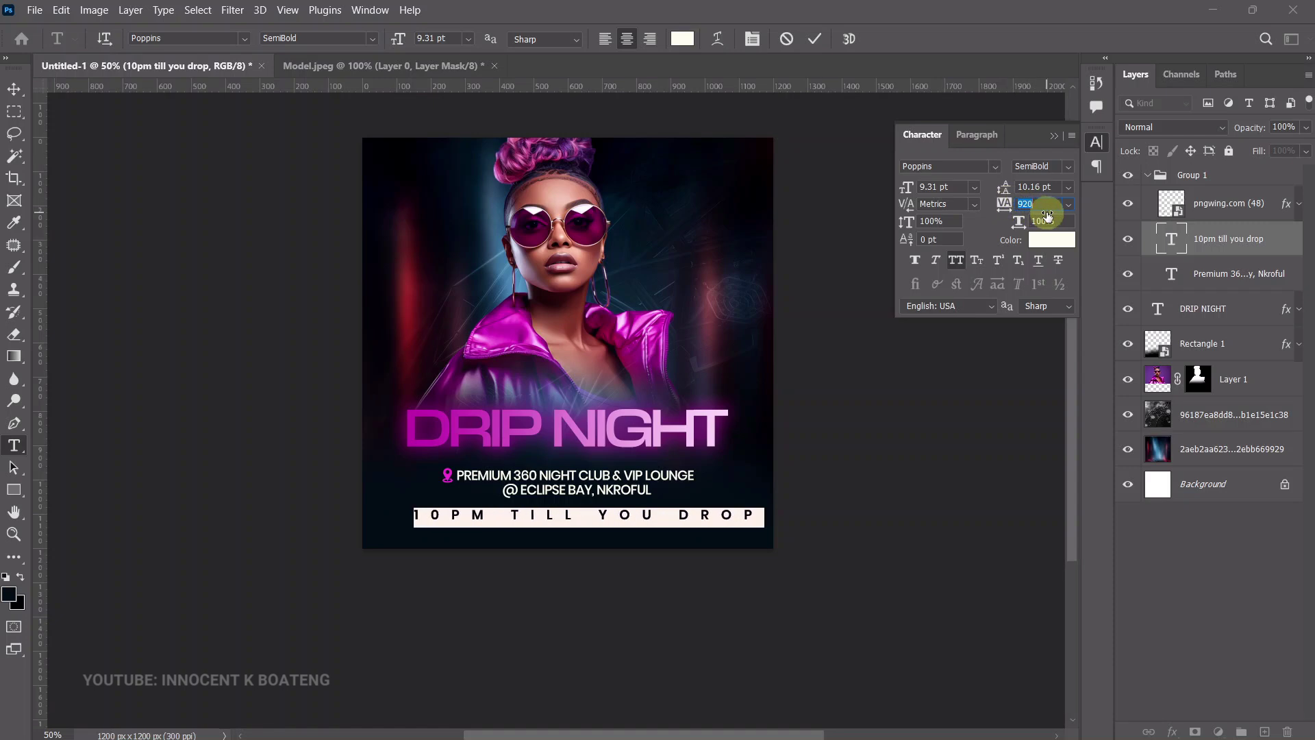
left_click(14, 89)
key("ctrl+a")
left_click(388, 39)
key("ctrl+d")
left_click(682, 409)
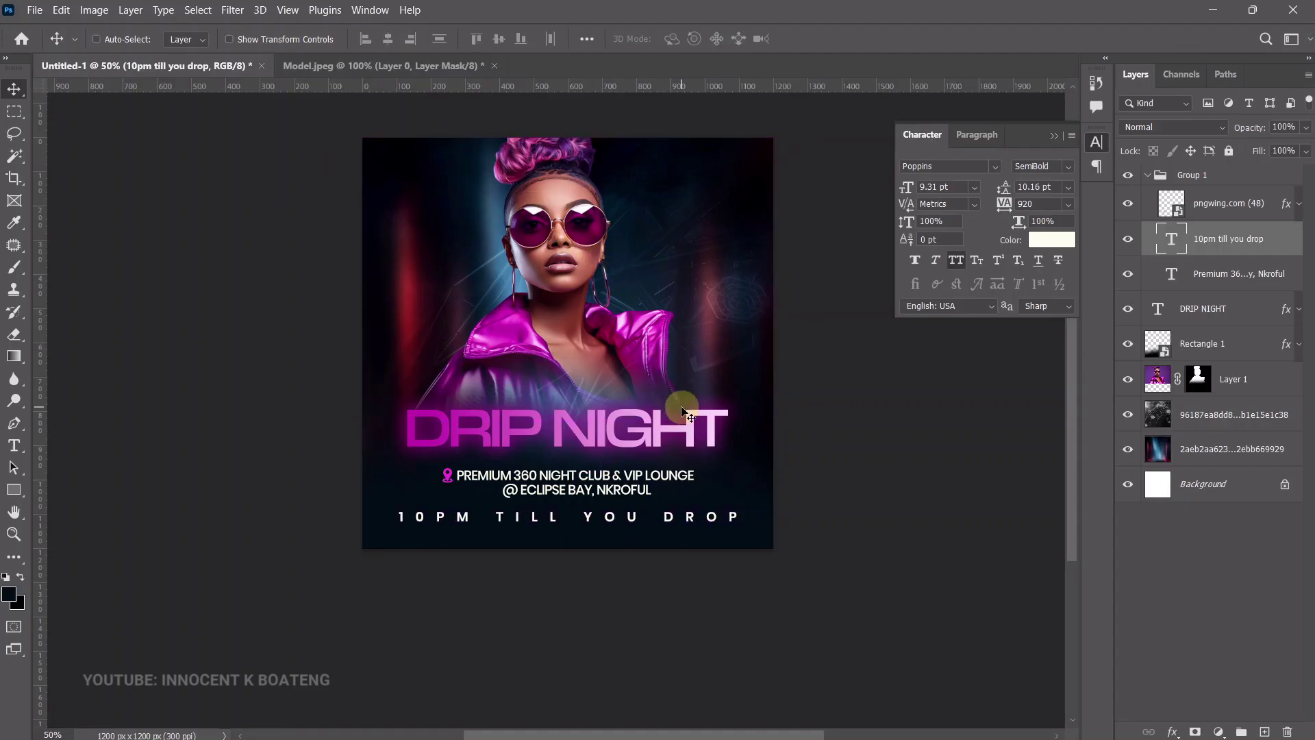
Add the text "Side Attraction: Free Lollipop" in the FONTSPRING DEMO font below the "10PM TILL YOU DROP" line.
key("t")
left_click(576, 515)
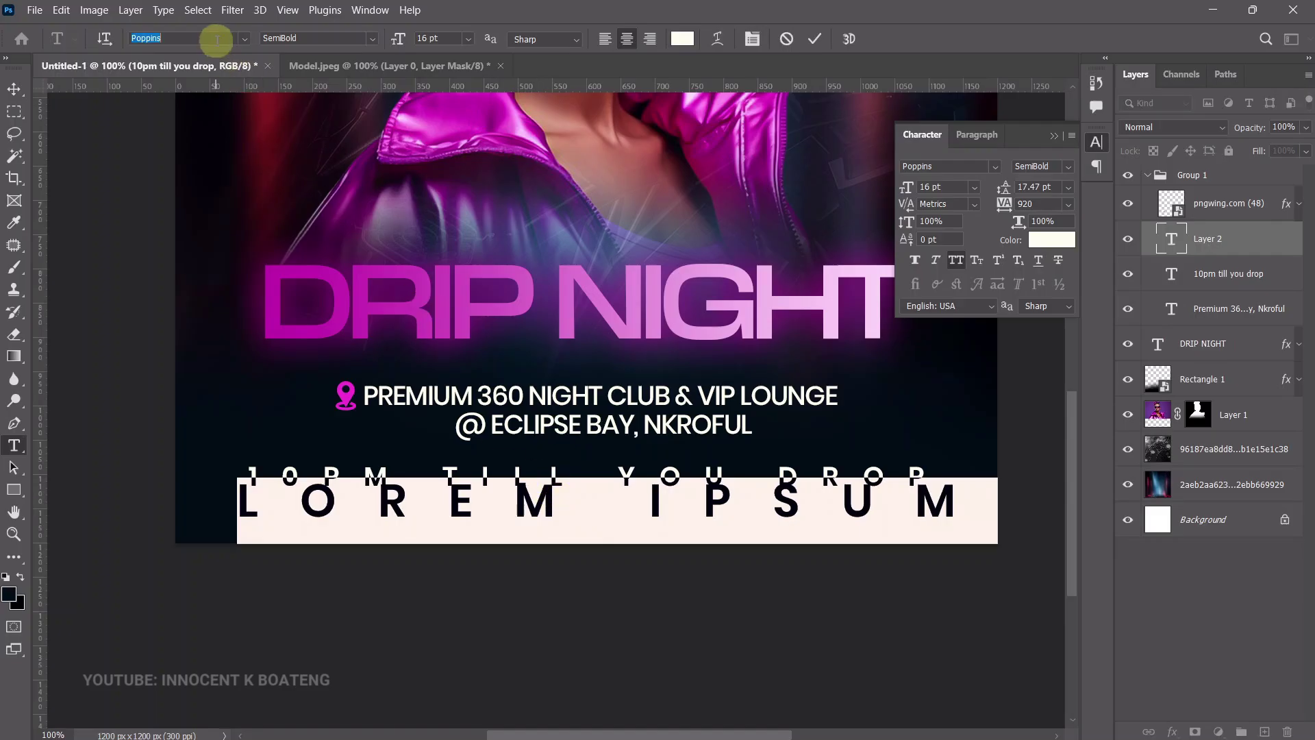
type("font")
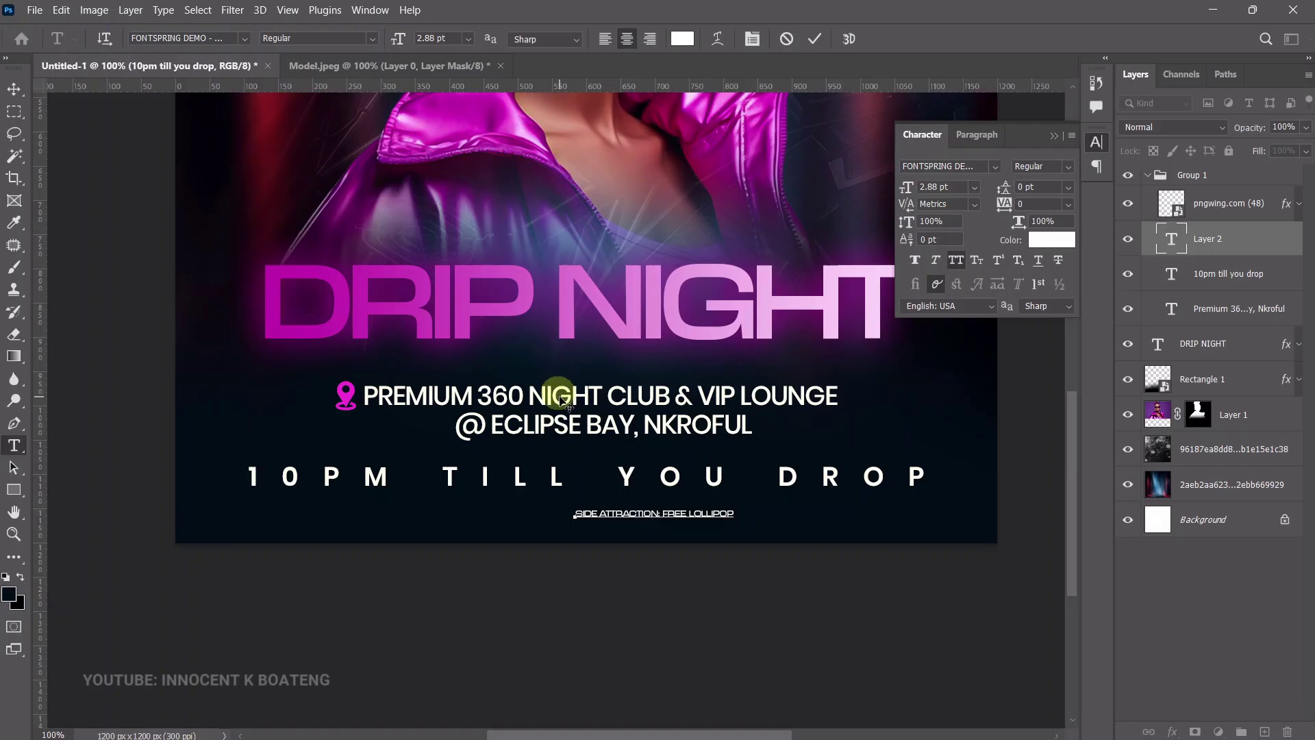
Enlarge the side attraction text to about 277% width and 262% height, and centre it horizontally on the canvas.
key("ctrl+t")
left_click_drag(729, 511, 1025, 529)
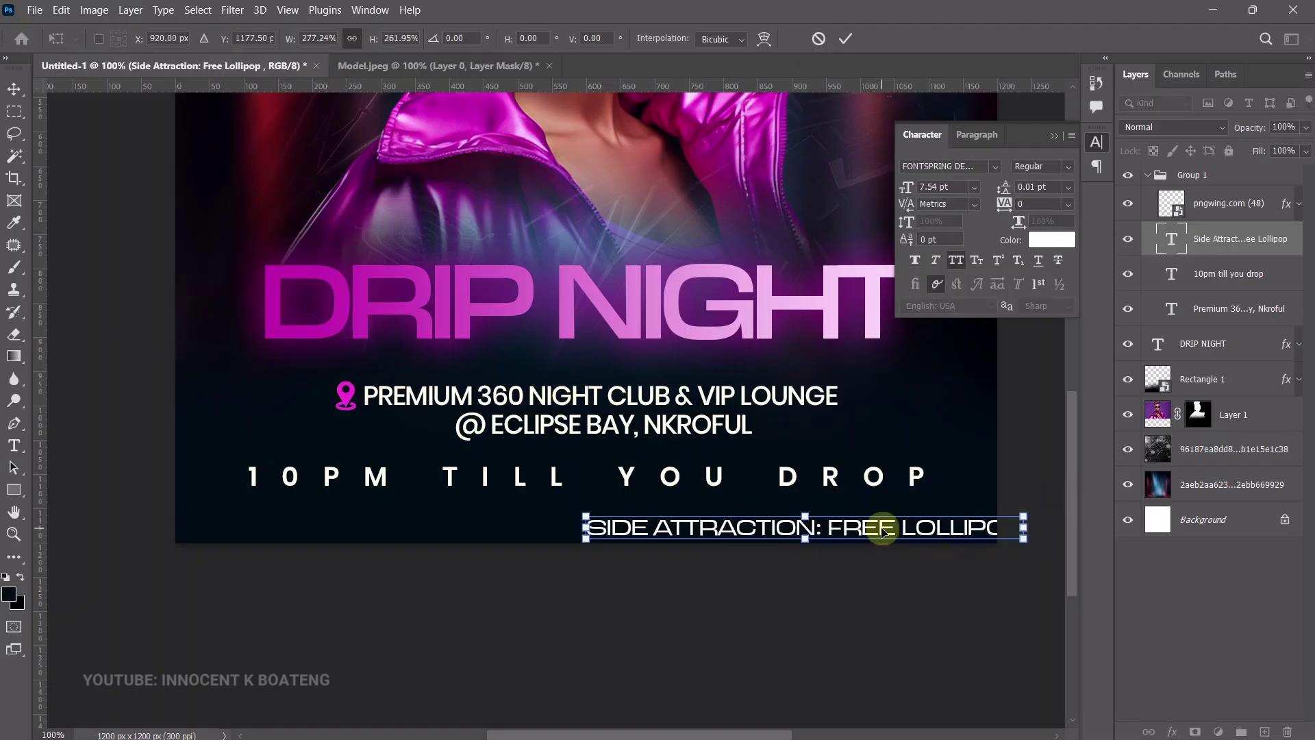
key("Return")
key("ctrl+a")
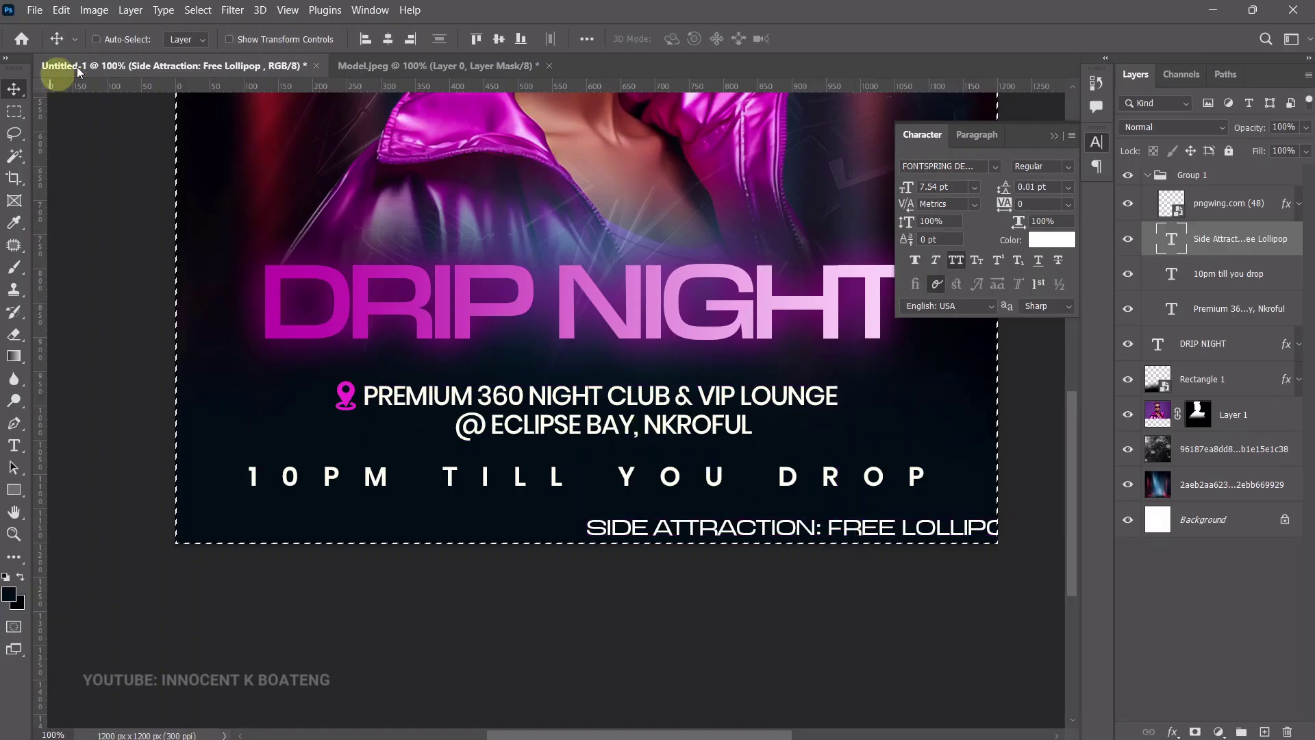
left_click(390, 41)
key("ctrl+d")
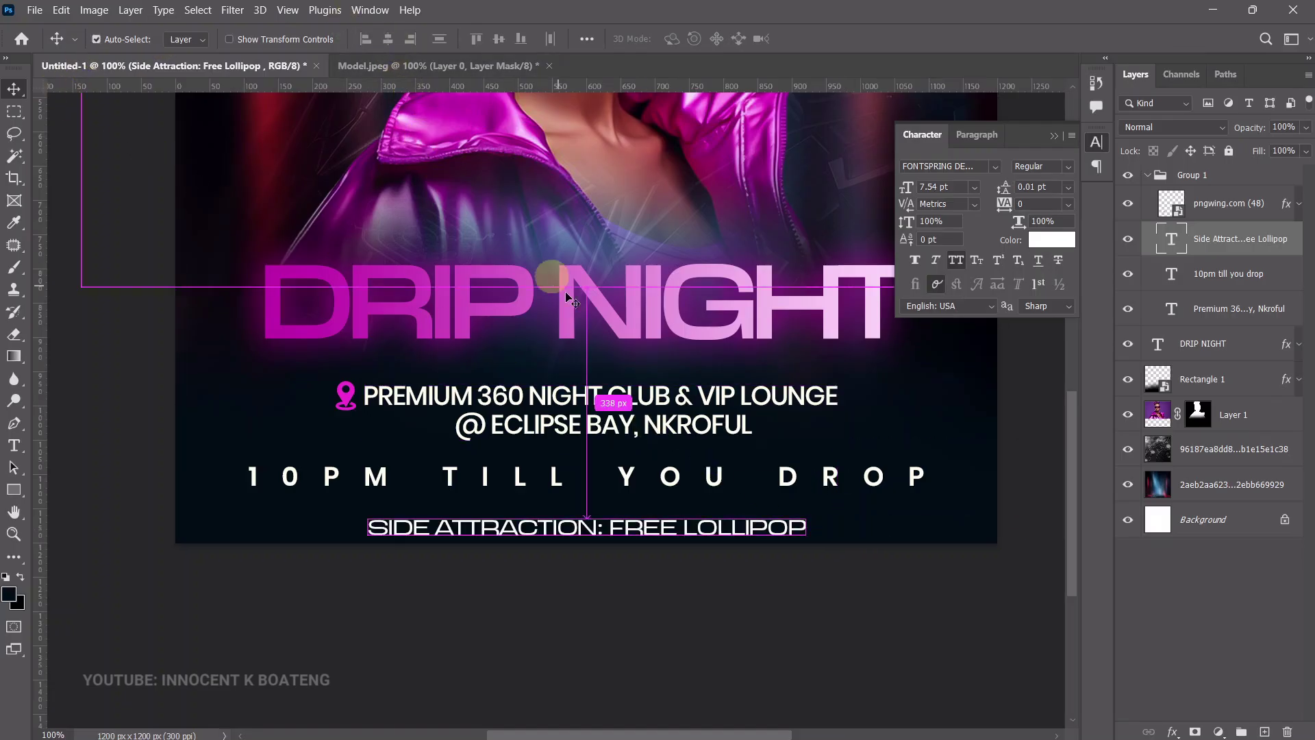
Nudge the side attraction text up closer to the "10PM TILL YOU DROP" line.
key("Up")
key("Up")
key("Up")
key("Up")
key("Up")
key("Up")
key("Up")
key("Up")
key("Up")
key("Up")
key("Up")
key("Up")
key("Up")
key("Up")
key("Up")
key("Up")
key("Up")
key("Up")
key("Up")
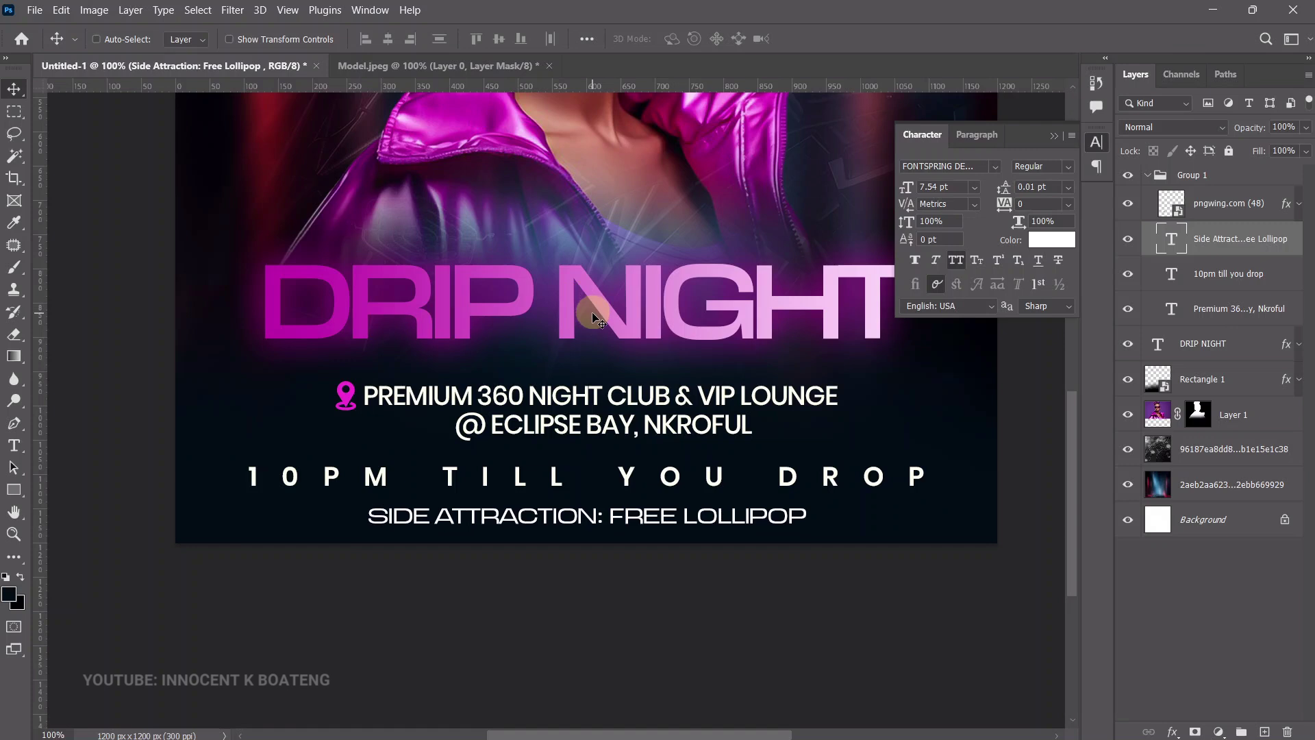
Move the location pin and the venue, time and side attraction lines up slightly towards the title.
right_click(706, 401)
left_click_drag(709, 413, 715, 416)
left_click(787, 528, "ctrl")
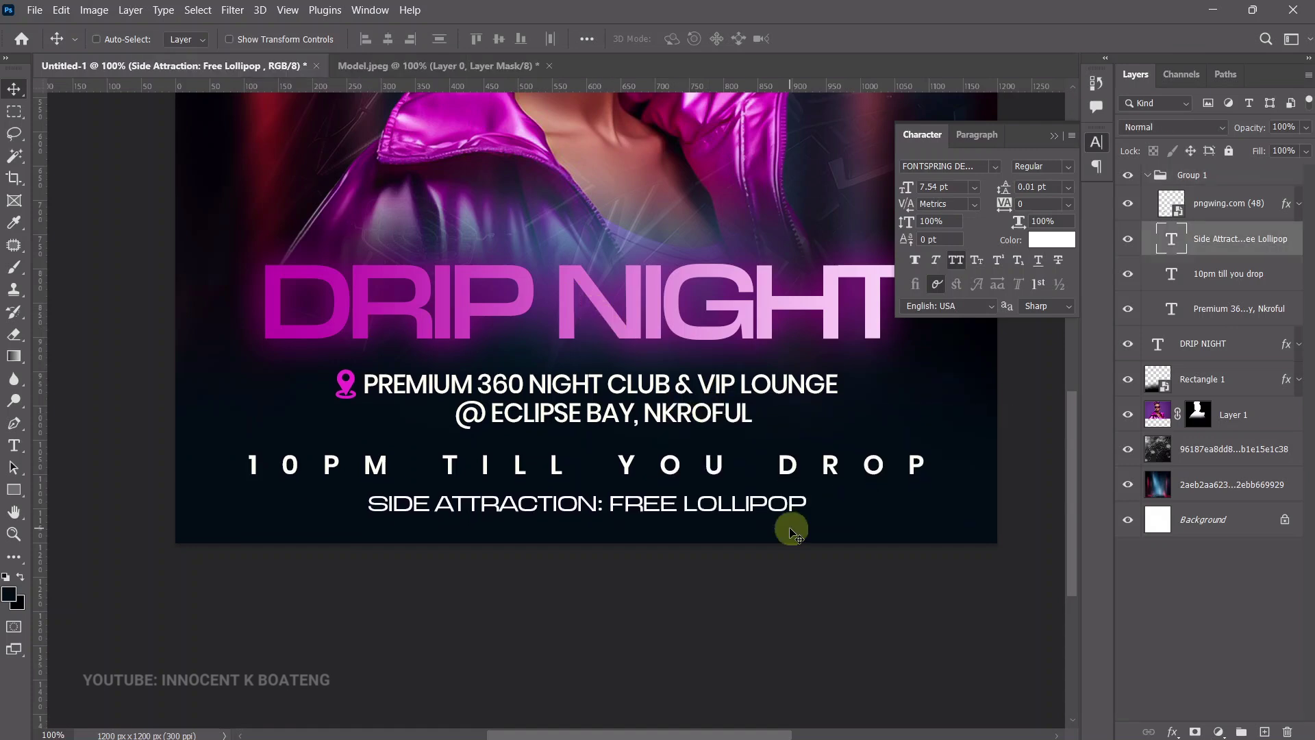
Copy the DRIP NIGHT title's Gradient Overlay and Outer Glow effects to the side attraction text.
scroll(781, 445, "up", 2)
right_click(774, 375)
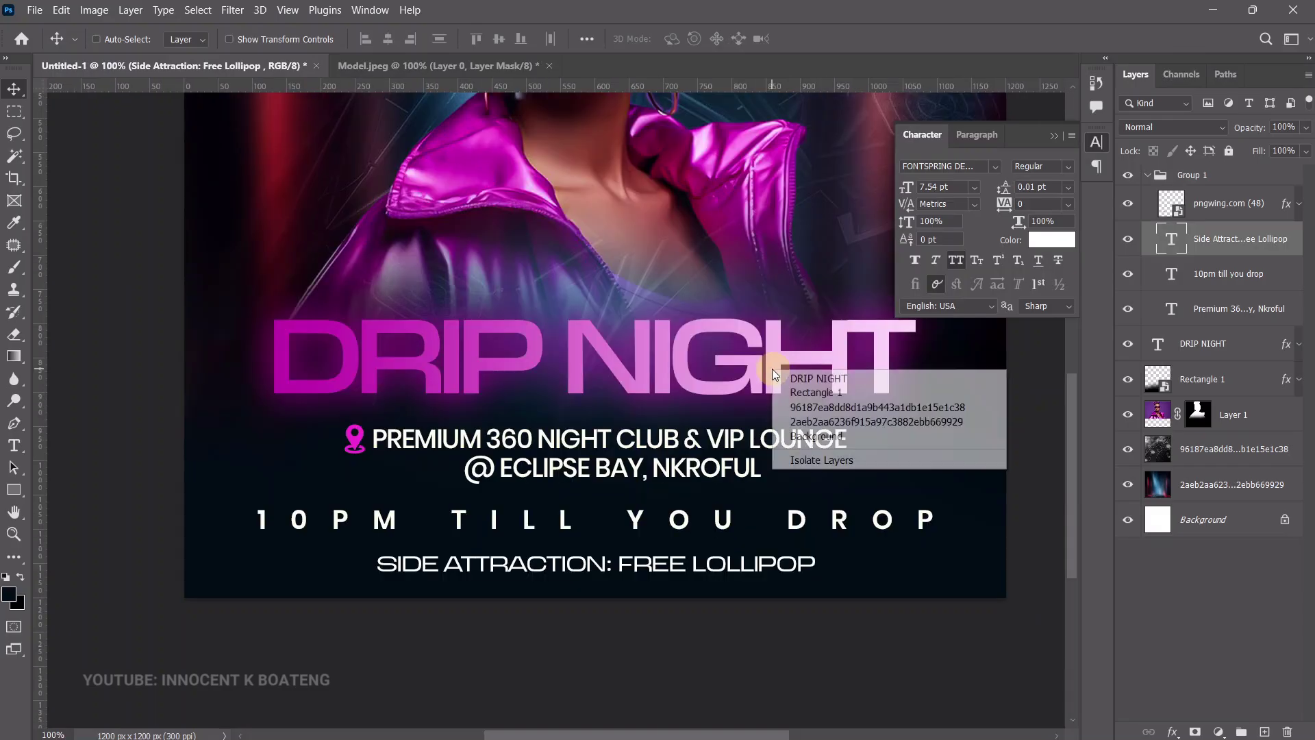
left_click(818, 378)
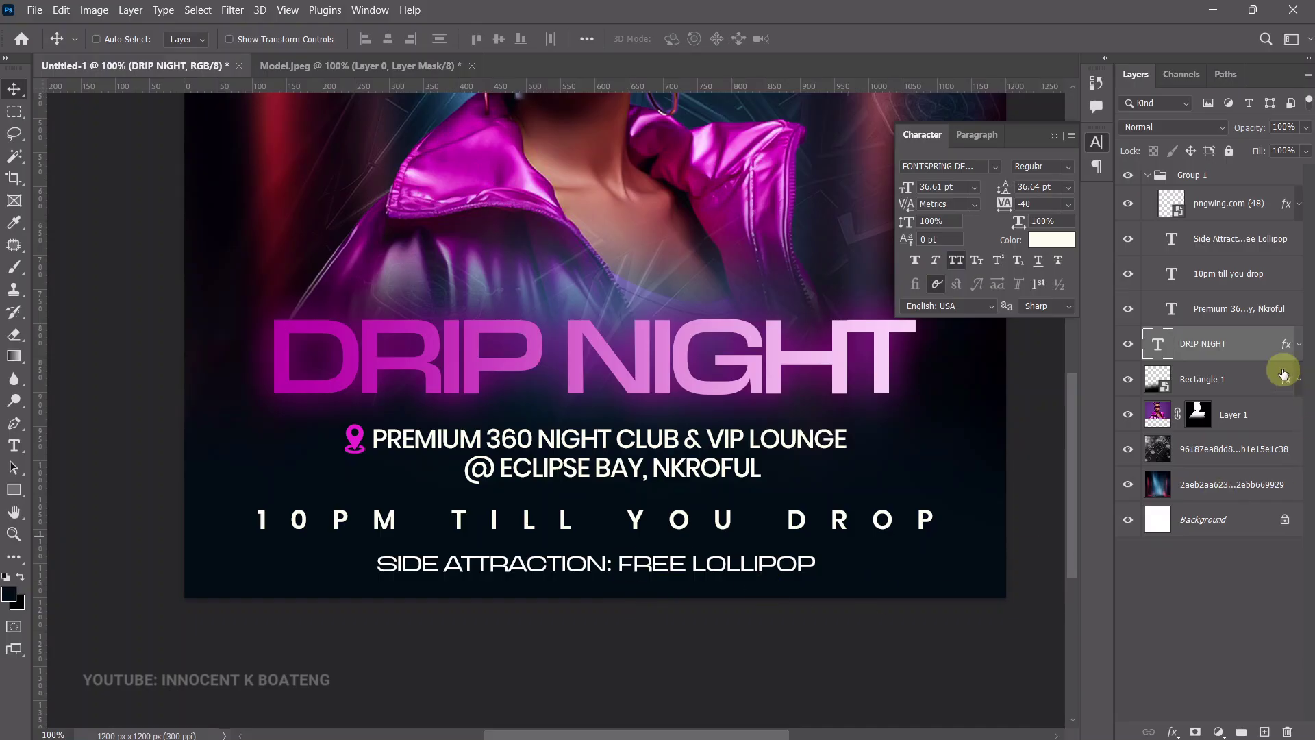
left_click_drag(1285, 349, 1286, 241)
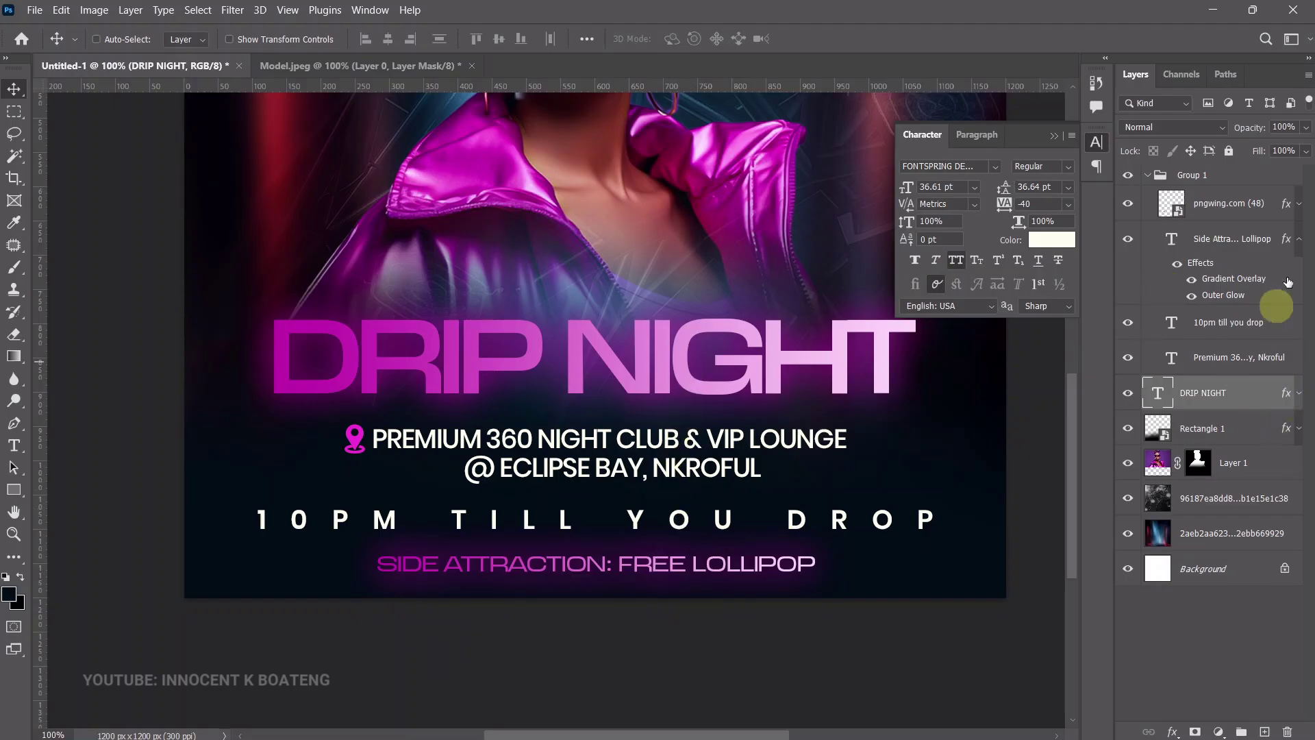
Set the Outer Glow size of the side attraction text to 29 px.
double_click(1288, 240)
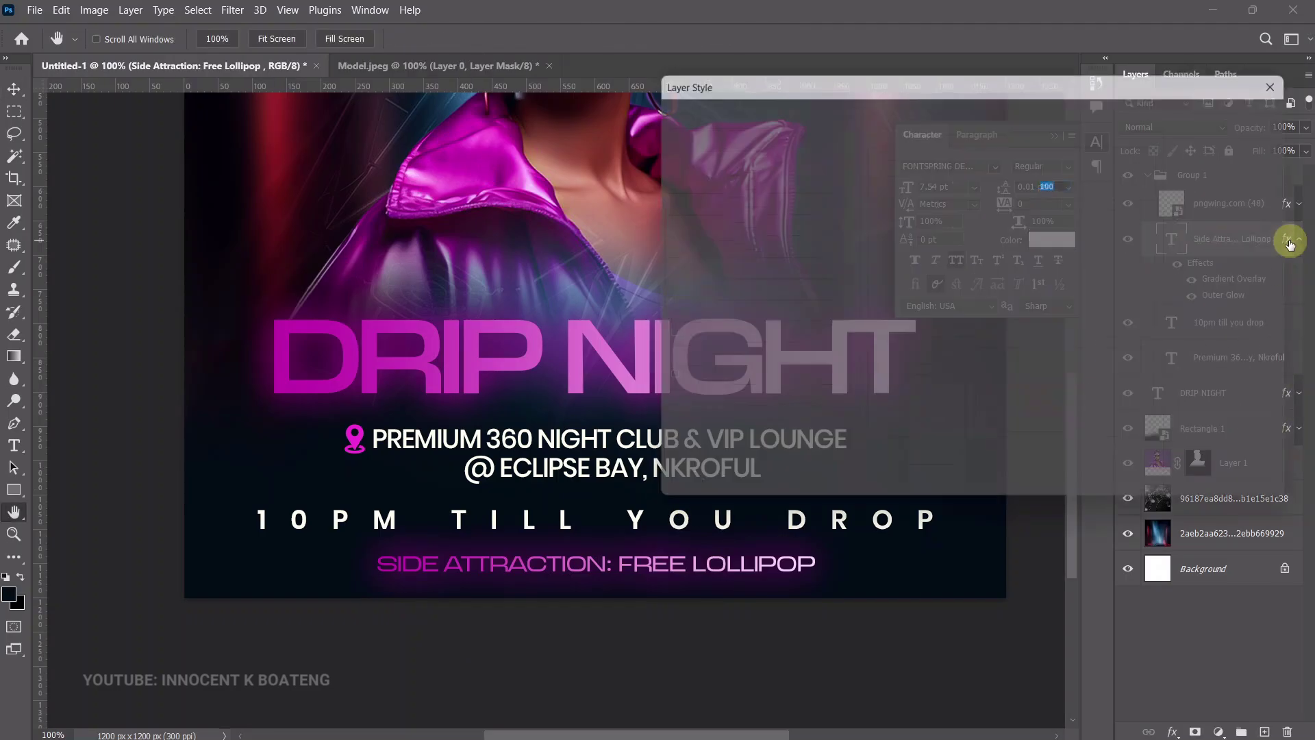
left_click(792, 401)
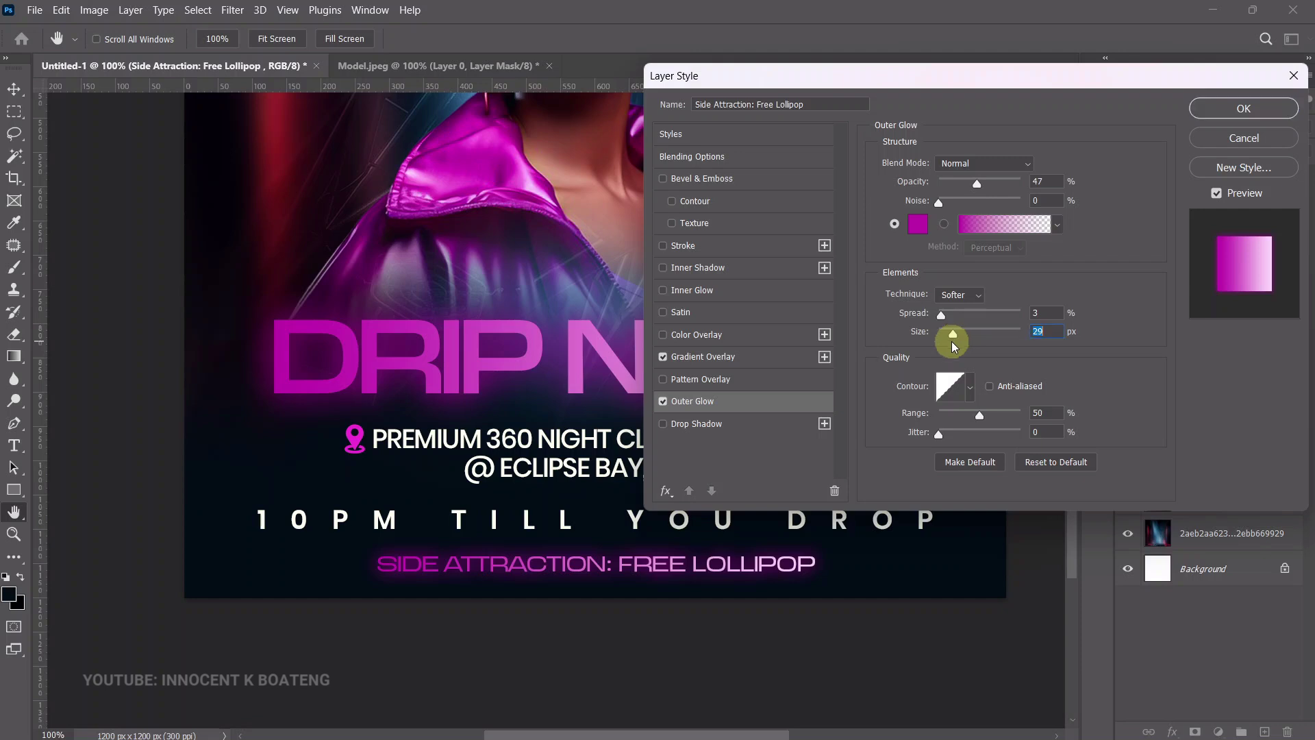
left_click(1270, 111)
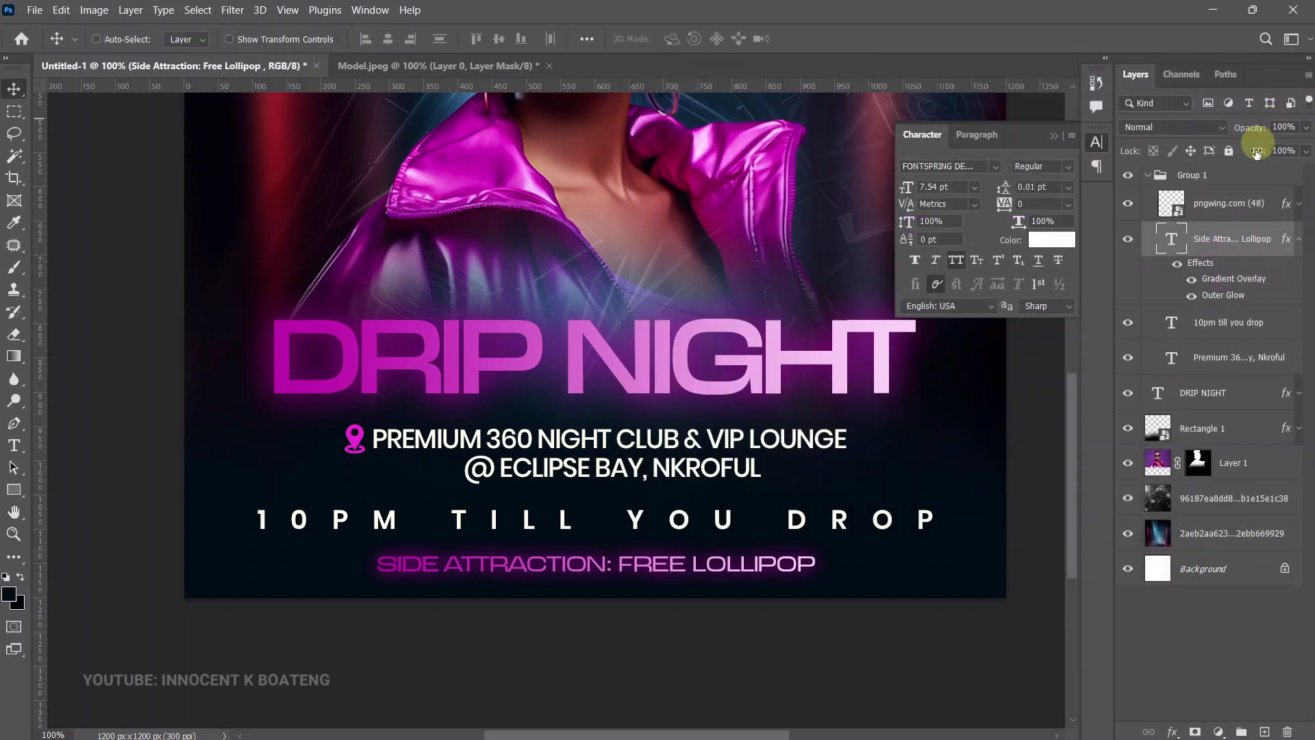
Shrink the "10PM TILL YOU DROP" line to about 77% of its size.
right_click(887, 516)
left_click(936, 540)
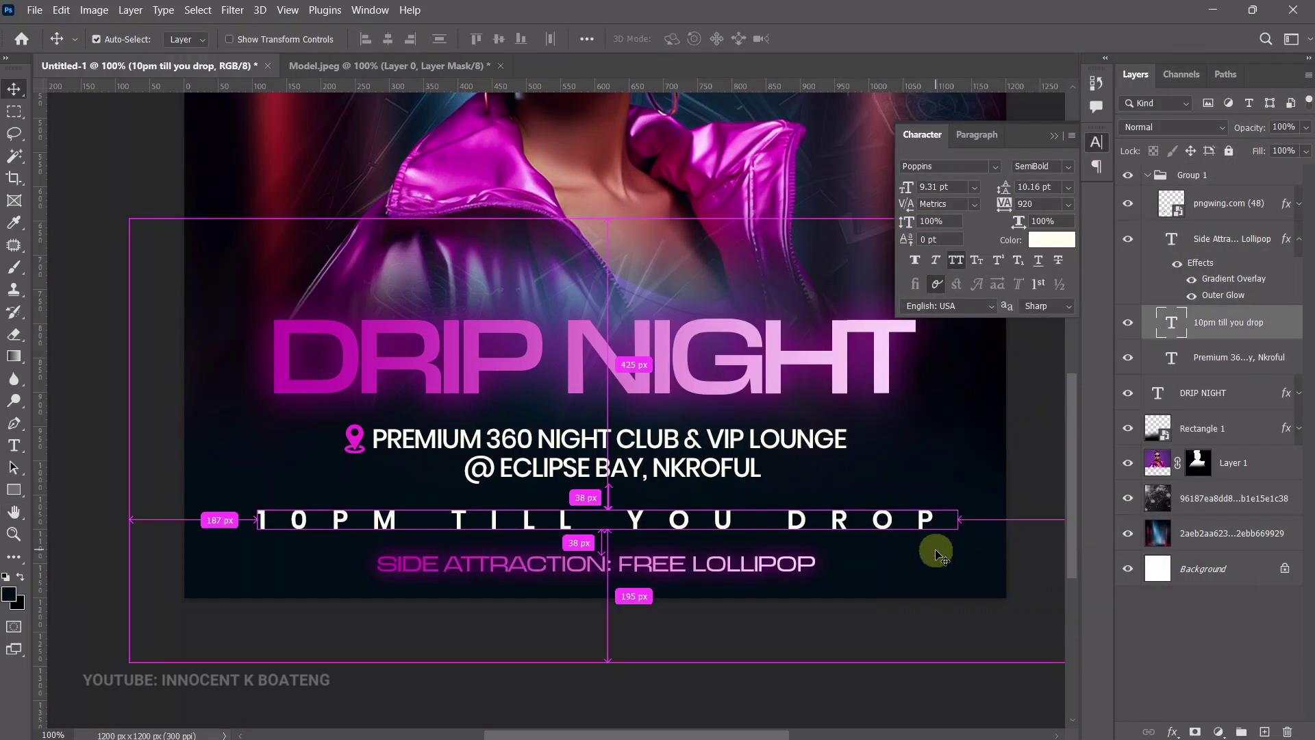
key("ctrl+t")
left_click_drag(955, 545, 759, 519)
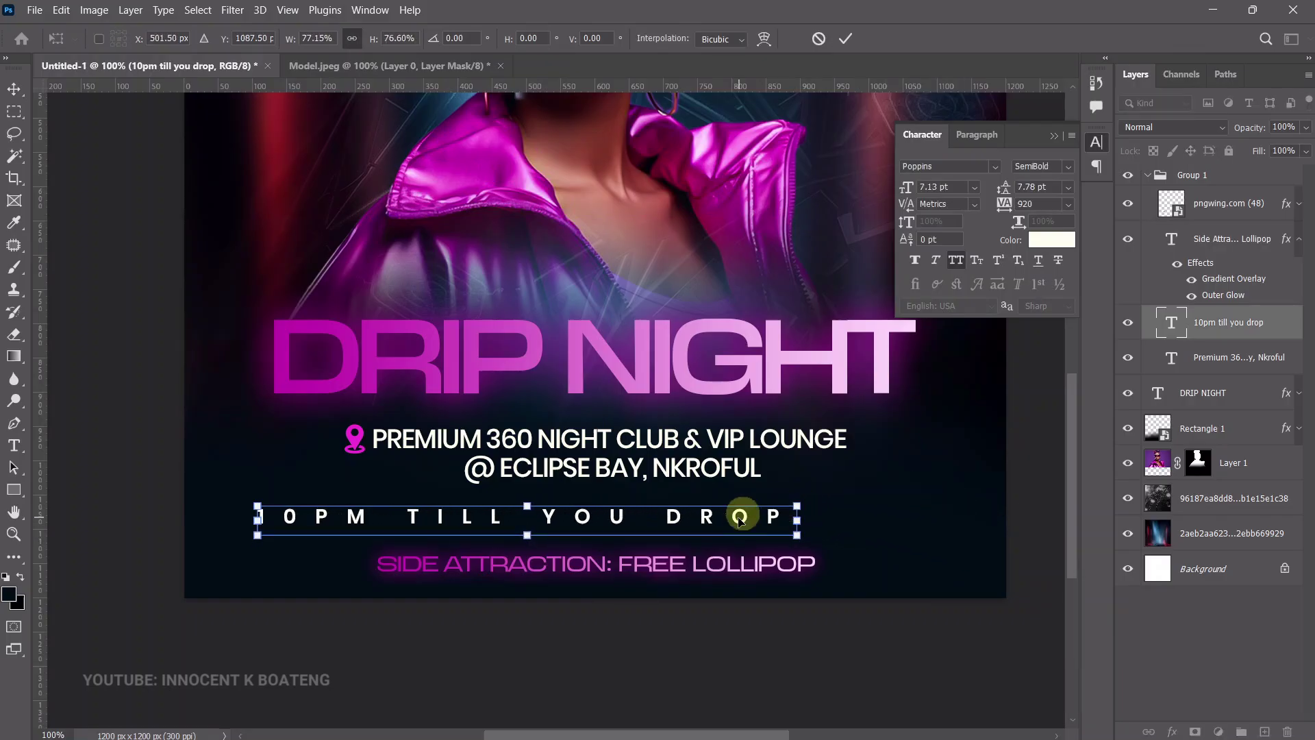
key("Return")
Centre the "10PM TILL YOU DROP" line horizontally on the canvas and widen its tracking to 1060.
key("ctrl+a")
left_click(387, 39)
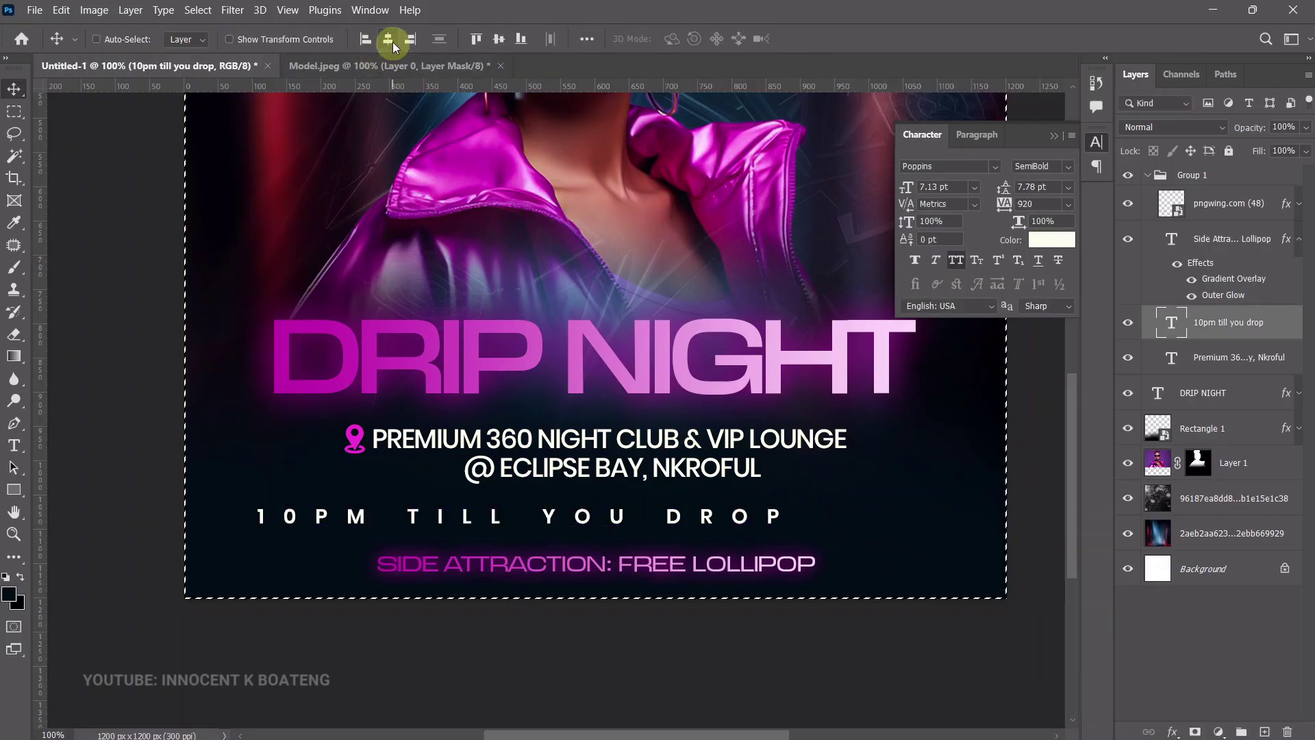
key("ctrl+d")
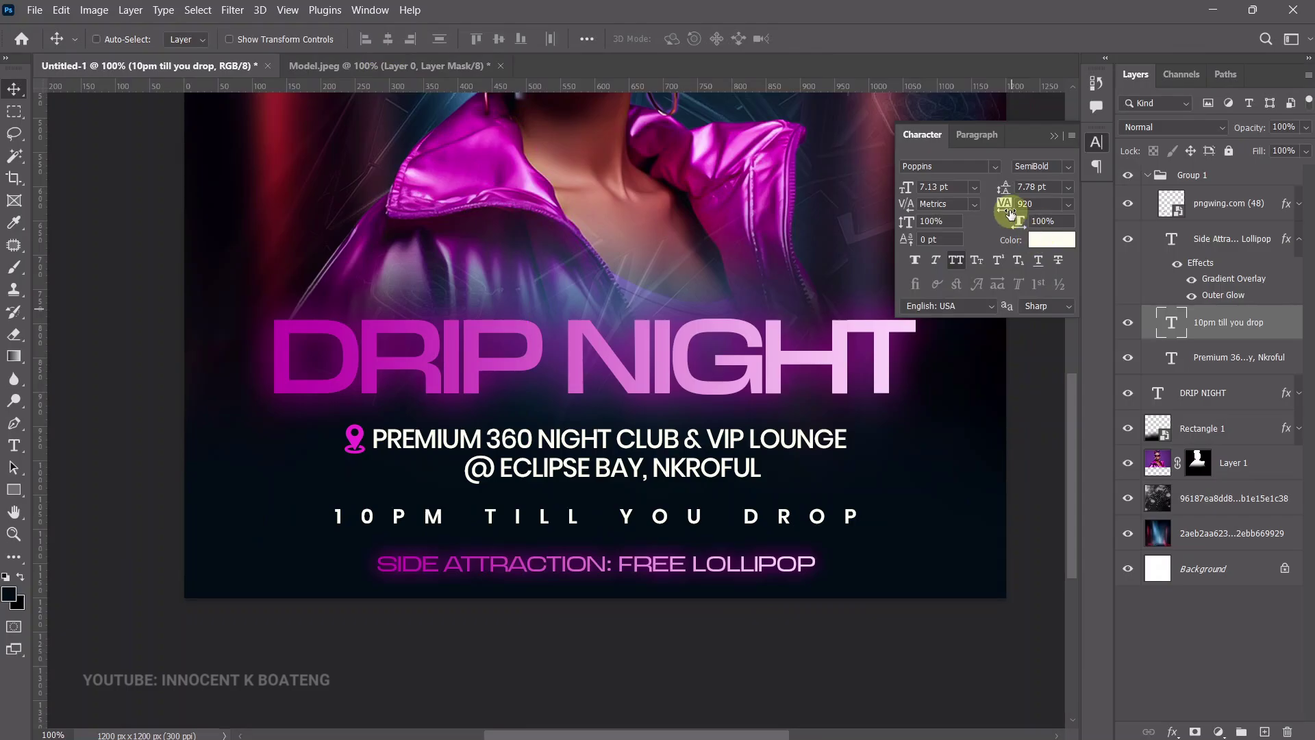
left_click_drag(1011, 206, 1018, 211)
Enlarge the DRIP NIGHT title slightly, to 39.58 pt.
key("ctrl+minus")
right_click(777, 485)
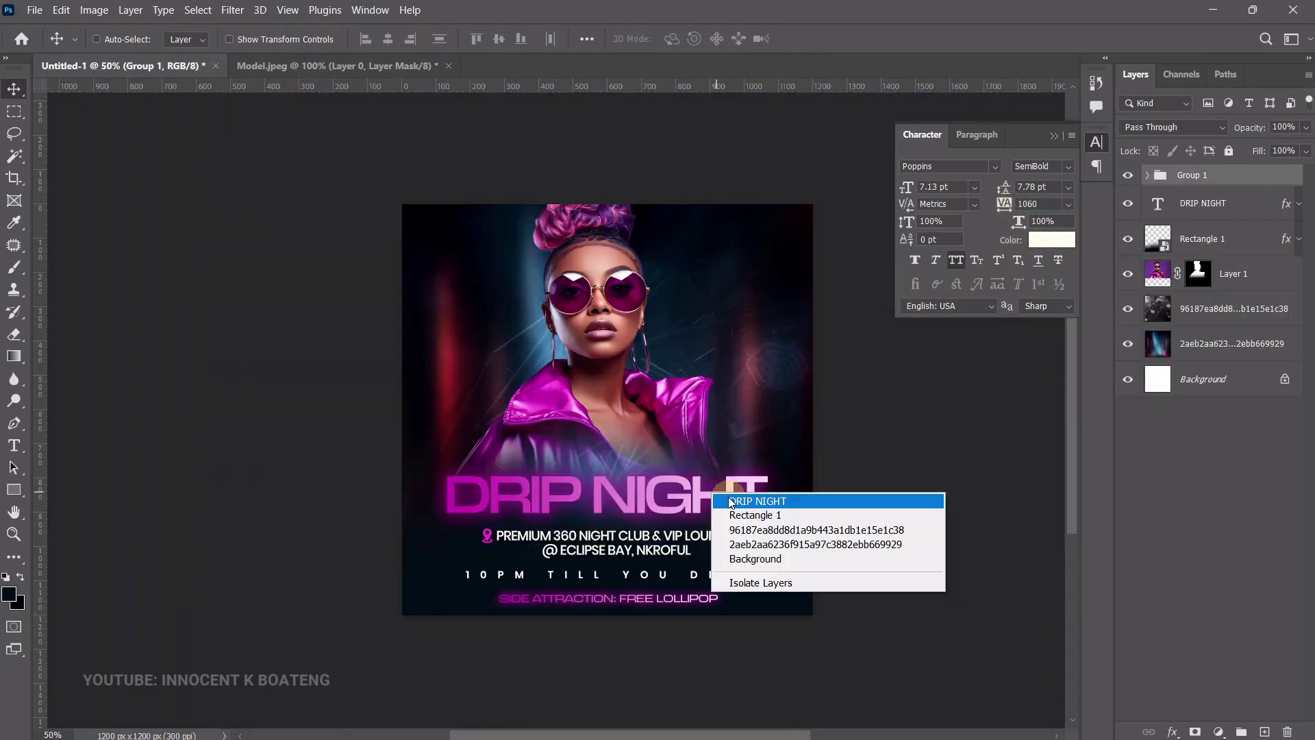
left_click(808, 498)
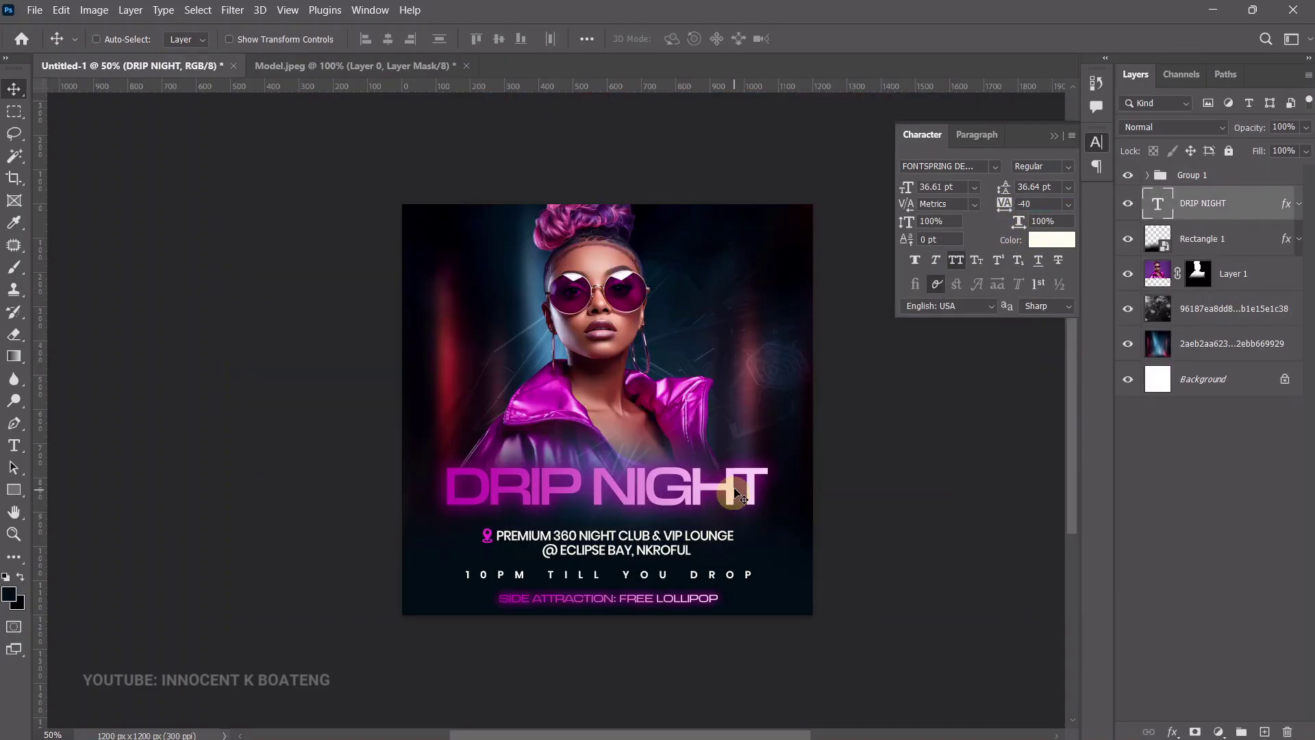
key("ctrl+t")
left_click_drag(770, 473, 788, 469)
key("Return")
Nudge the group of venue, time and side attraction lines up closer to the enlarged DRIP NIGHT title.
left_click_drag(678, 556, 668, 556)
right_click(666, 556)
left_click(702, 546)
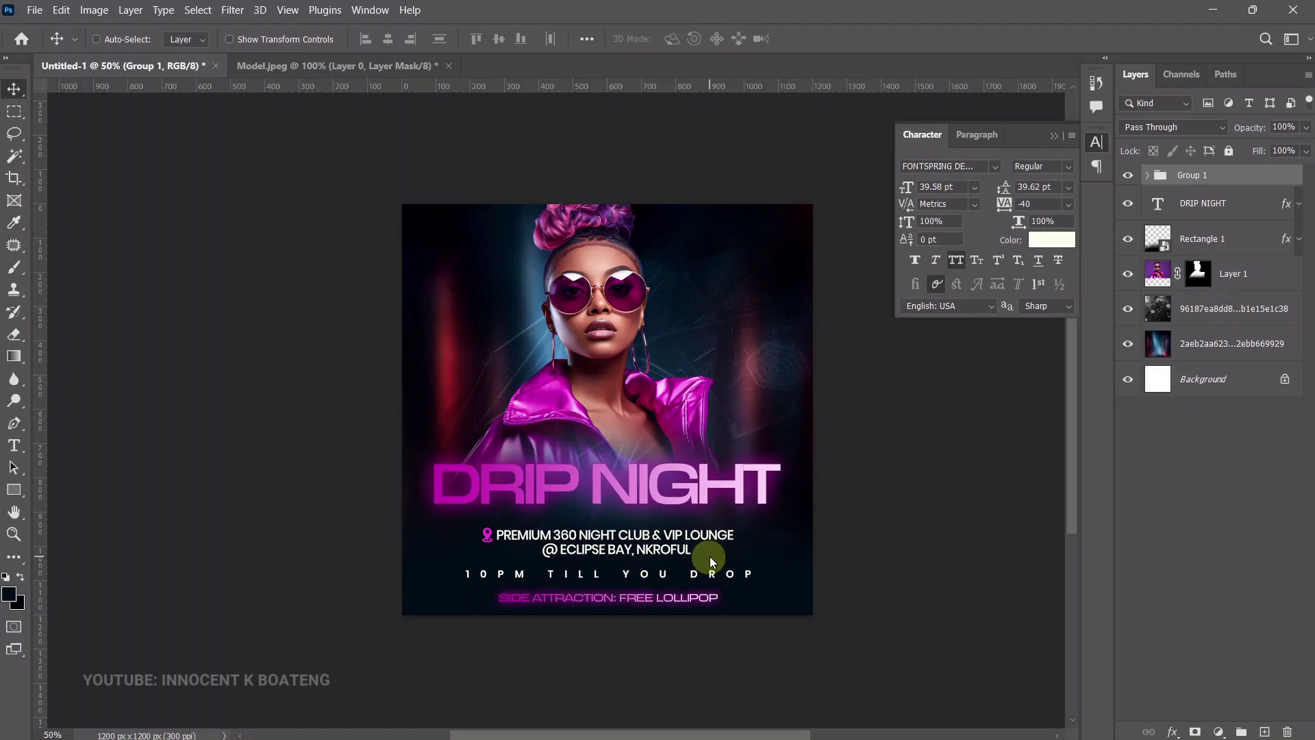
key("shift+Up")
key("shift+Up")
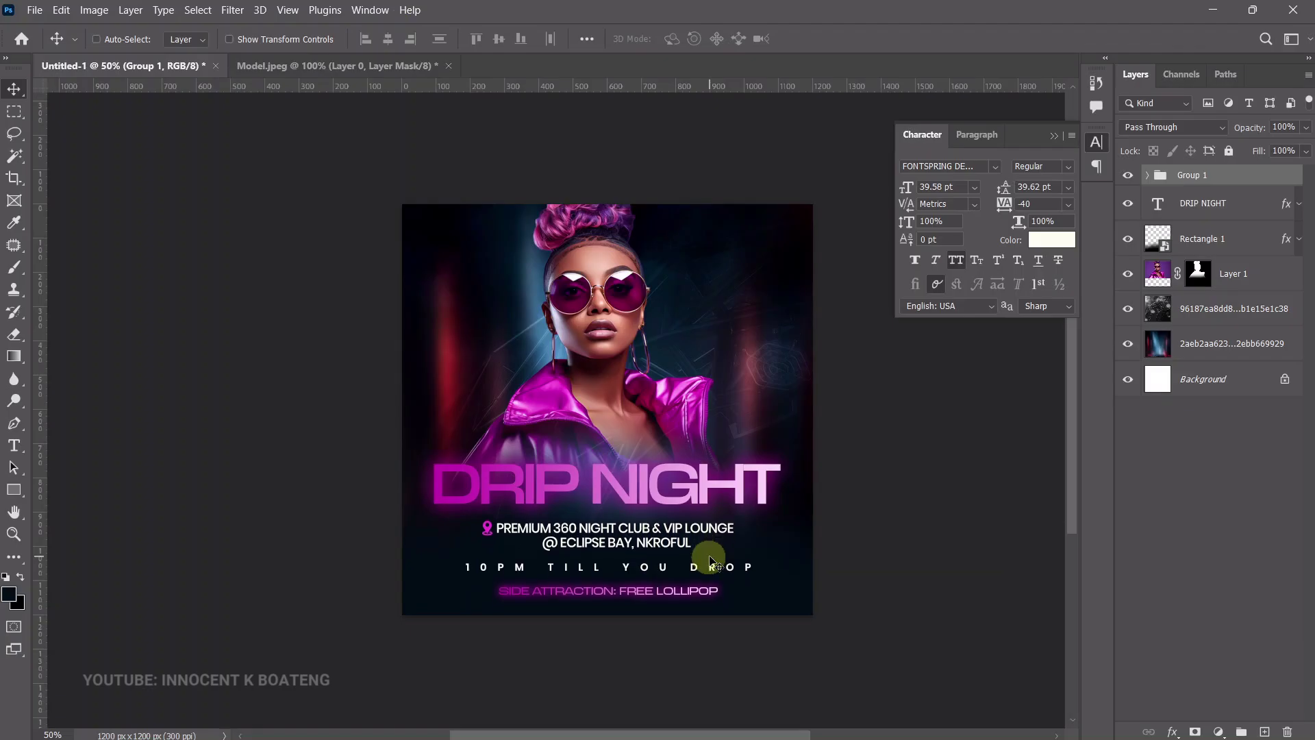
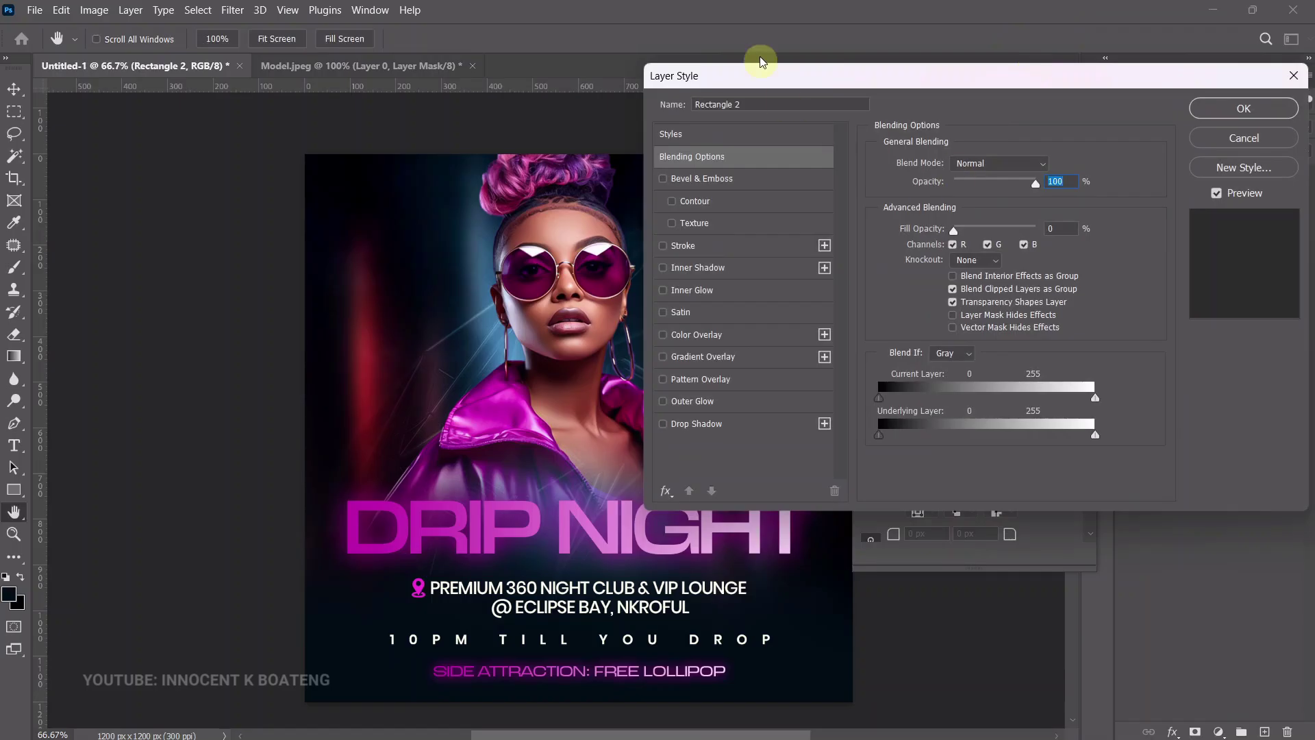
Give the empty rectangle a 4 px outside stroke in magenta #e345d6 sampled from the jacket, plus an Outer Glow at 47% opacity and 81 px size.
left_click(897, 274)
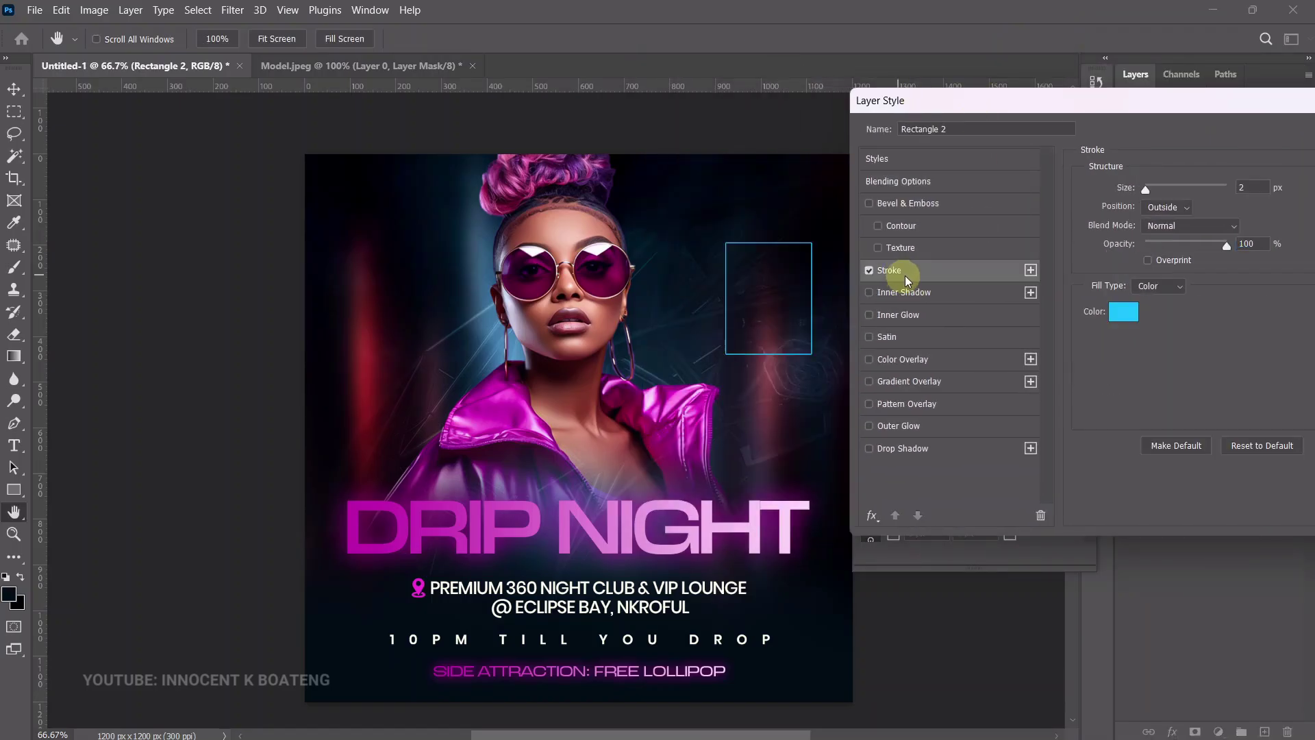
left_click(1125, 319)
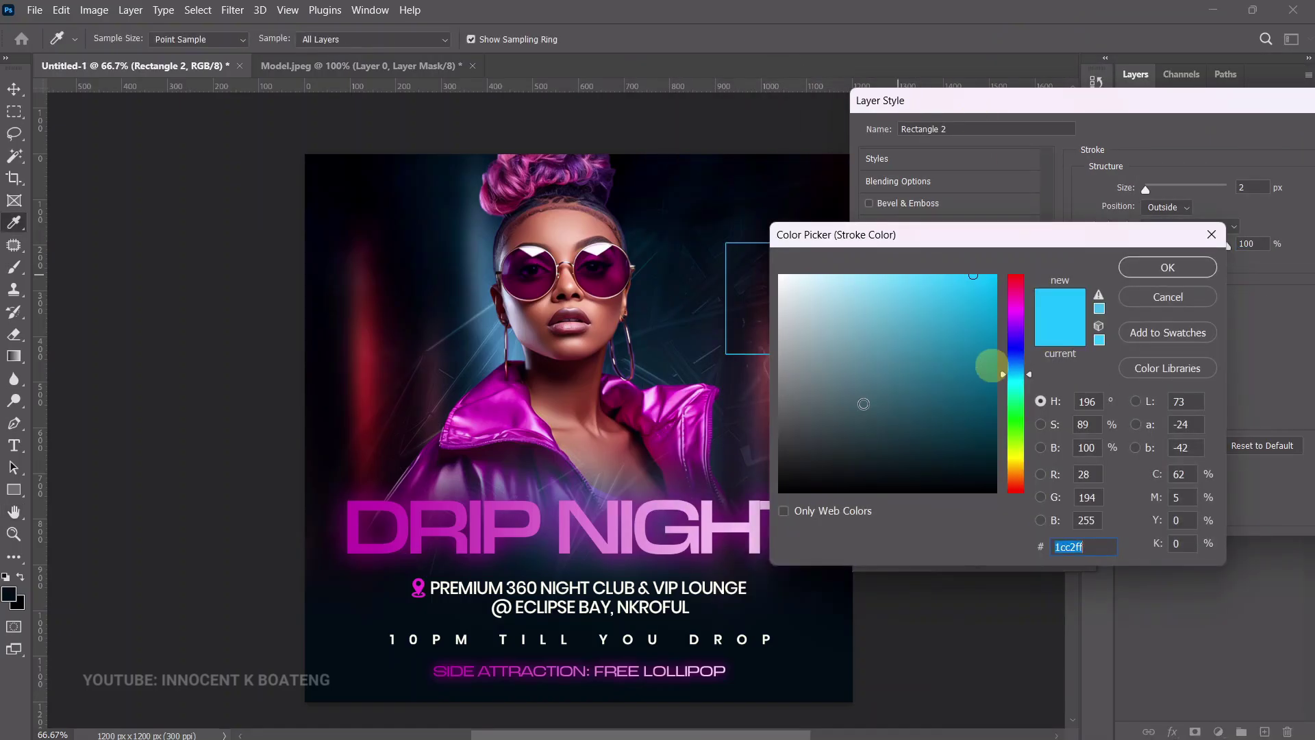
left_click(657, 405)
left_click_drag(945, 235, 1084, 247)
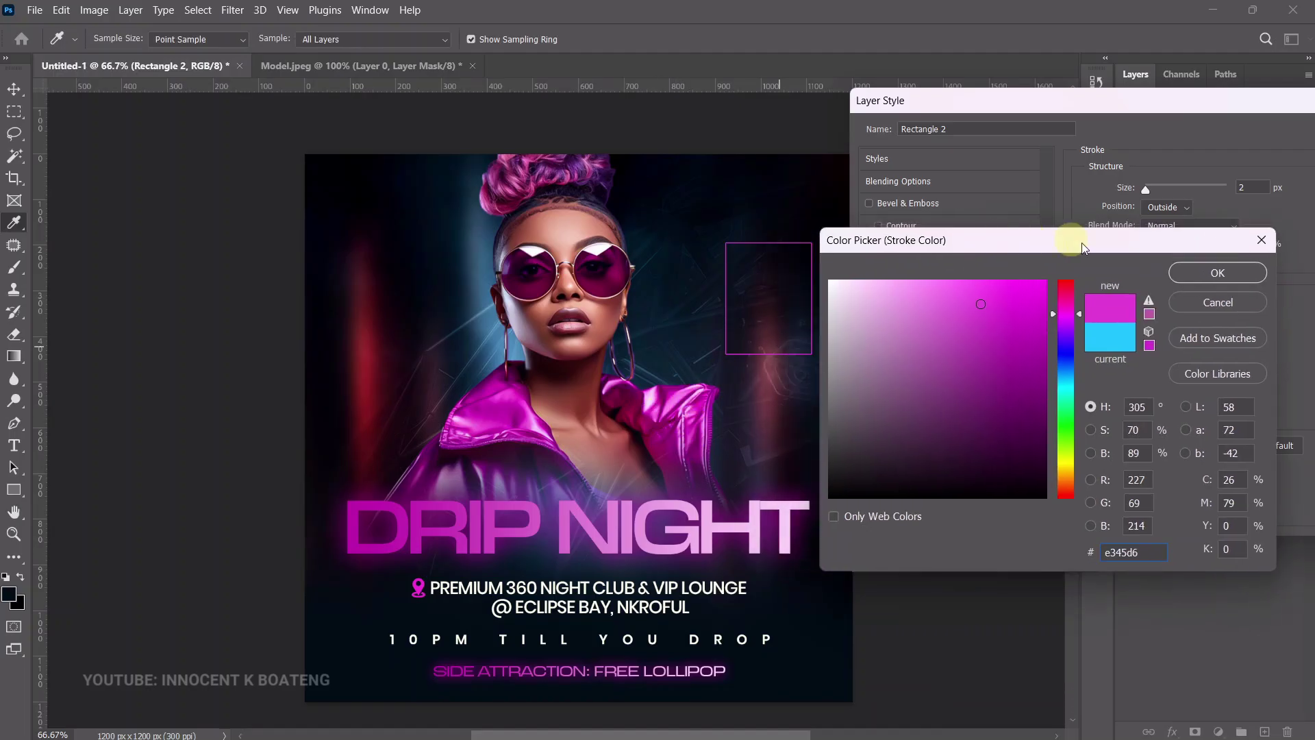
left_click(1185, 274)
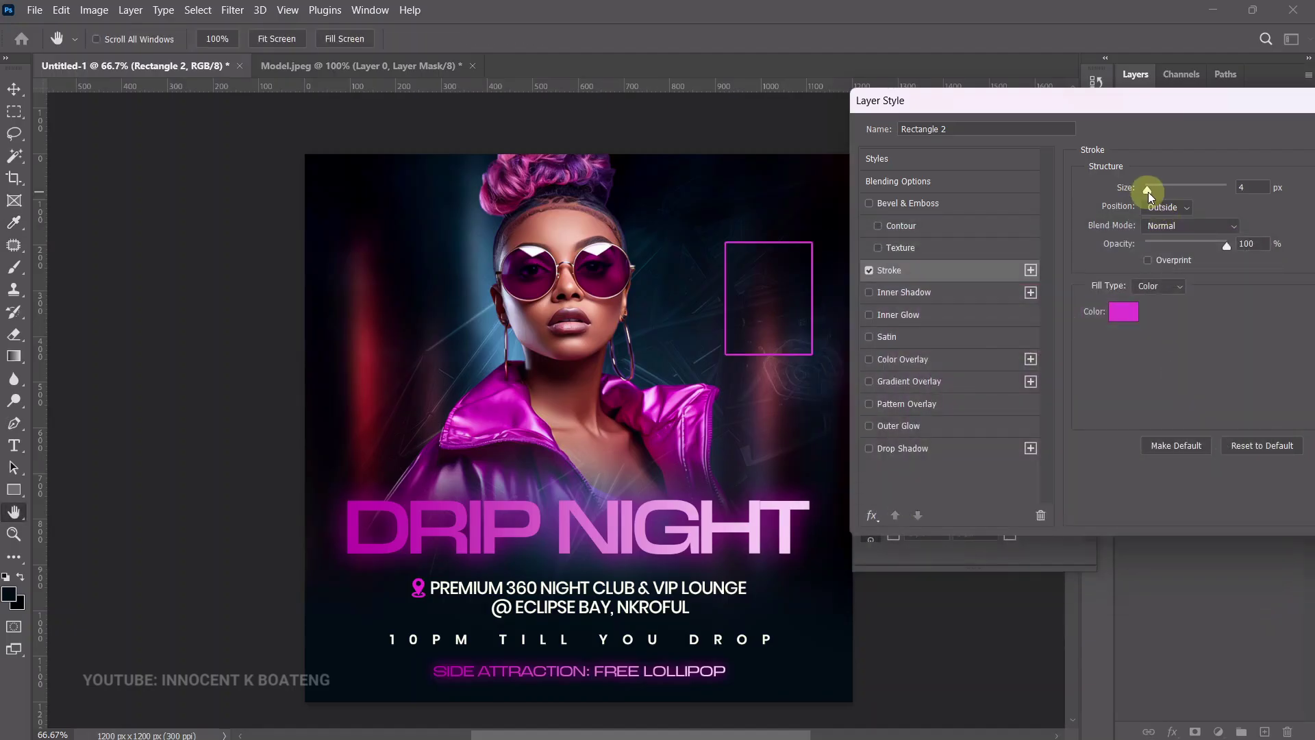
left_click(1148, 190)
left_click(899, 426)
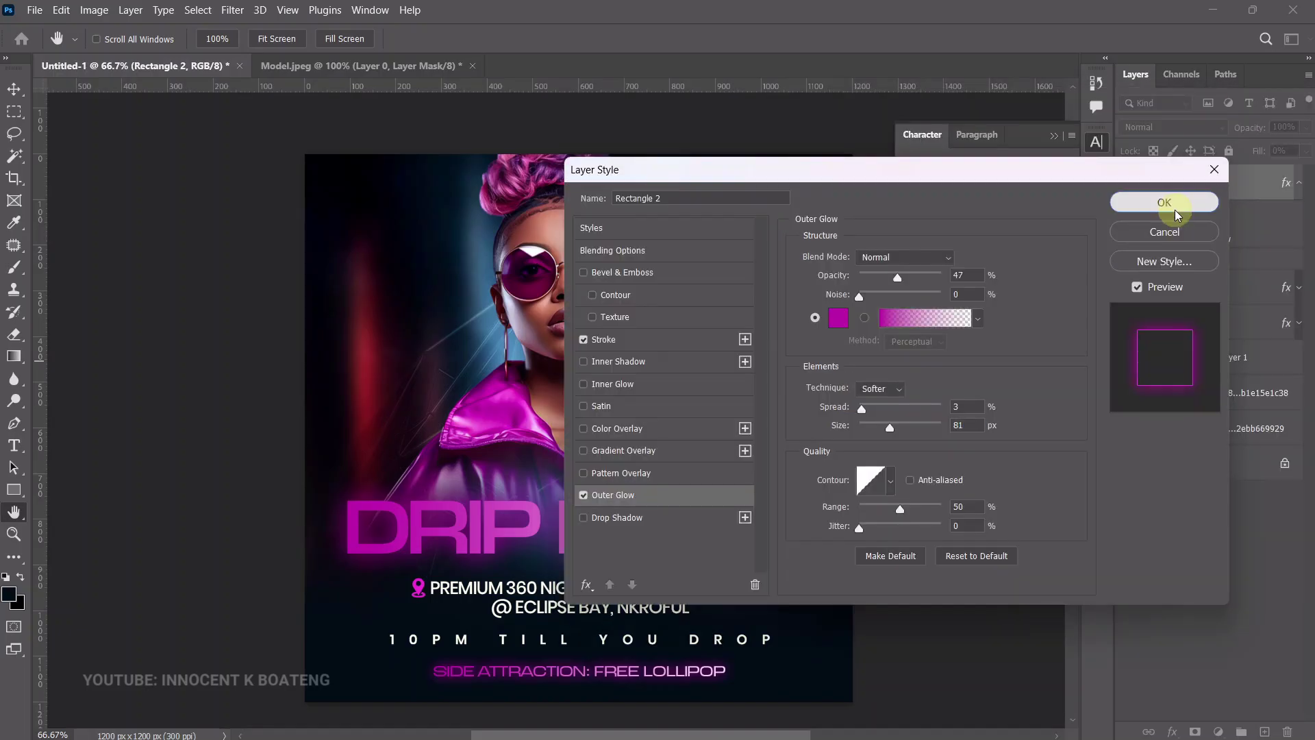
left_click(1175, 202)
Add the date "14th aug 2025" on three lines over the glowing rectangle in Poppins Medium at 24.24 pt.
key("t")
left_click(760, 280)
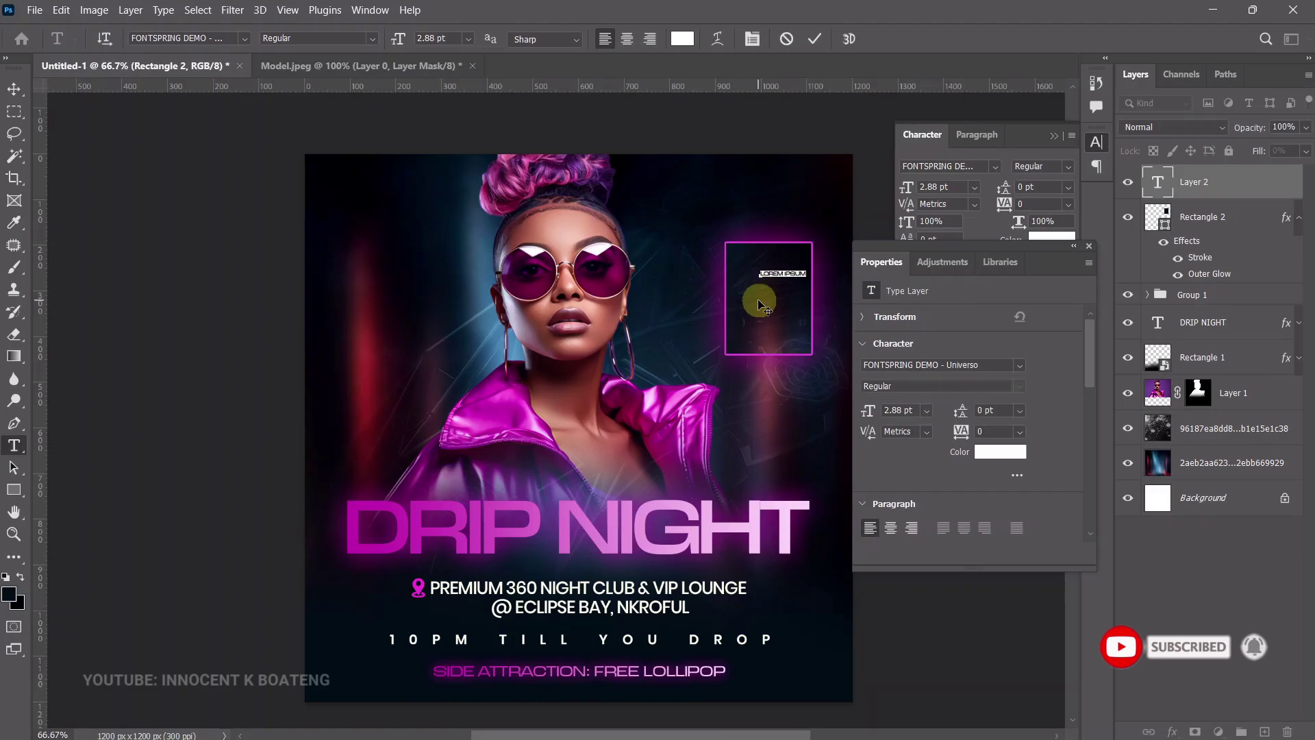
left_click(205, 38)
type("Poppins")
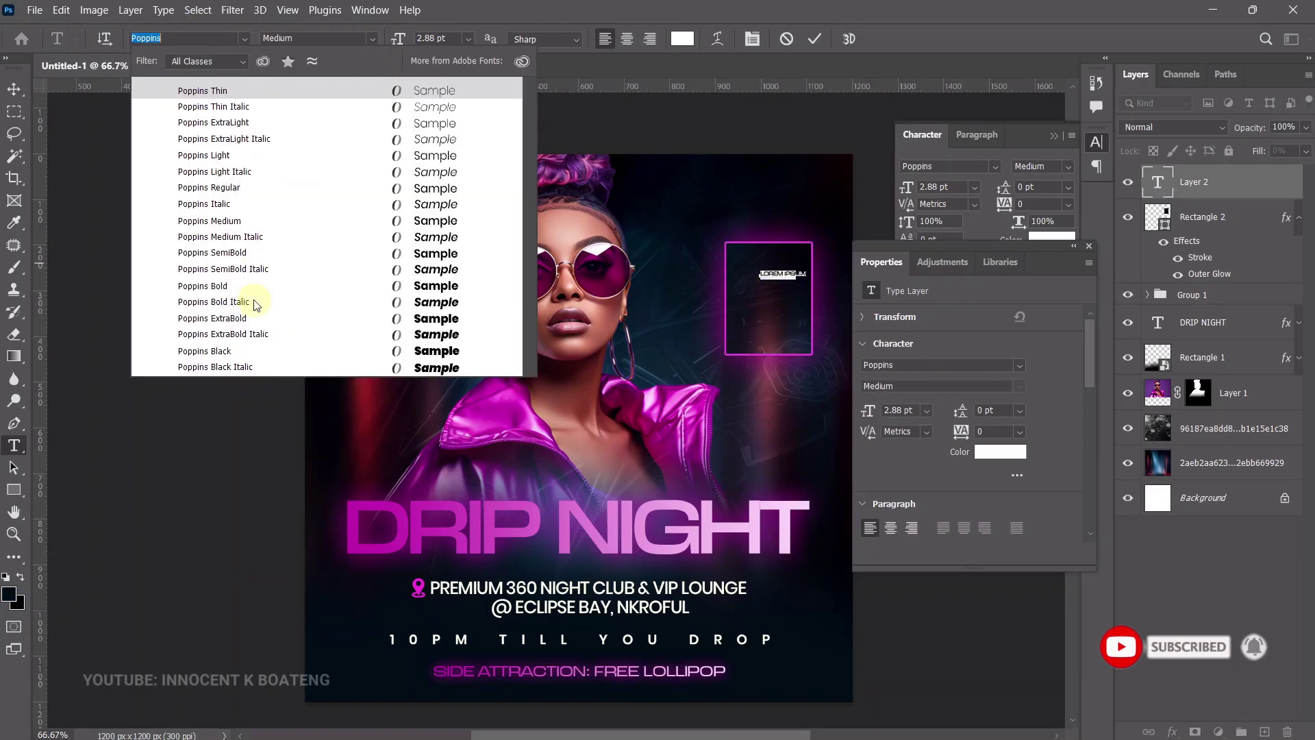
left_click(285, 221)
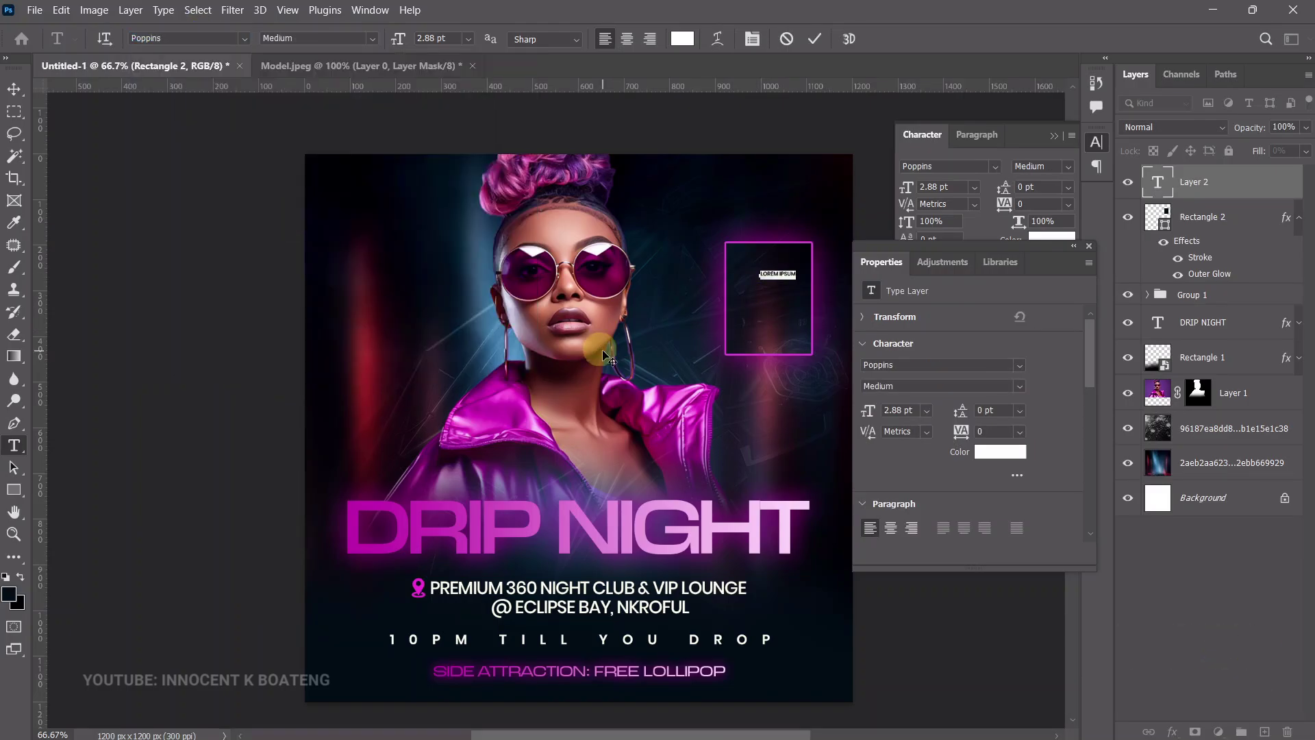
key("BackSpace")
type("14")
mouse_move(768, 277)
left_mouse_down()
mouse_move(792, 331)
mouse_move(761, 276)
left_mouse_up()
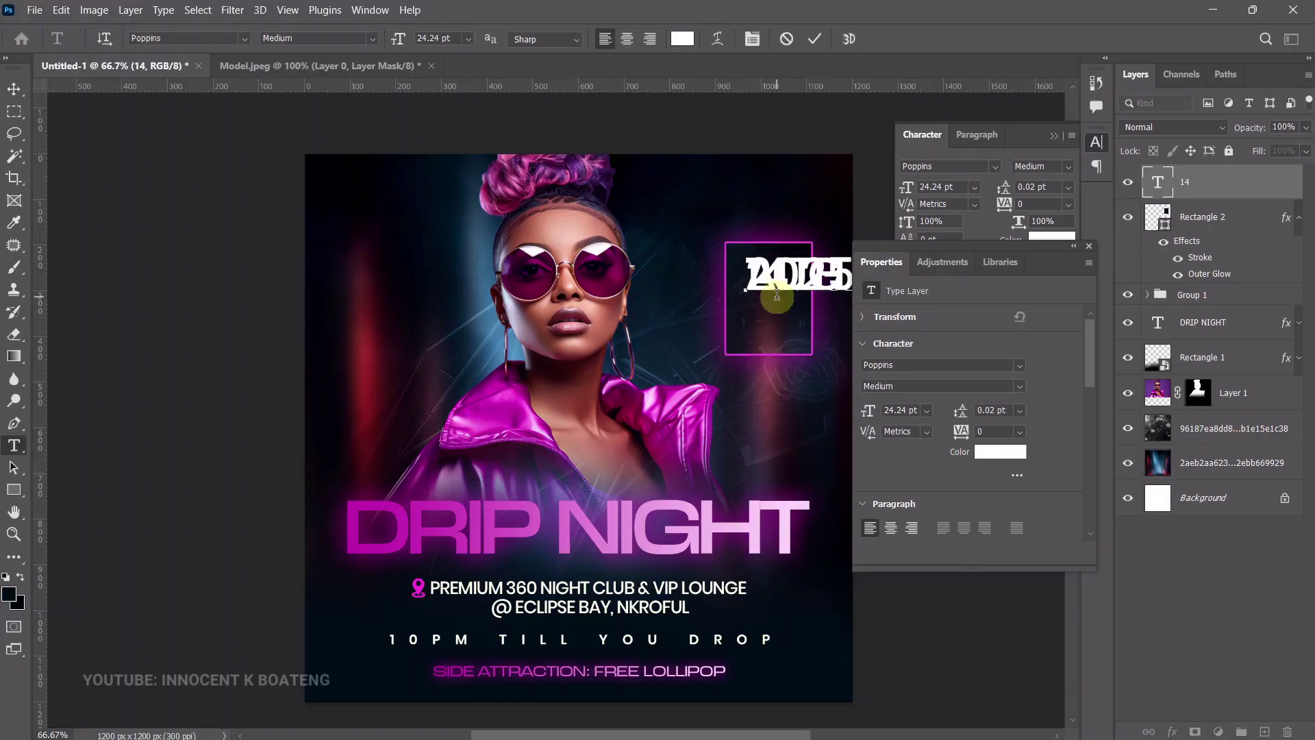
Set the leading of the whole date text to 21 pt so its three lines no longer overlap.
double_click(777, 295)
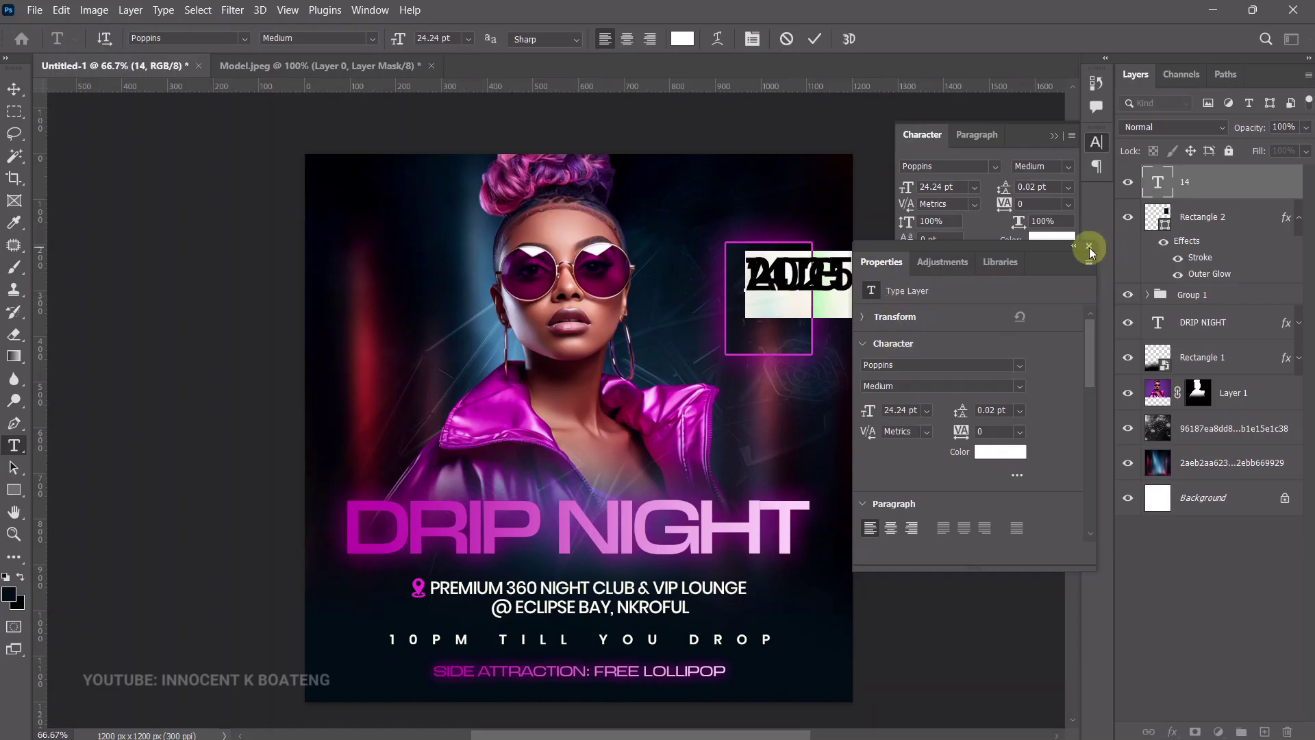
left_click(1089, 247)
left_click_drag(996, 185, 1023, 203)
left_click(15, 90)
Shrink the date text to 15.83 pt and place it inside the glowing rectangle.
key("ctrl+t")
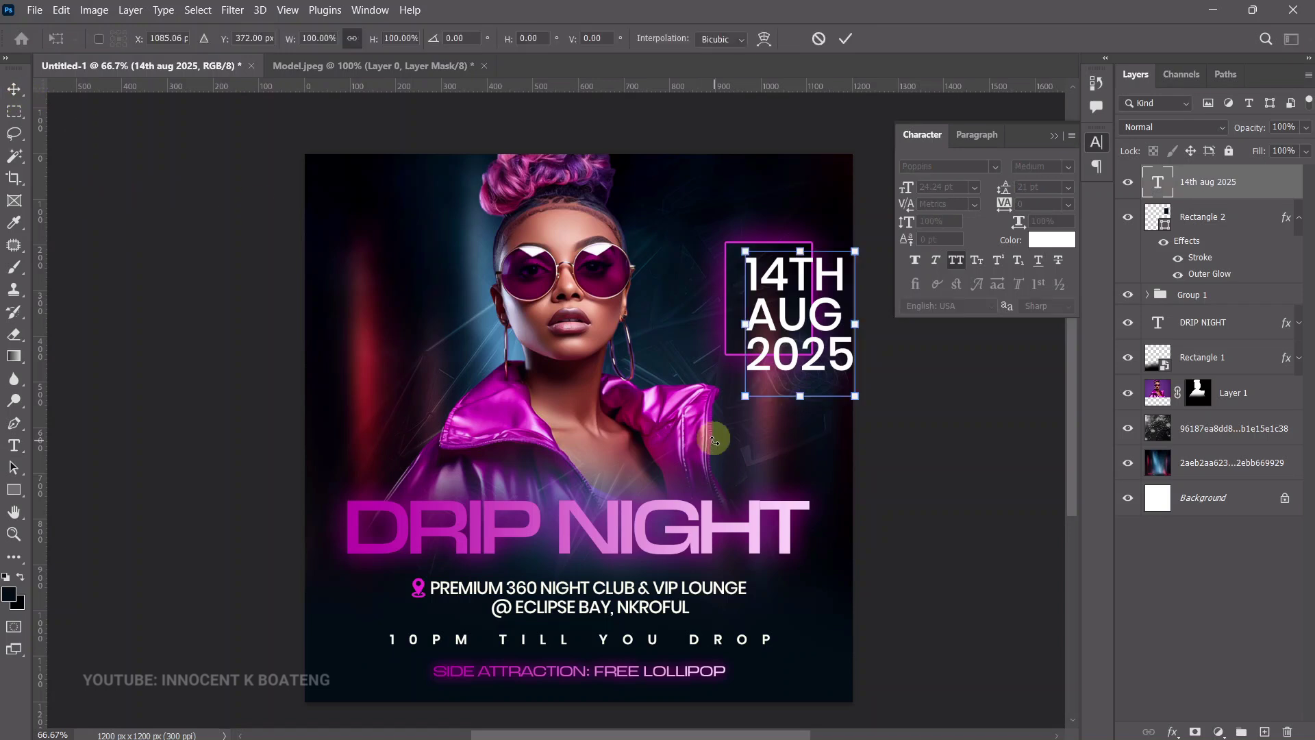
left_click_drag(854, 396, 816, 346)
double_click(785, 300)
left_click_drag(785, 299, 777, 305)
Centre-align the three date lines and move the text back inside the rectangle.
double_click(765, 260)
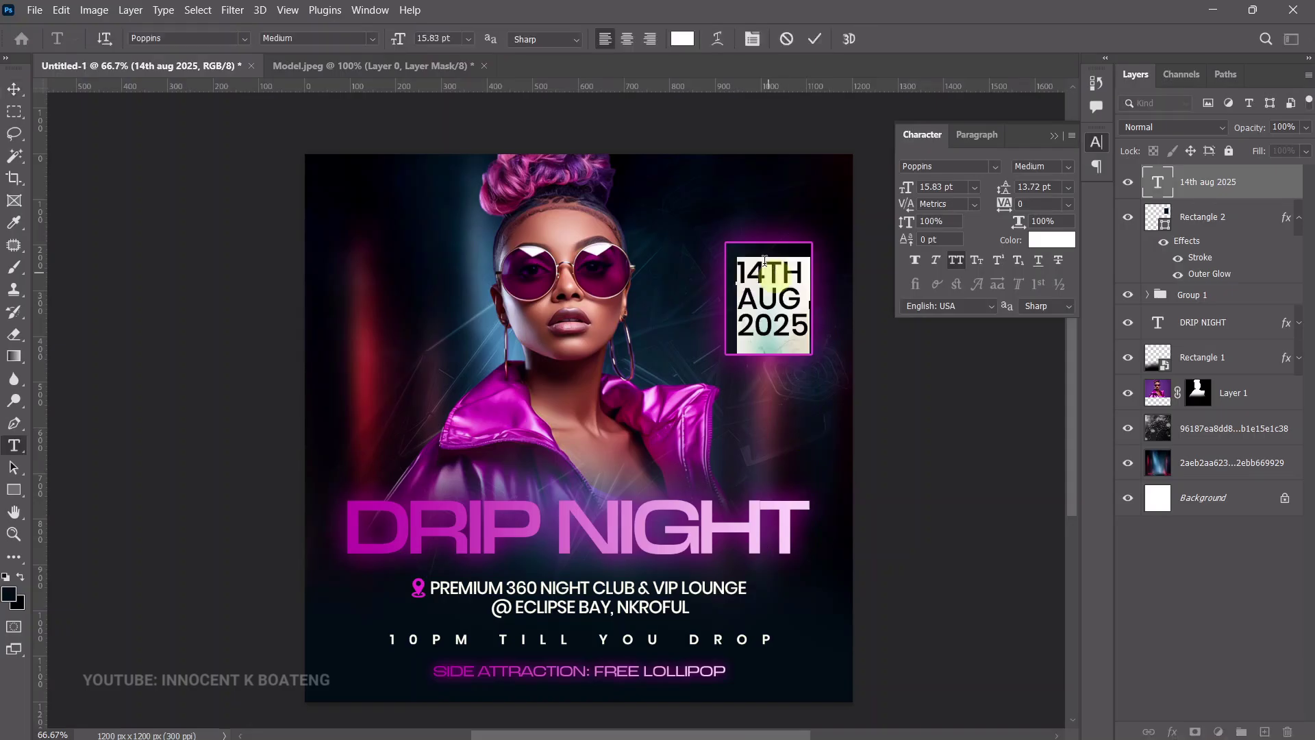
left_click(627, 38)
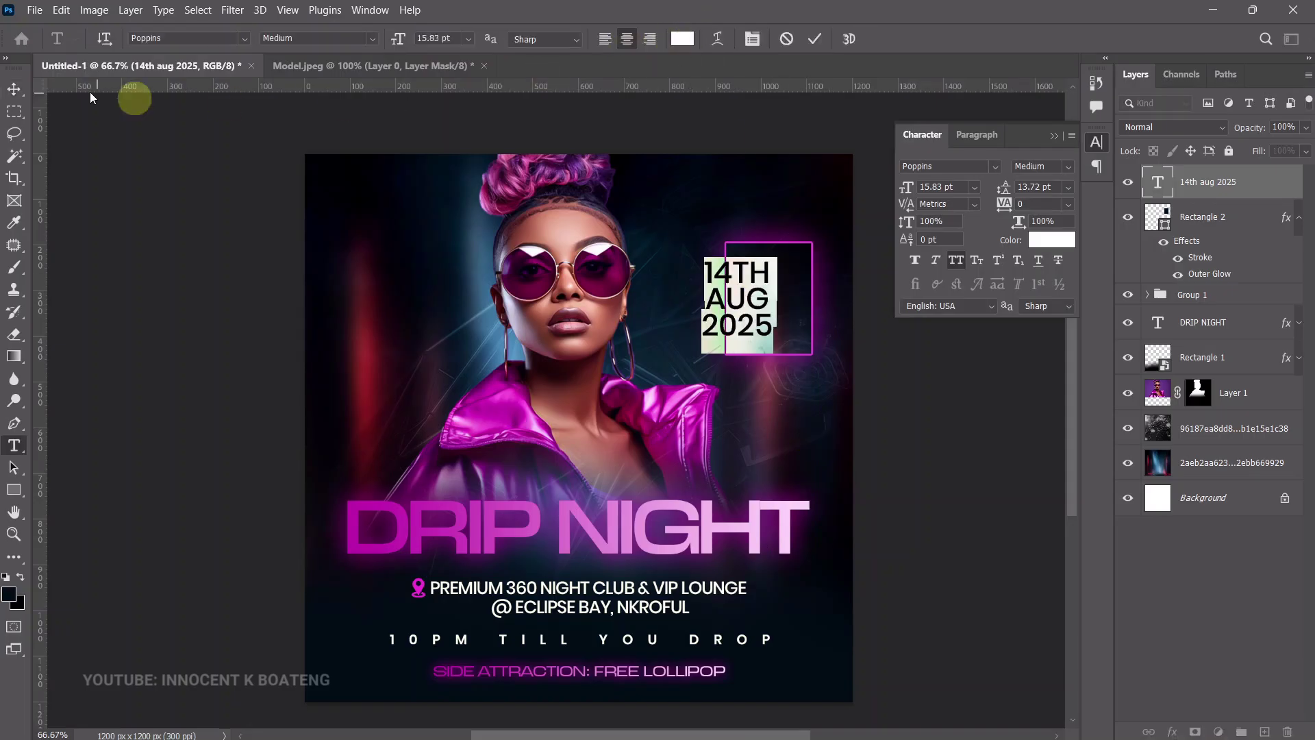
left_click(14, 89)
left_click_drag(682, 301, 718, 303)
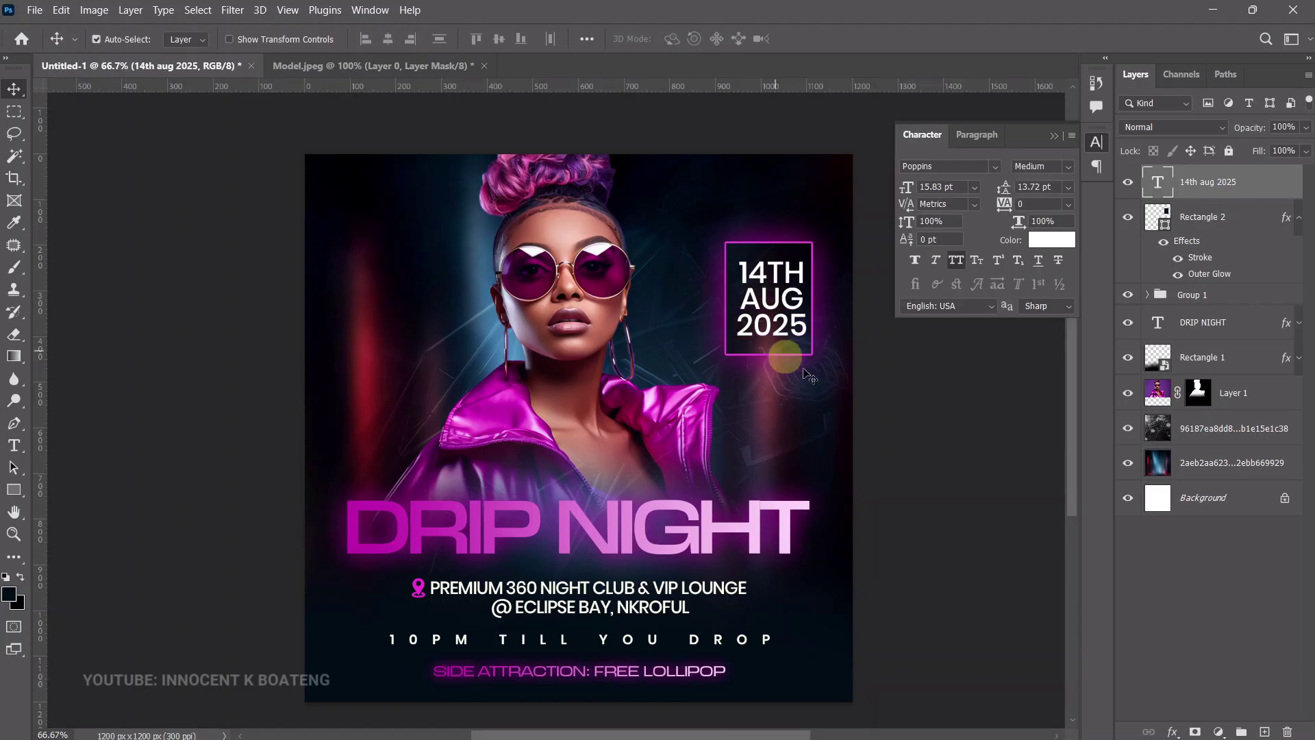
Scale the date text down to about 93% and nudge it down slightly within the rectangle.
key("ctrl+t")
left_click_drag(807, 351, 802, 346)
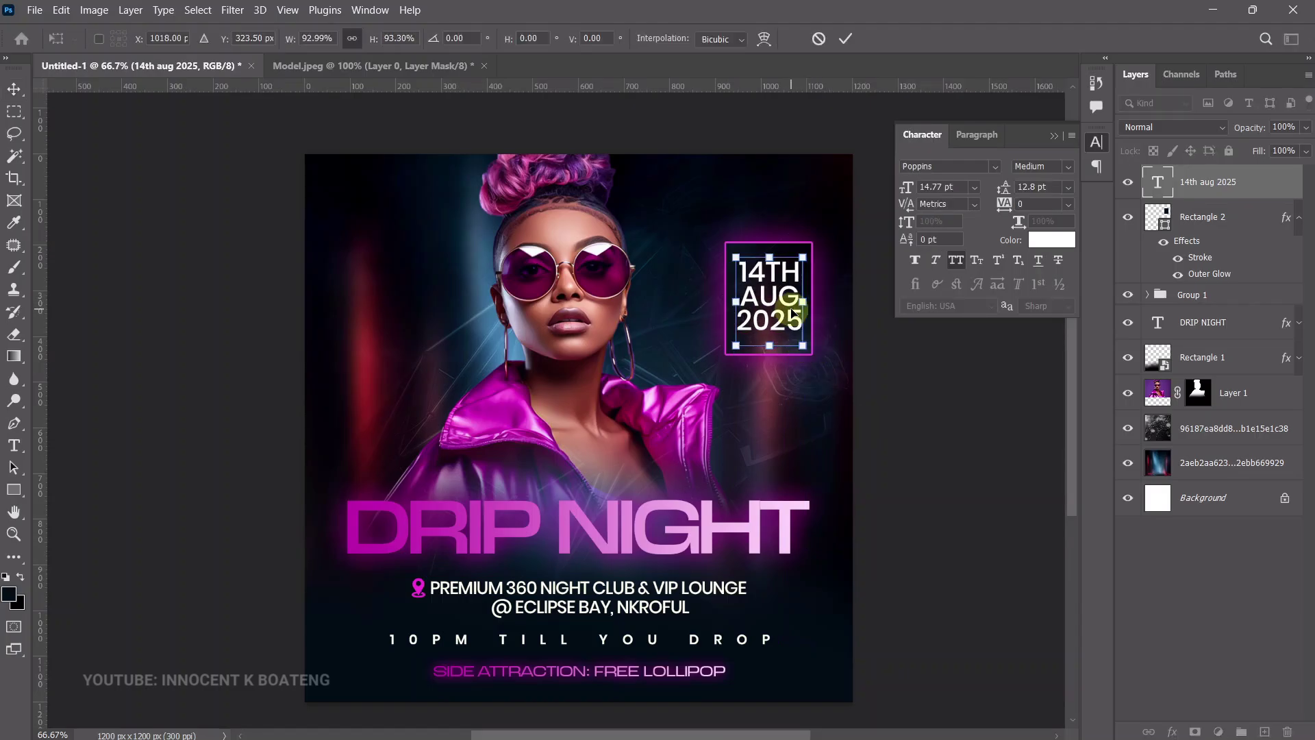
key("Return")
key("Down")
key("Down")
key("Down")
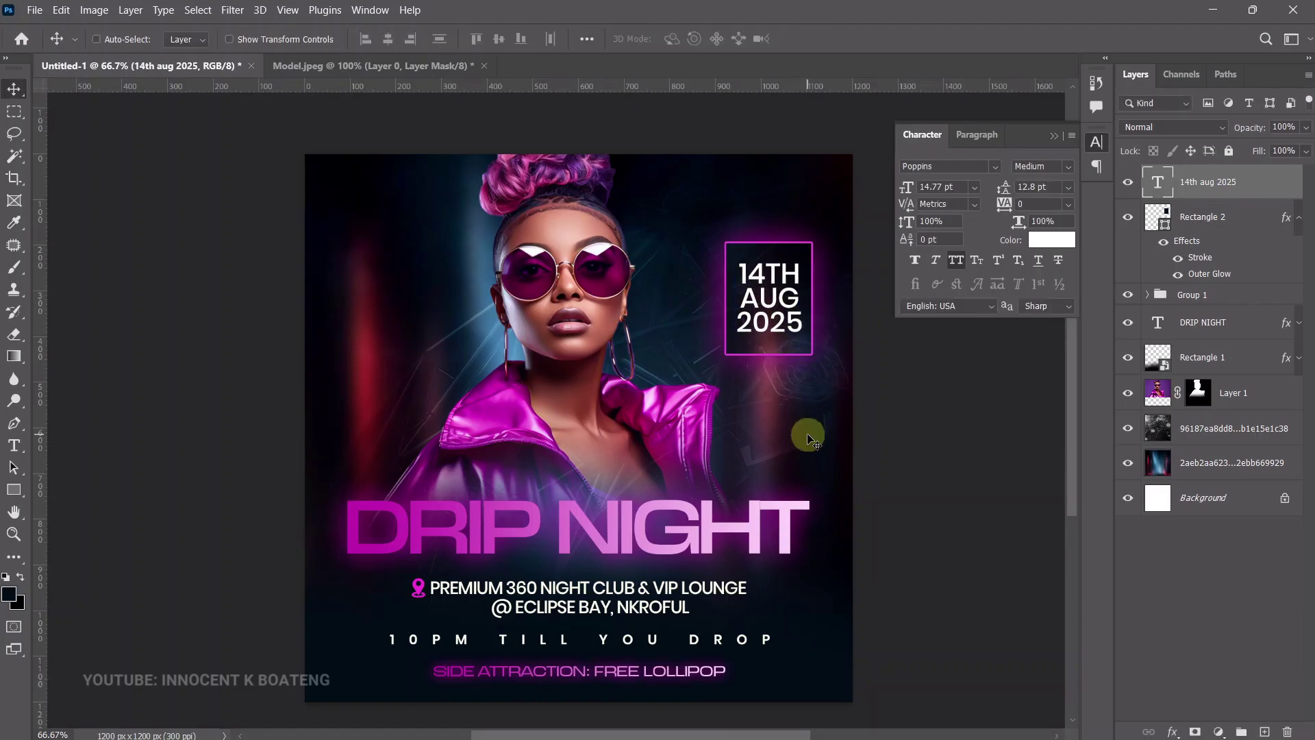
Change the date text to Poppins SemiBold with 13 pt leading.
double_click(802, 302)
left_click(373, 39)
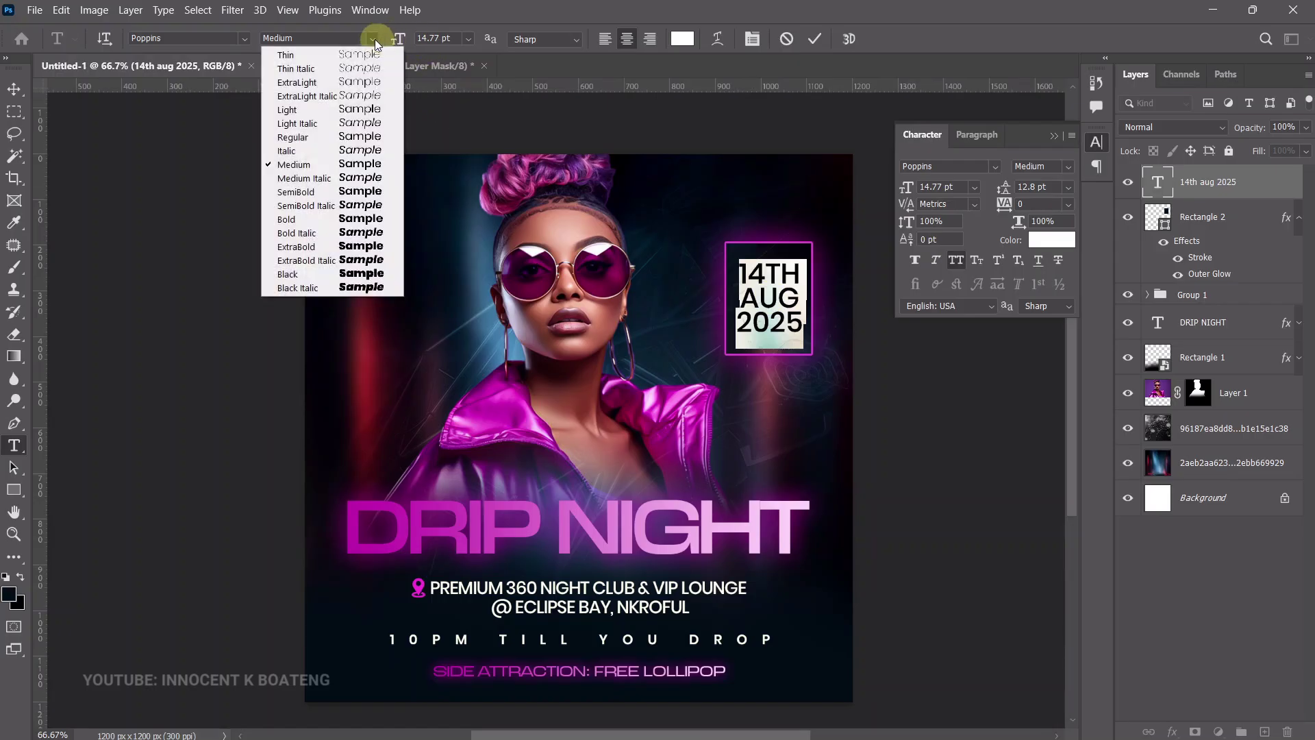
left_click(317, 193)
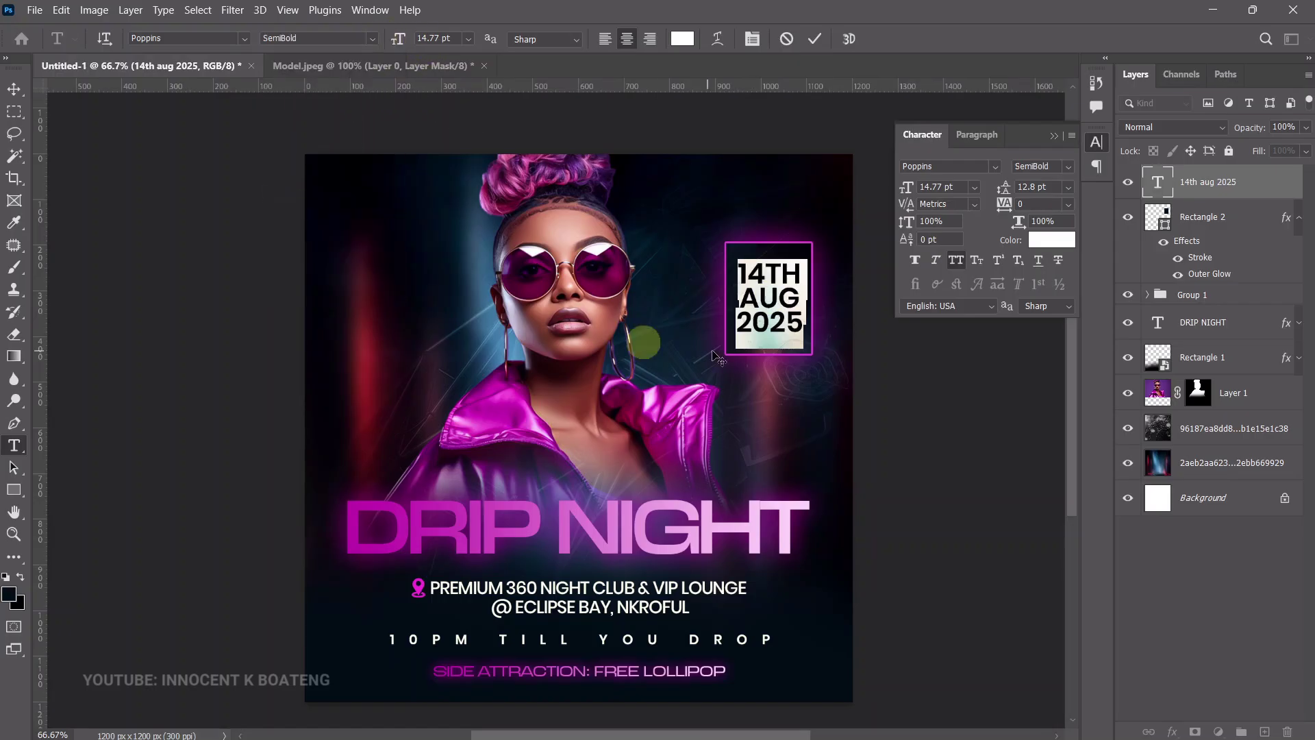
left_click(1041, 187)
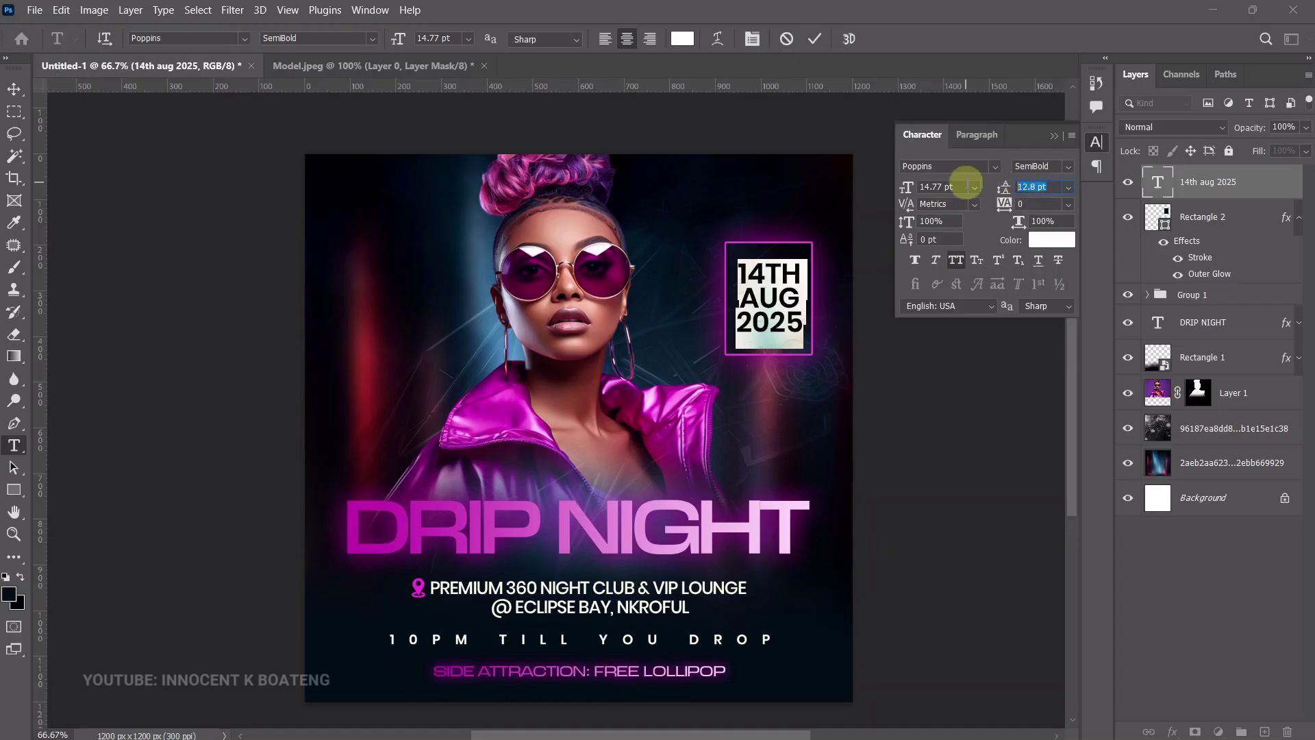
key("ctrl+Return")
key("v")
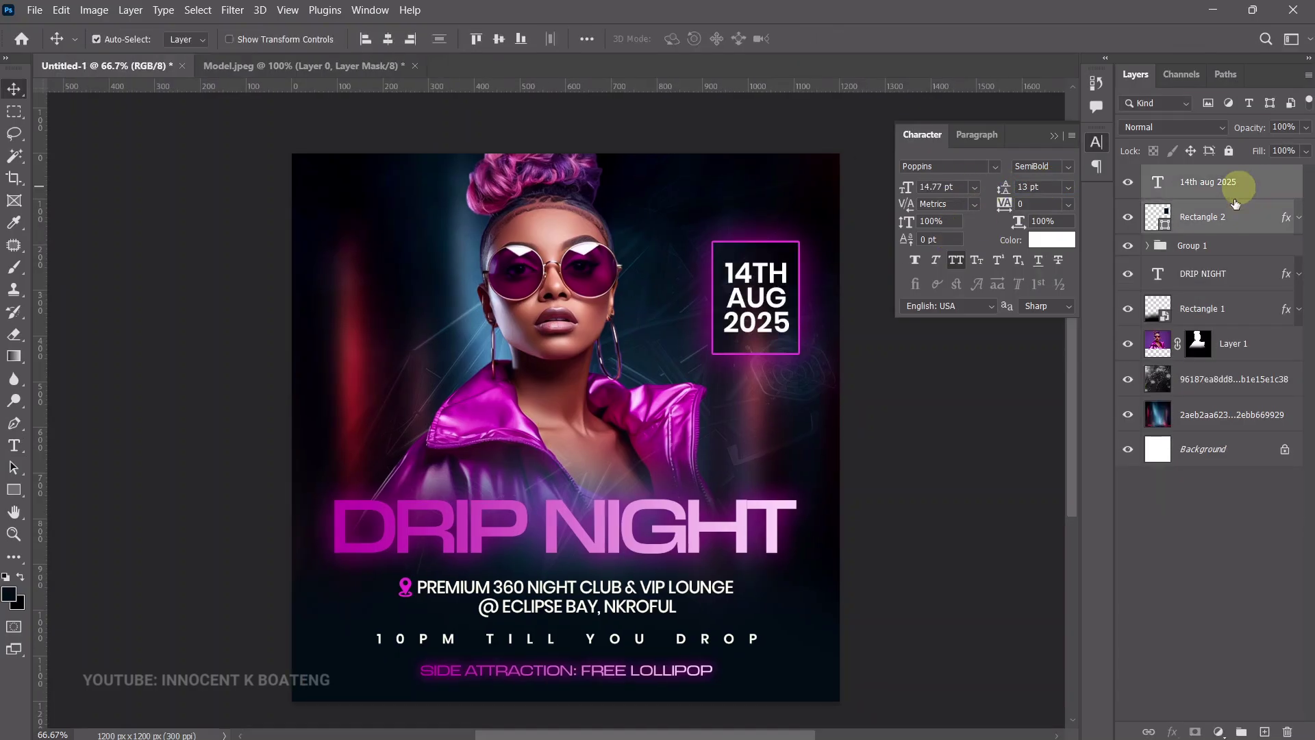
Group the date text with its rectangle, and shrink the group to 11.42 pt text, placed slightly higher beside the model.
key("ctrl+g")
key("ctrl+t")
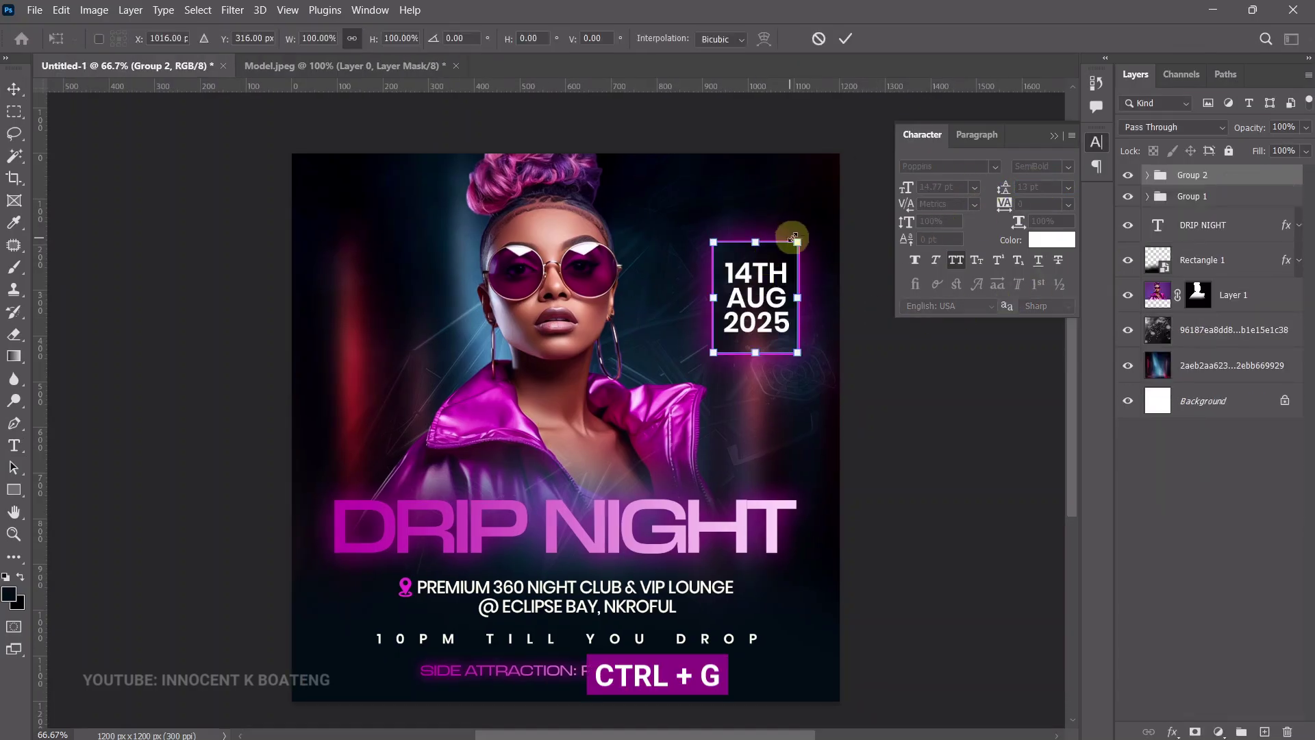
left_click_drag(800, 238, 779, 252)
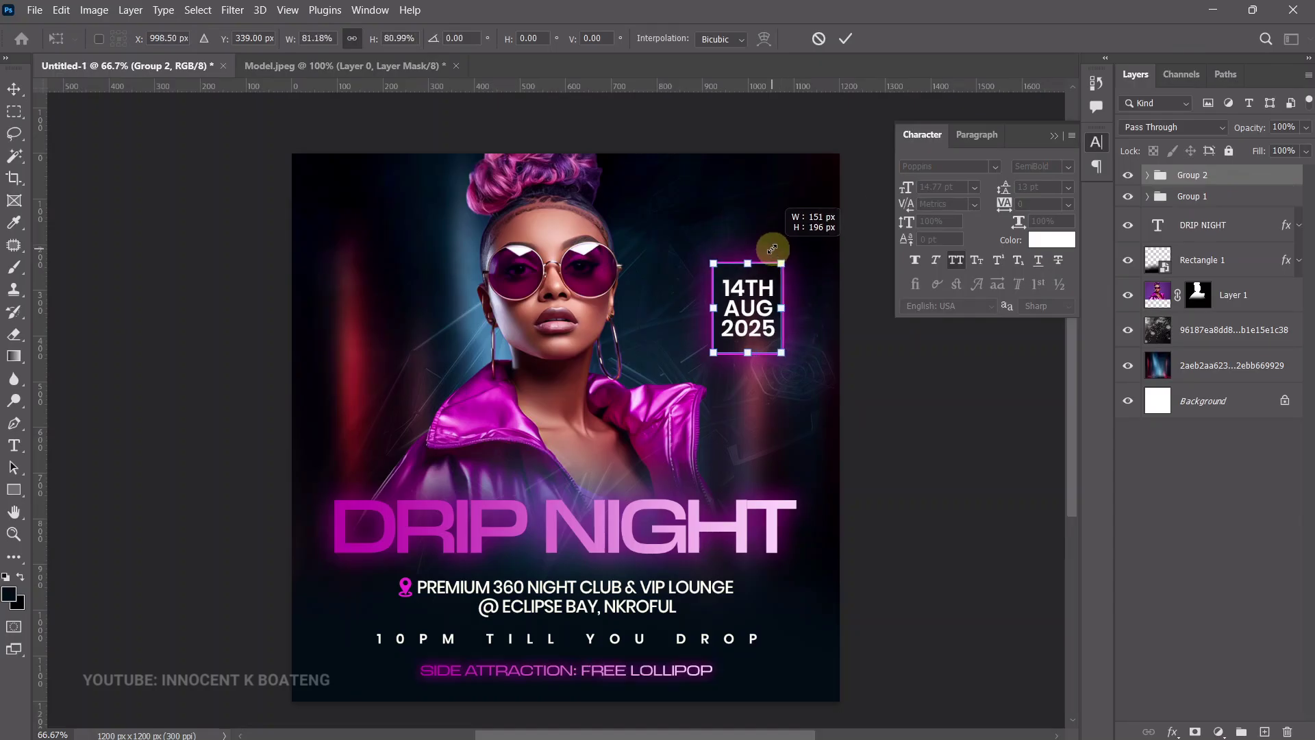
key("Return")
left_click_drag(763, 315, 763, 303)
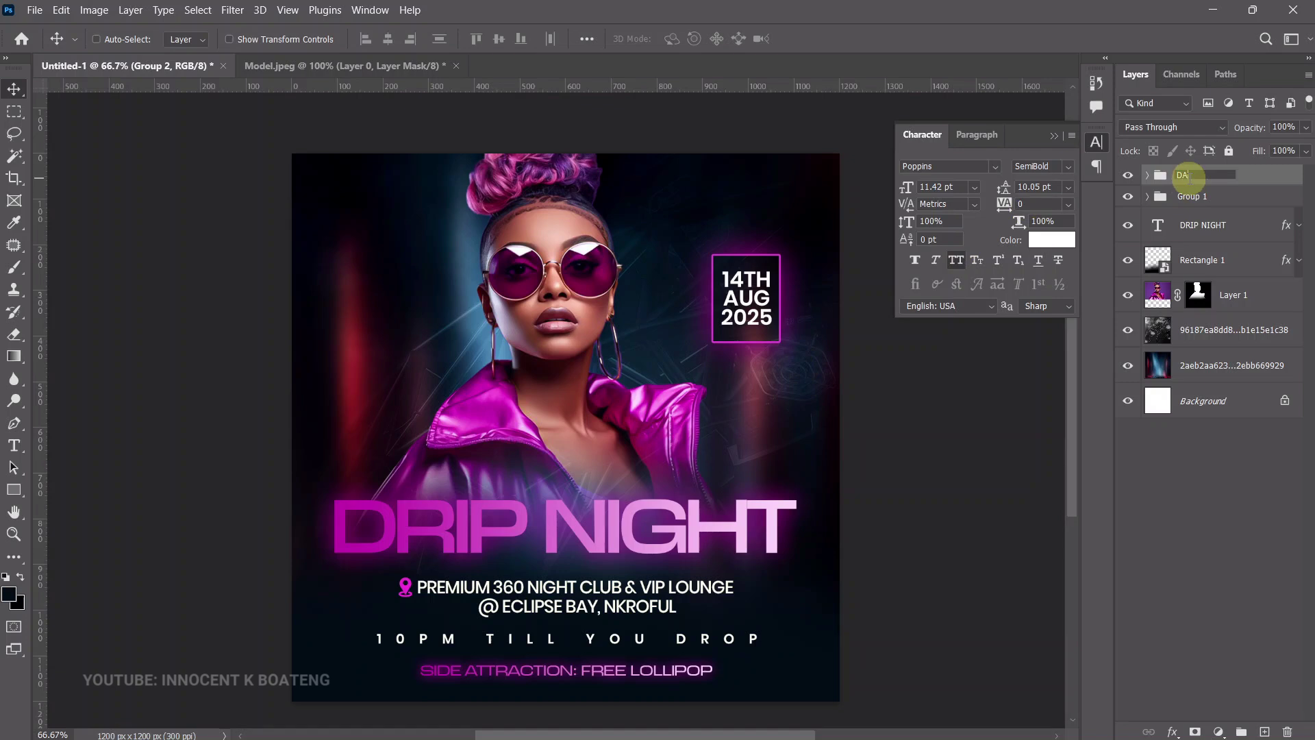
Rename the date box group to Date and the event details group to Location and time, checking each group's visibility.
key("Return")
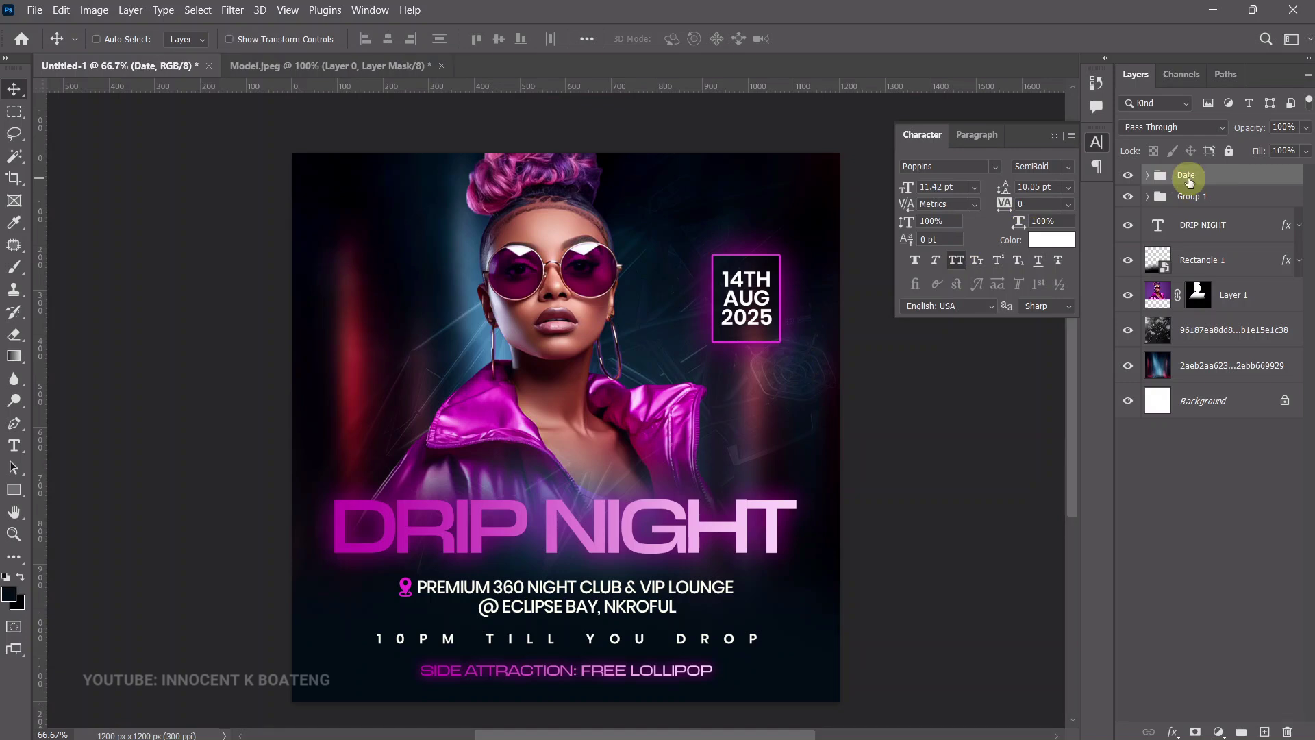
double_click(1192, 198)
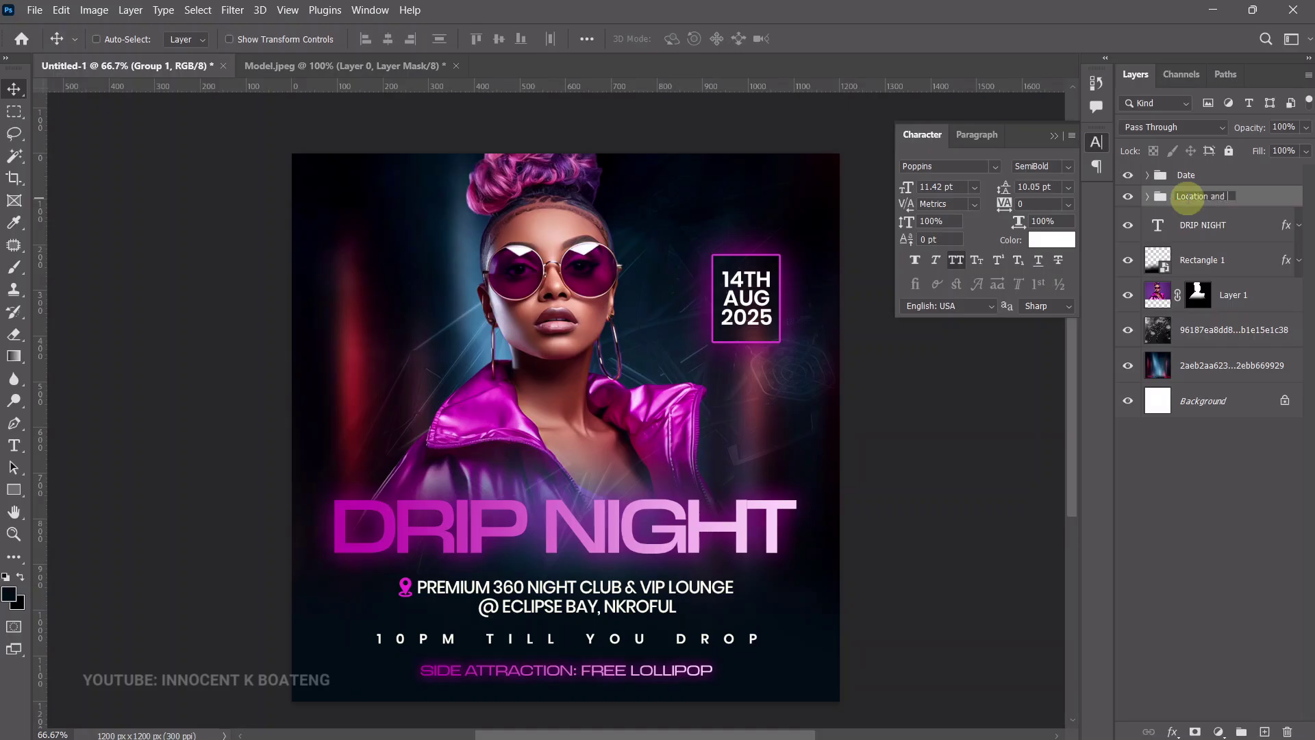
key("Return")
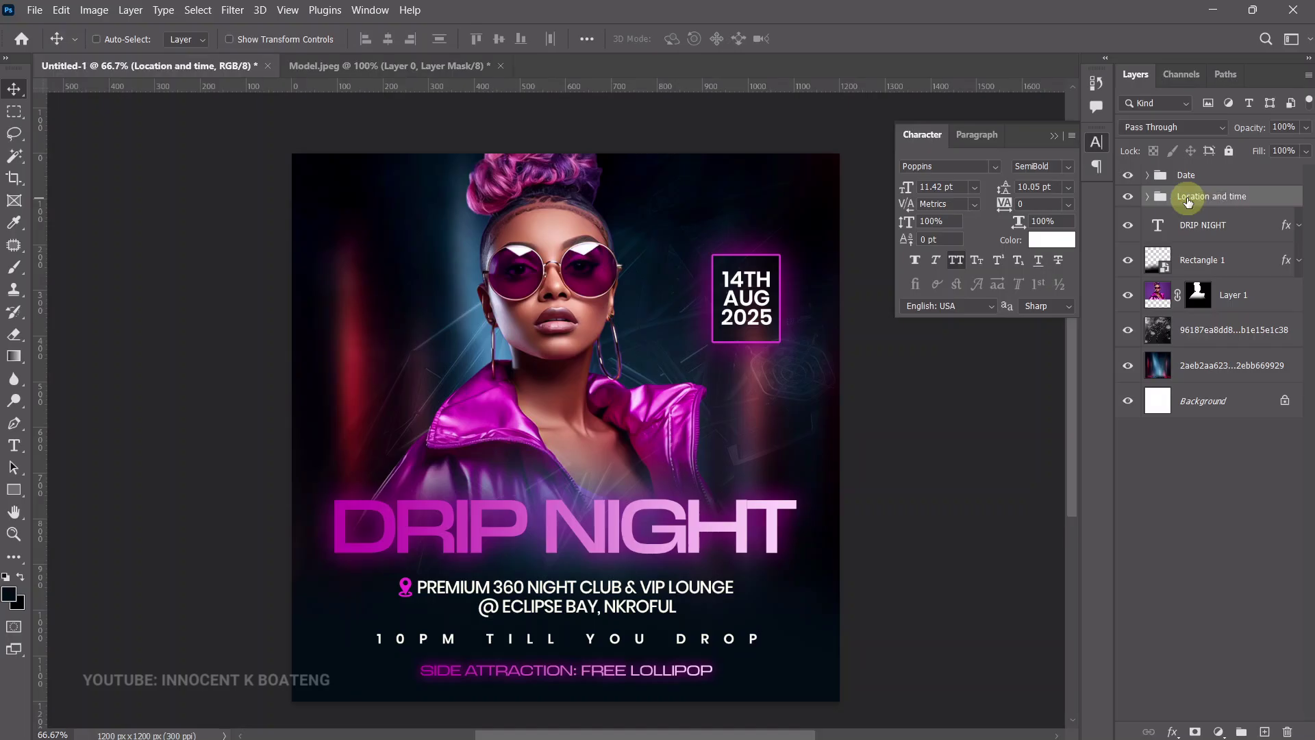
left_click(1128, 197)
left_click(1129, 197)
left_click(1129, 176)
left_click(1128, 175)
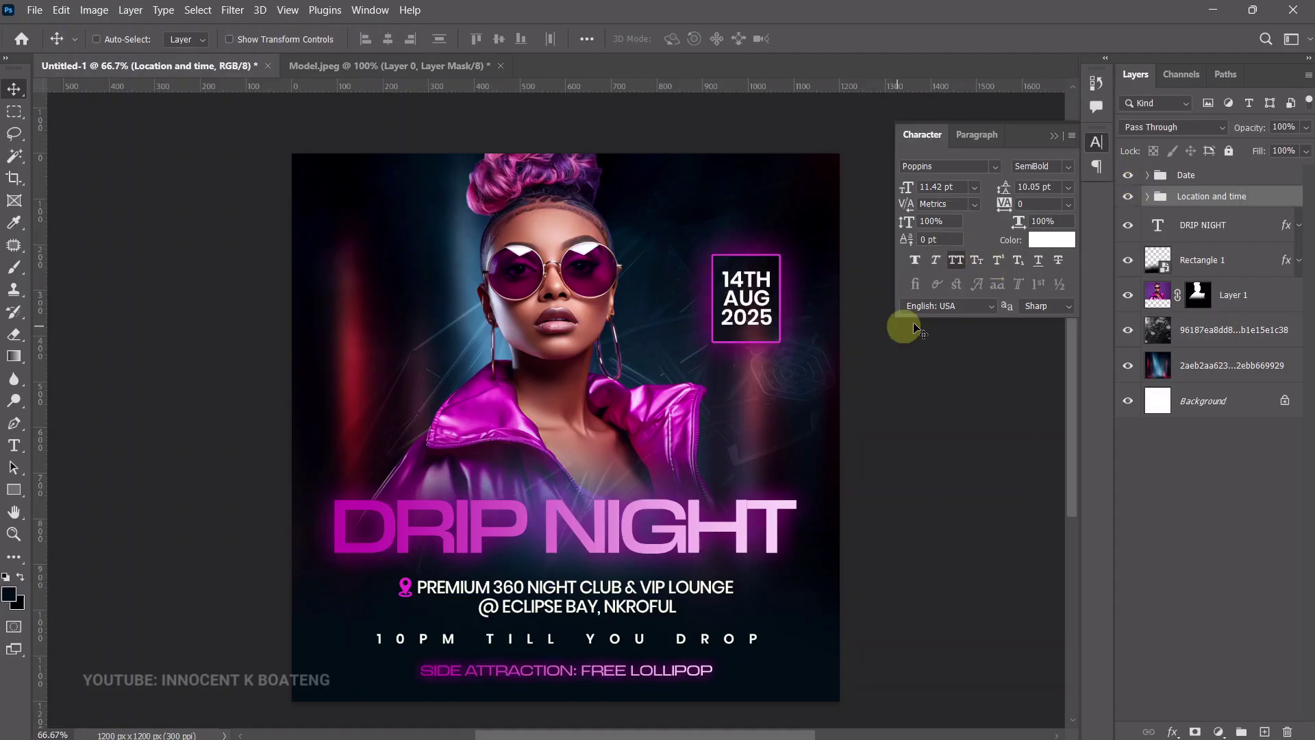
Add a white Poppins text block above the Date group listing the performers under the headings DJS and HYPEMAN.
left_click(1205, 176)
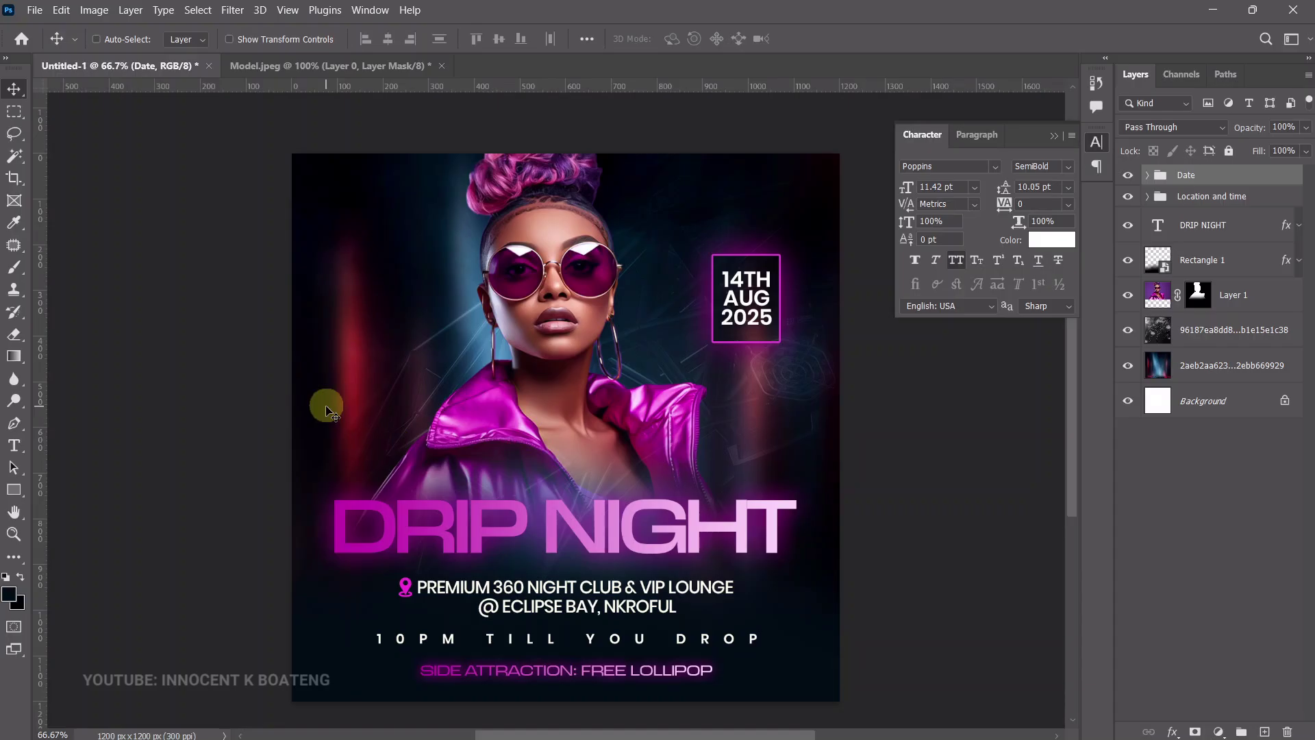
key("t")
left_click(373, 326)
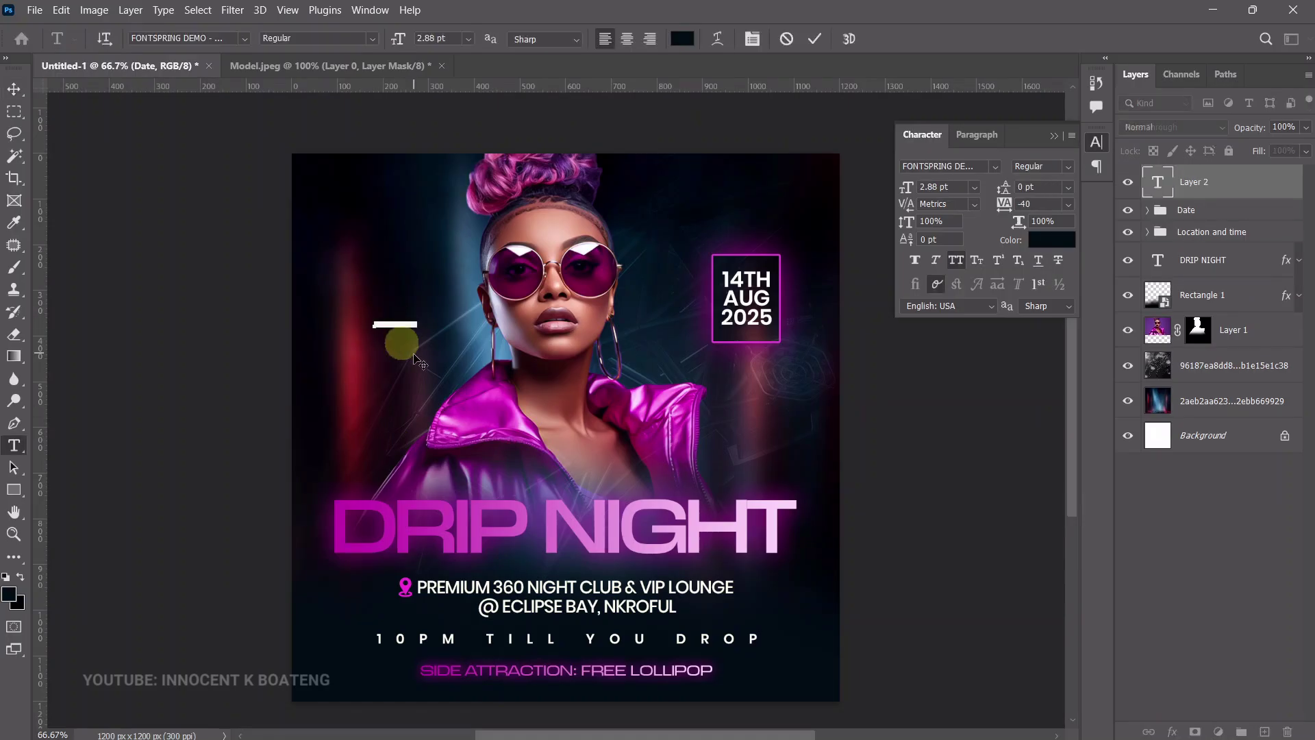
left_click(199, 38)
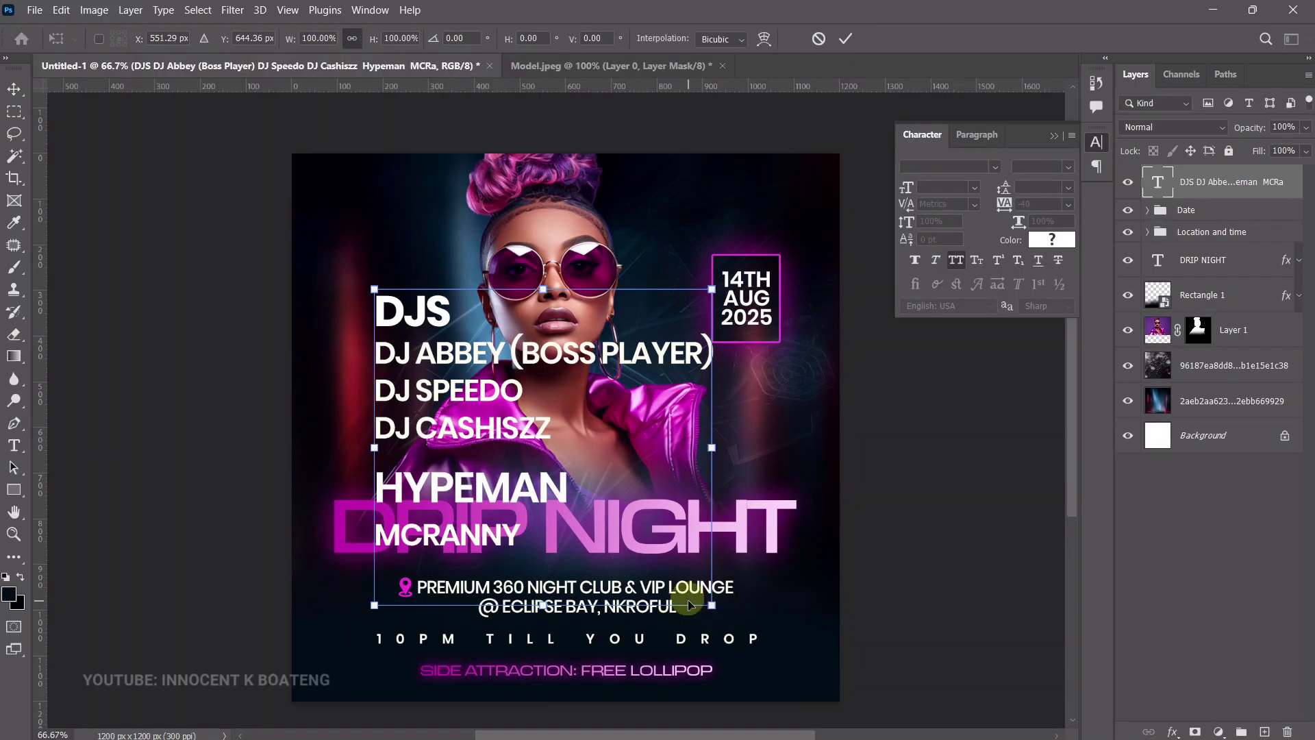
Scale the performer text down to about 41% and place it in the empty area beside the model's face.
left_click_drag(713, 605, 512, 418)
left_click_drag(465, 353, 409, 369)
key("Return")
left_click_drag(414, 423, 414, 432)
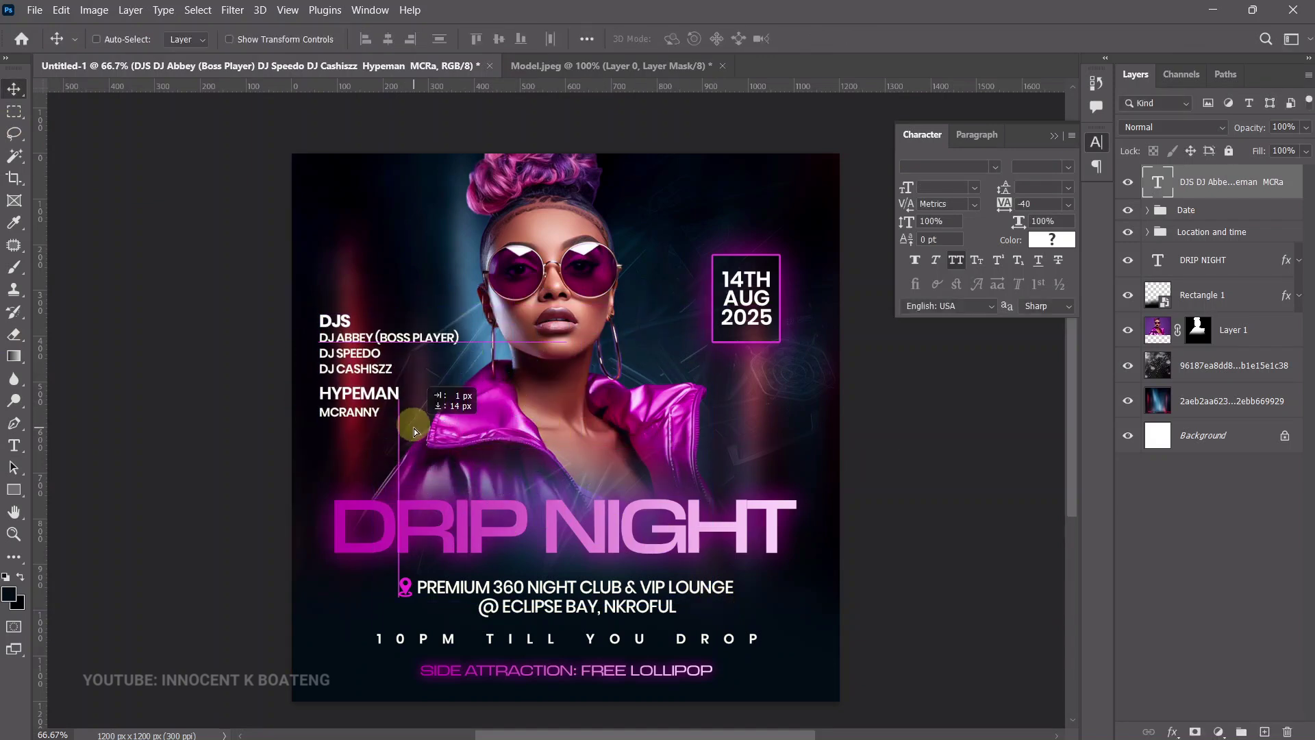
Try orange and pink shades on the DJS heading and apply the orange eca317.
scroll(390, 376, "up", 2)
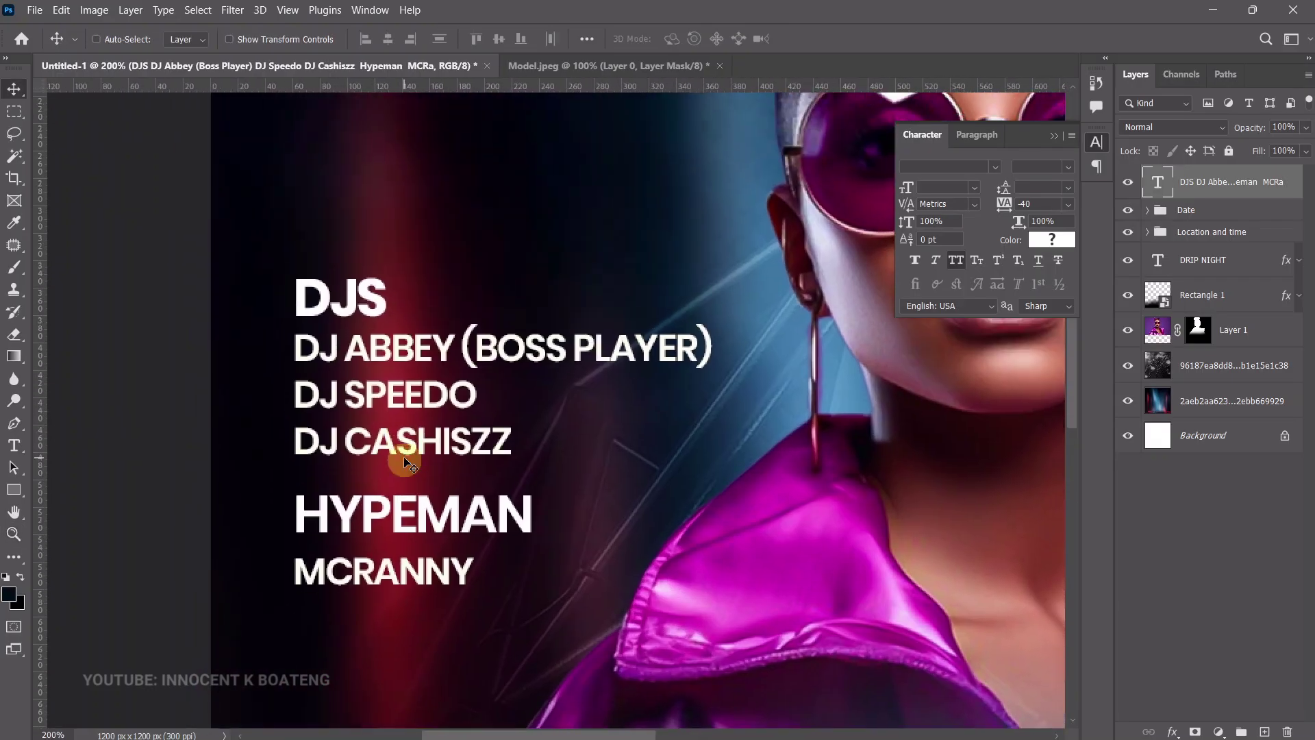
scroll(415, 316, "down", 1)
key("t")
double_click(415, 317)
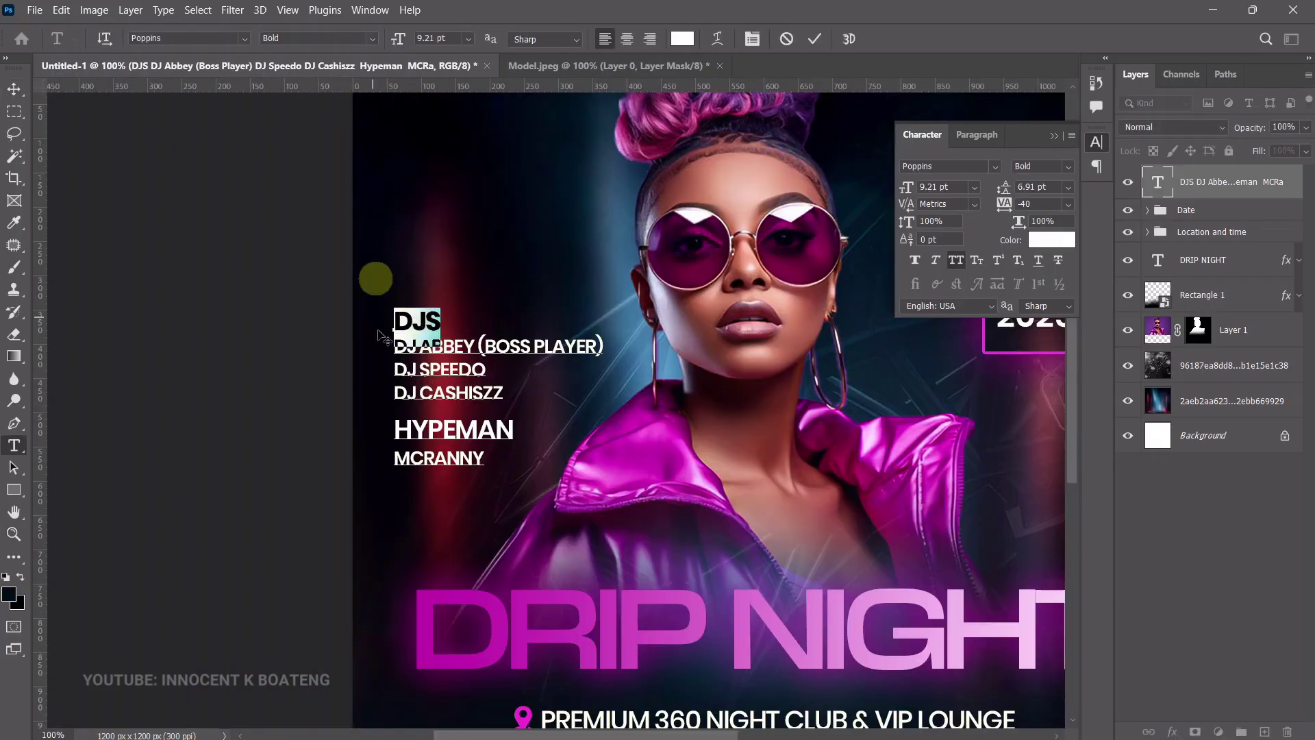
left_click(682, 38)
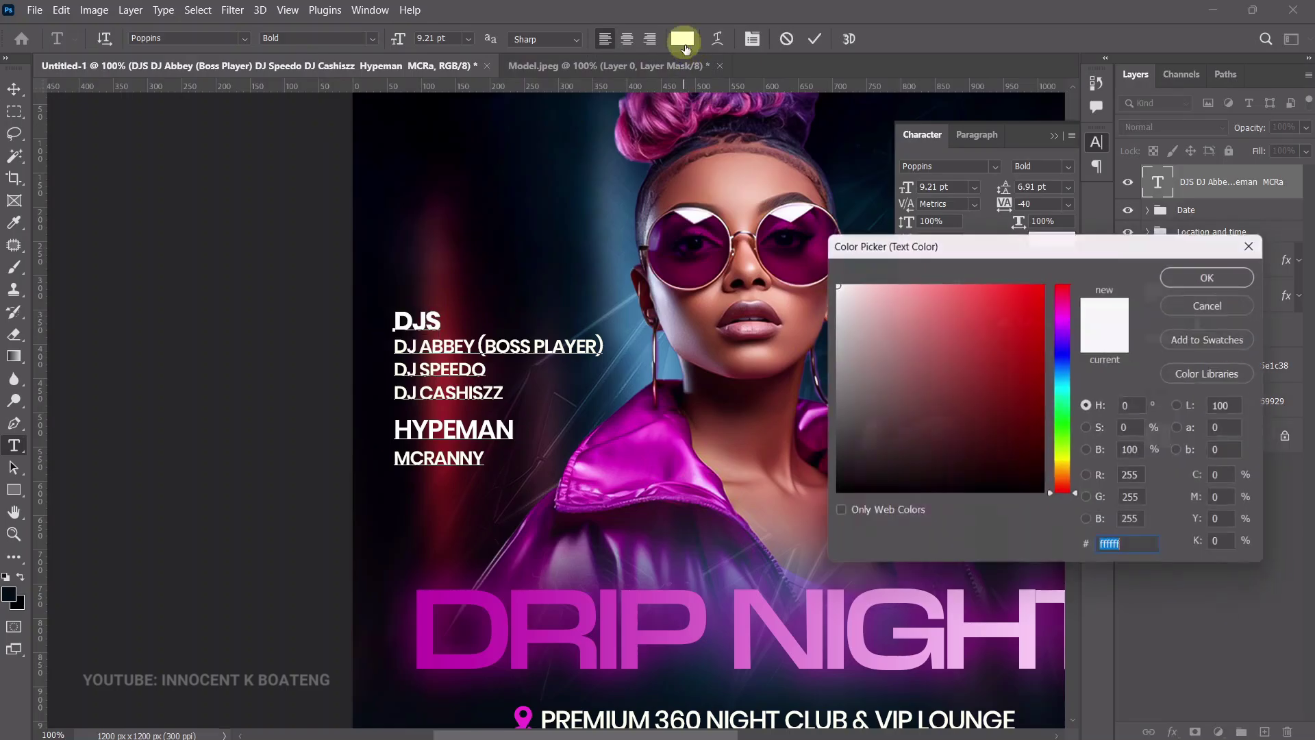
left_click_drag(1064, 438, 1066, 475)
left_click_drag(989, 298, 1102, 236)
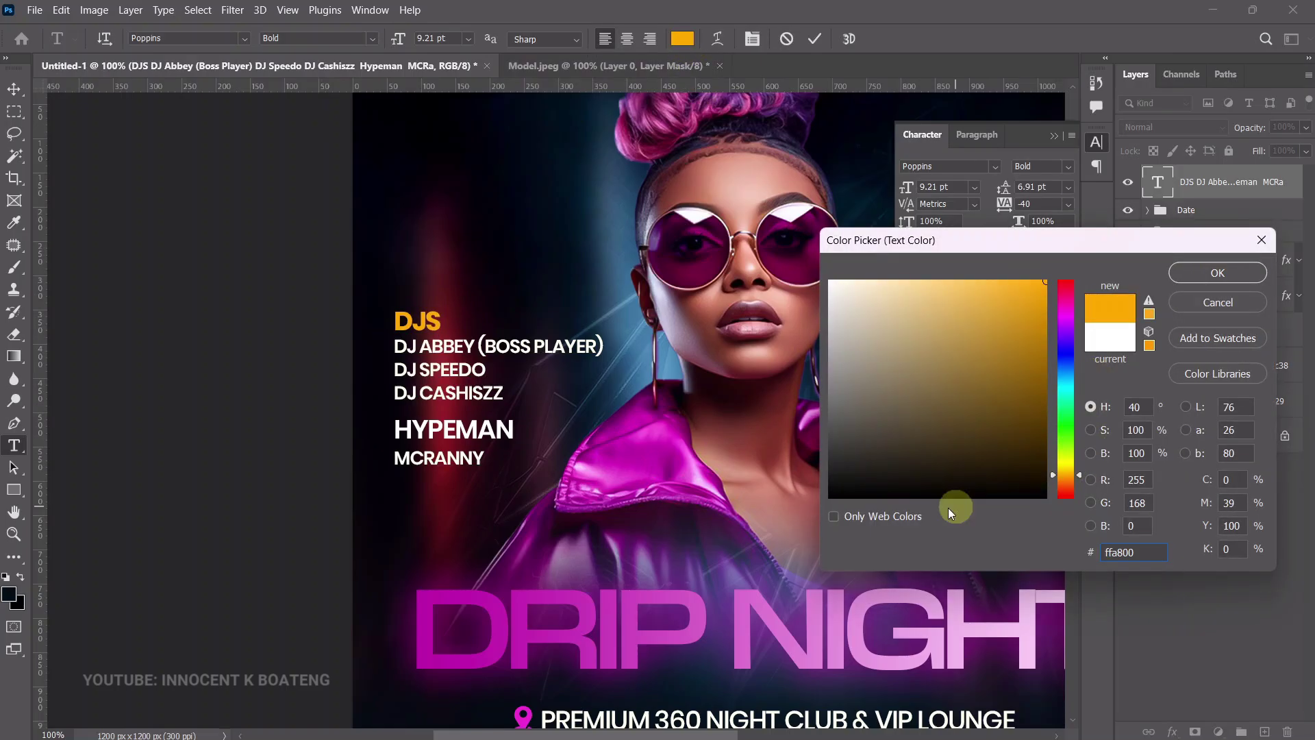
left_click(704, 267)
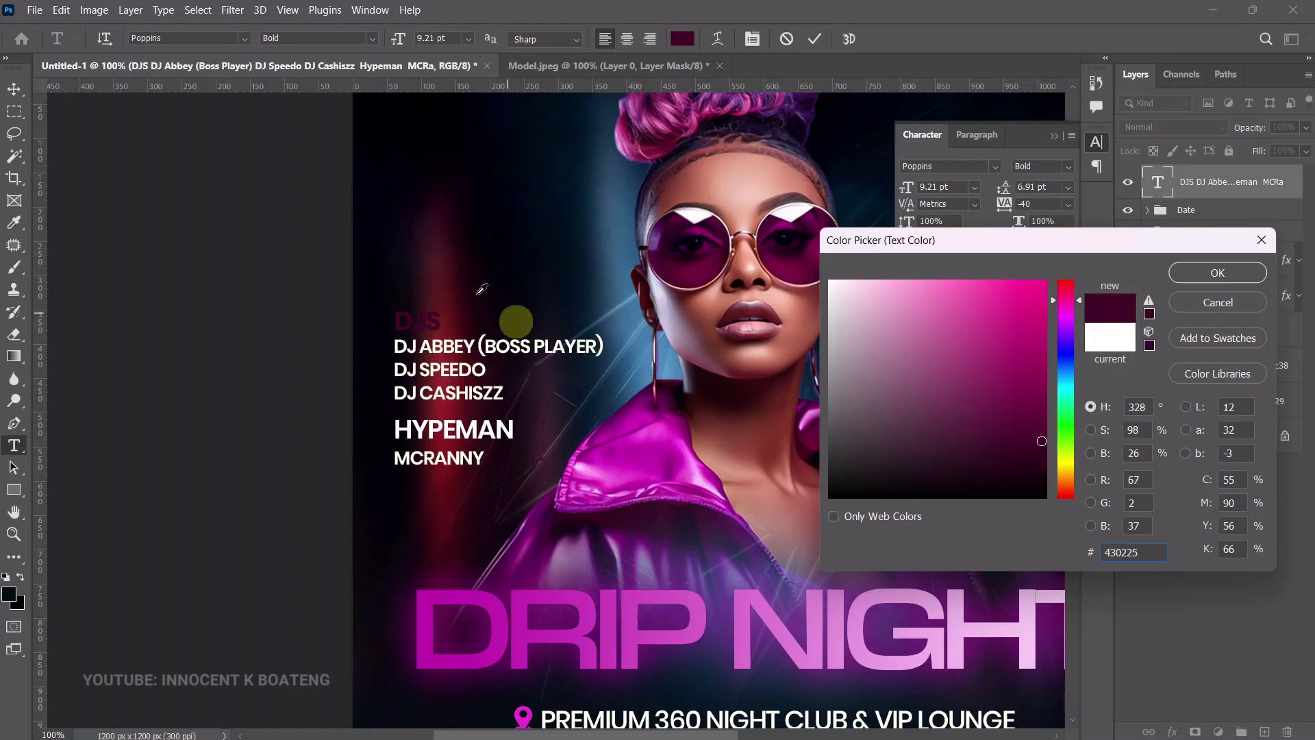
left_click(651, 487)
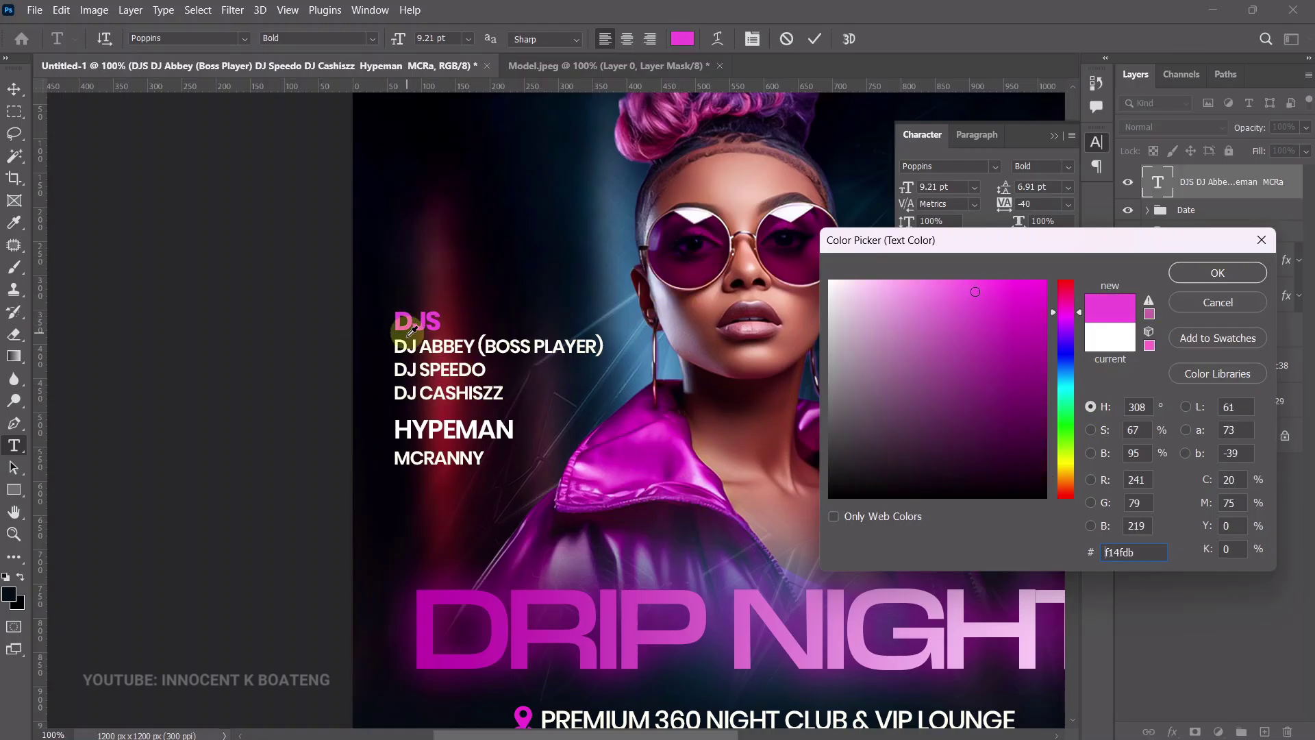
left_click_drag(1073, 463, 1065, 481)
left_click_drag(976, 292, 1026, 297)
left_click_drag(1066, 481, 1072, 477)
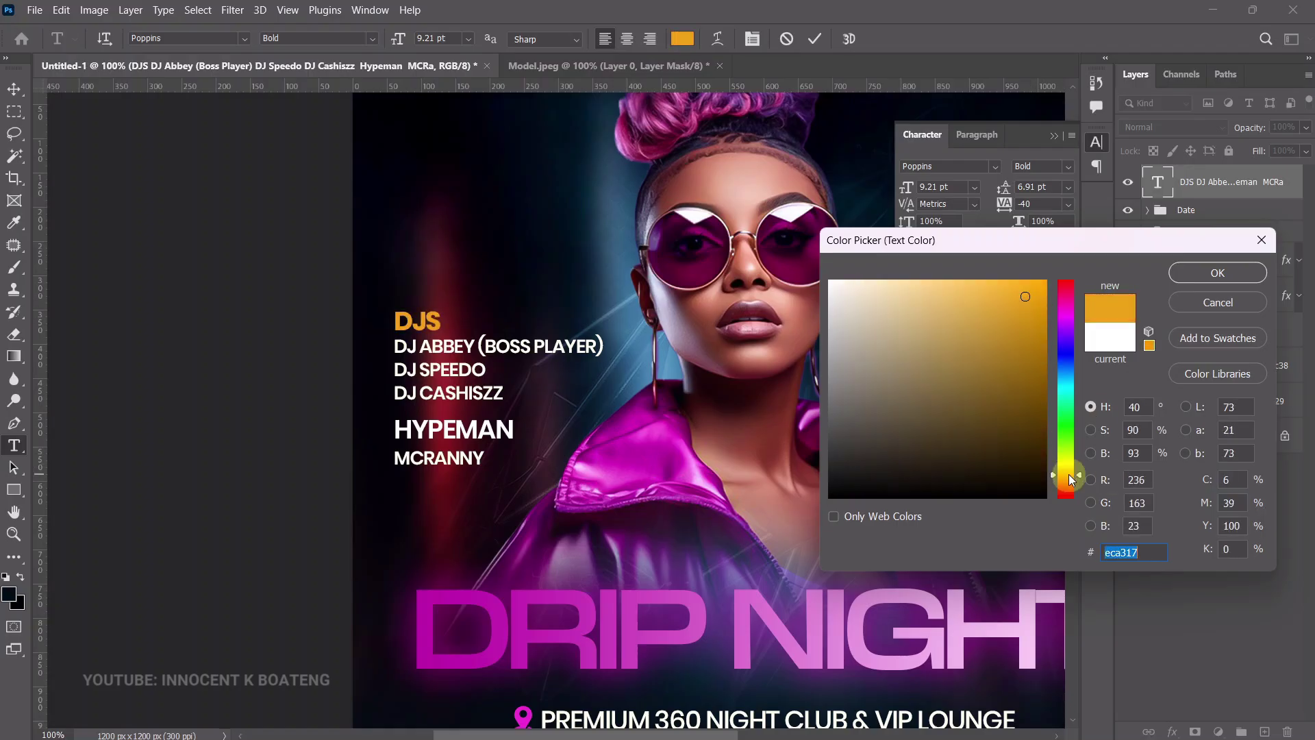
left_click(1191, 268)
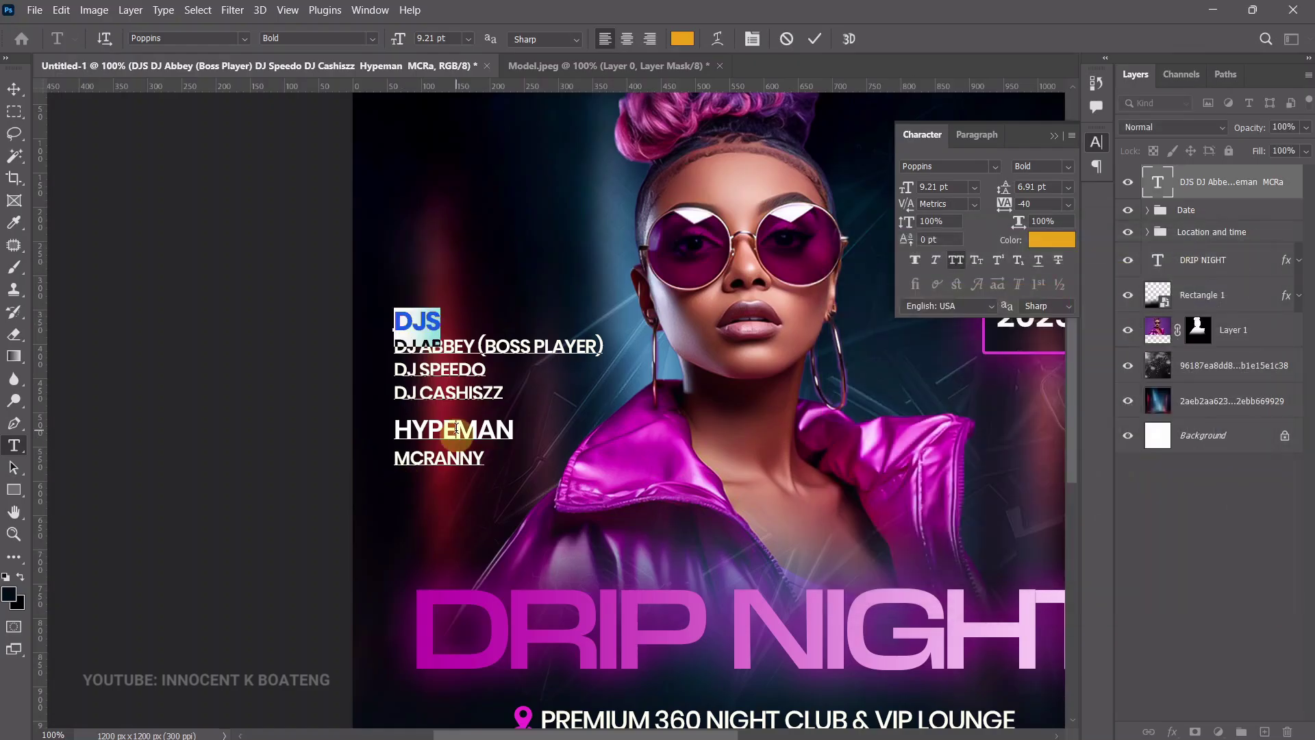
Set the HYPEMAN heading's text colour to yellow ffd000.
double_click(455, 430)
left_click(680, 41)
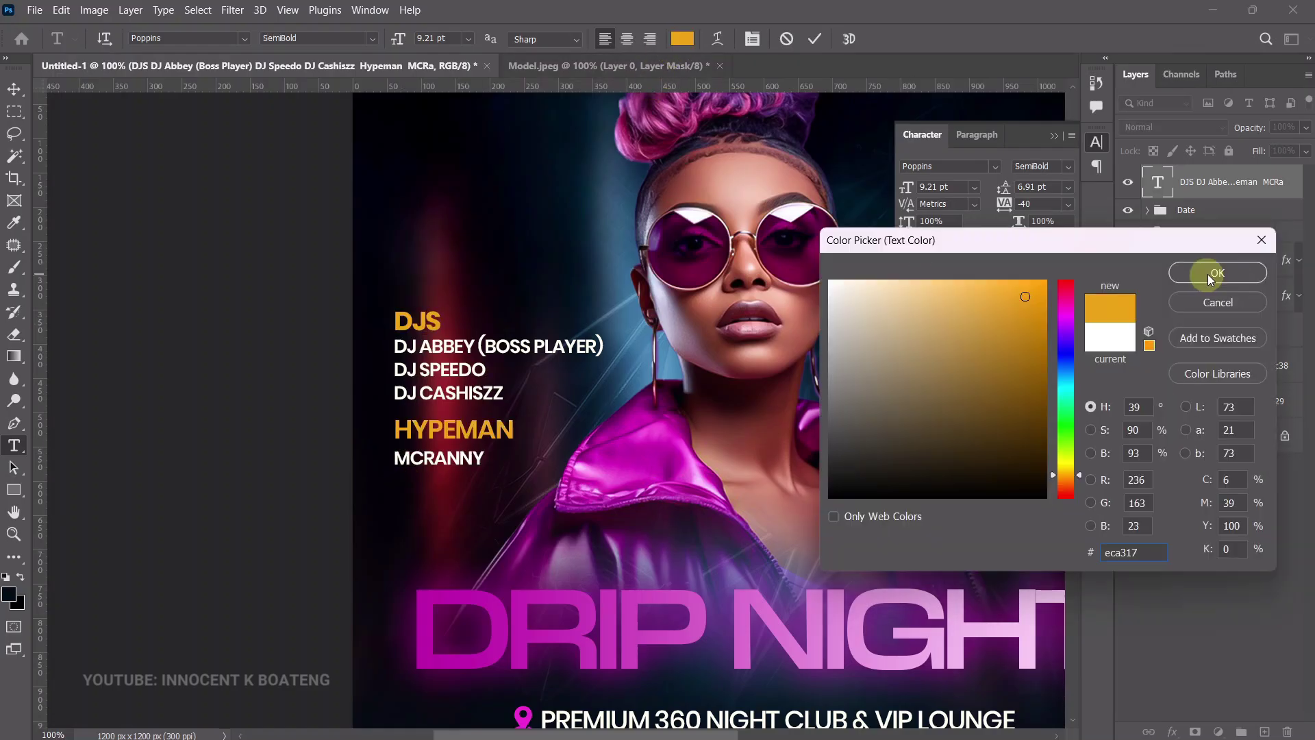
left_click(1066, 471)
double_click(1157, 552)
type("ffd000")
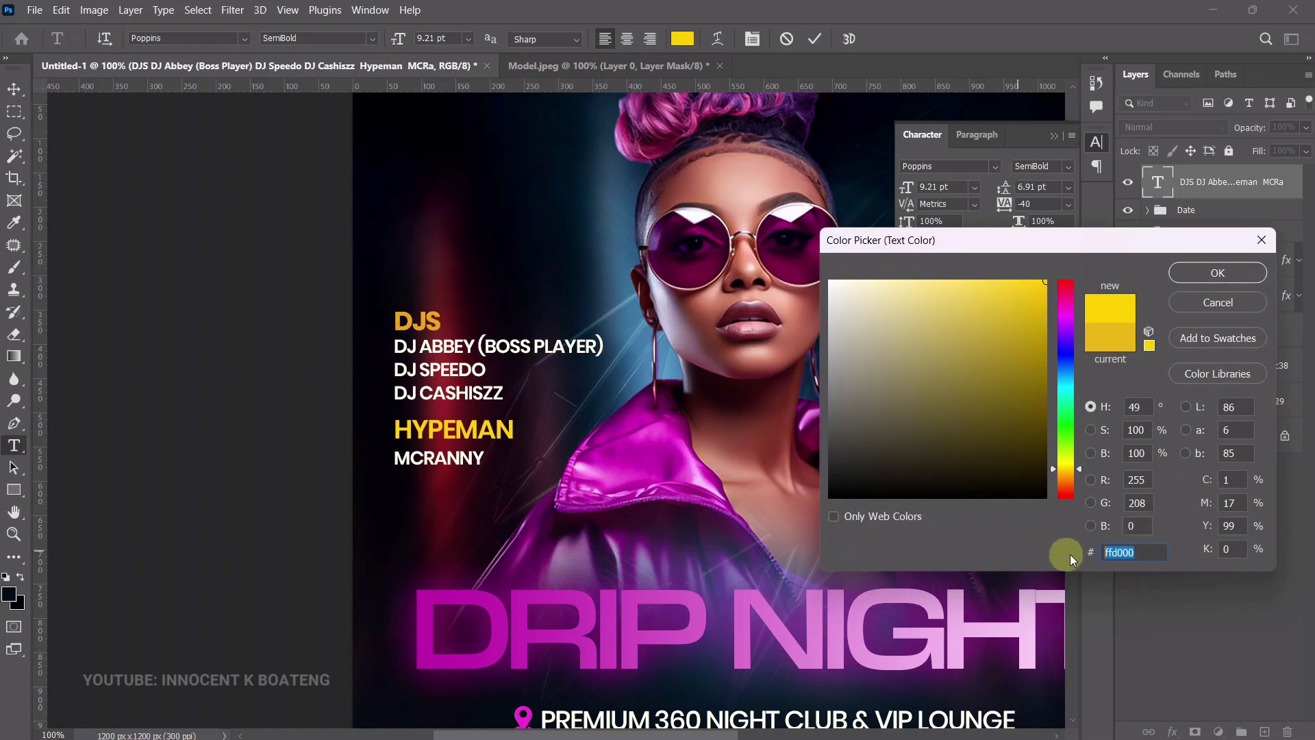
left_click(1206, 274)
Set the DJS heading's text colour to the same yellow, ffd000.
double_click(422, 325)
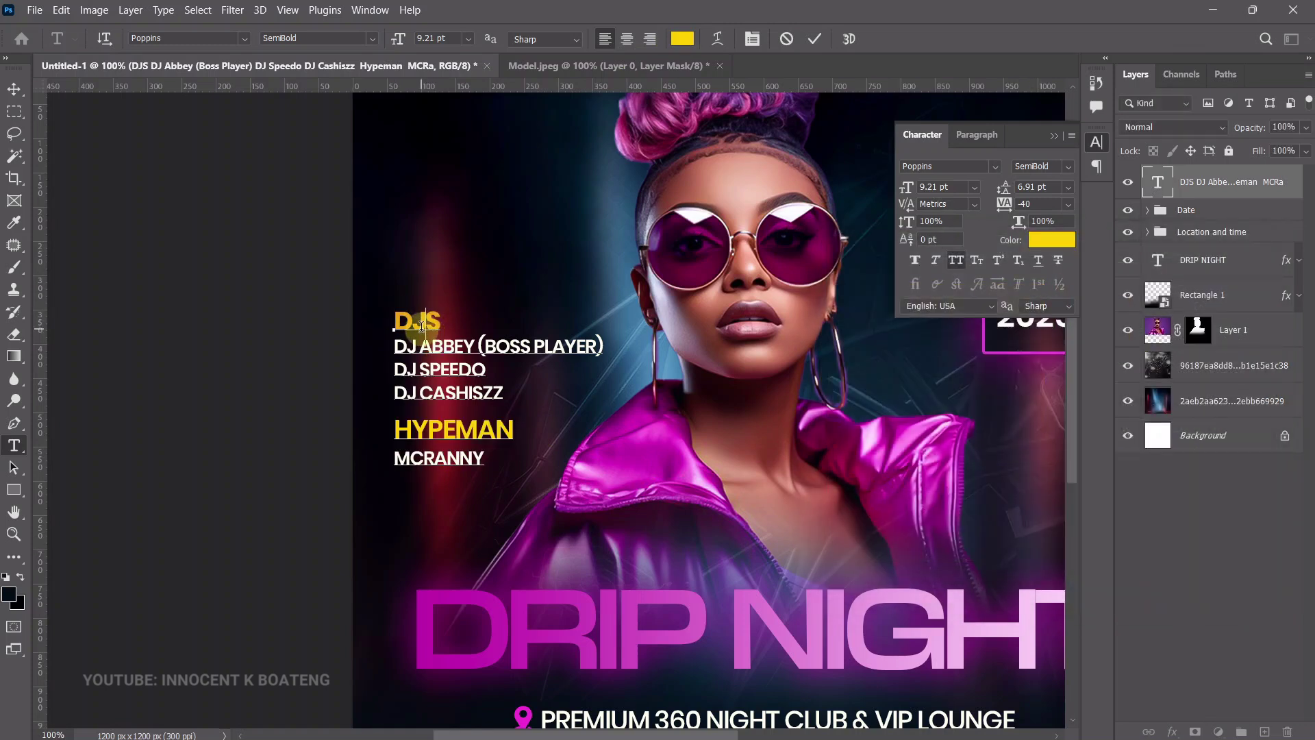
left_click(683, 38)
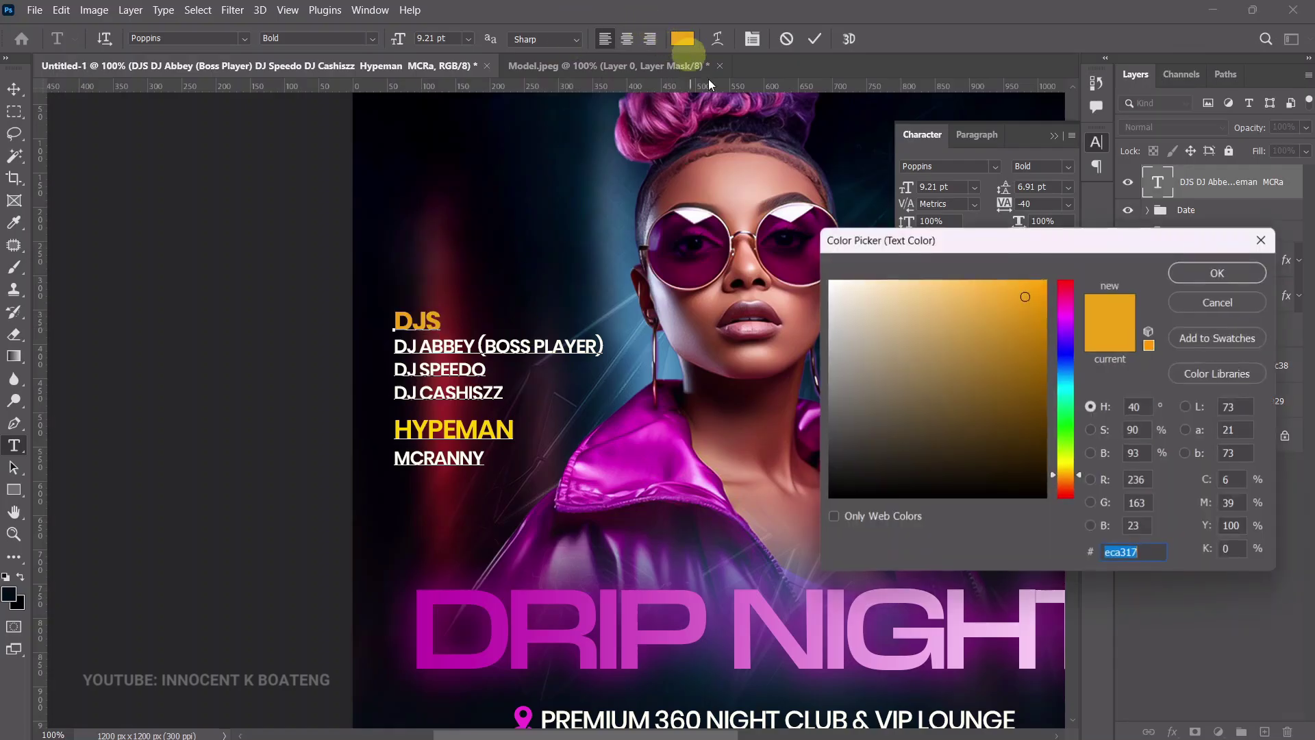
type("ffd000")
left_click(1217, 273)
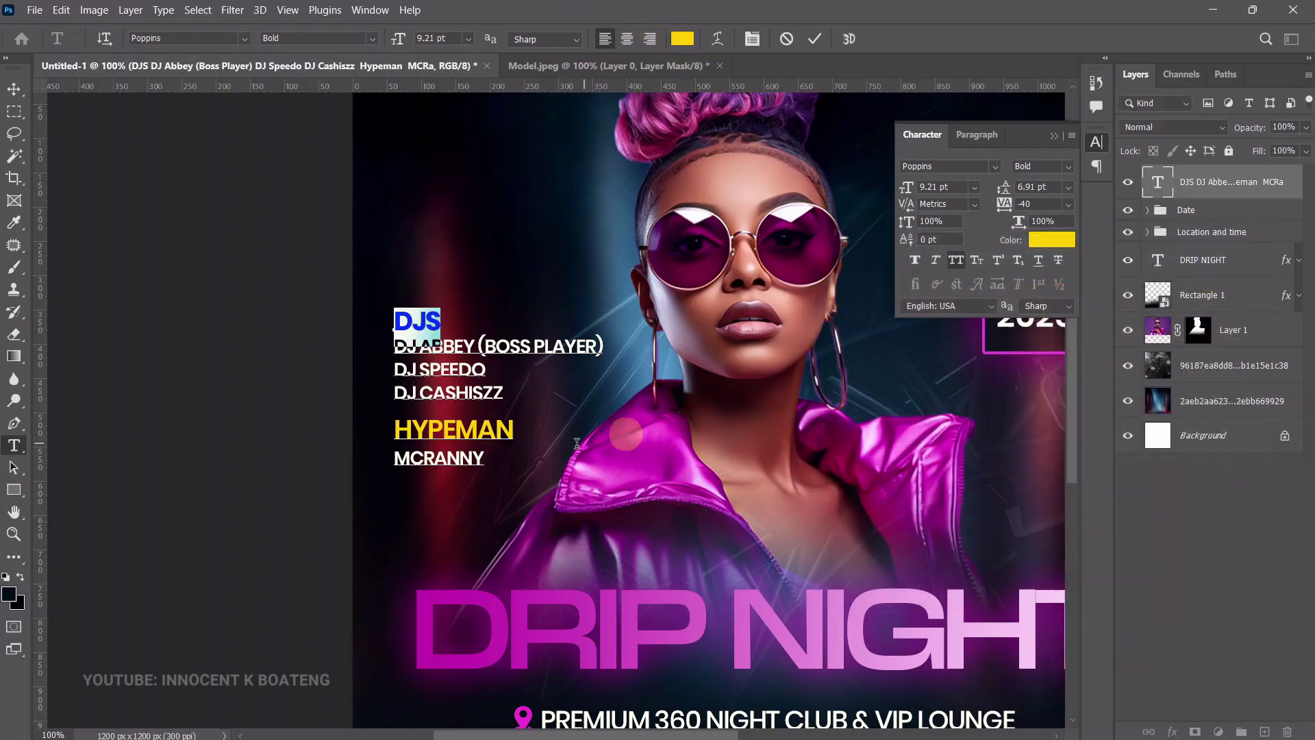
Scale the performer text down slightly and move it so its left edge lines up with the DRIP NIGHT title.
key("ctrl+Return")
key("v")
key("ctrl+t")
left_click_drag(601, 501, 564, 464)
key("Return")
key("z")
key("ctrl+minus")
key("ctrl+minus")
left_click_drag(659, 478, 657, 494)
key("v")
mouse_move(527, 430)
left_mouse_down()
mouse_move(529, 500)
mouse_move(537, 437)
left_mouse_up()
Select the Date group and shift it slightly outward toward the title's right edge.
right_click(778, 378)
left_click(795, 387)
left_click_drag(791, 383, 803, 389)
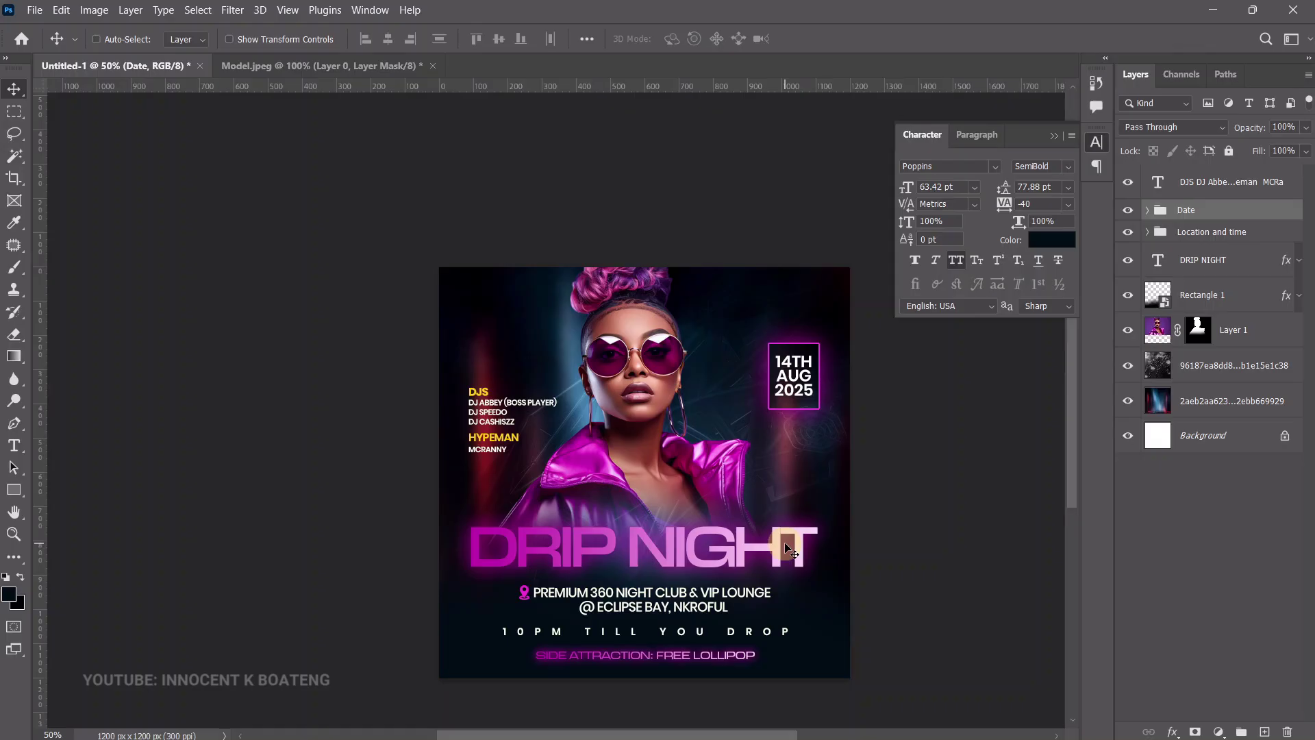
Try moving the performer text closer to the flyer's left edge, and undo the move.
left_click_drag(547, 442, 531, 442)
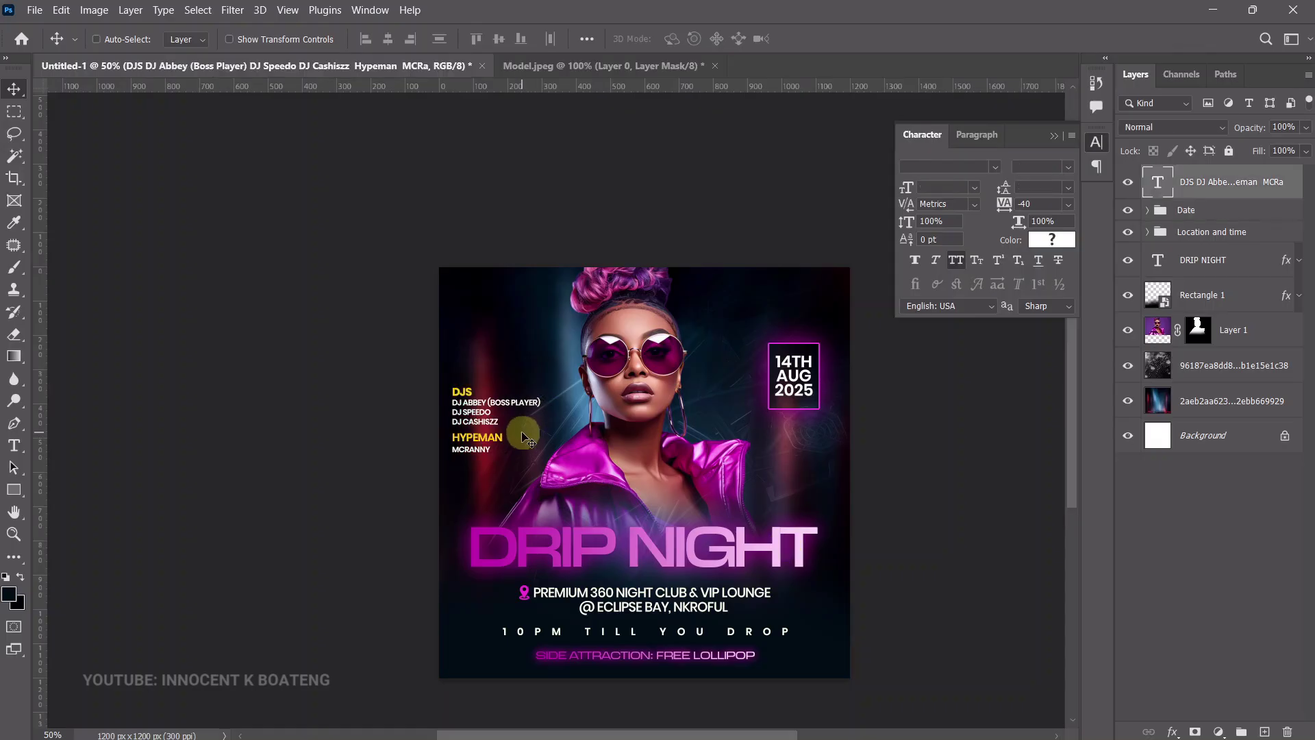
key("ctrl+z")
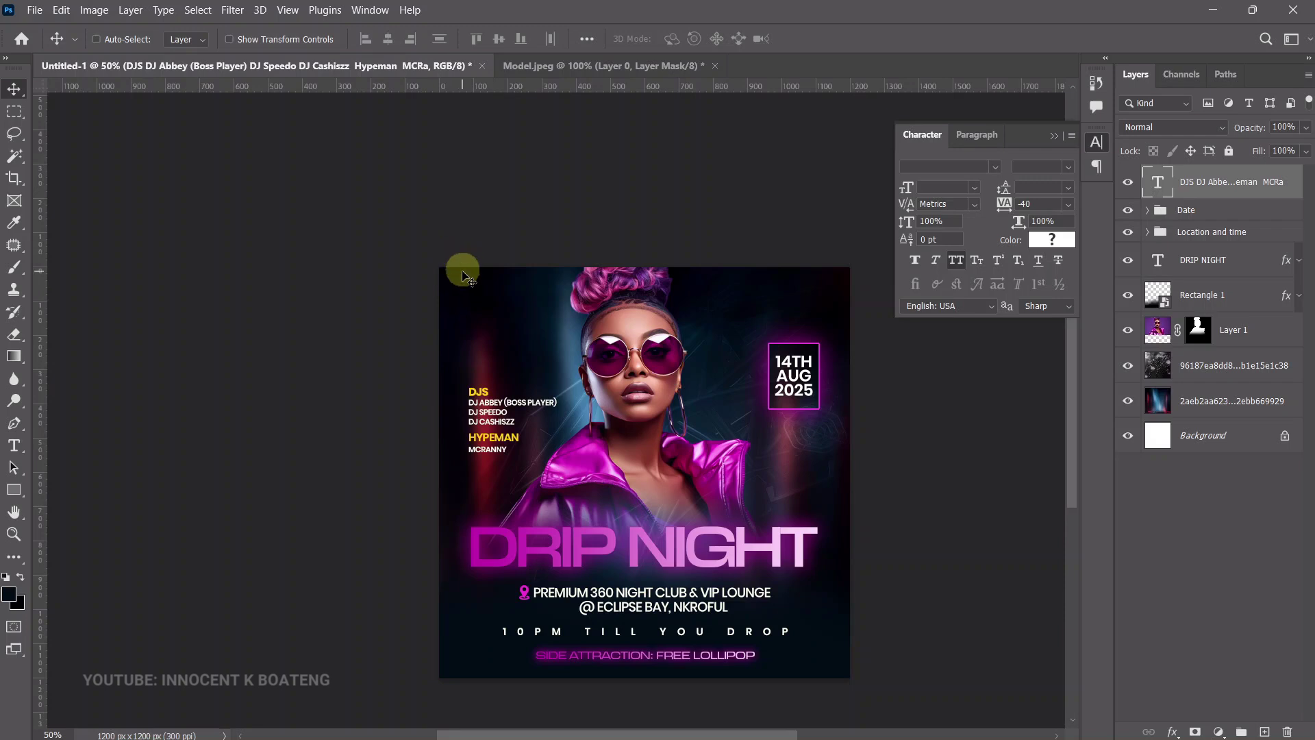
left_click_drag(41, 328, 6, 444)
key("ctrl+plus")
scroll(695, 455, "up", 1)
scroll(693, 461, "down", 2)
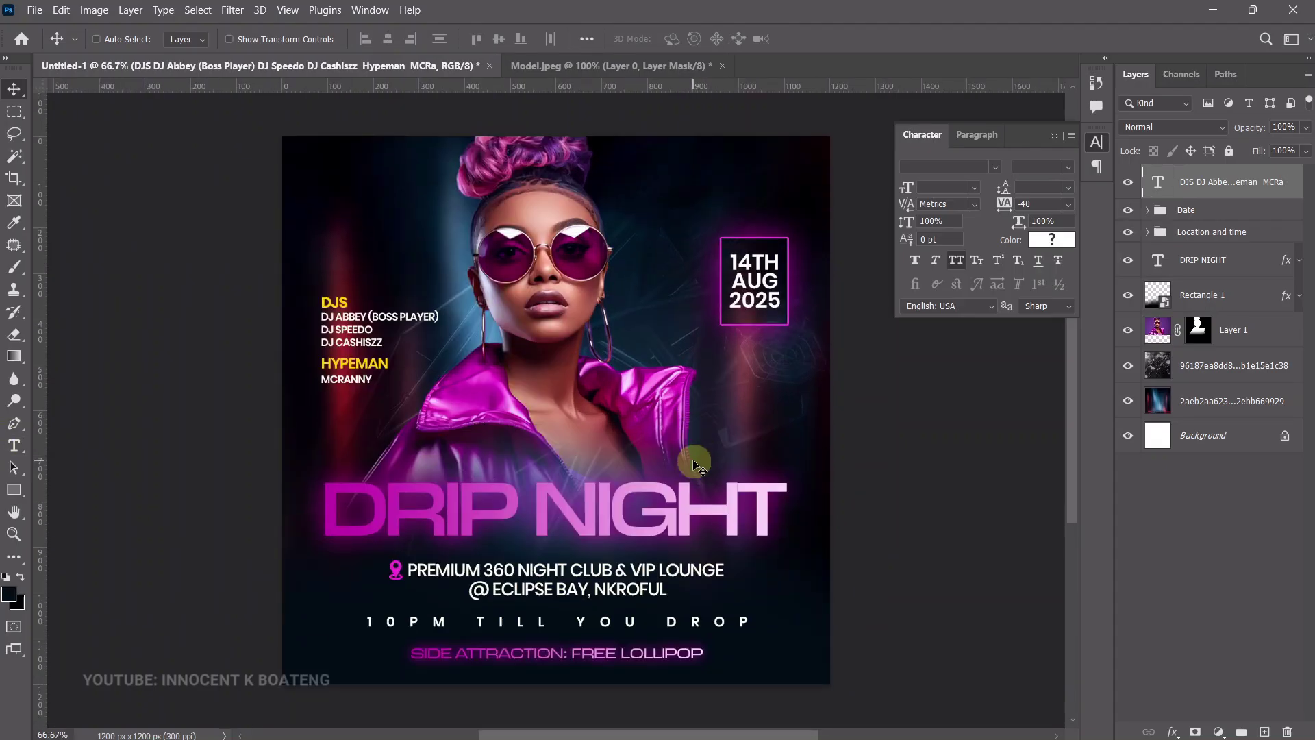
Place the Premium 360 logo image, shrink it and position it in the flyer's upper-left corner above the performer text.
left_click(30, 17)
left_click(83, 315)
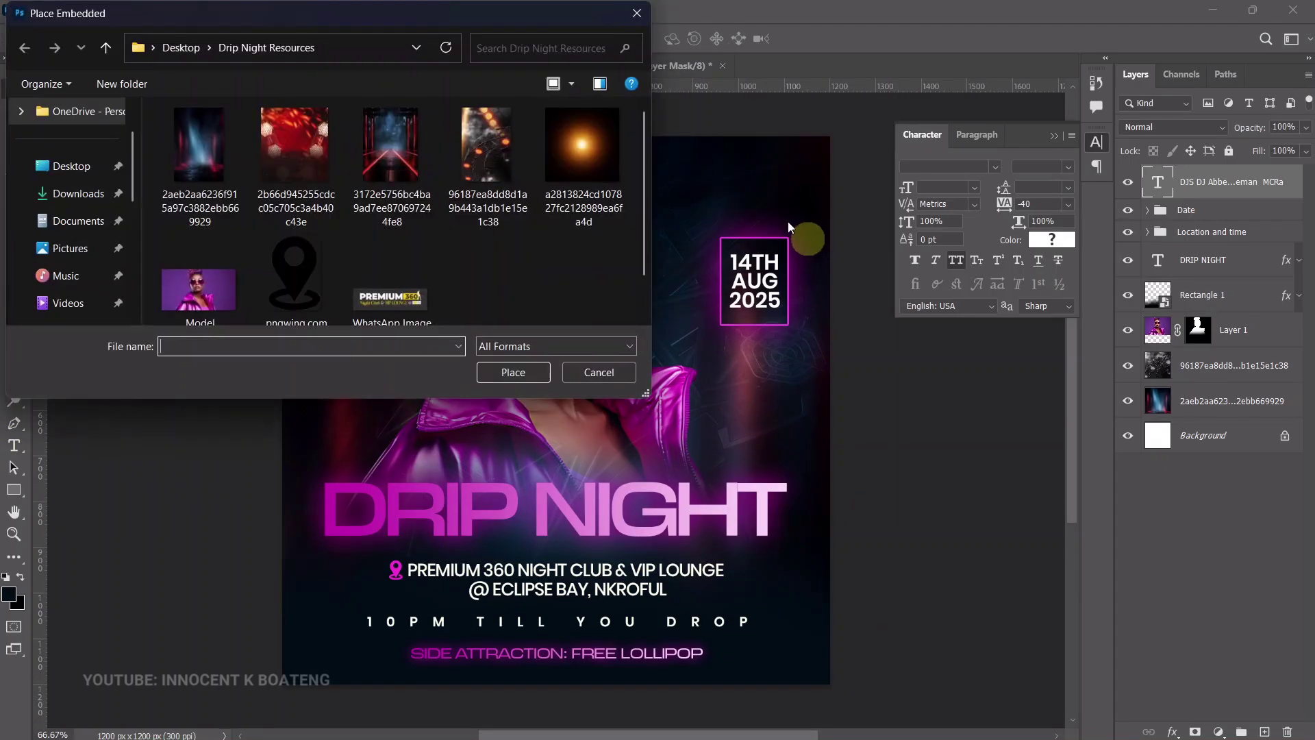
double_click(385, 291)
left_click_drag(822, 490, 440, 192)
key("Return")
key("ctrl+t")
key("Return")
Draw a 243 x 77 px rectangle around the logo and move its layer beneath the logo layer.
key("z")
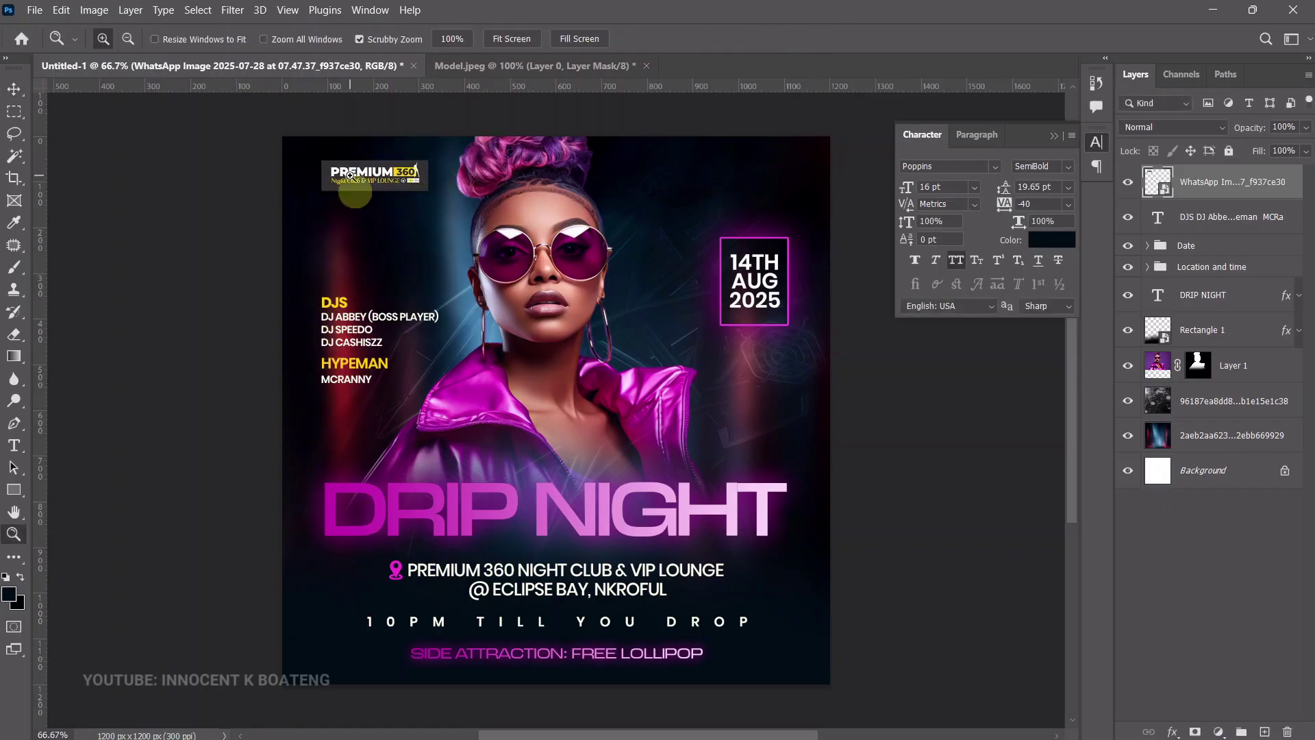
left_click_drag(349, 175, 420, 294)
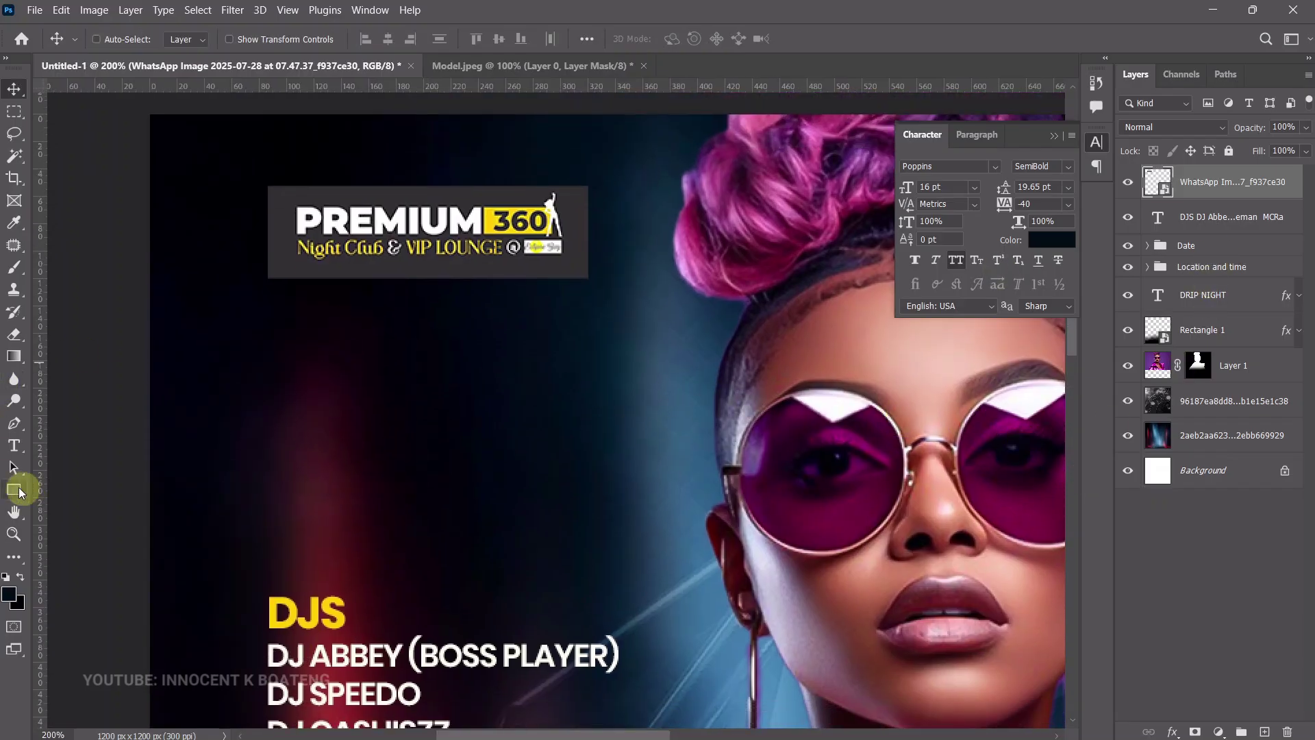
left_click(18, 491)
left_click(78, 493)
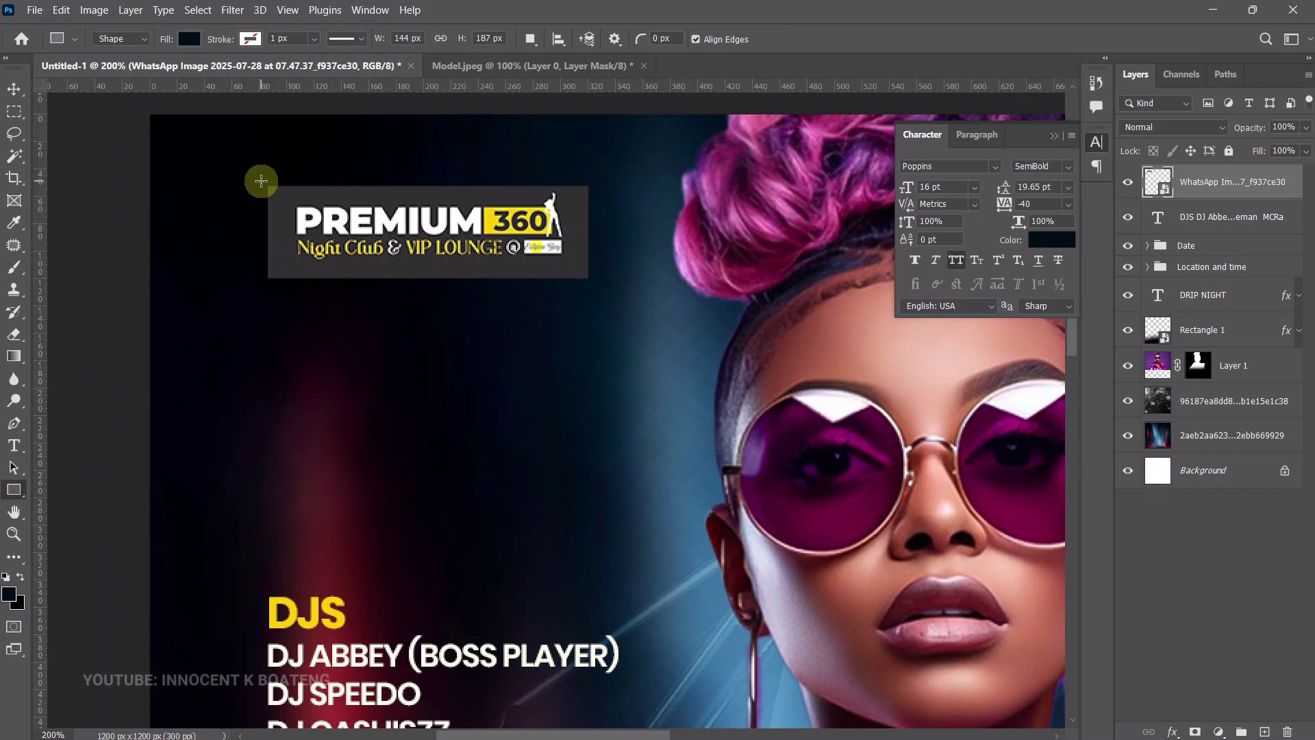
left_click_drag(261, 181, 593, 285)
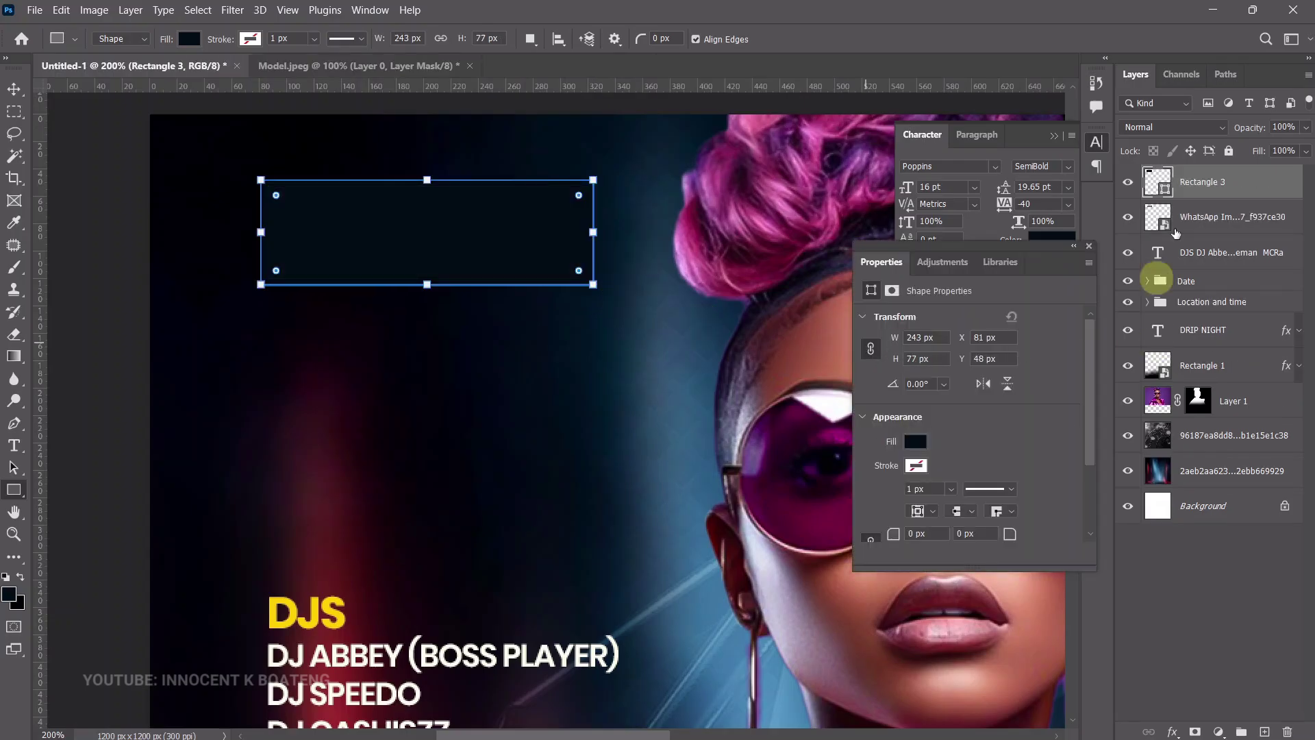
left_click_drag(1212, 191, 1209, 226)
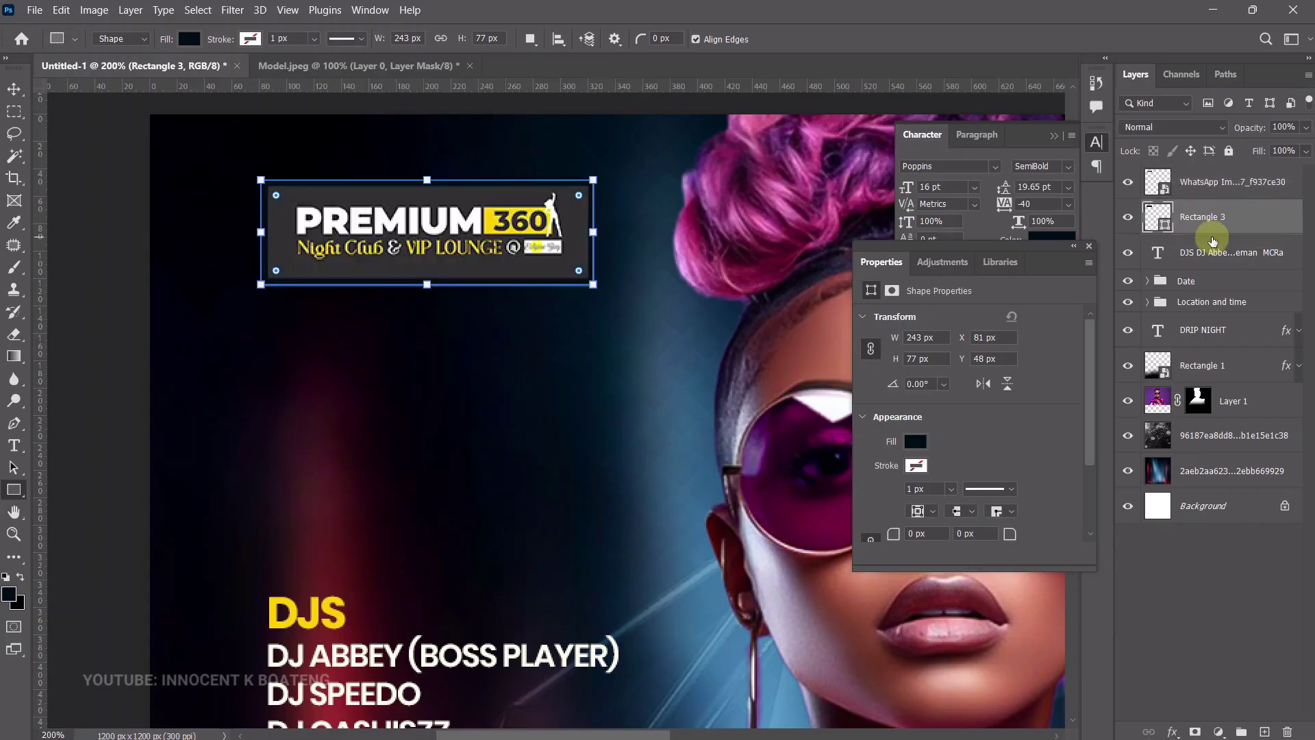
Fill the rectangle behind the logo with bright pink fe3c91, based on a colour sampled from the model's hair.
double_click(1162, 229)
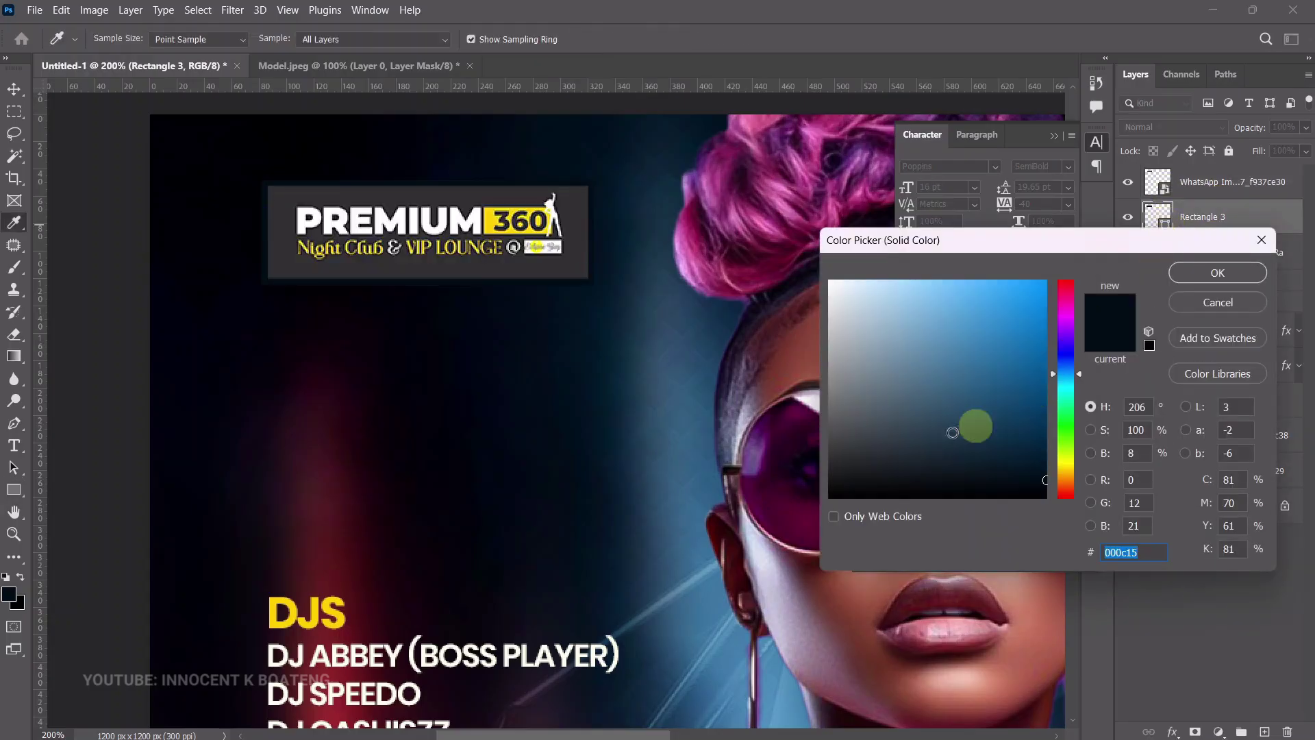
left_click(699, 240)
left_click(898, 462)
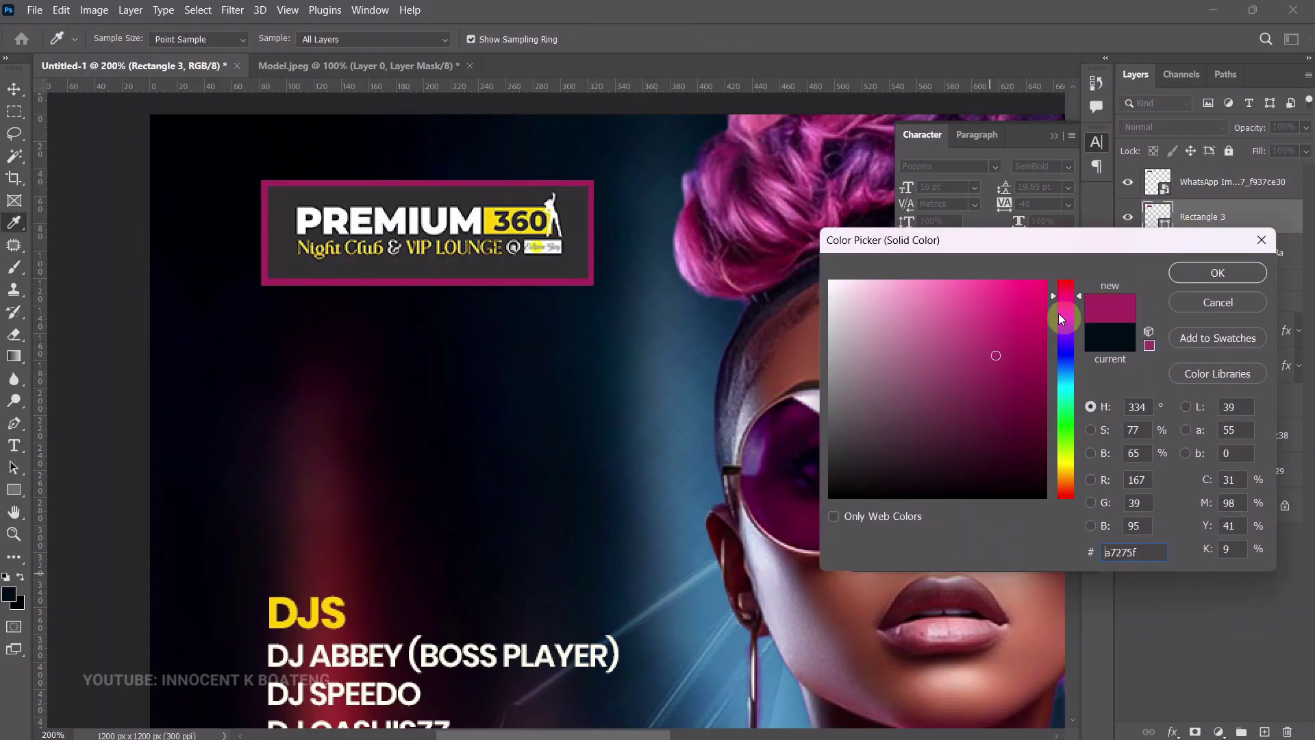
left_click(999, 285)
left_click(997, 282)
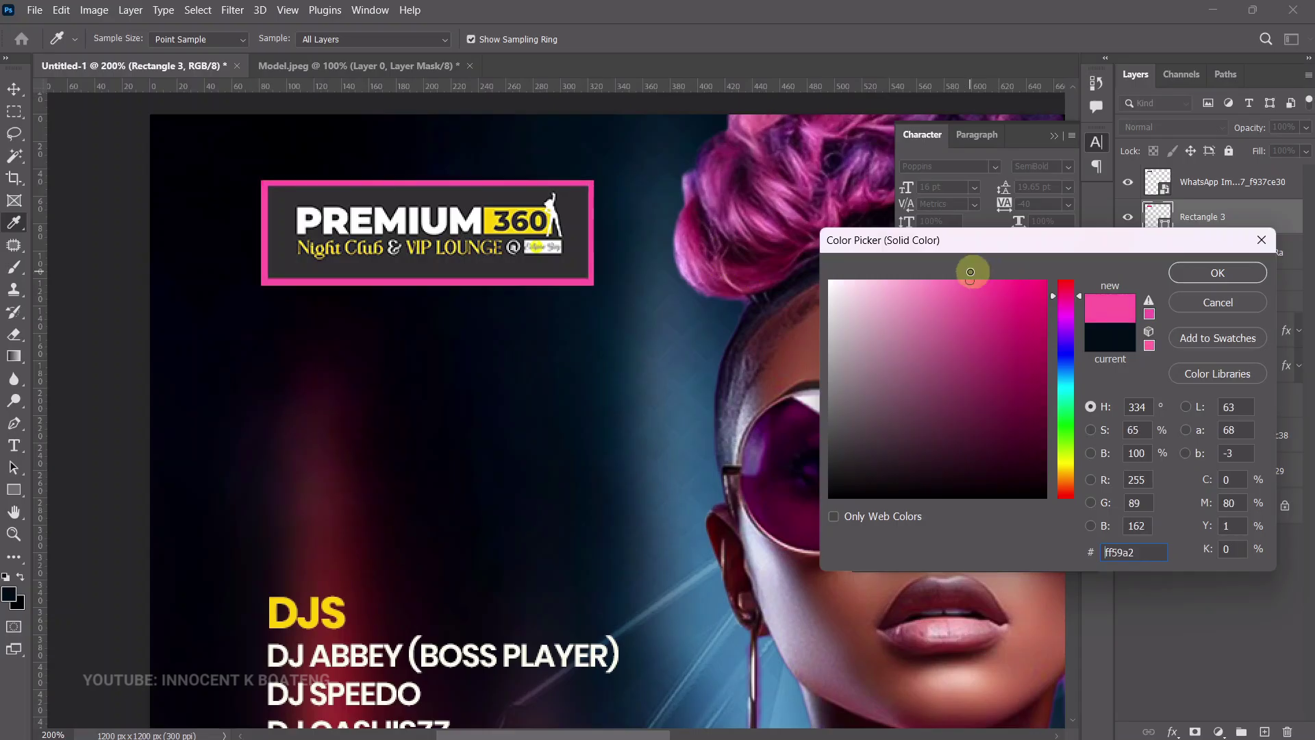
left_click(1217, 273)
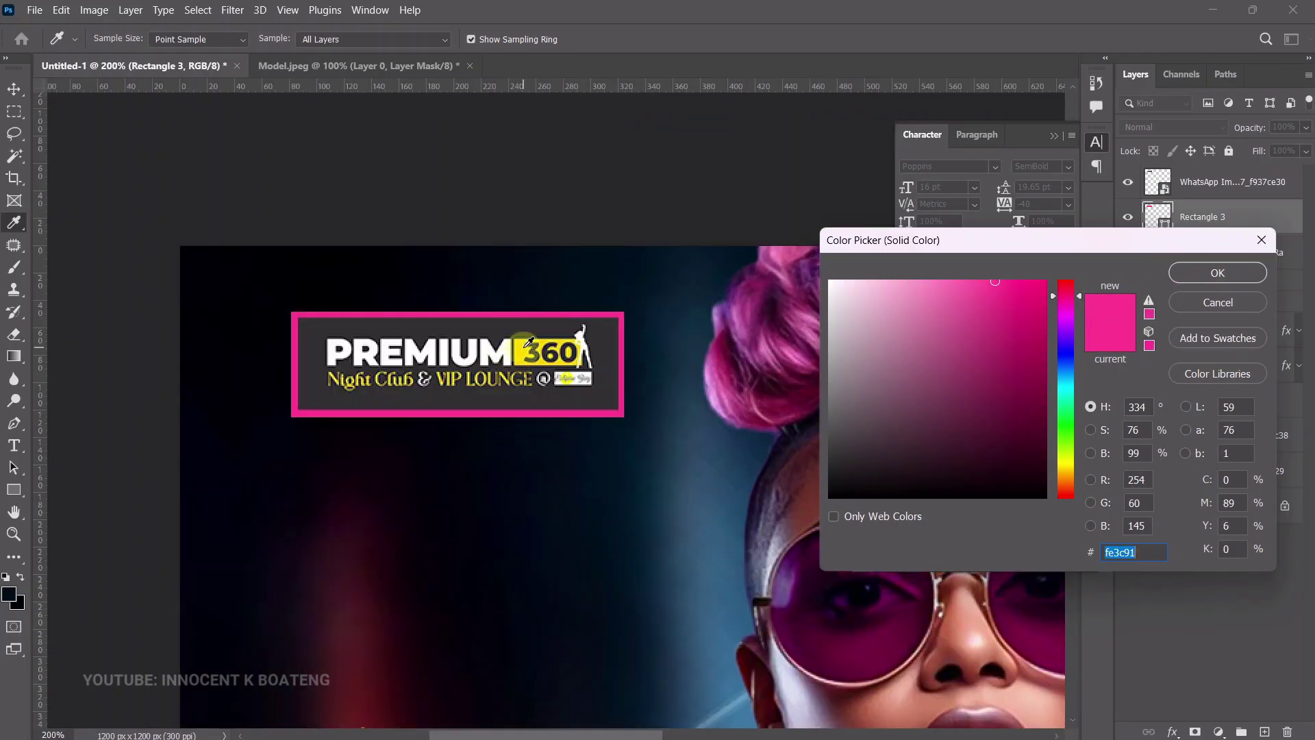
Recolour the rectangle behind the logo to yellow fccf03, sampled from the logo's 360 block.
left_click(530, 342)
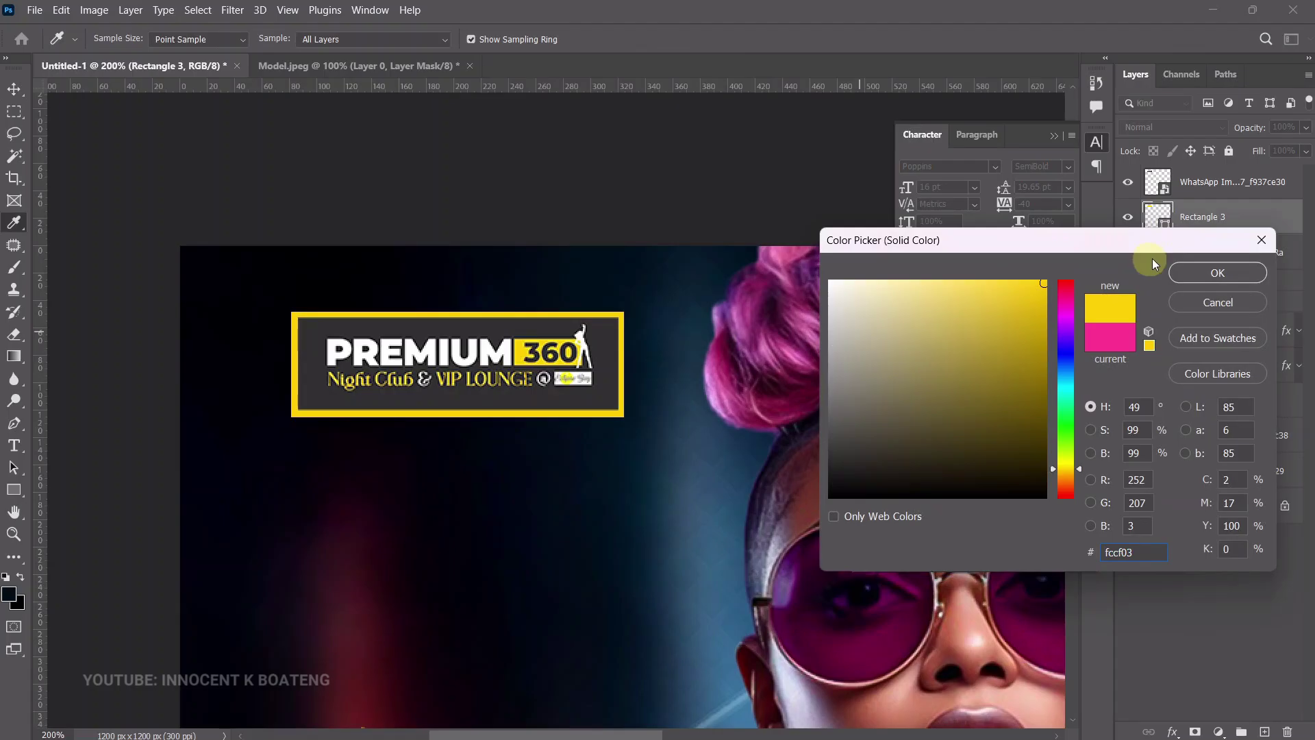
left_click(1218, 273)
key("z")
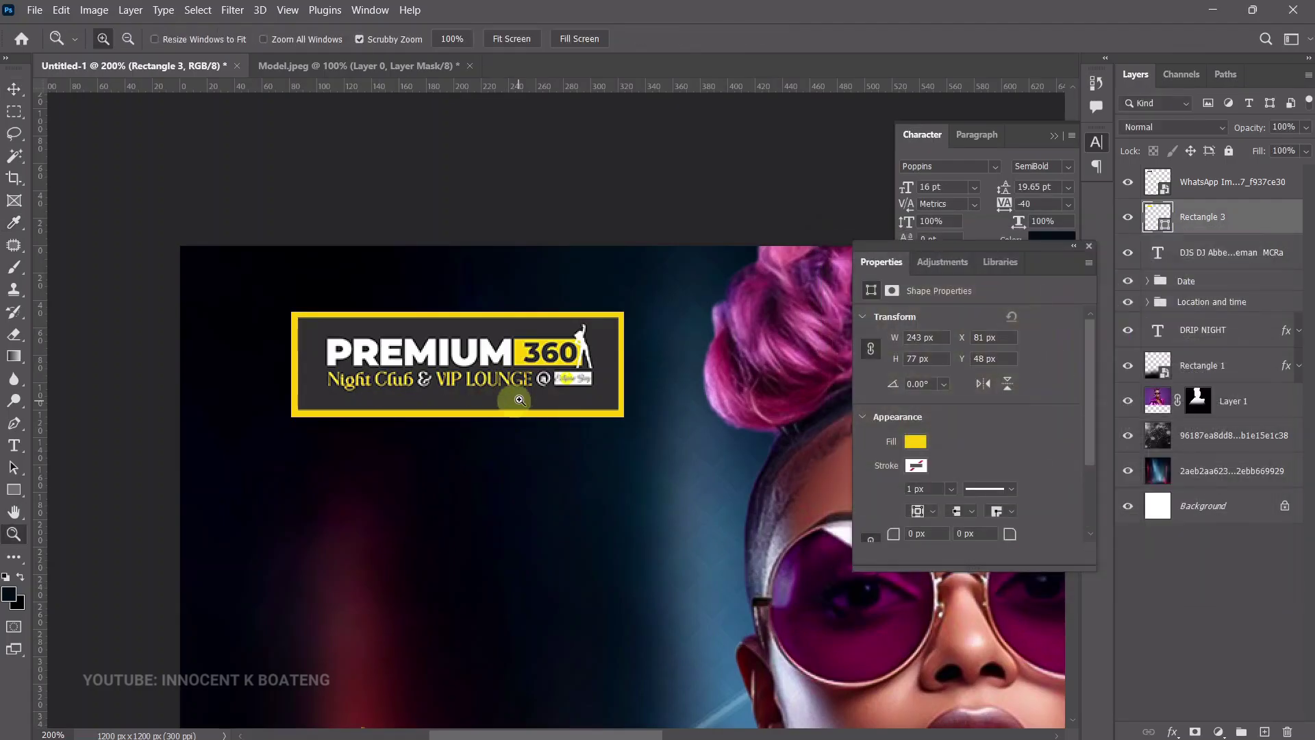
left_click(561, 379, "alt")
left_click(559, 379, "alt")
key("v")
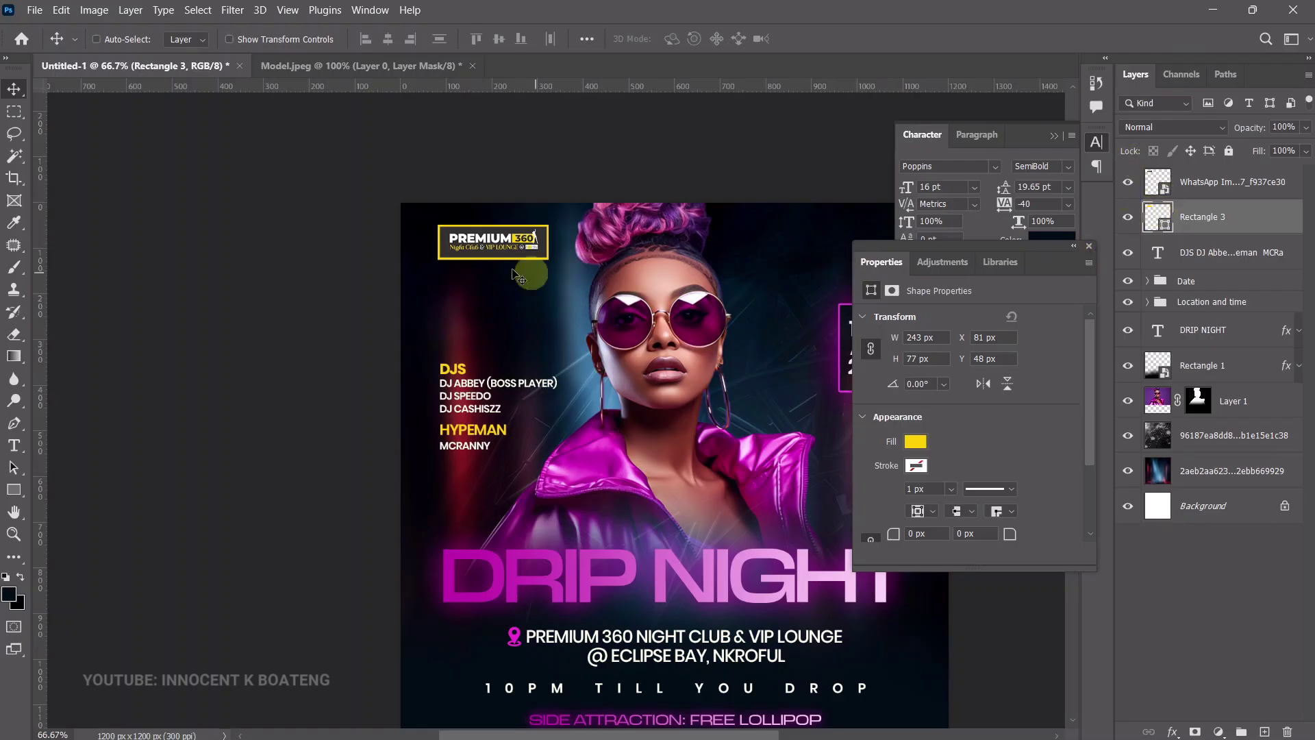
Group the logo image with its rectangle as Logo and scale the group down slightly.
left_click(1230, 181, "shift")
key("ctrl+g")
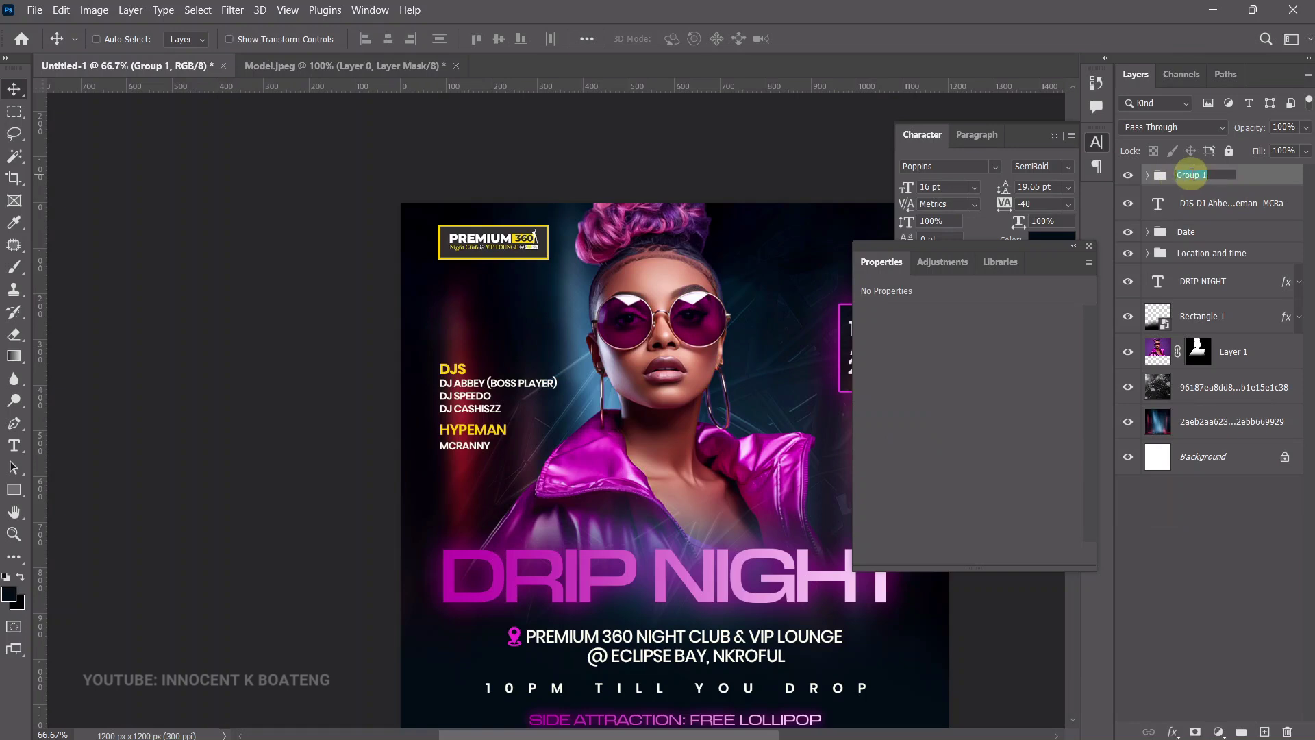
key("Return")
left_click_drag(449, 267, 460, 277)
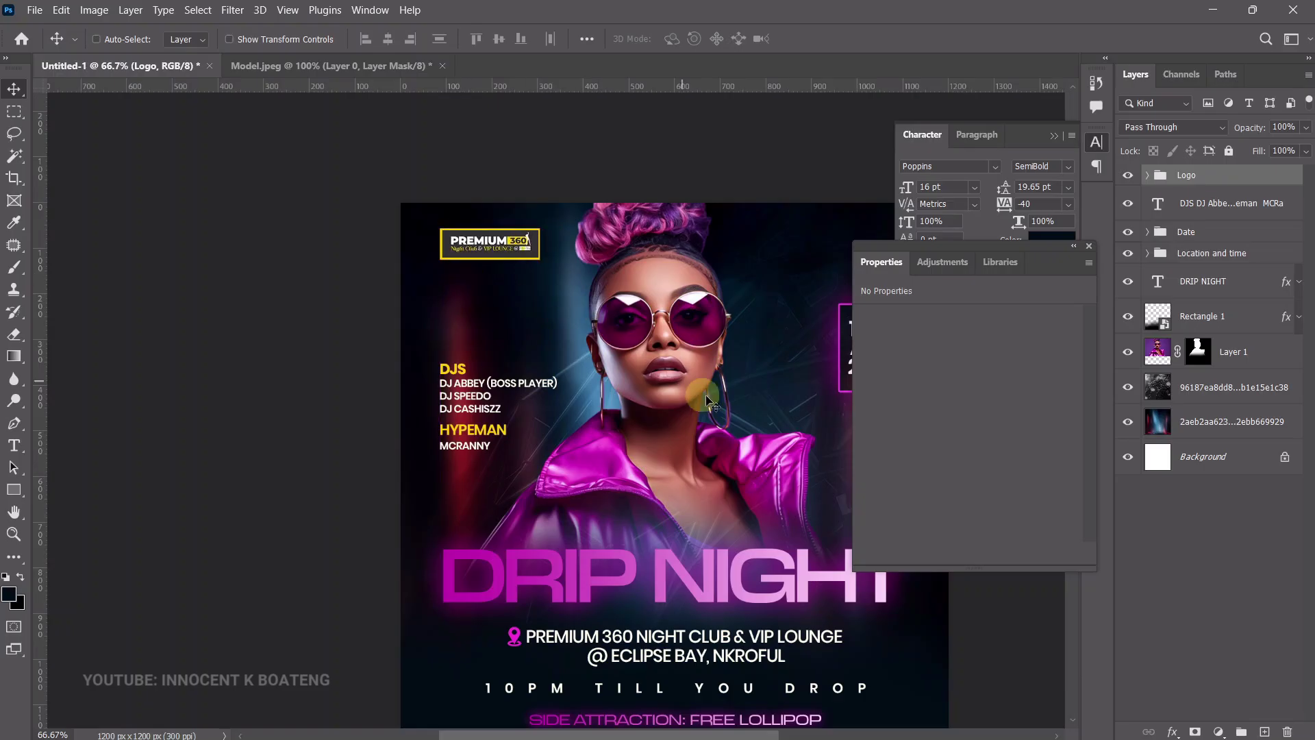
left_click(1089, 246)
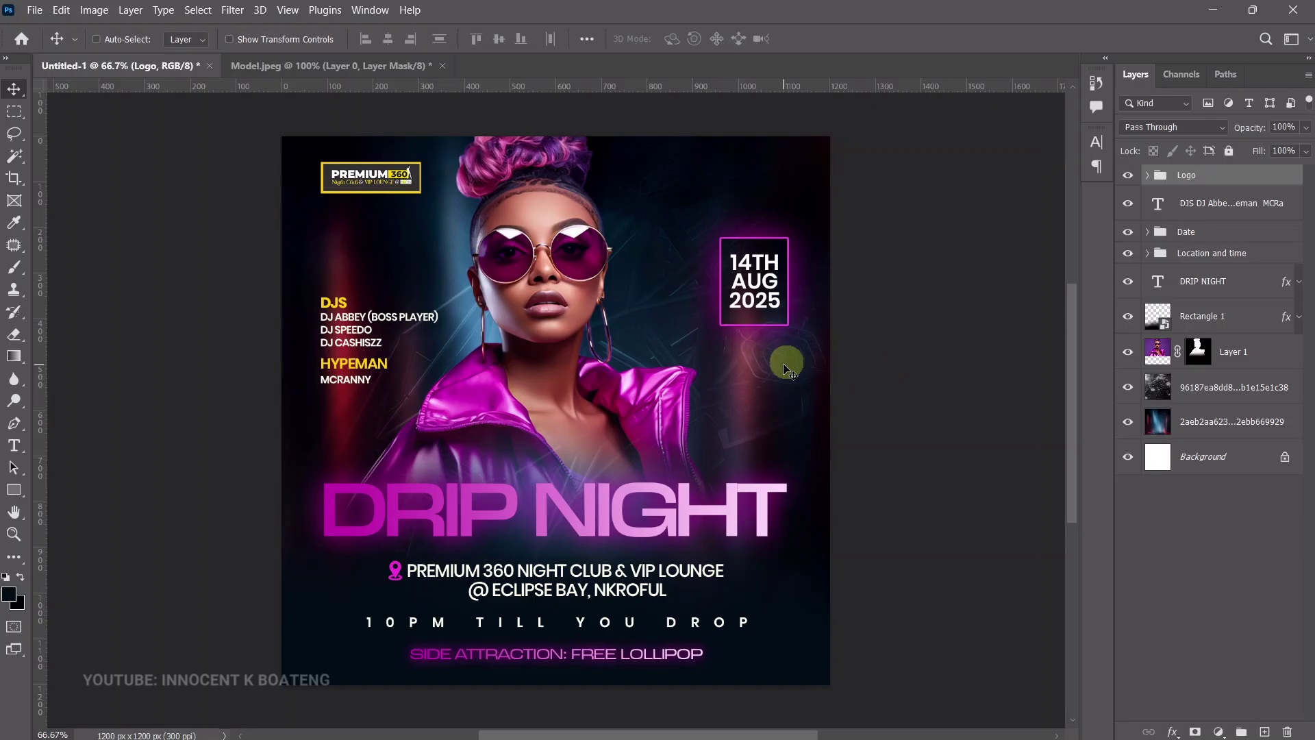
Add a Vibrance adjustment layer above the Soft Light texture image and set its vibrance to +66.
left_click(1207, 401)
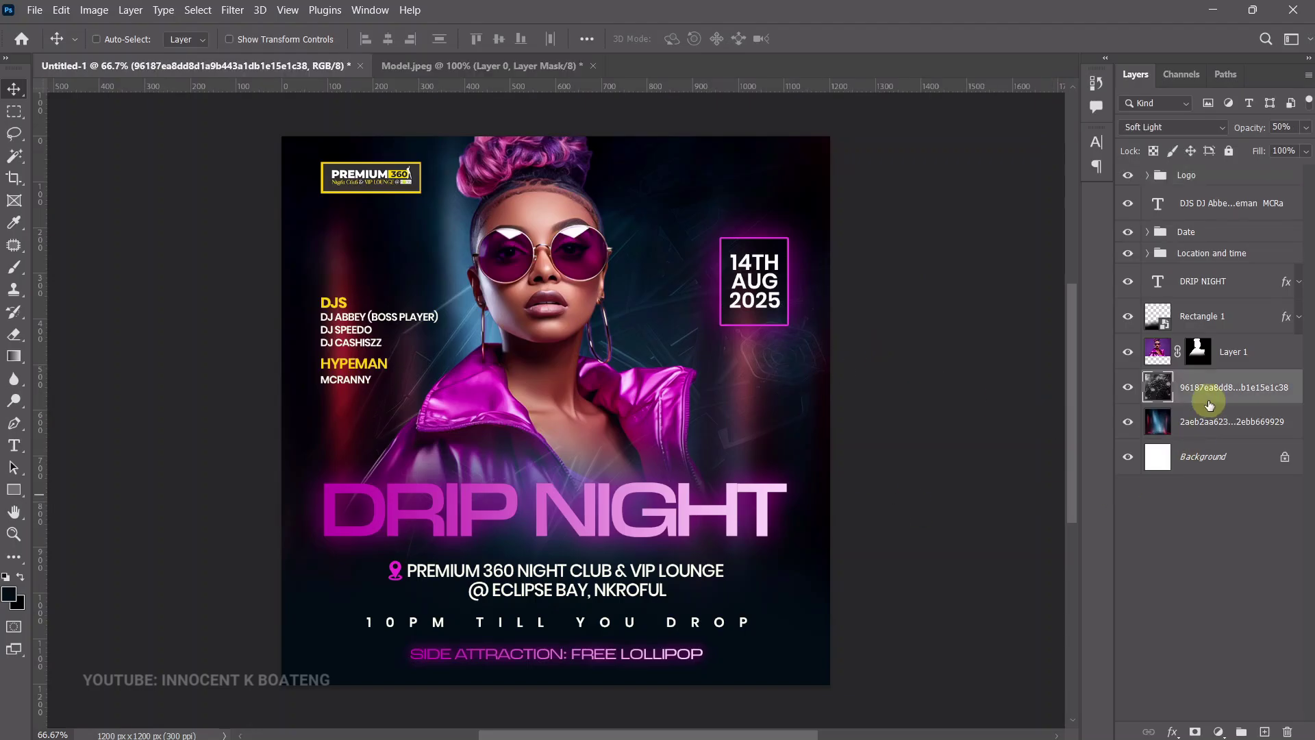
left_click(1219, 731)
left_click(1141, 545)
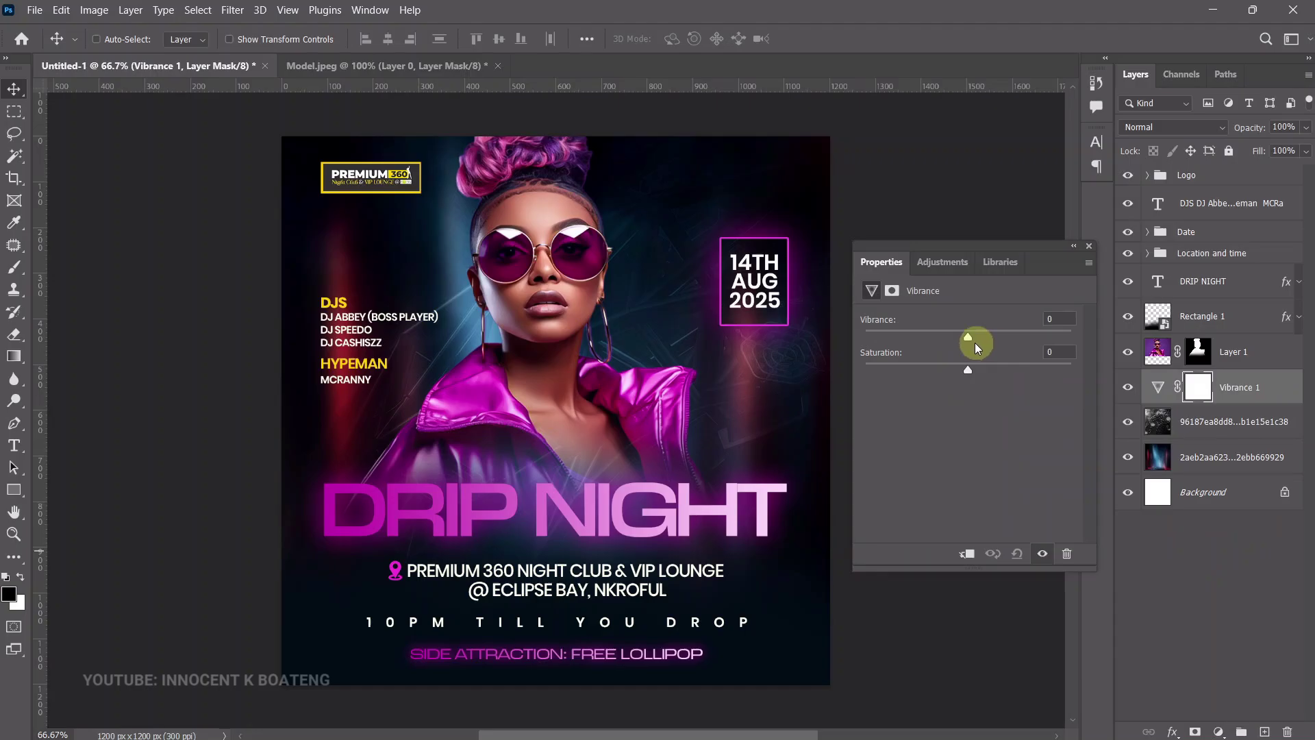
left_click_drag(995, 336, 1049, 342)
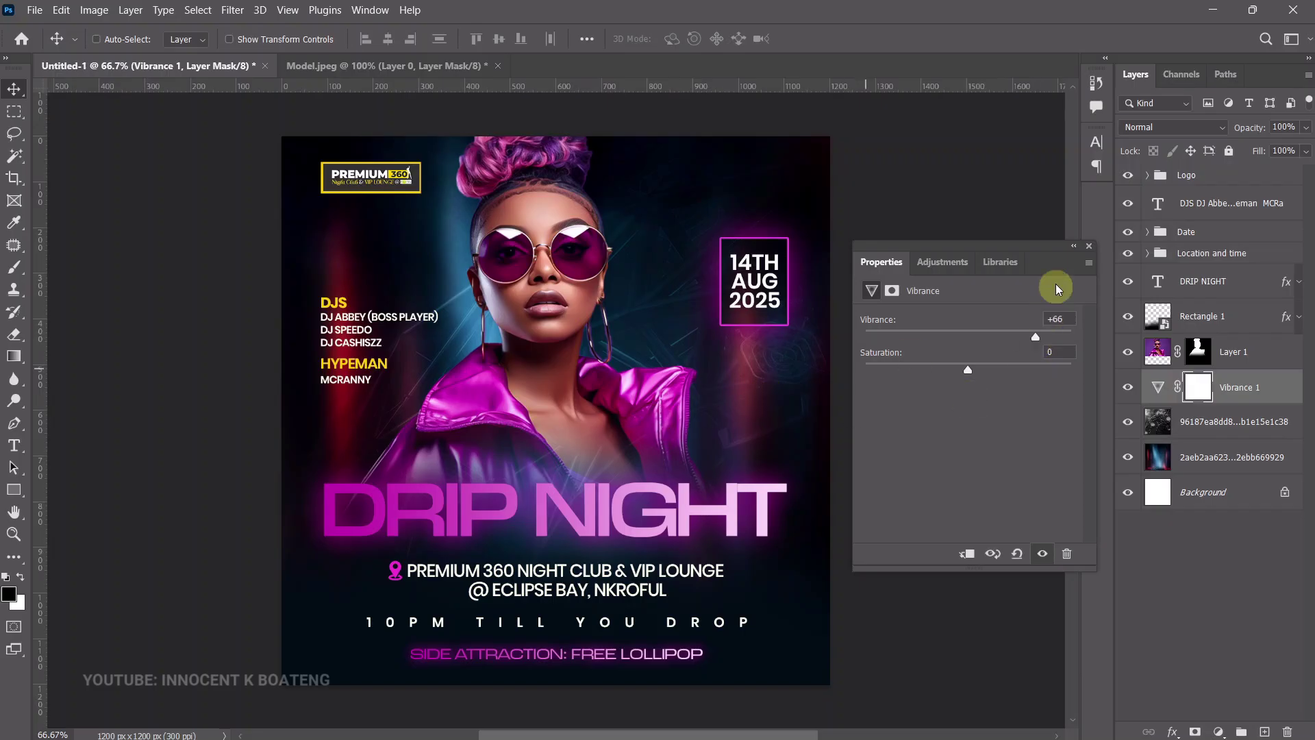
left_click(1090, 246)
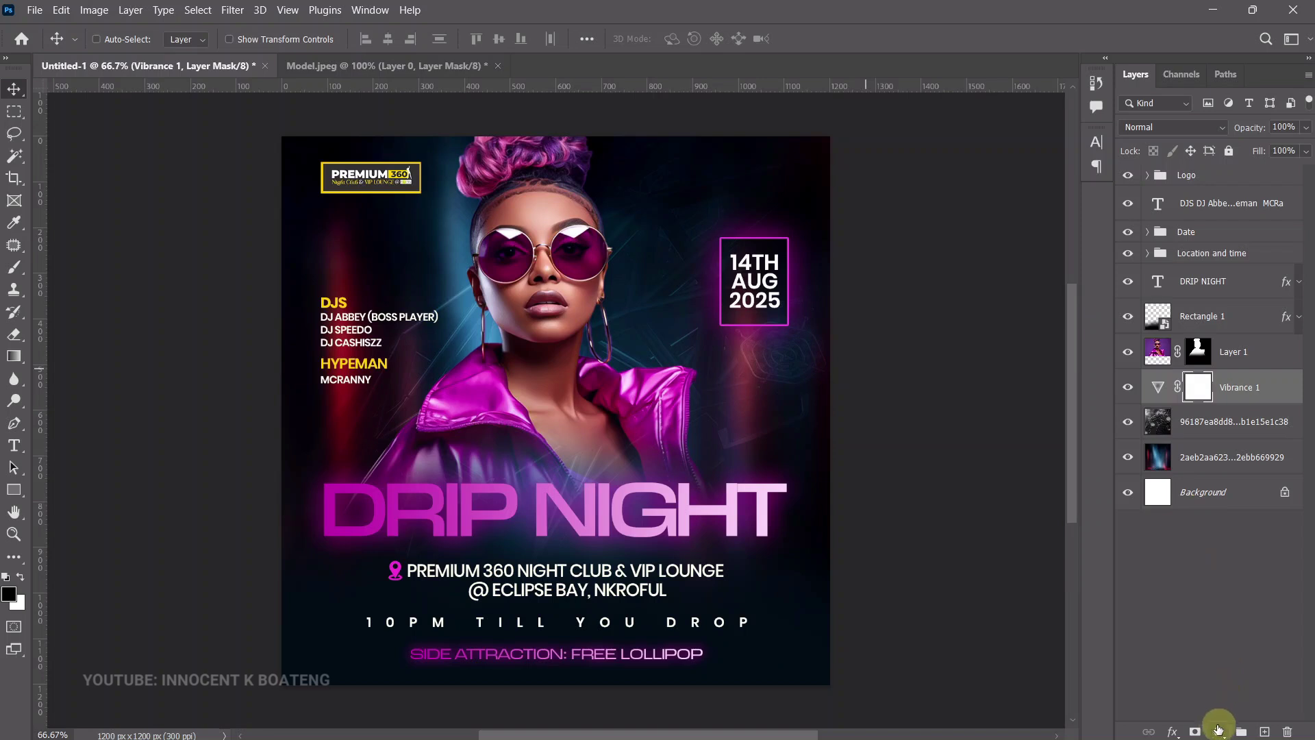
Add a new layer above the Vibrance adjustment and set the brush colour to orange ff6009.
left_click(1264, 732)
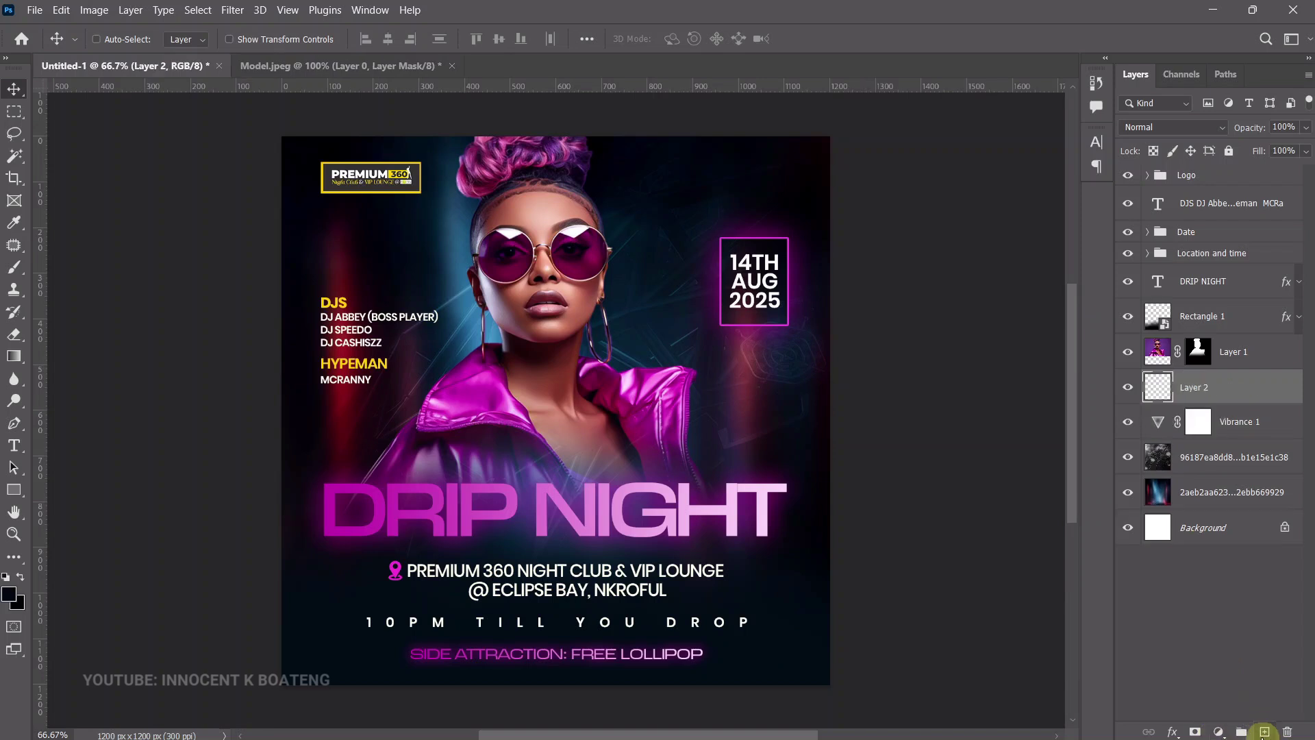
key("b")
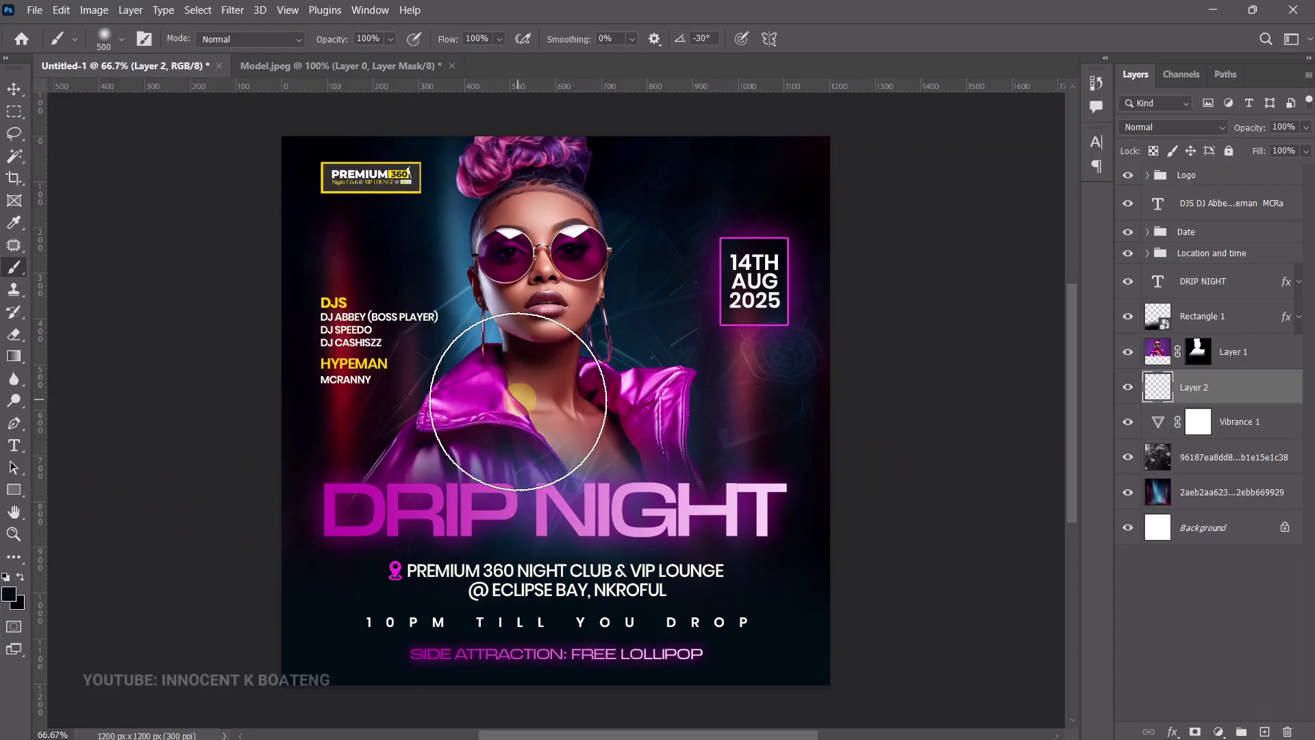
left_click(9, 593)
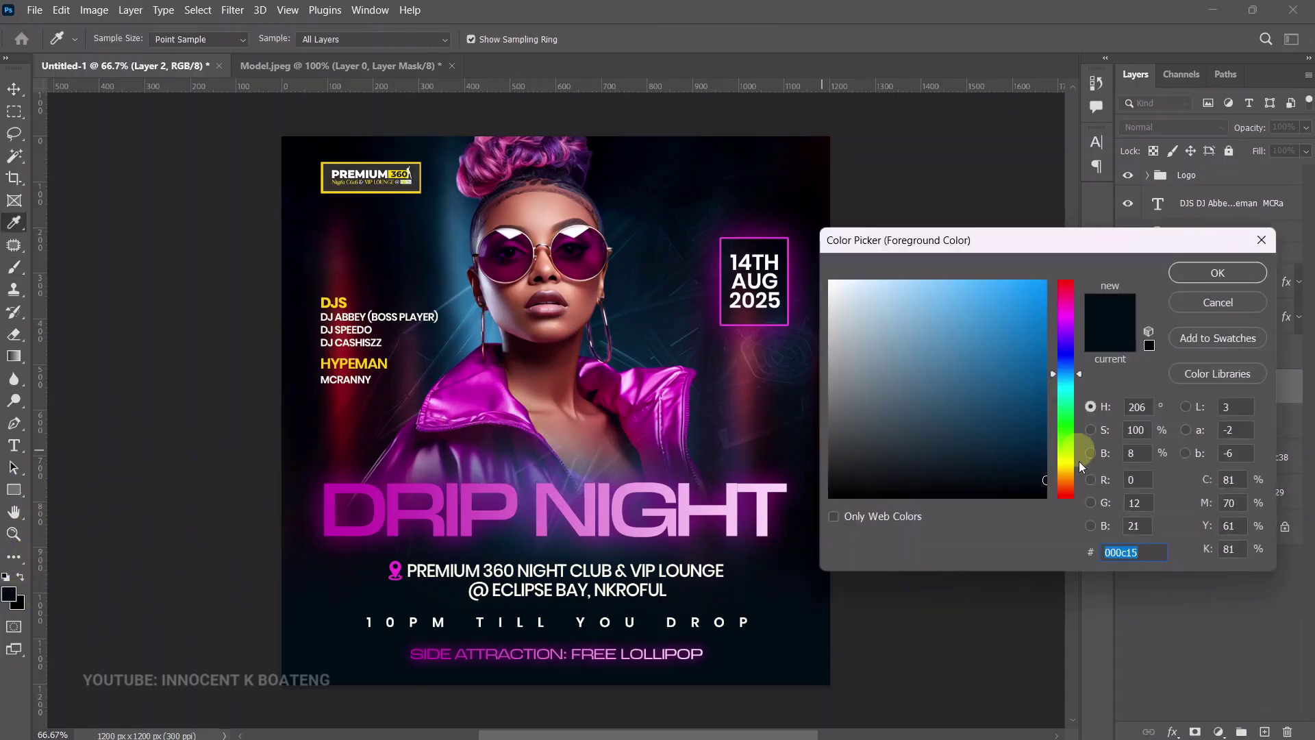
left_click(1066, 486)
left_click(1040, 281)
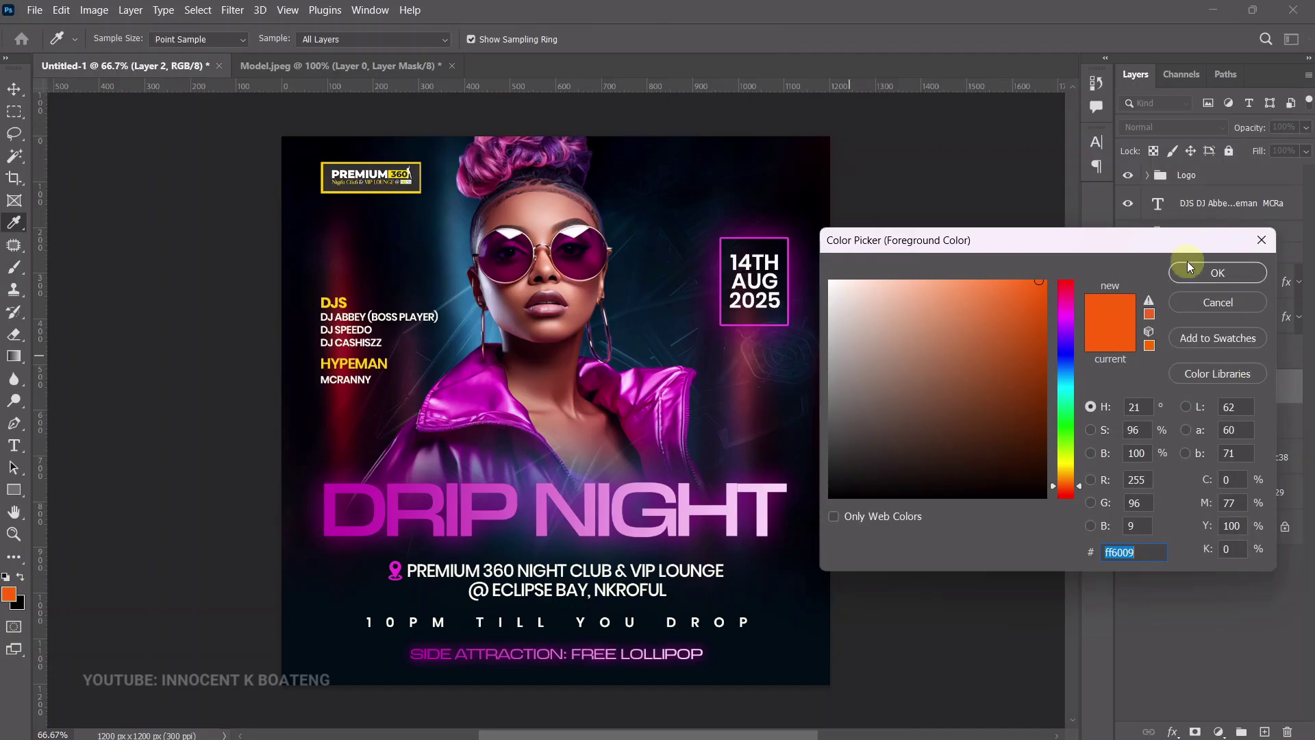
left_click(1217, 272)
Try a single 1000 px soft orange brush dab behind the model, and undo it.
key("bracketright")
key("bracketright")
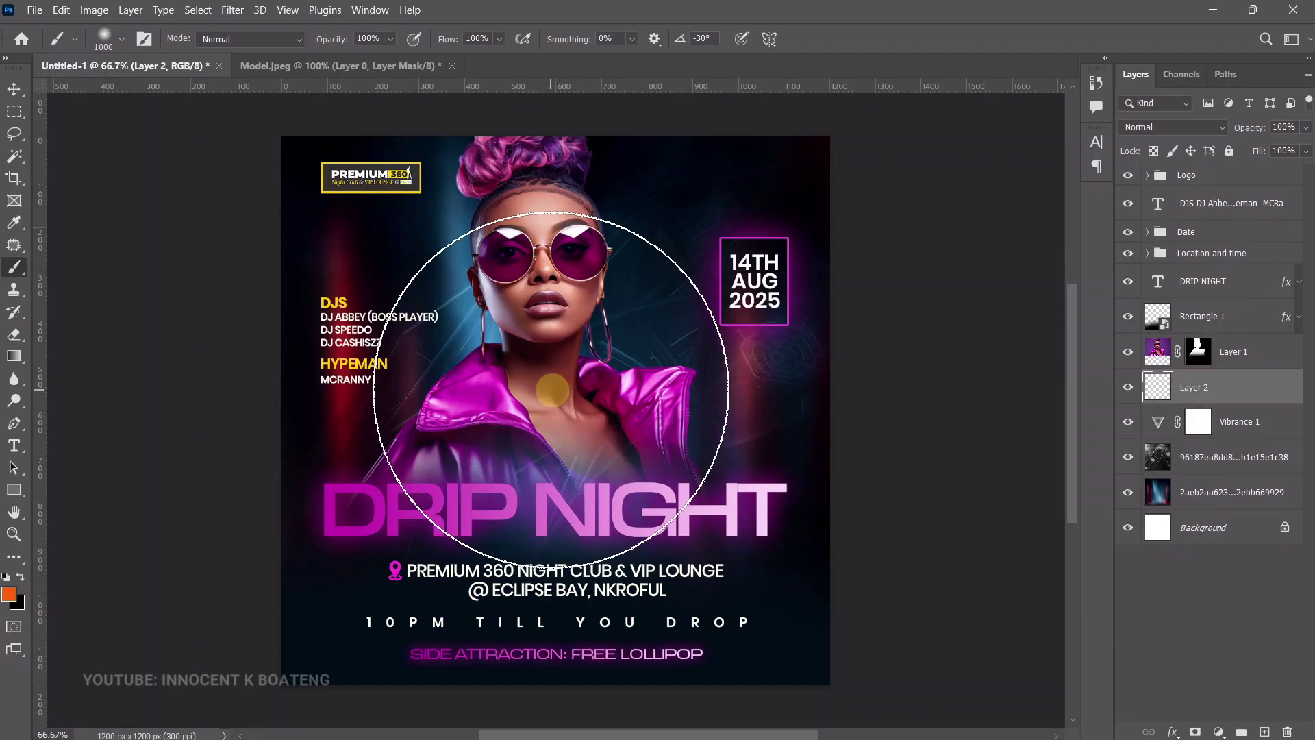
left_click(553, 391)
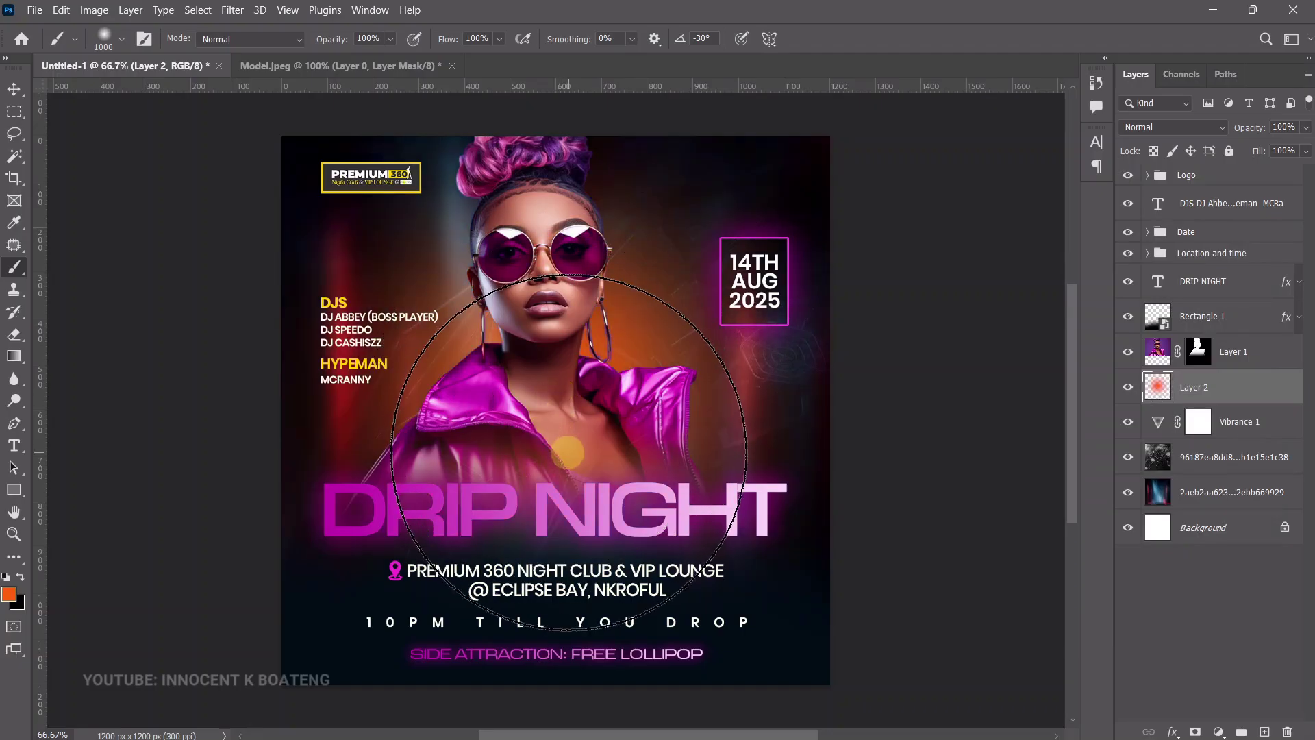
key("ctrl+z")
Paint one 800 px soft orange dab behind the model and set that layer's blend mode to Color Dodge.
key("bracketleft")
key("bracketleft")
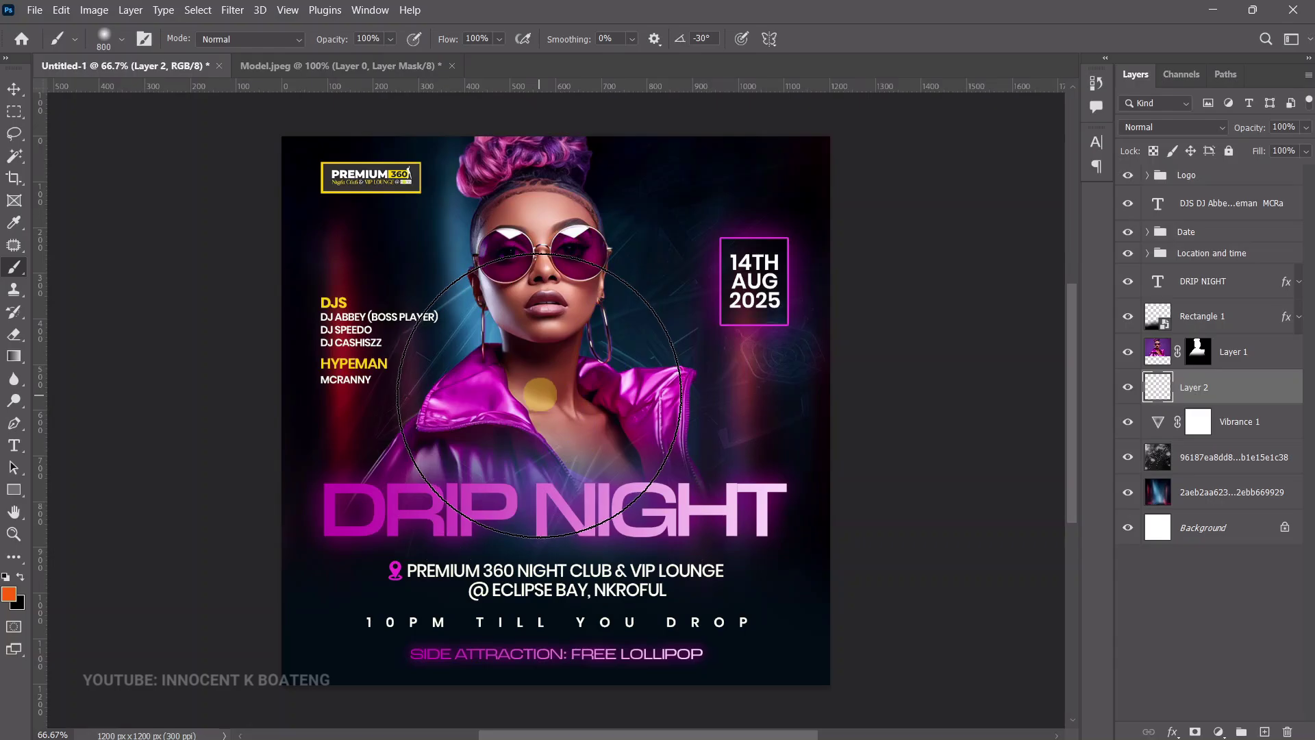
left_click(573, 356)
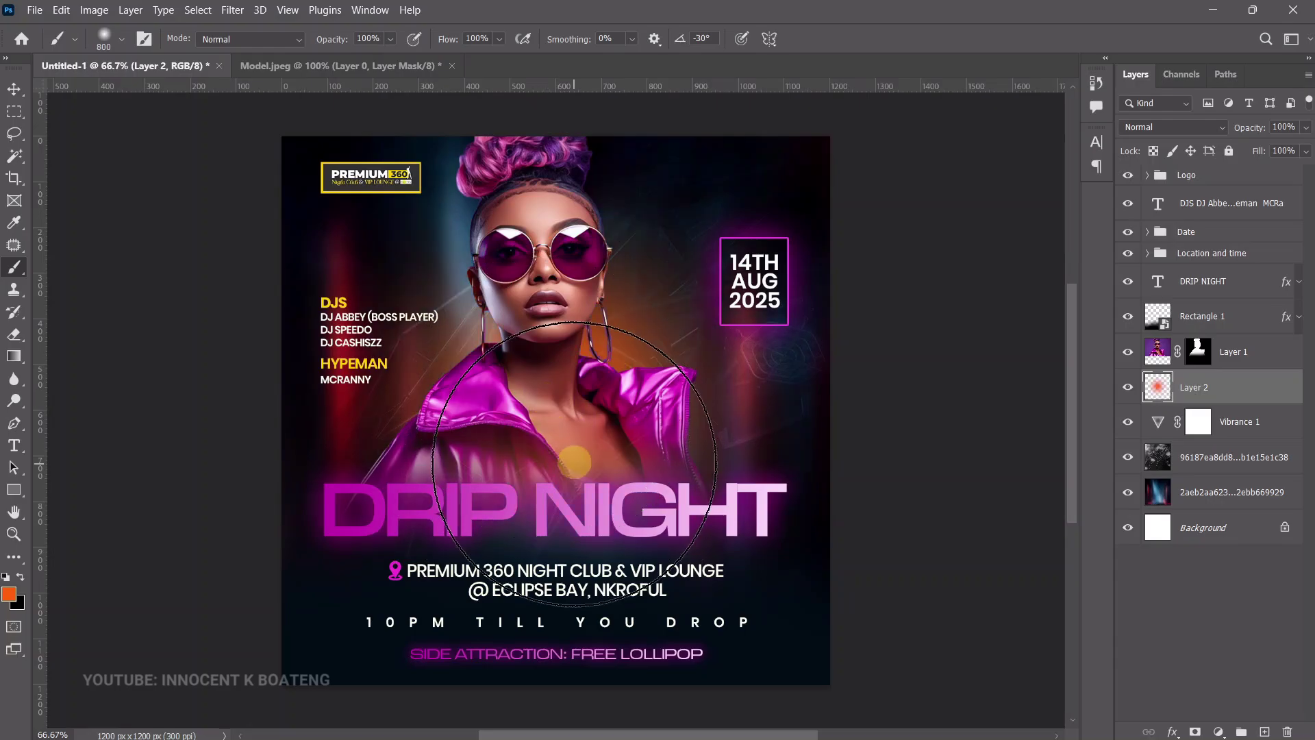
left_click(1165, 129)
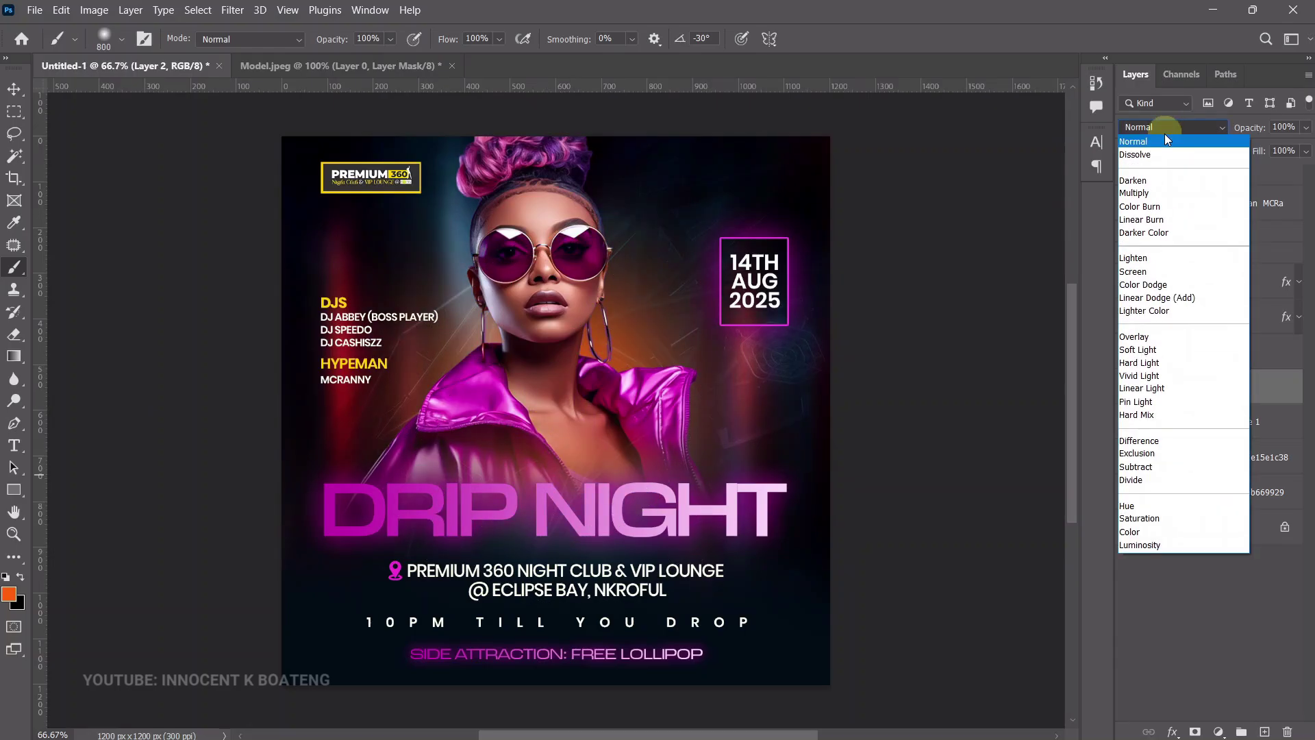
left_click(1144, 284)
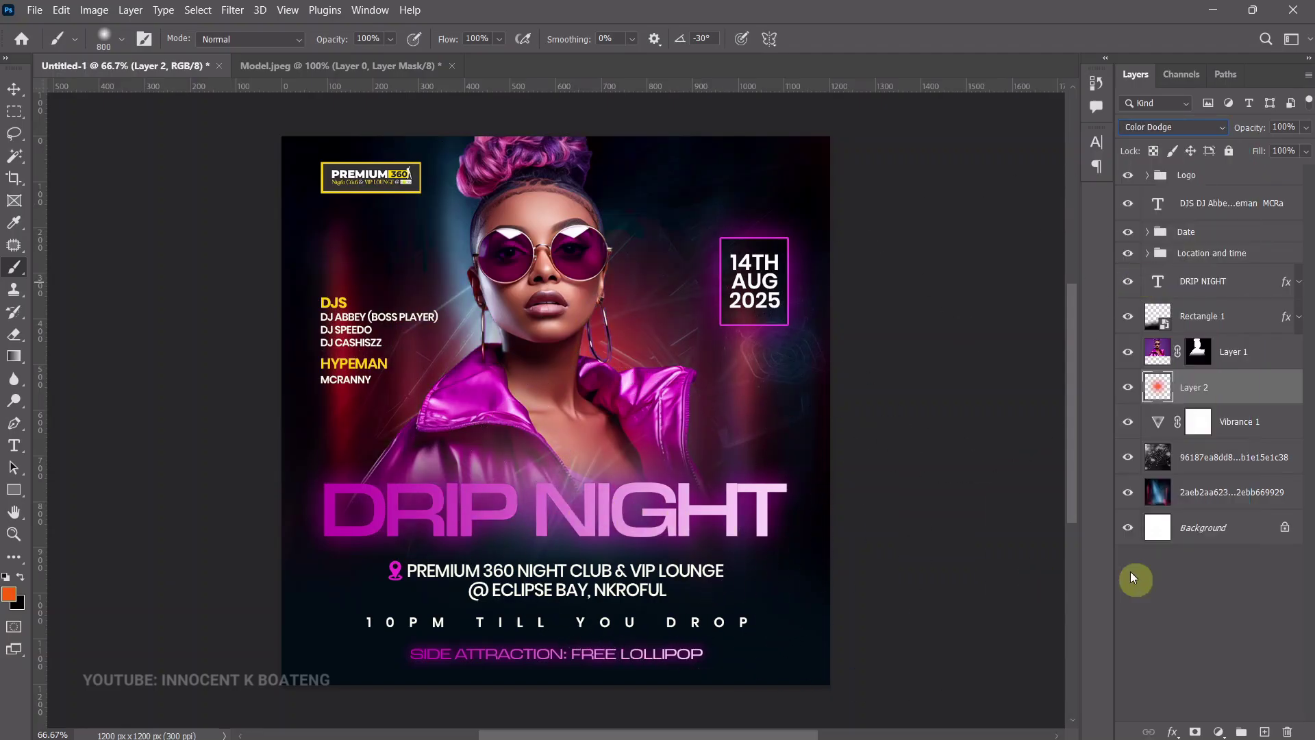
Compare the flyer with and without the orange glow layer by toggling its visibility.
left_click(1134, 401)
left_click(1134, 401)
left_click(1134, 400)
left_click(1134, 399)
key("alt+v")
key("Escape")
key("v")
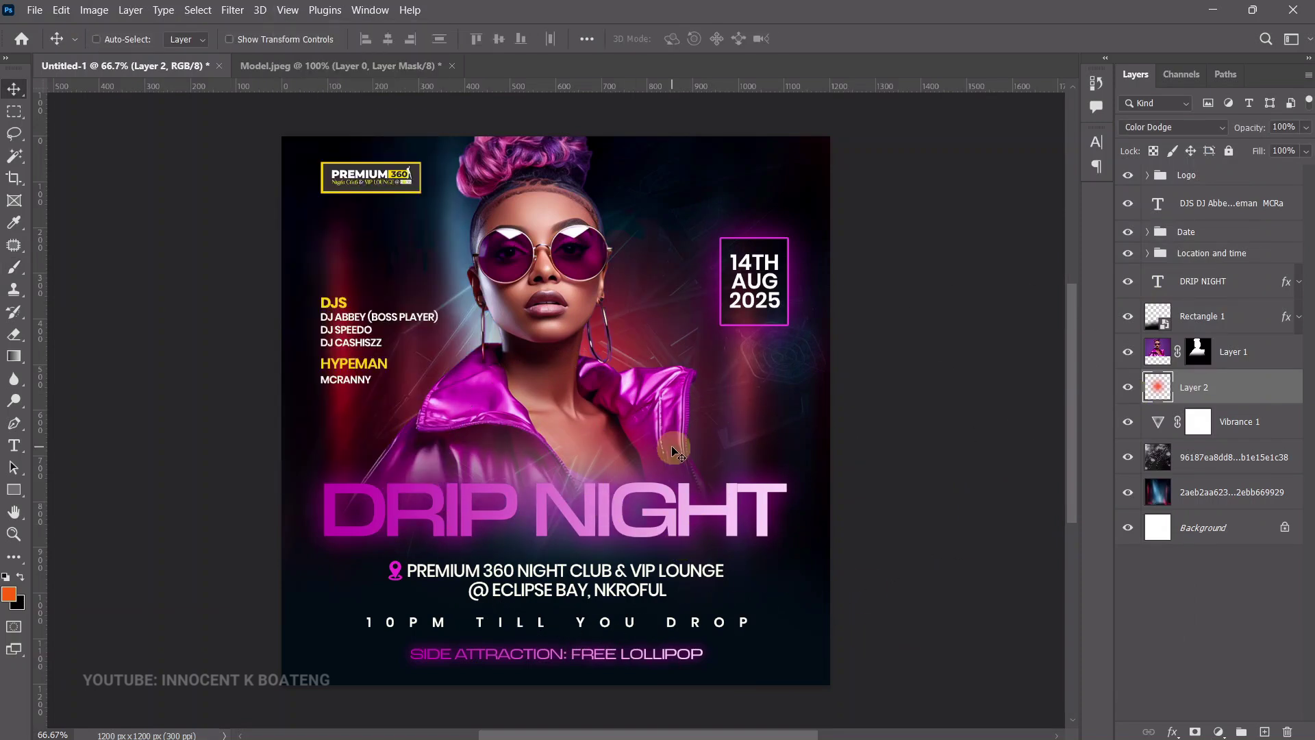
Raise the orange glow layer's saturation to about +27 with Hue/Saturation.
key("ctrl+u")
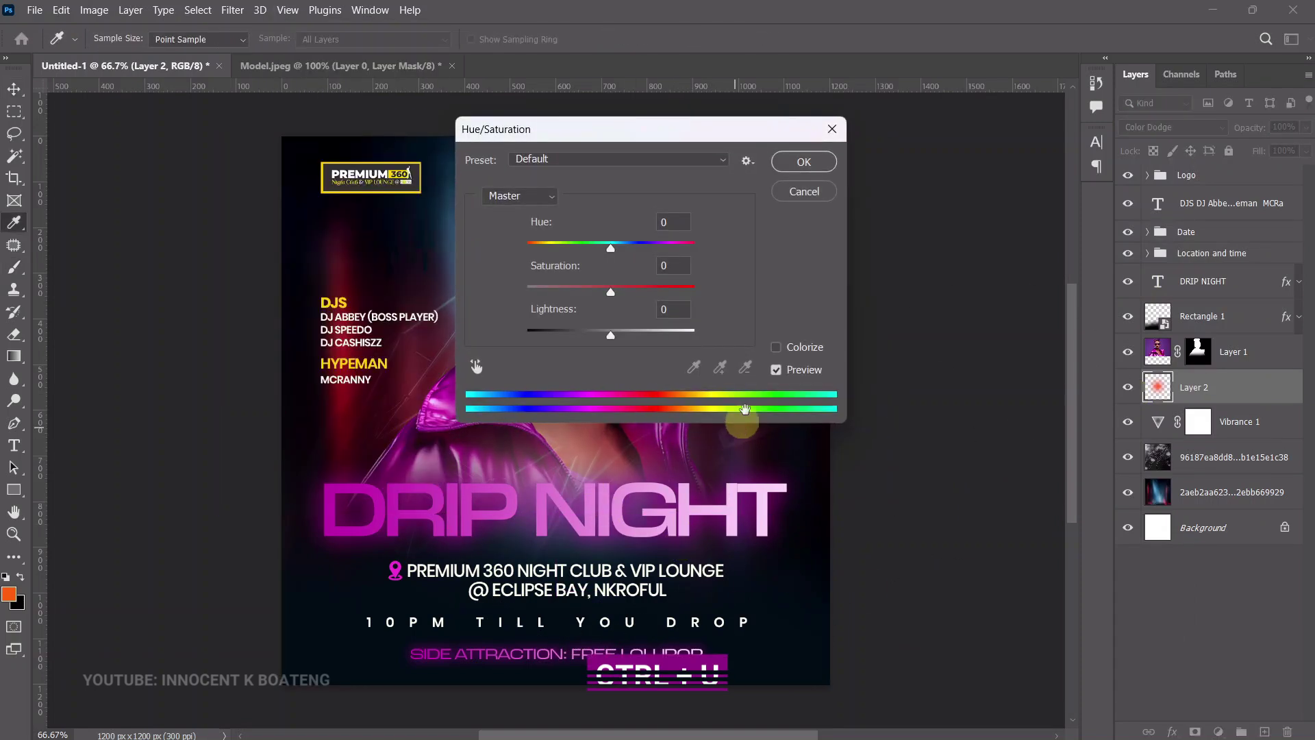
left_click_drag(638, 142, 959, 103)
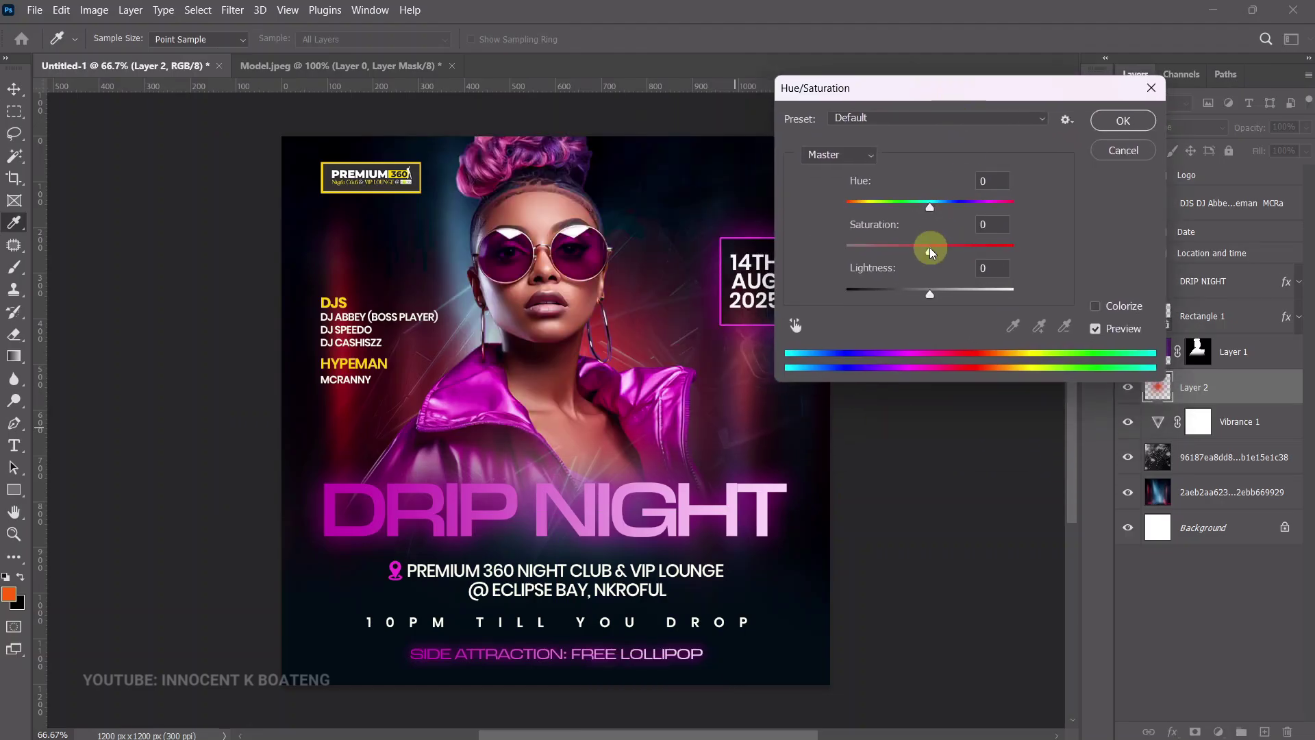
mouse_move(930, 205)
left_mouse_down()
mouse_move(909, 205)
mouse_move(957, 204)
mouse_move(849, 182)
mouse_move(1015, 204)
mouse_move(1075, 194)
mouse_move(934, 189)
left_mouse_up()
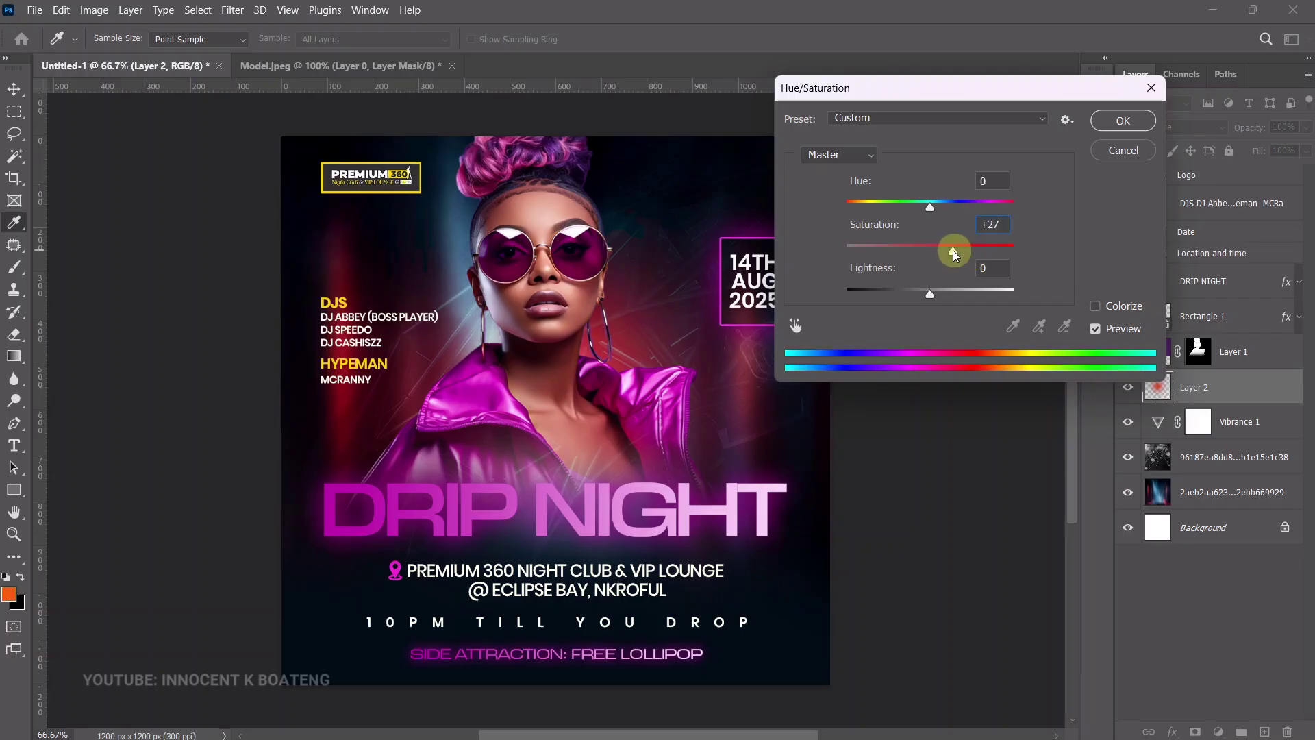
left_click_drag(939, 245, 948, 247)
left_click(1123, 120)
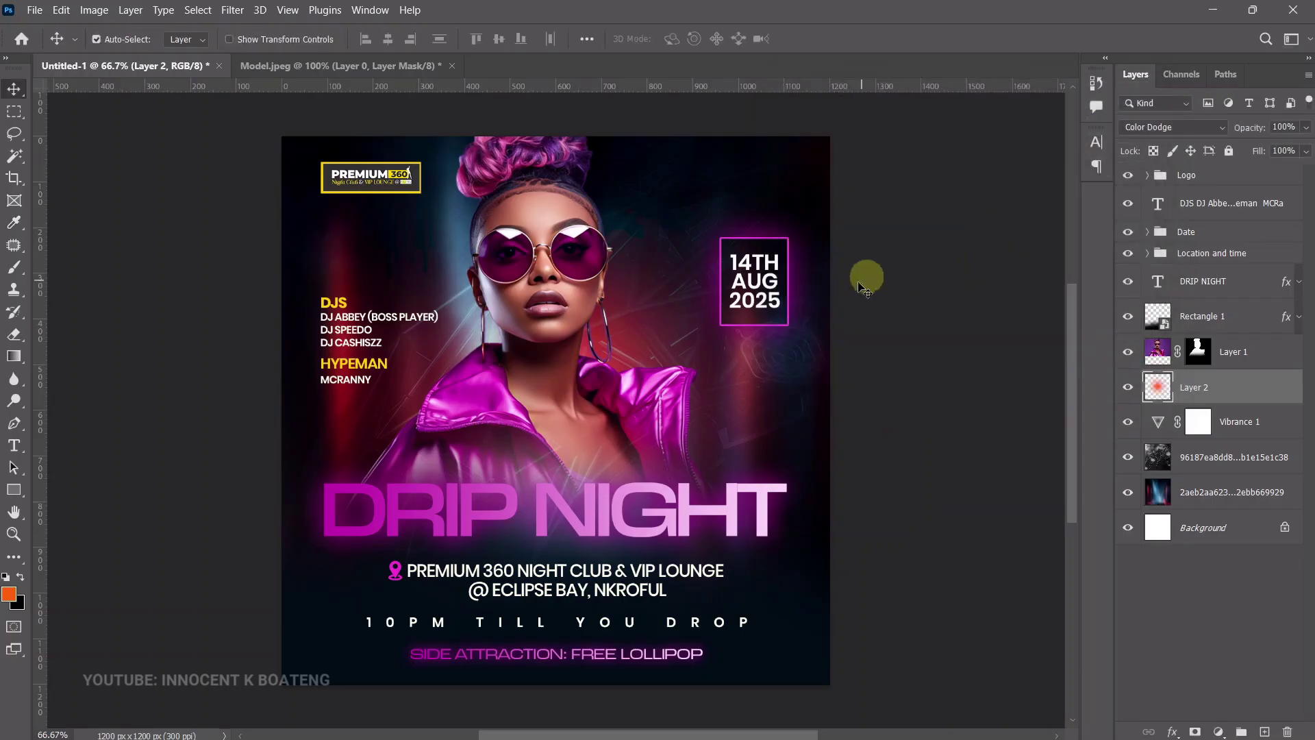
Shrink the orange glow layer and centre it horizontally on the canvas.
key("ctrl+t")
left_click_drag(831, 132, 725, 278)
key("Return")
key("ctrl+a")
left_click(388, 39)
key("ctrl+d")
key("z")
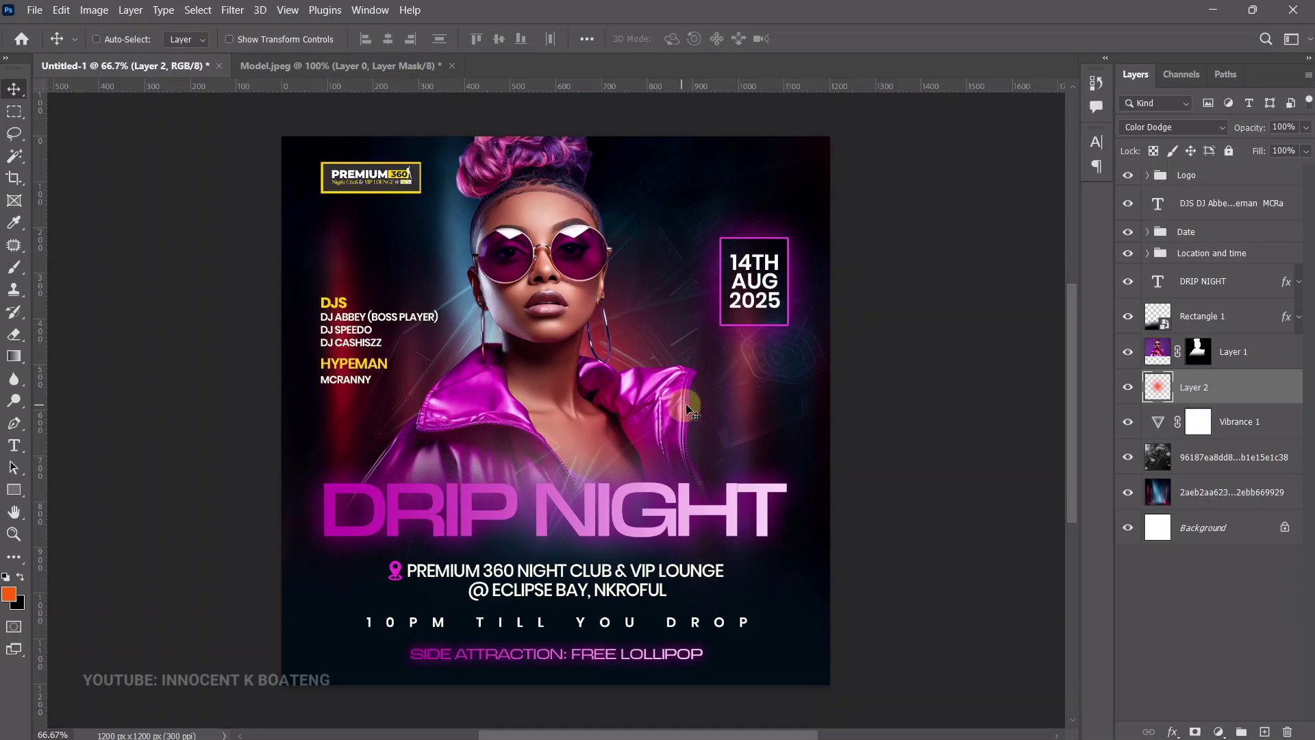
left_click(695, 404, "alt")
left_click(1128, 389)
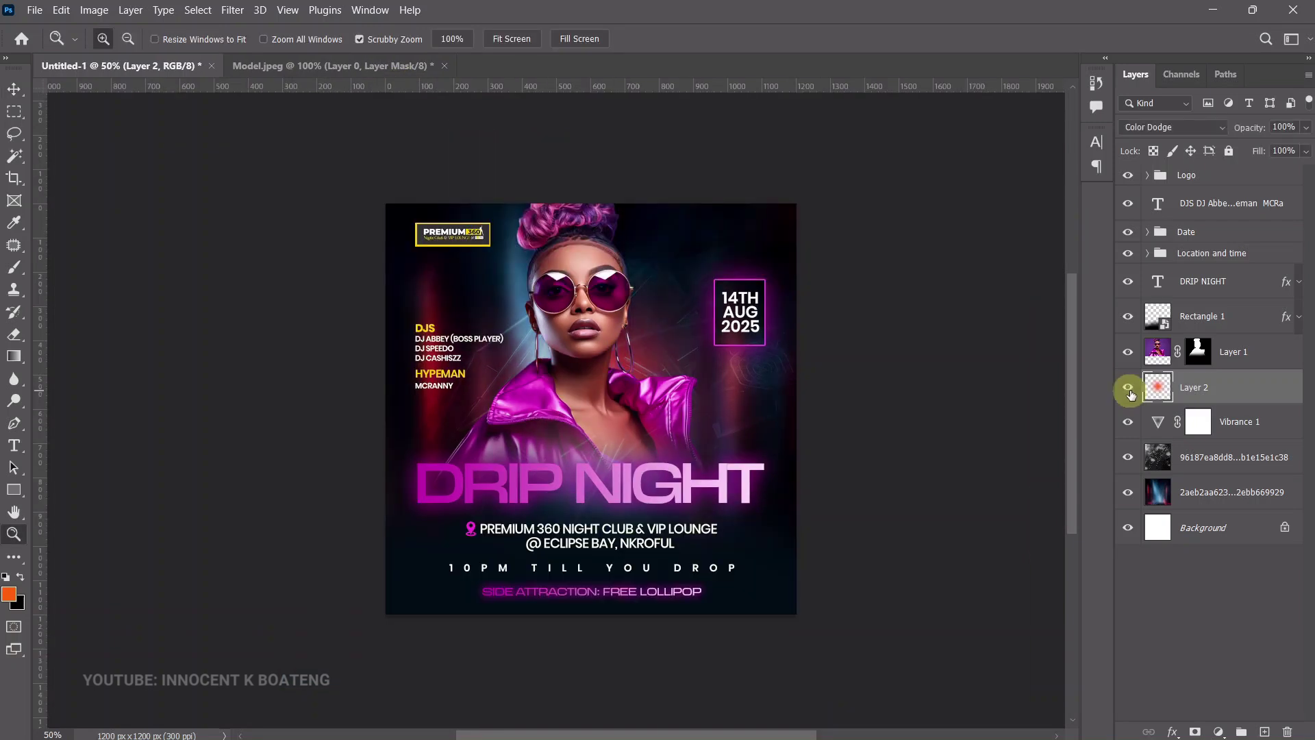
Place the orange light-flare image as an embedded layer directly above the model layer and set its blend mode to Screen.
left_click(1141, 363)
key("b")
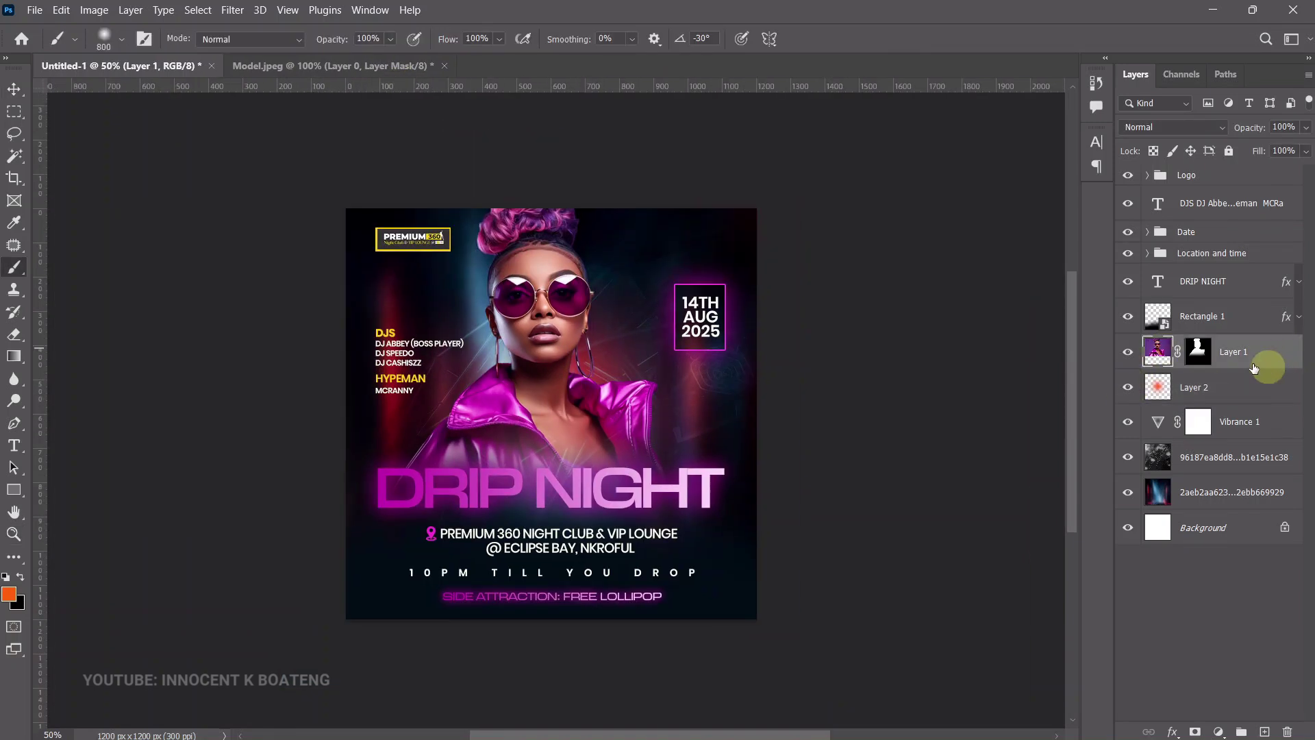
left_click(34, 10)
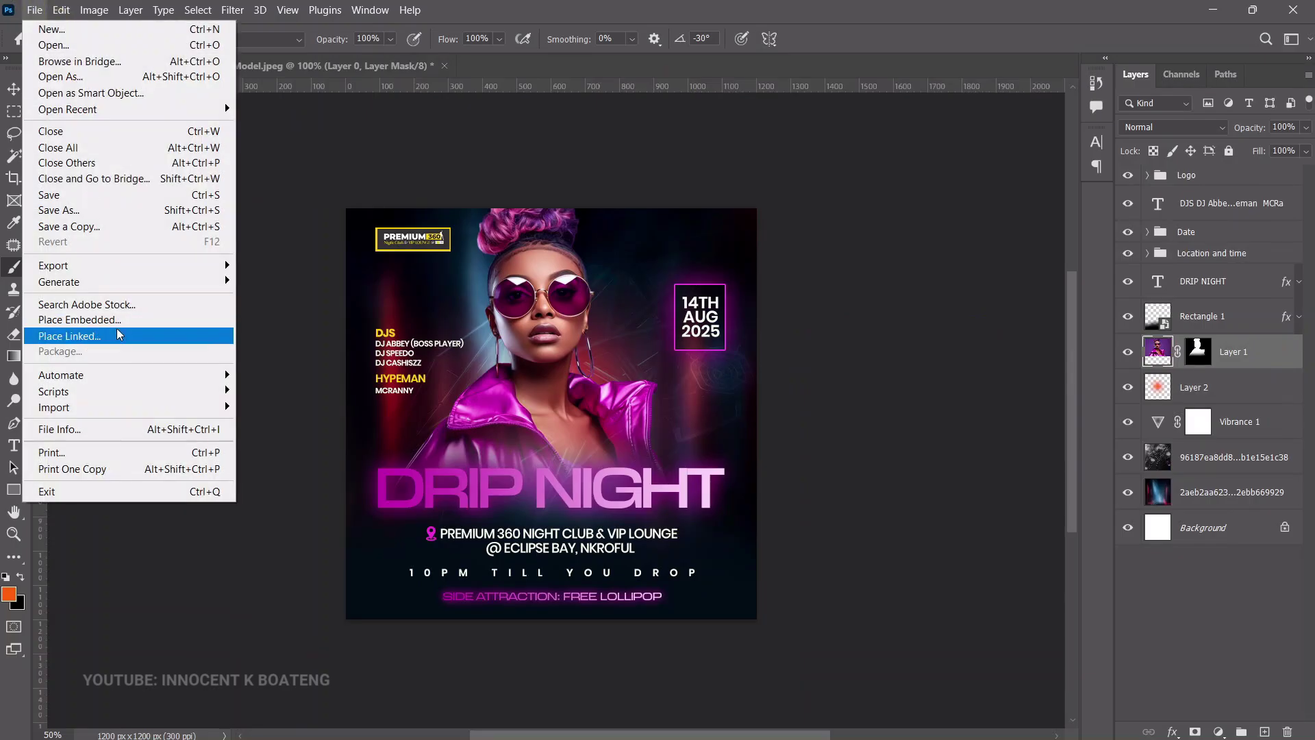
left_click(75, 320)
double_click(596, 179)
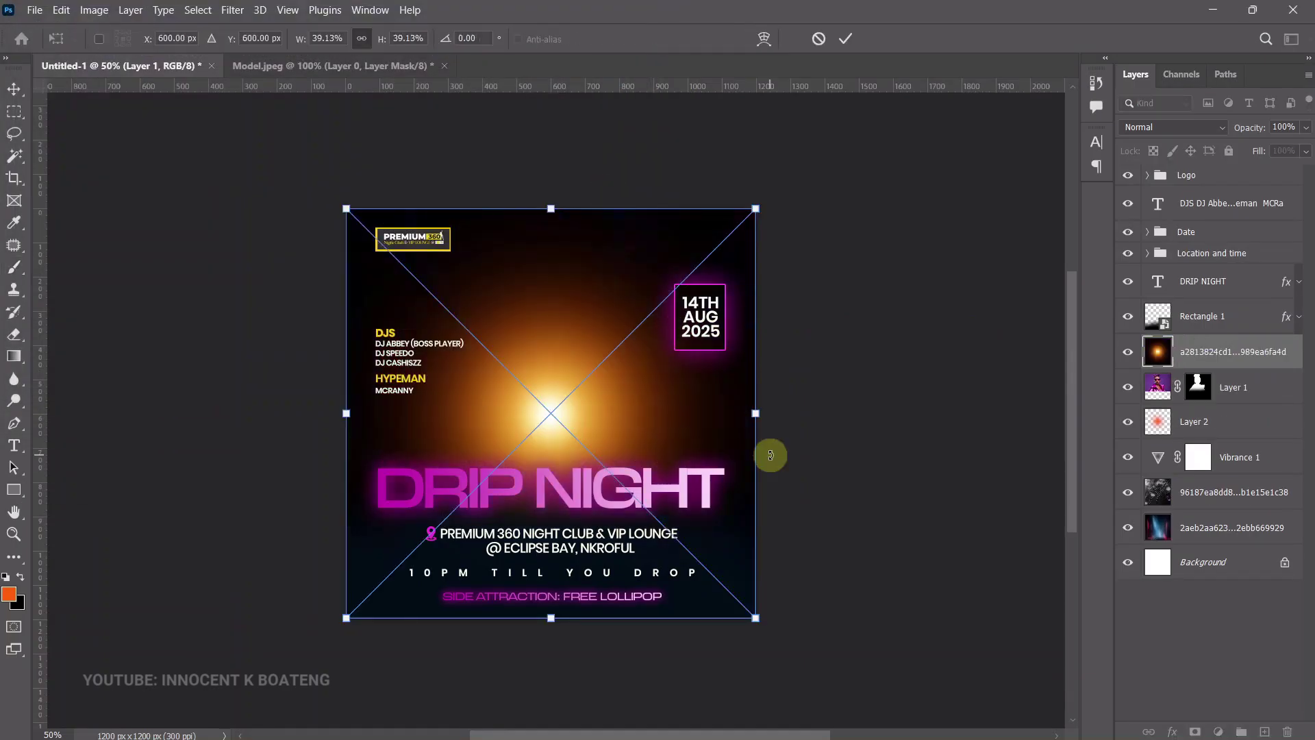
key("Return")
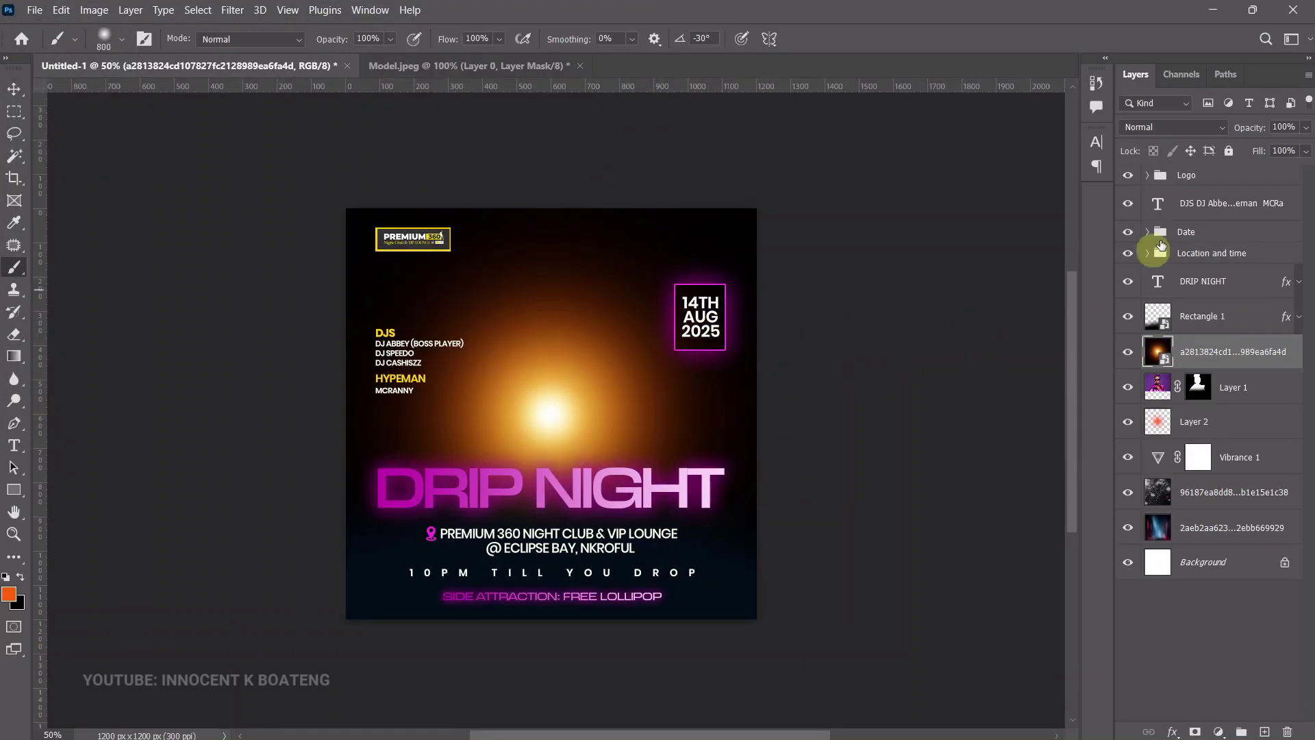
left_click(1173, 128)
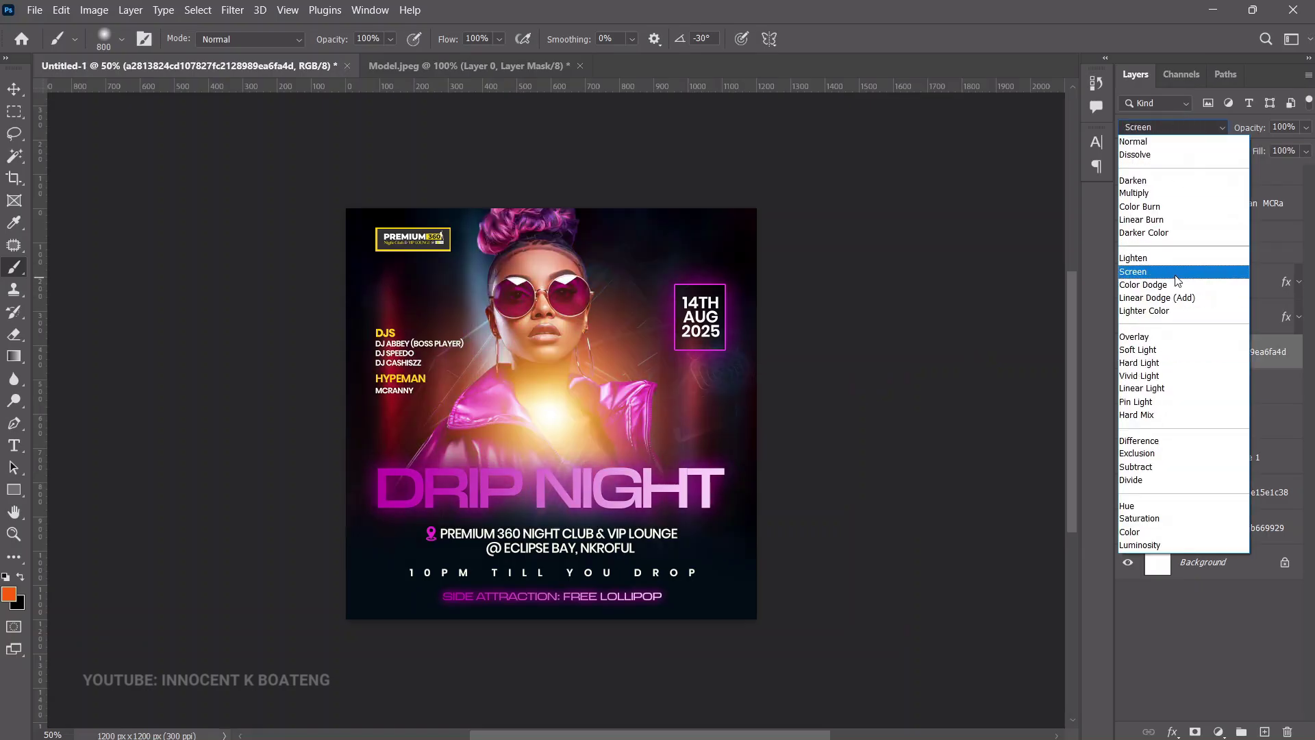
left_click(1175, 275)
Enlarge the light-flare image beyond the canvas and position it so its orange glow falls along the flyer's right side.
key("ctrl+t")
left_click_drag(756, 209, 1025, 84)
key("ctrl+minus")
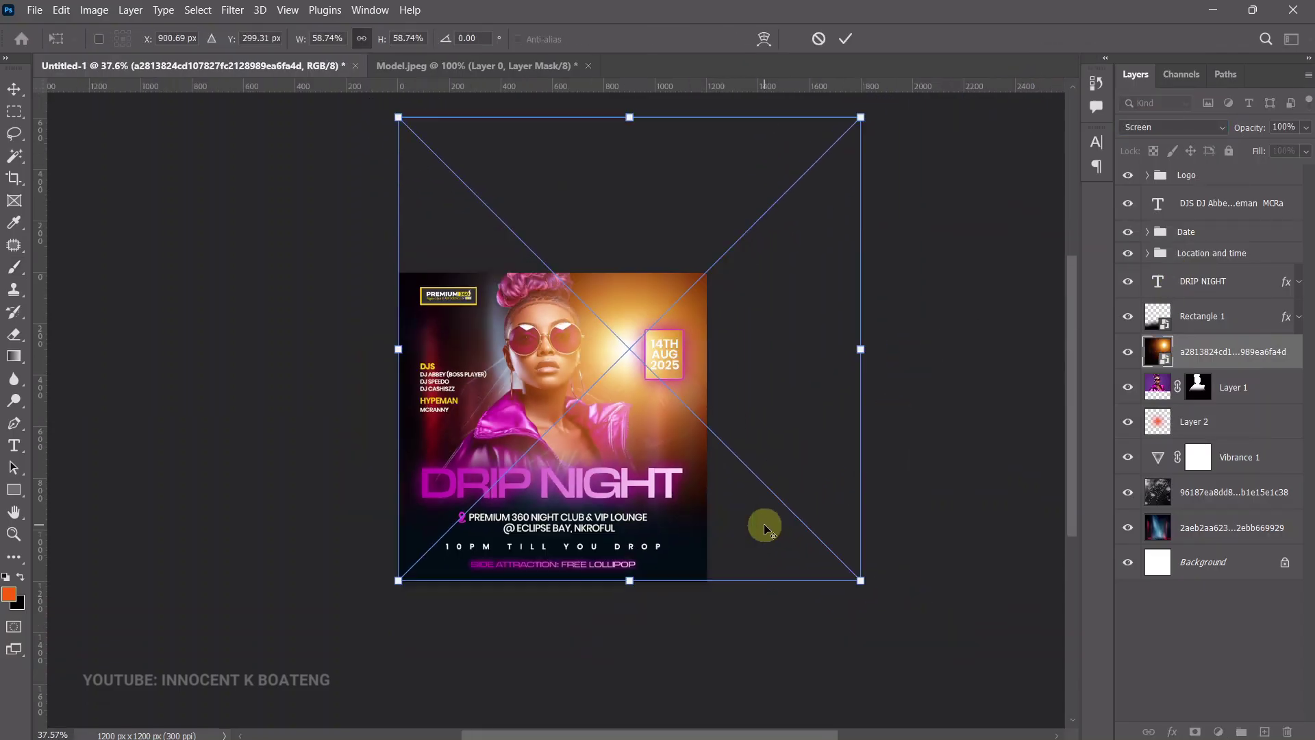
key("ctrl+minus")
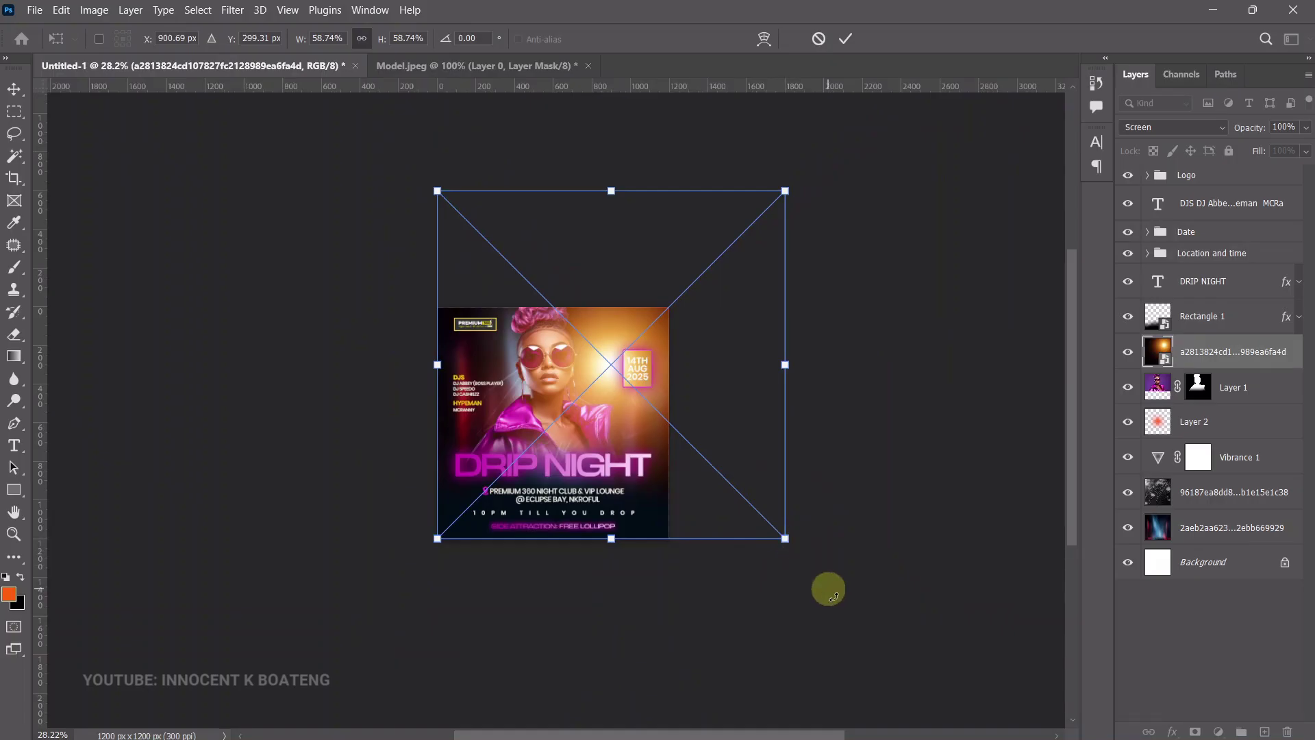
left_click_drag(787, 538, 1023, 692)
left_click_drag(758, 420, 831, 392)
left_click_drag(410, 94, 638, 212)
key("Return")
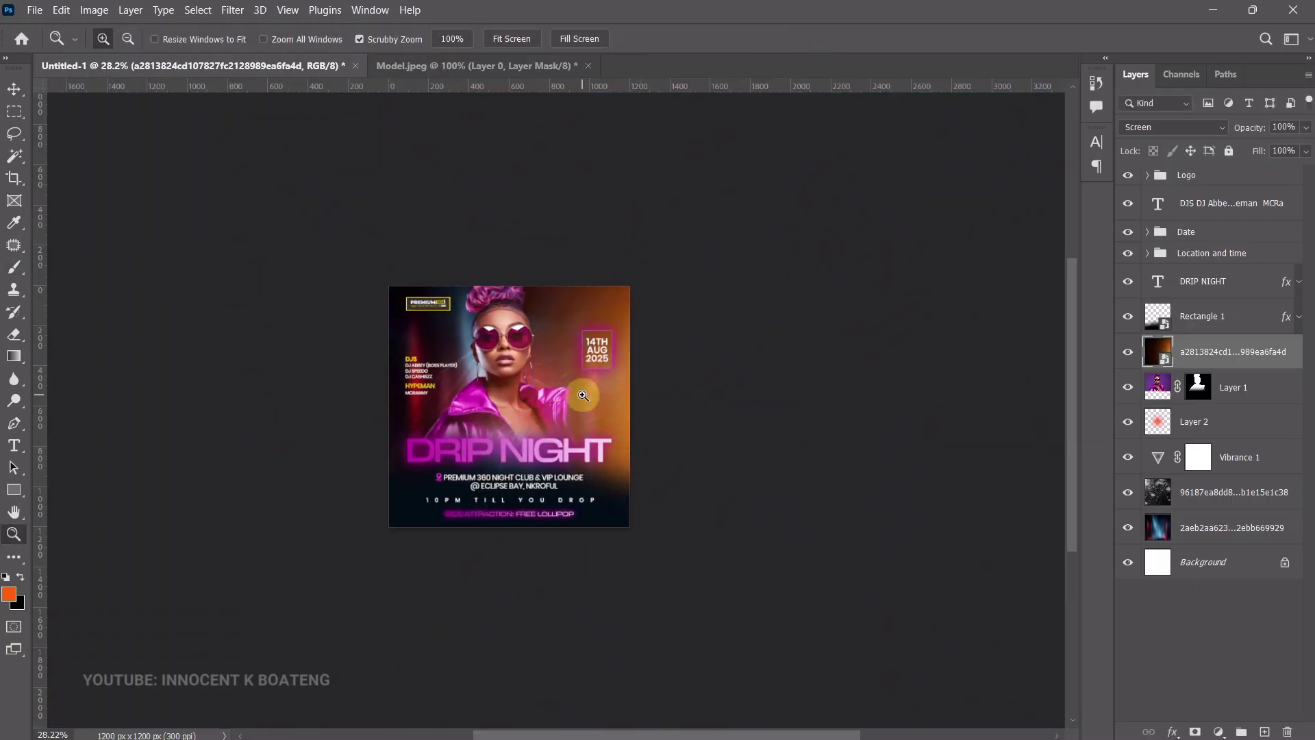
Rasterize the embedded light-flare layer above the model so its pixels can be edited directly.
scroll(585, 367, "up", 3)
key("b")
left_click_drag(785, 387, 775, 380)
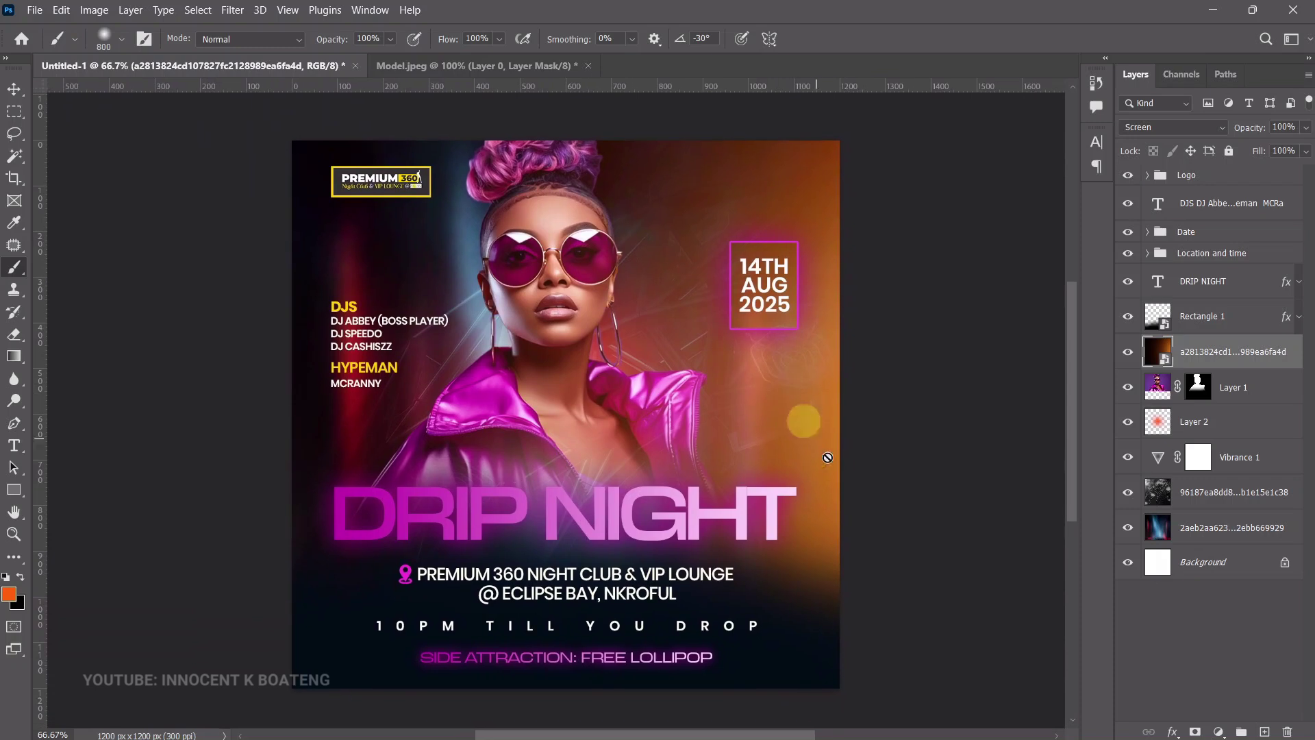
key("v")
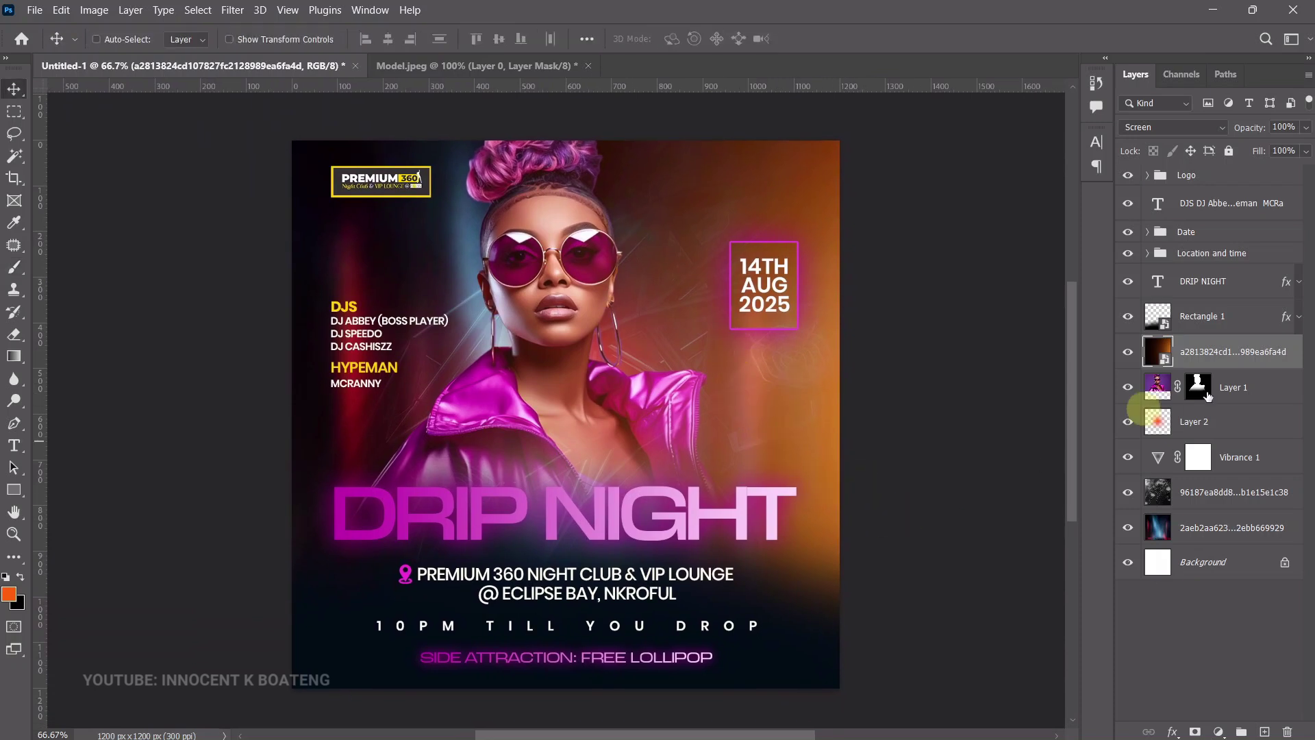
right_click(1231, 356)
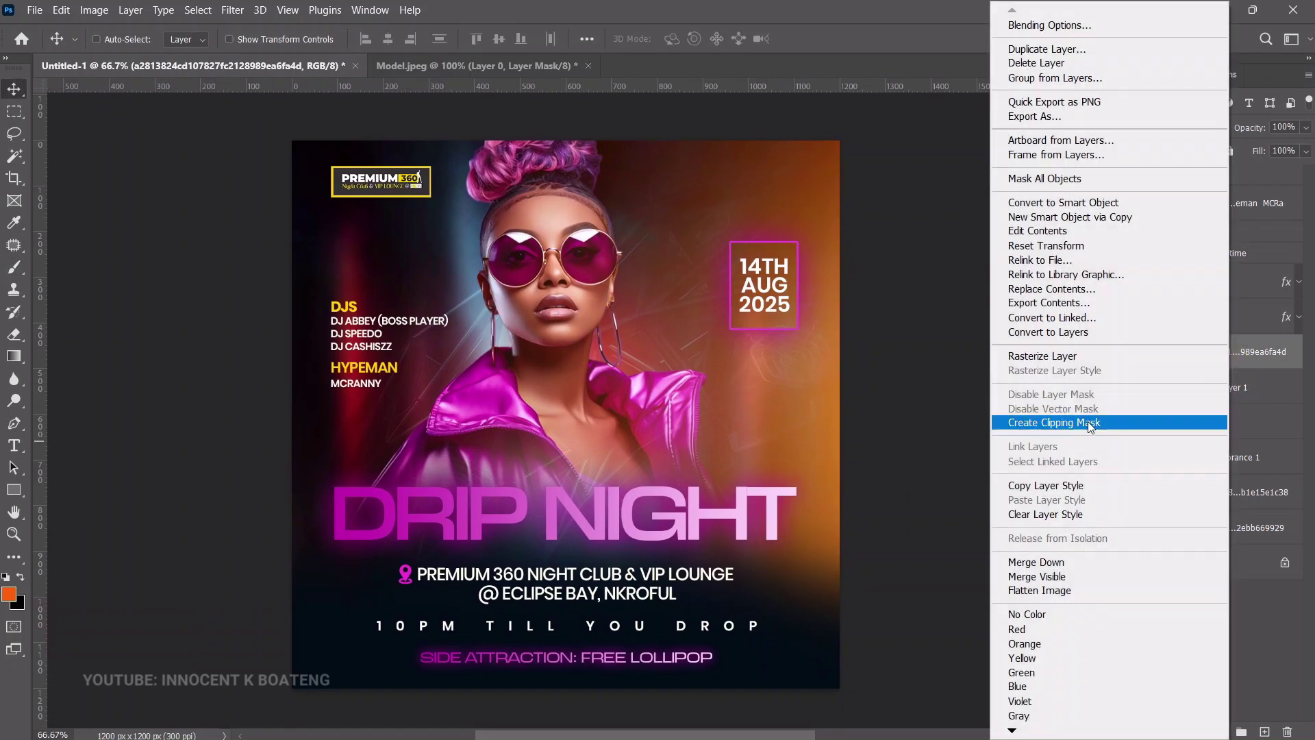
left_click(1073, 361)
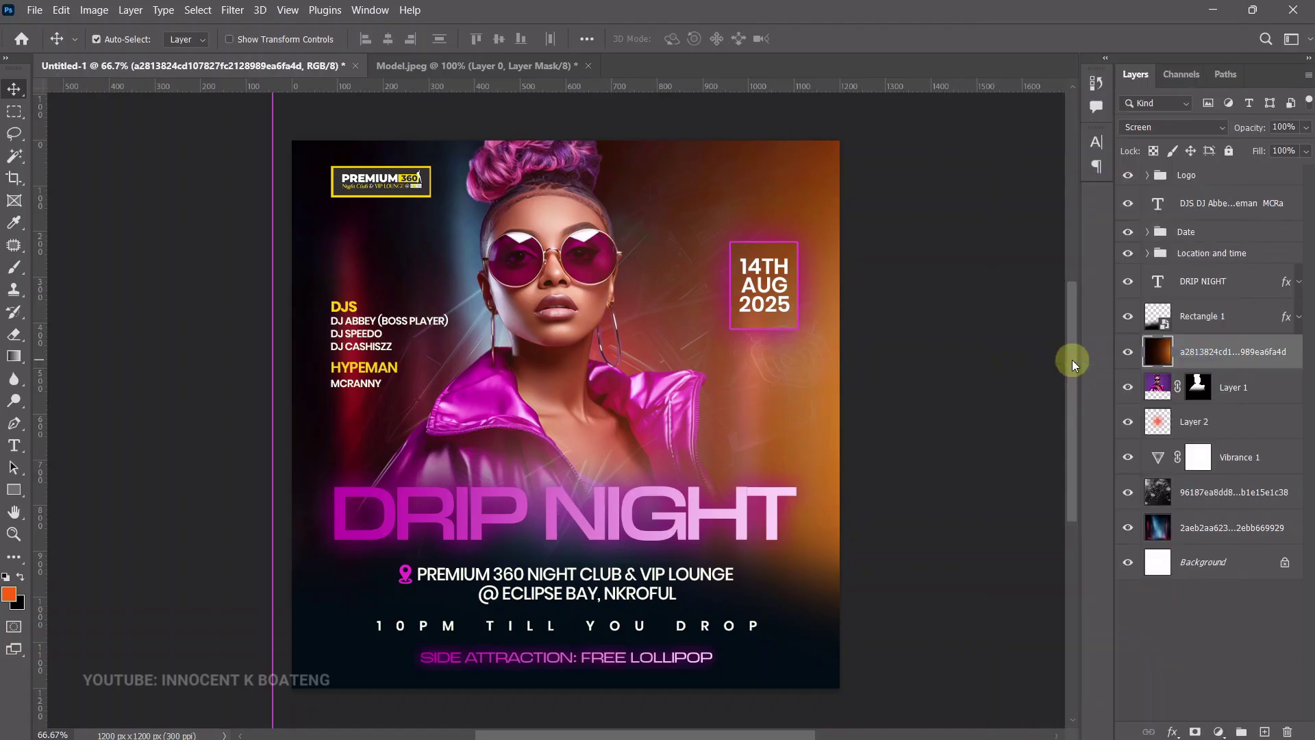
Recolour the light-flare layer from orange to magenta by setting its hue to -75 with Hue/Saturation.
key("ctrl+u")
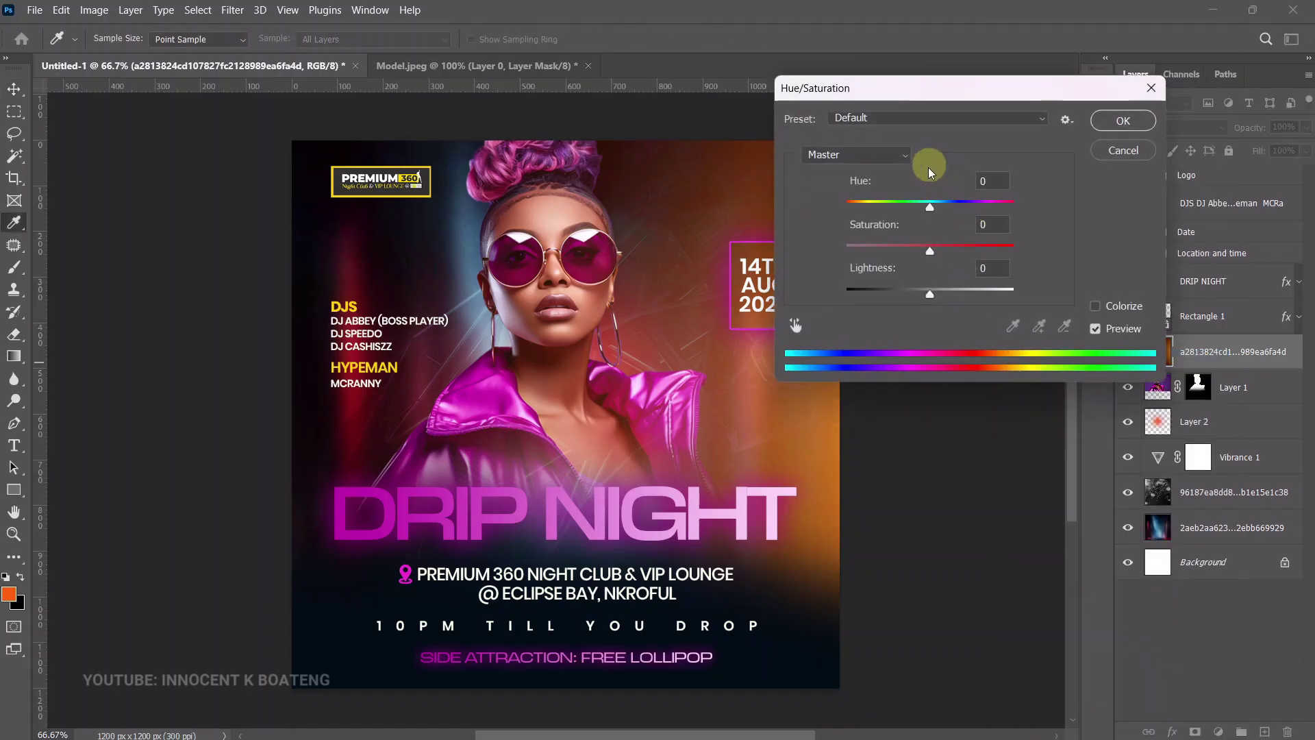
left_click_drag(931, 210, 884, 215)
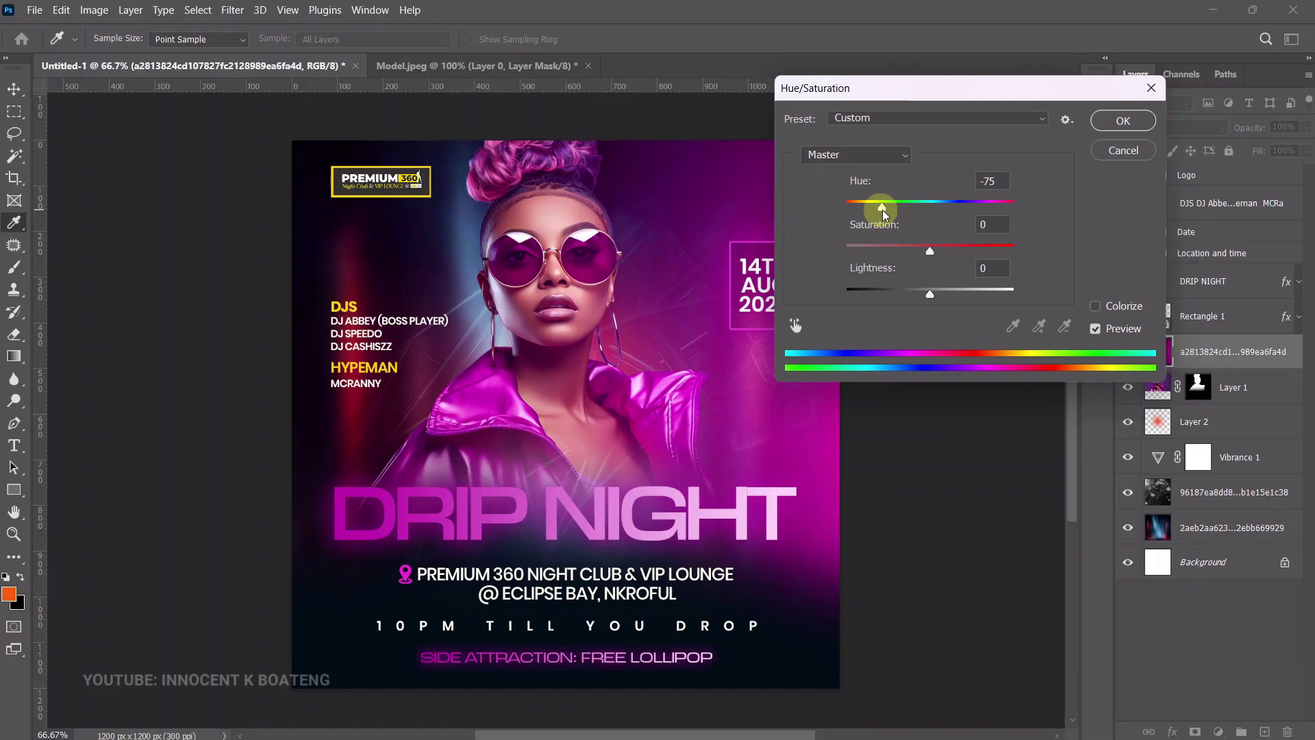
left_click(1122, 121)
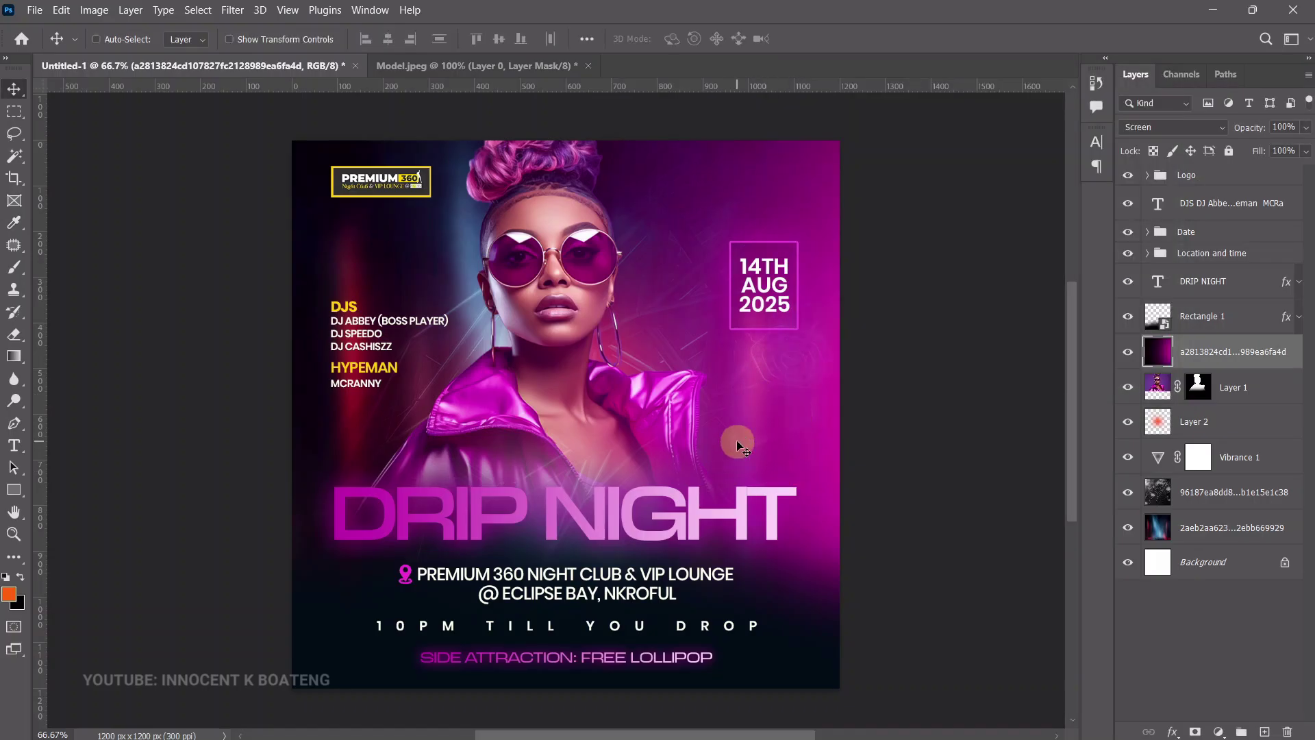
Shift the magenta light-flare layer further right and free-transform it so a softer glow falls along the flyer's right edge.
left_click_drag(641, 333, 799, 313)
scroll(795, 326, "down", 2)
key("ctrl+t")
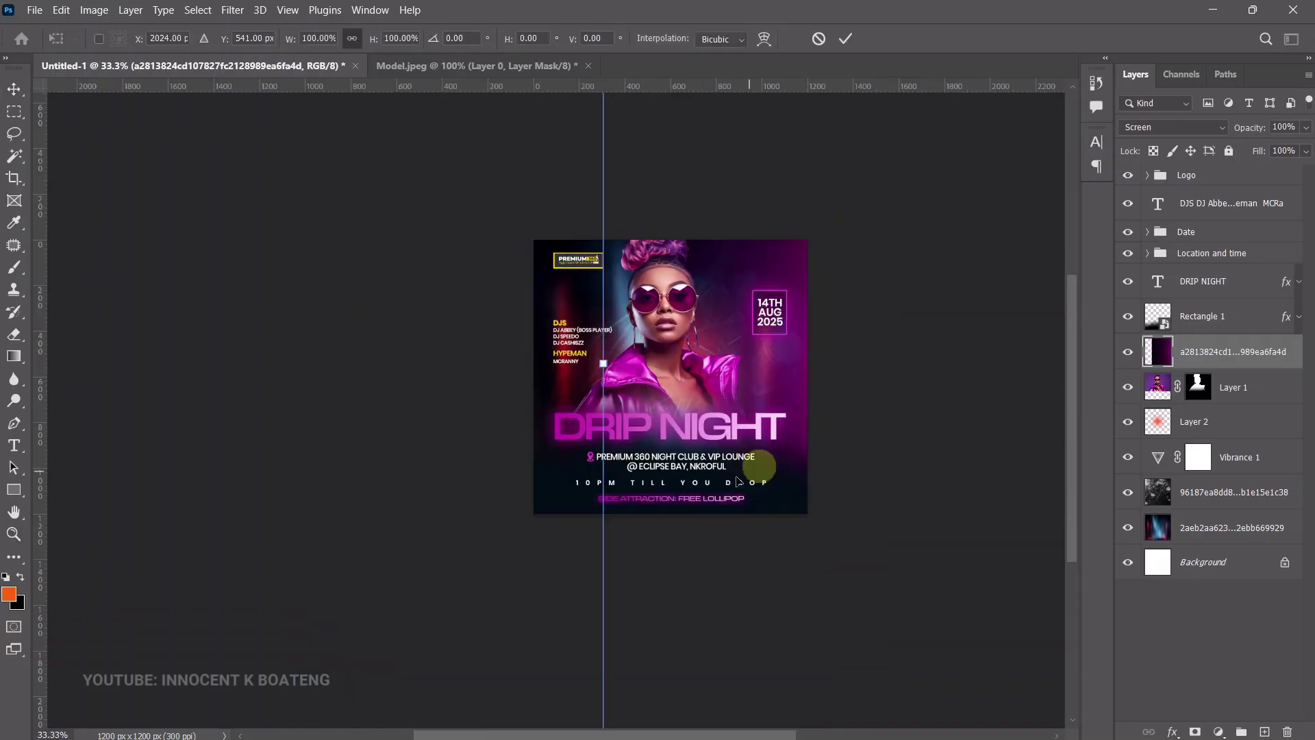
scroll(670, 473, "down", 1)
left_click_drag(624, 665, 784, 549)
key("Return")
key("z")
left_click(722, 257)
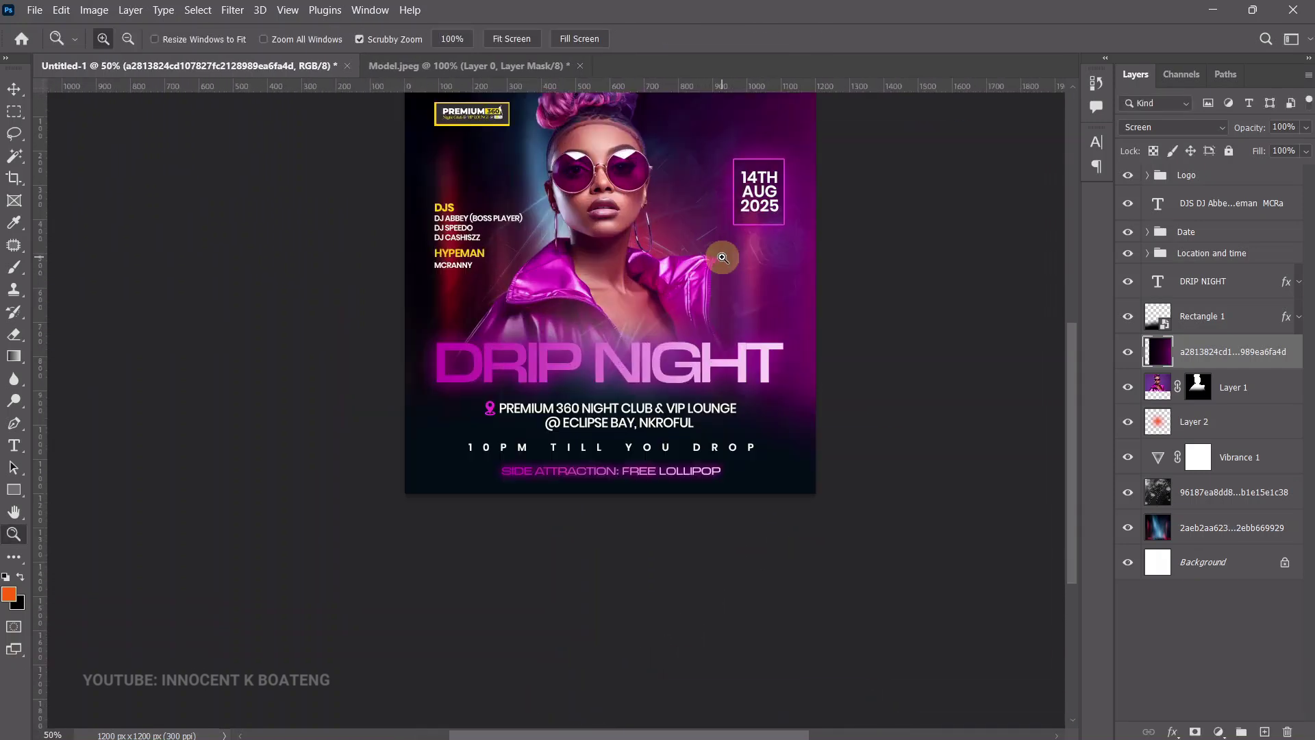
key("v")
key("ctrl+plus")
left_click_drag(681, 441, 729, 310)
Toggle the light-flare layer's visibility to compare the flyer with and without the magenta glow.
left_click(1129, 352)
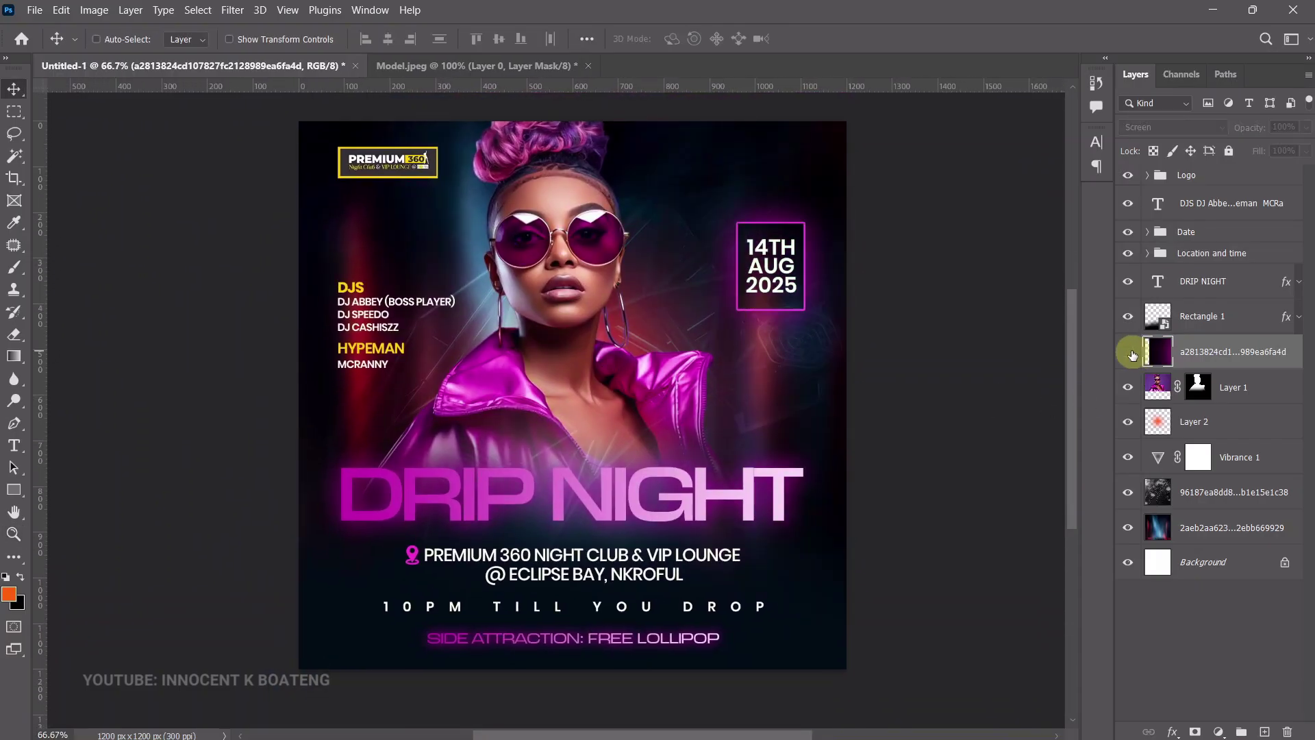
left_click(1129, 352)
left_click(1129, 352)
left_click(1129, 352)
Move the glow layer, Layer 2, down the stack to sit between the grayscale texture image and the blue light background.
scroll(719, 360, "down", 2)
left_click(1213, 430)
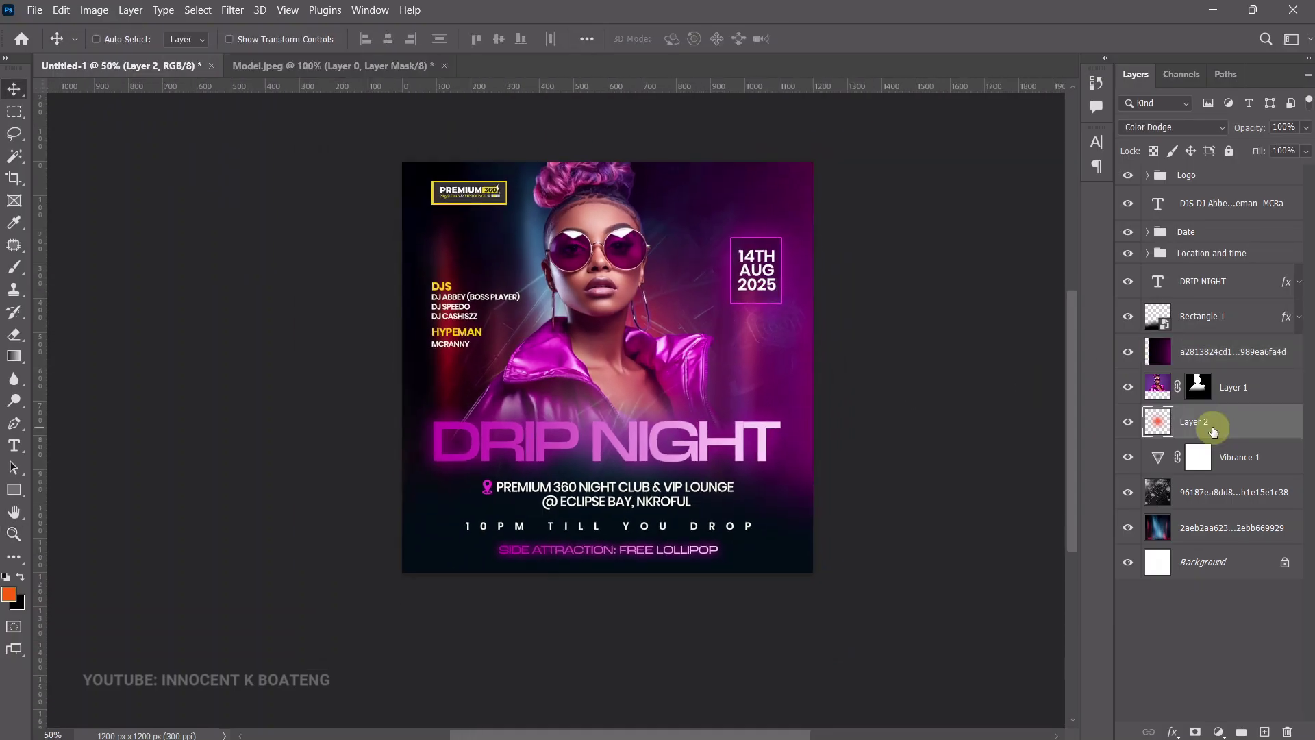
left_click_drag(1204, 425, 1203, 505)
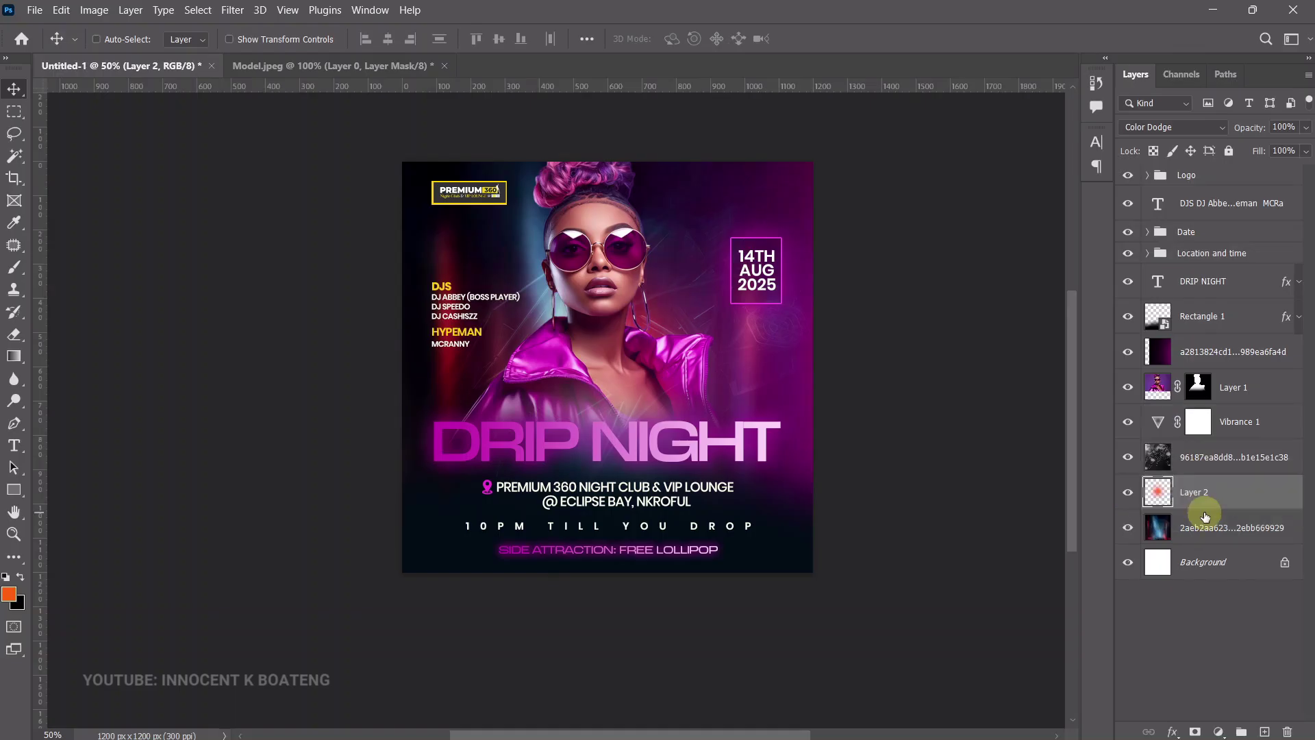
key("z")
left_click(692, 434)
key("v")
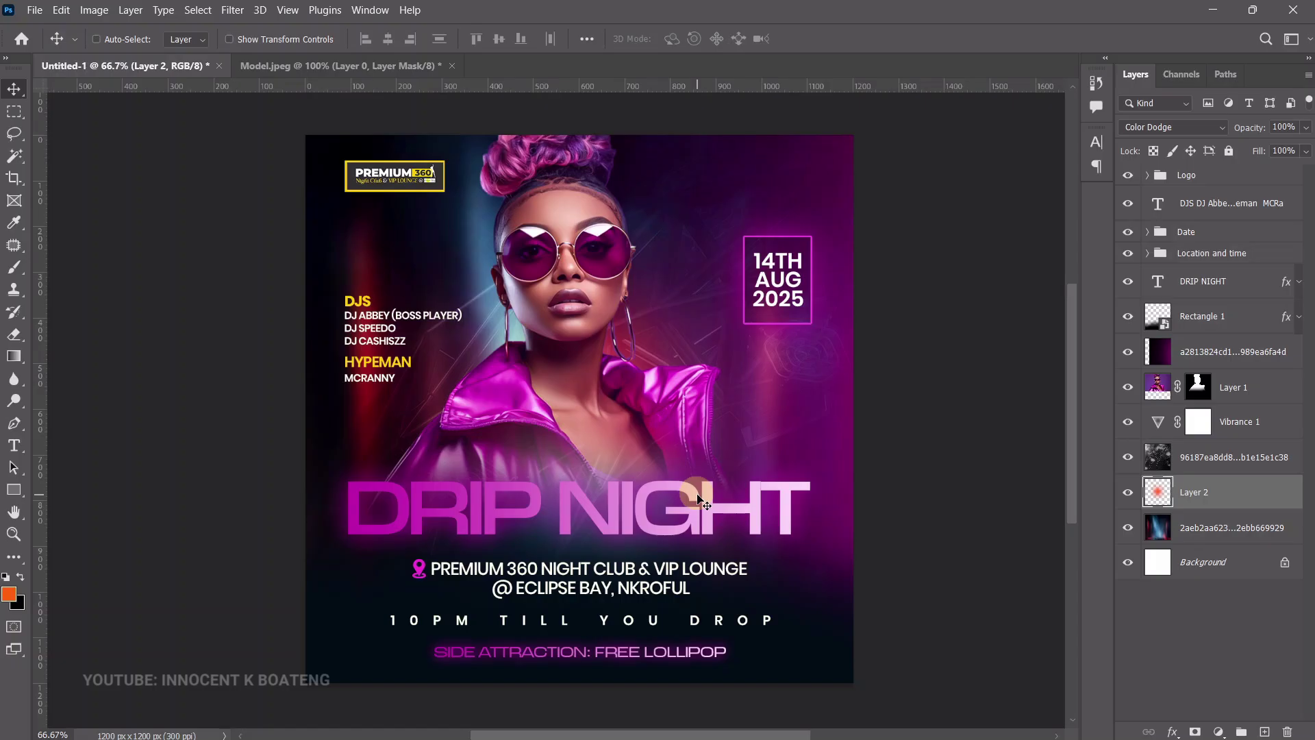
Temporarily hide the model layer to examine the glow behind her, restore it and review the whole flyer.
left_click(1129, 390)
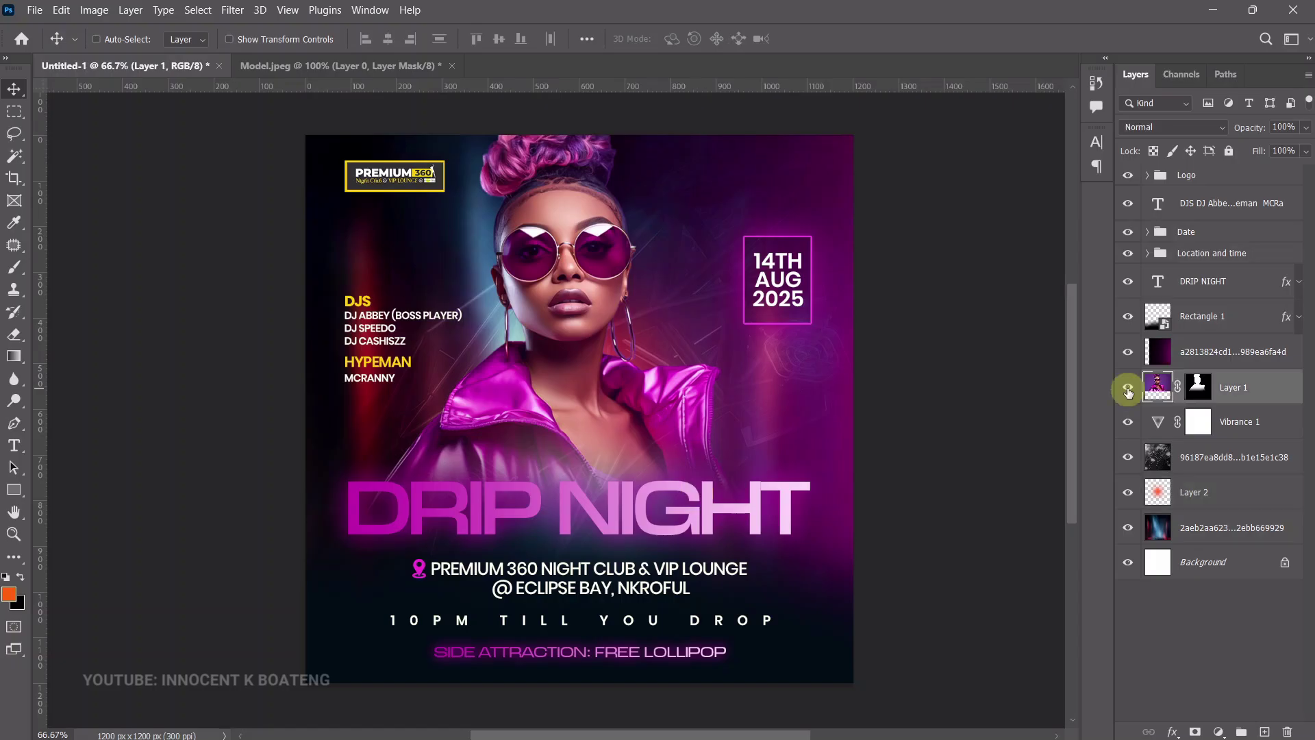
left_click(1129, 389)
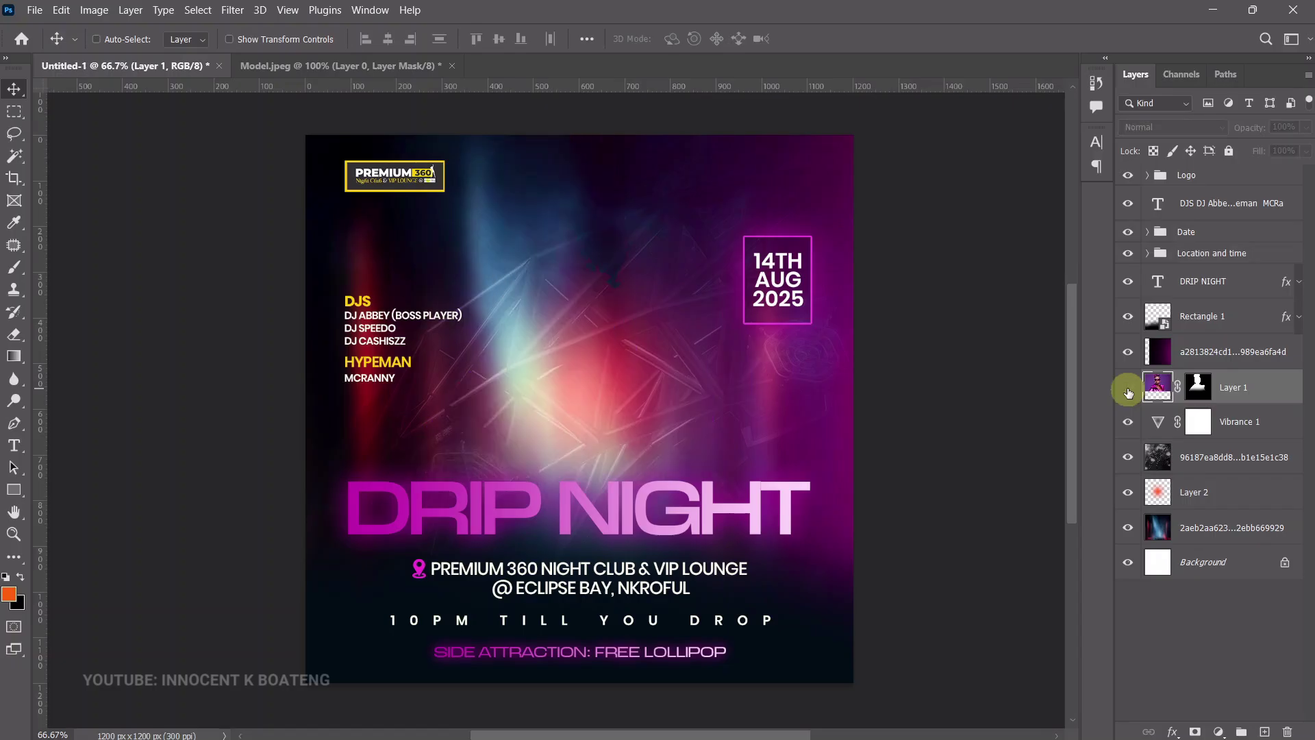
left_click(1128, 390)
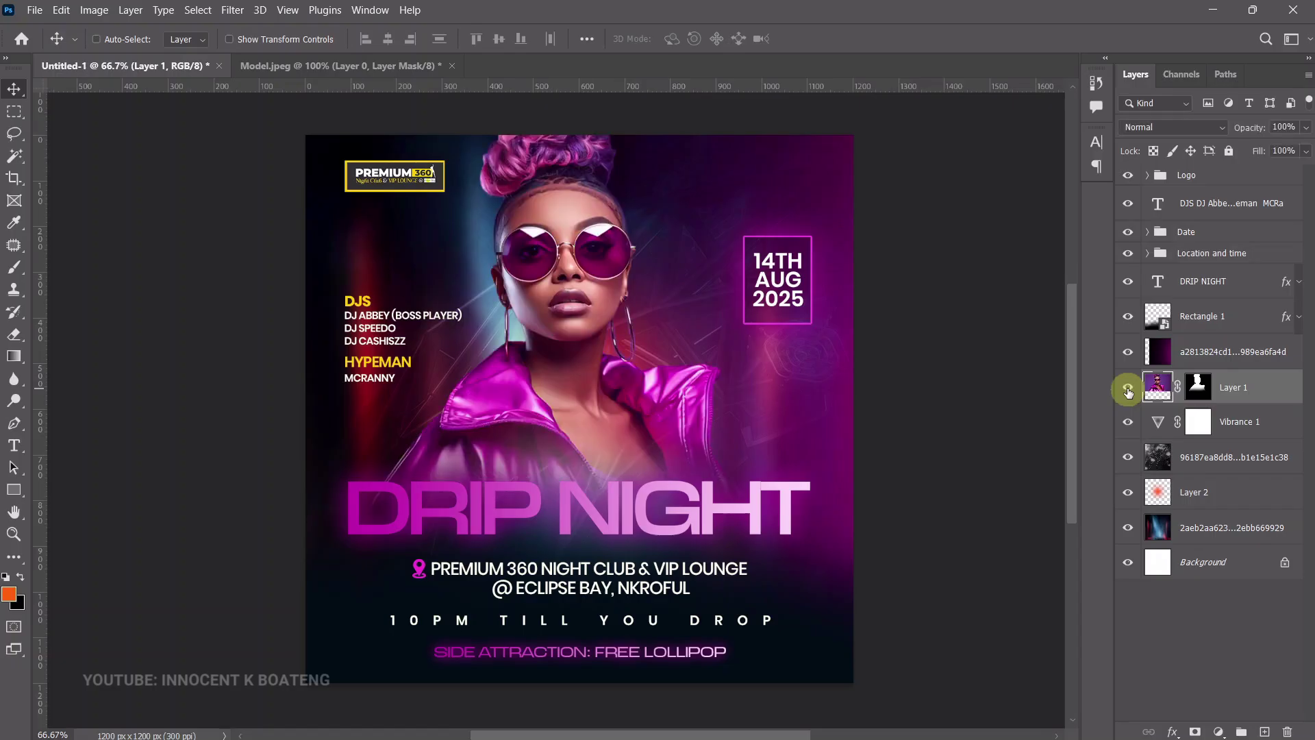
scroll(656, 381, "down", 2)
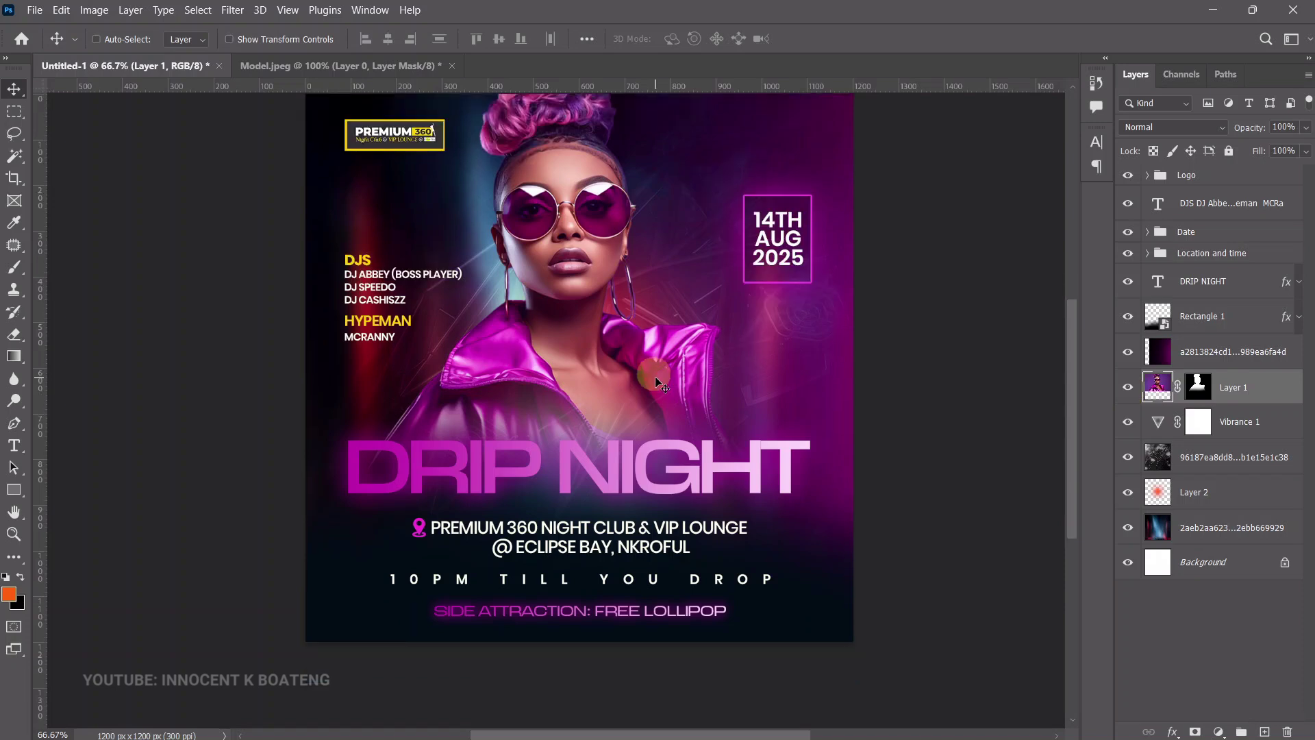
scroll(656, 378, "up", 2)
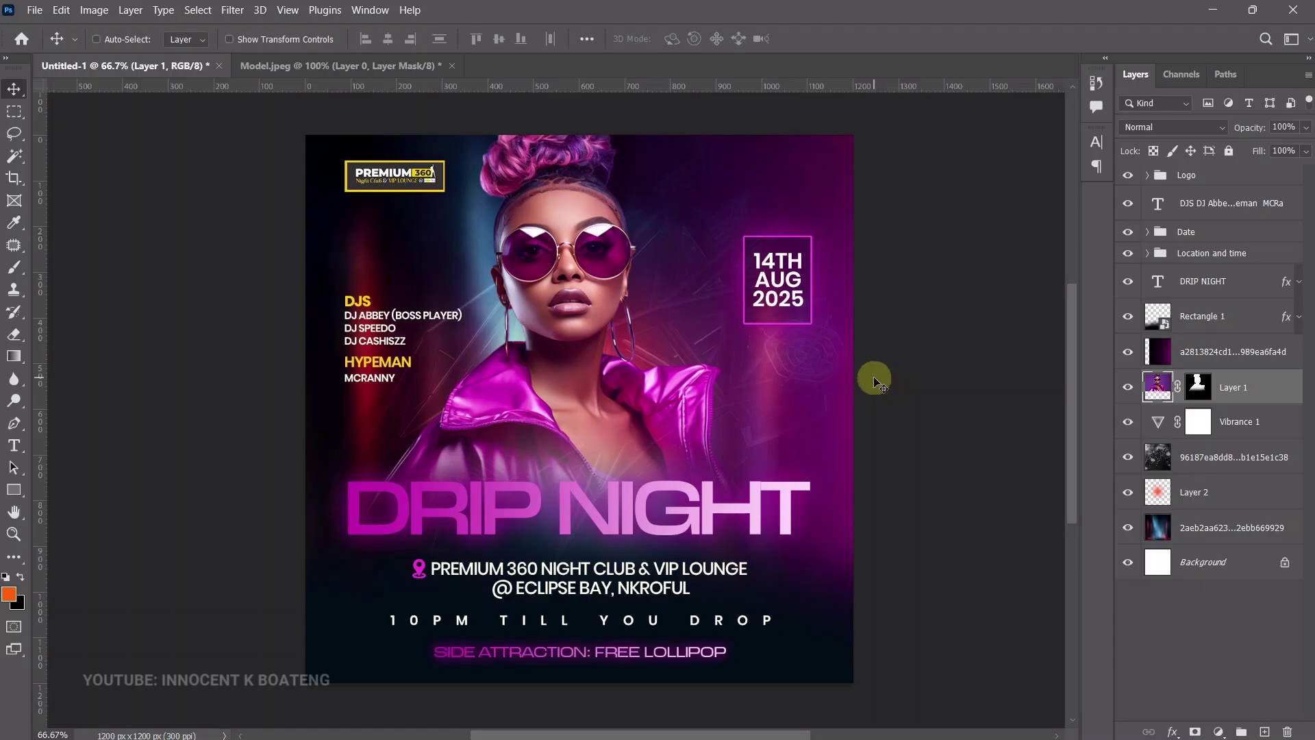
key("ctrl+z")
key("ctrl+shift+z")
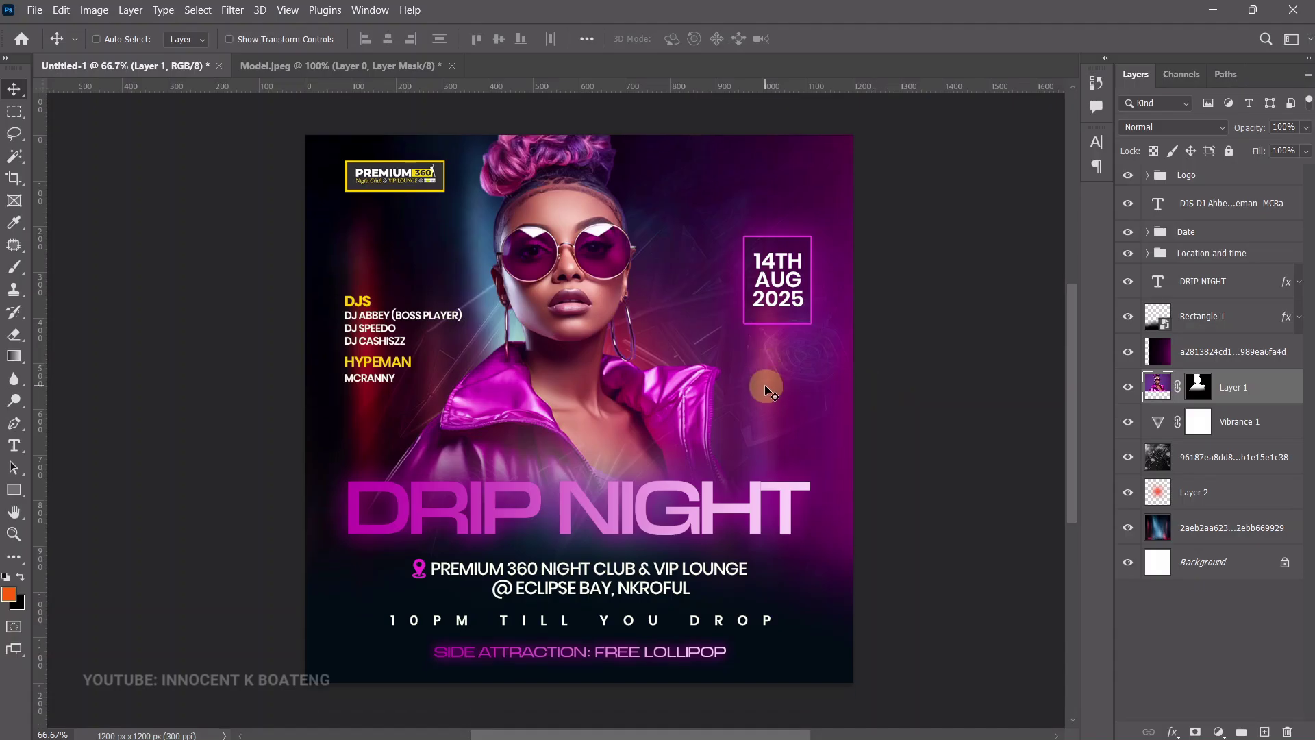